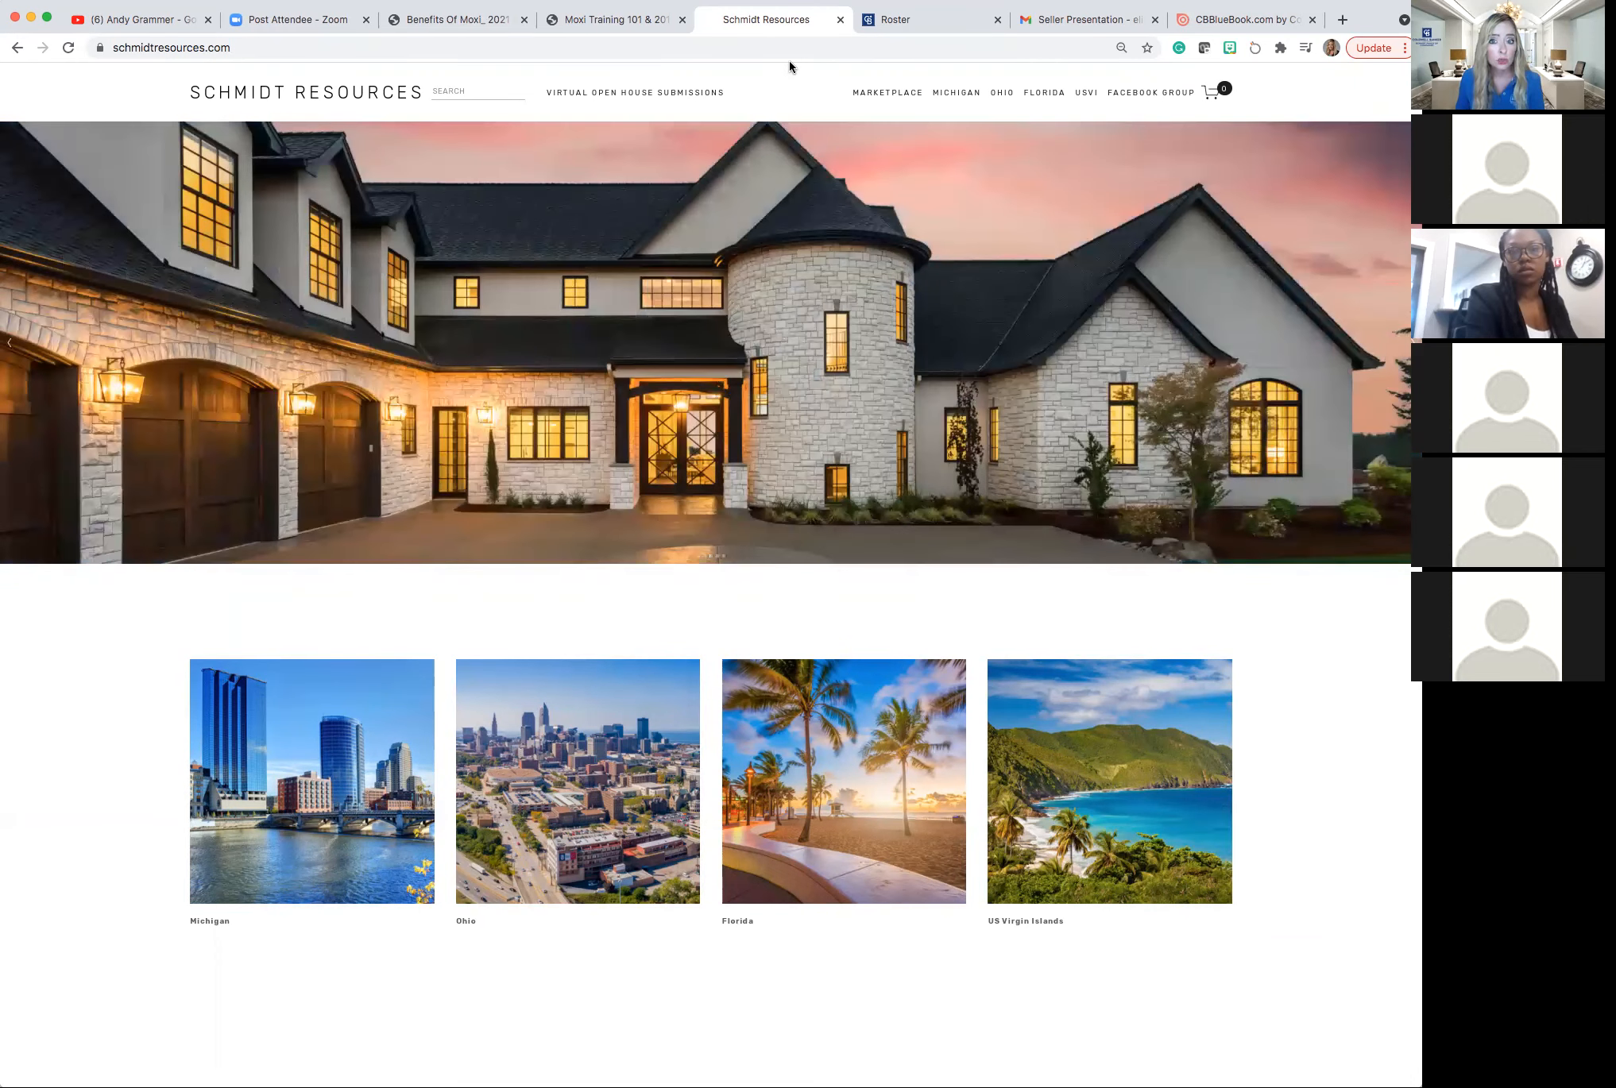
Switch to the Roster tab showing the agent's Coldwell Banker Moxi profile.
left_click(881, 29)
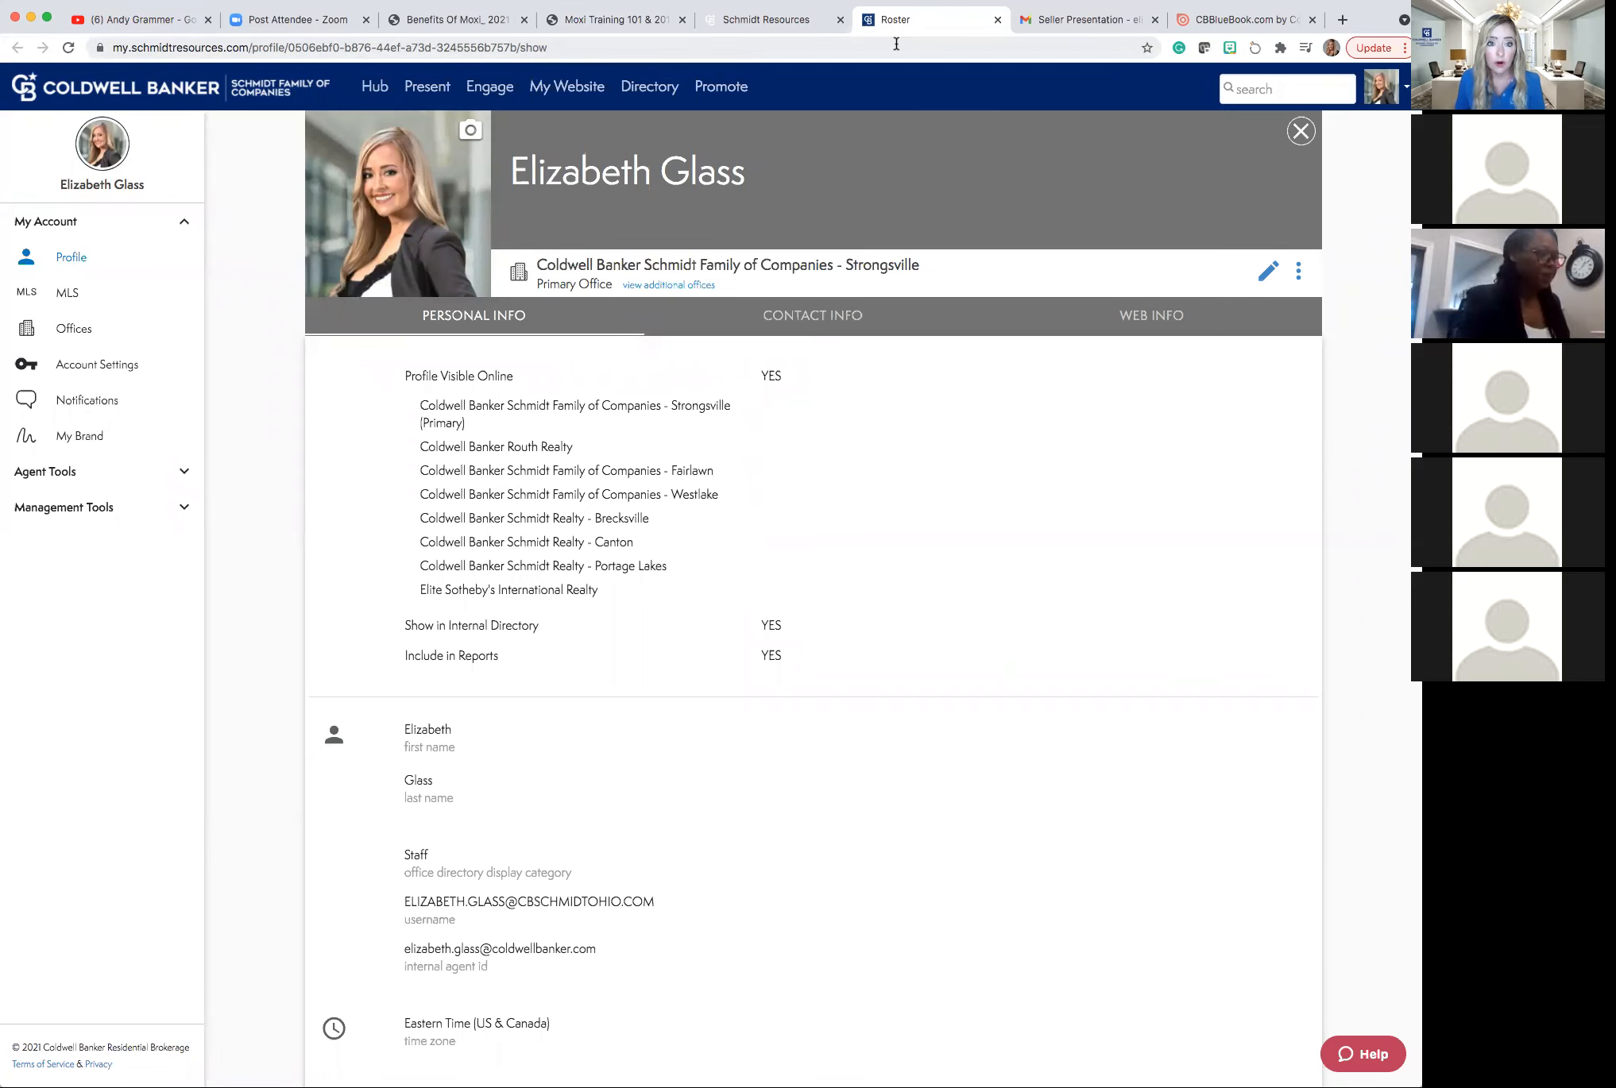
Return to the schmidtresources.com homepage with its four region images.
left_click(771, 21)
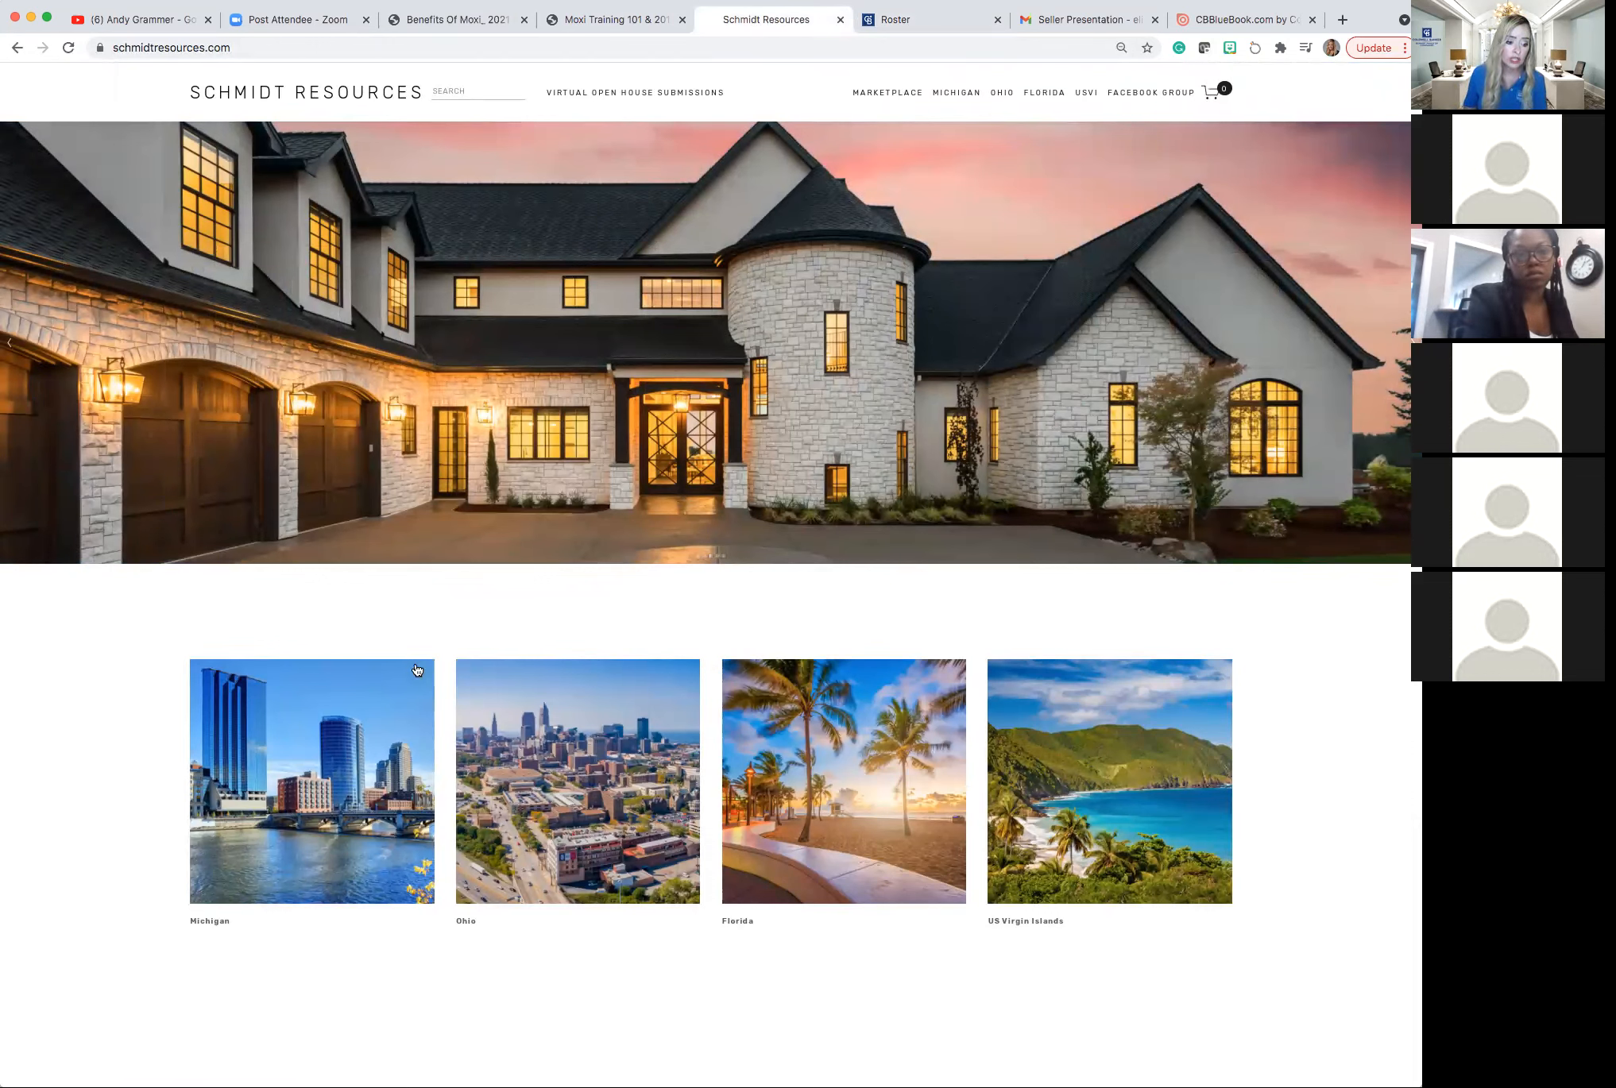
Go to the Ohio resources page and open its Moxi Works links page.
left_click(506, 732)
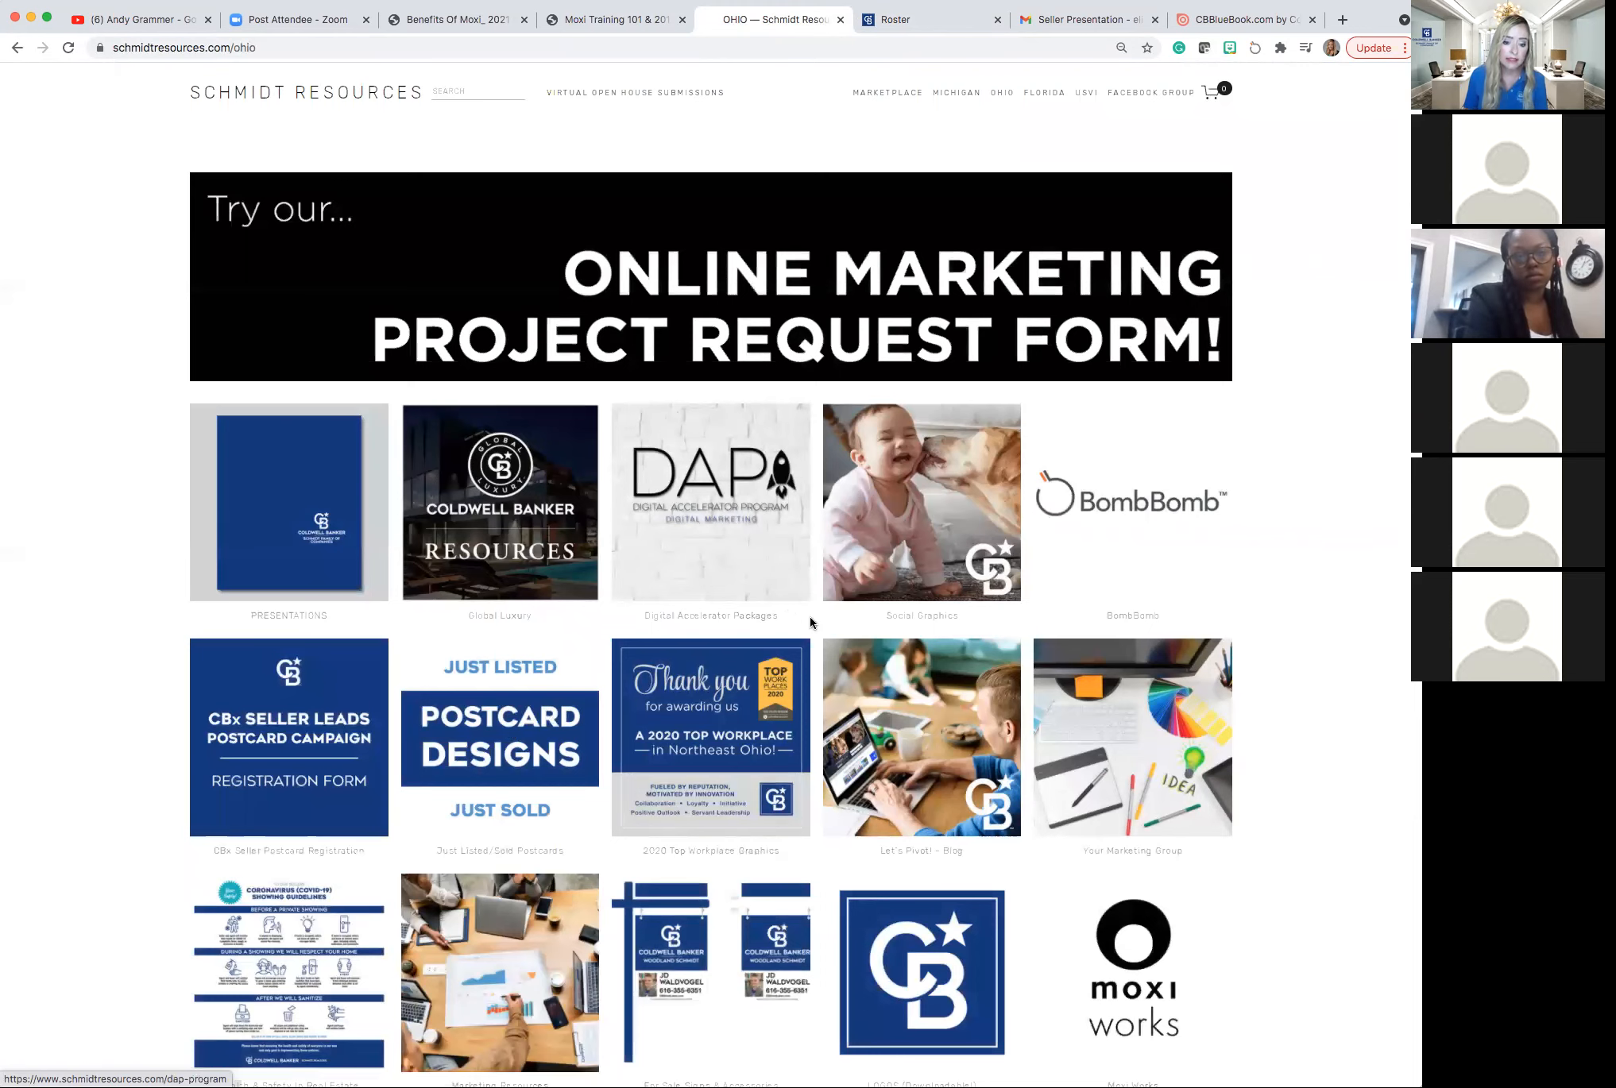
scroll(869, 621, "down", 5)
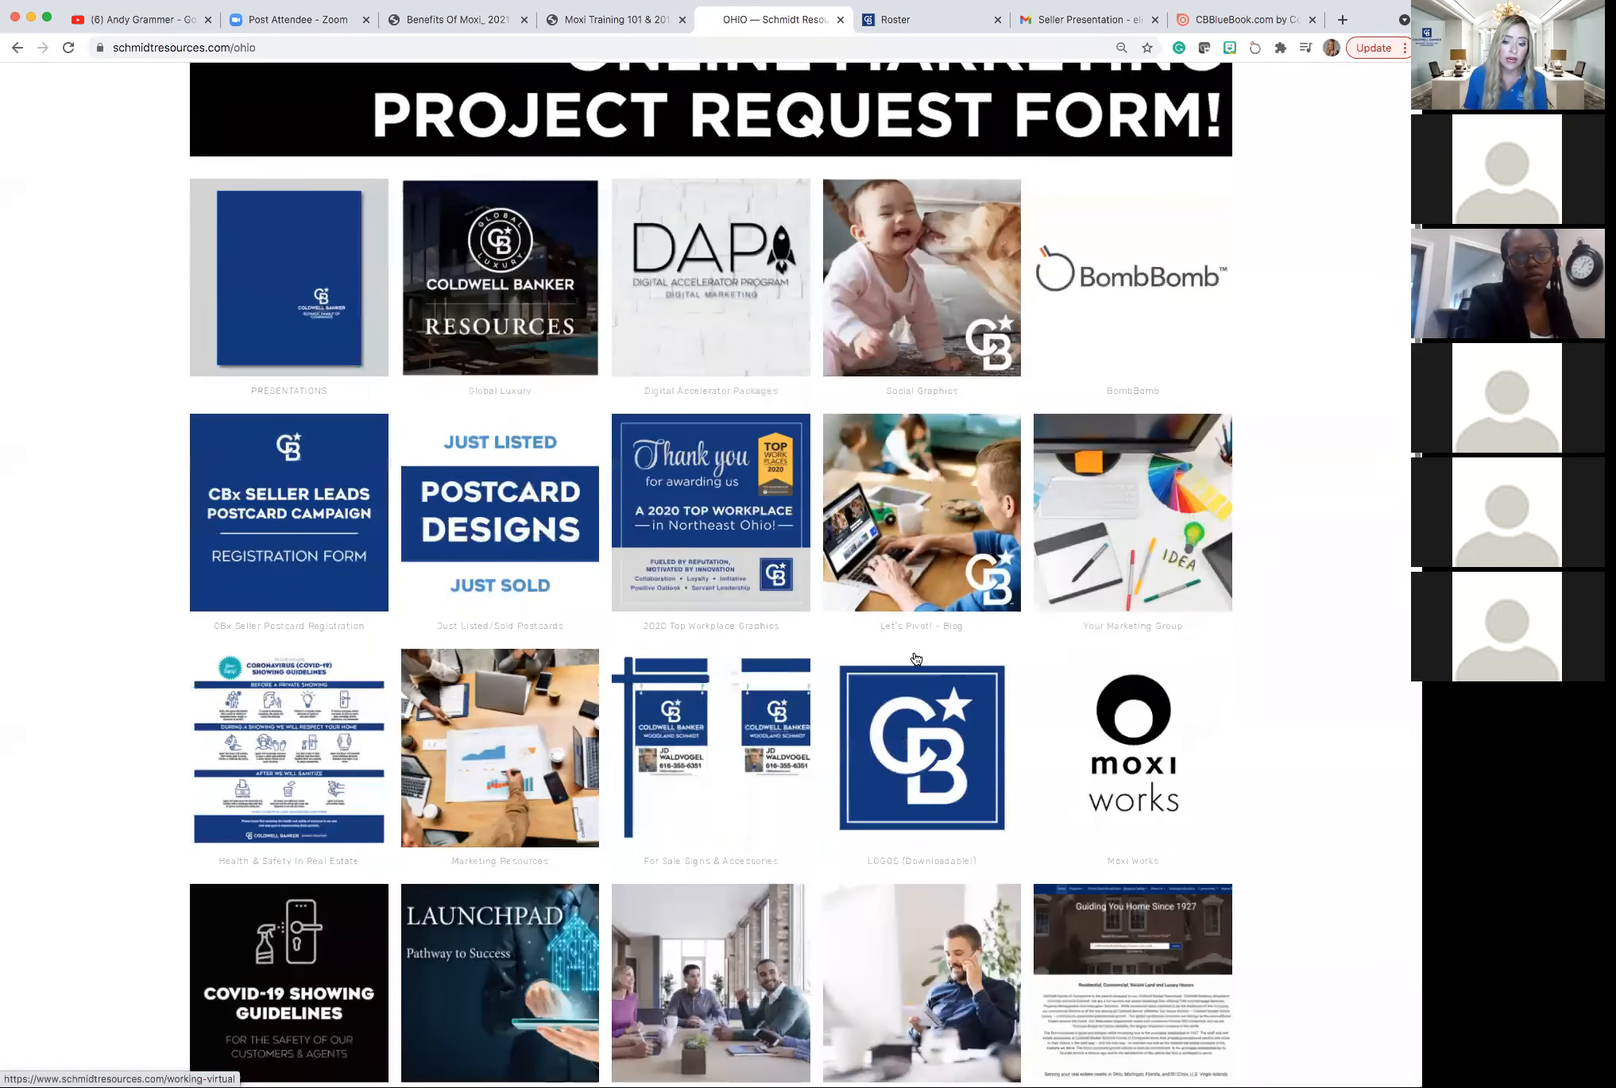
left_click(1119, 718)
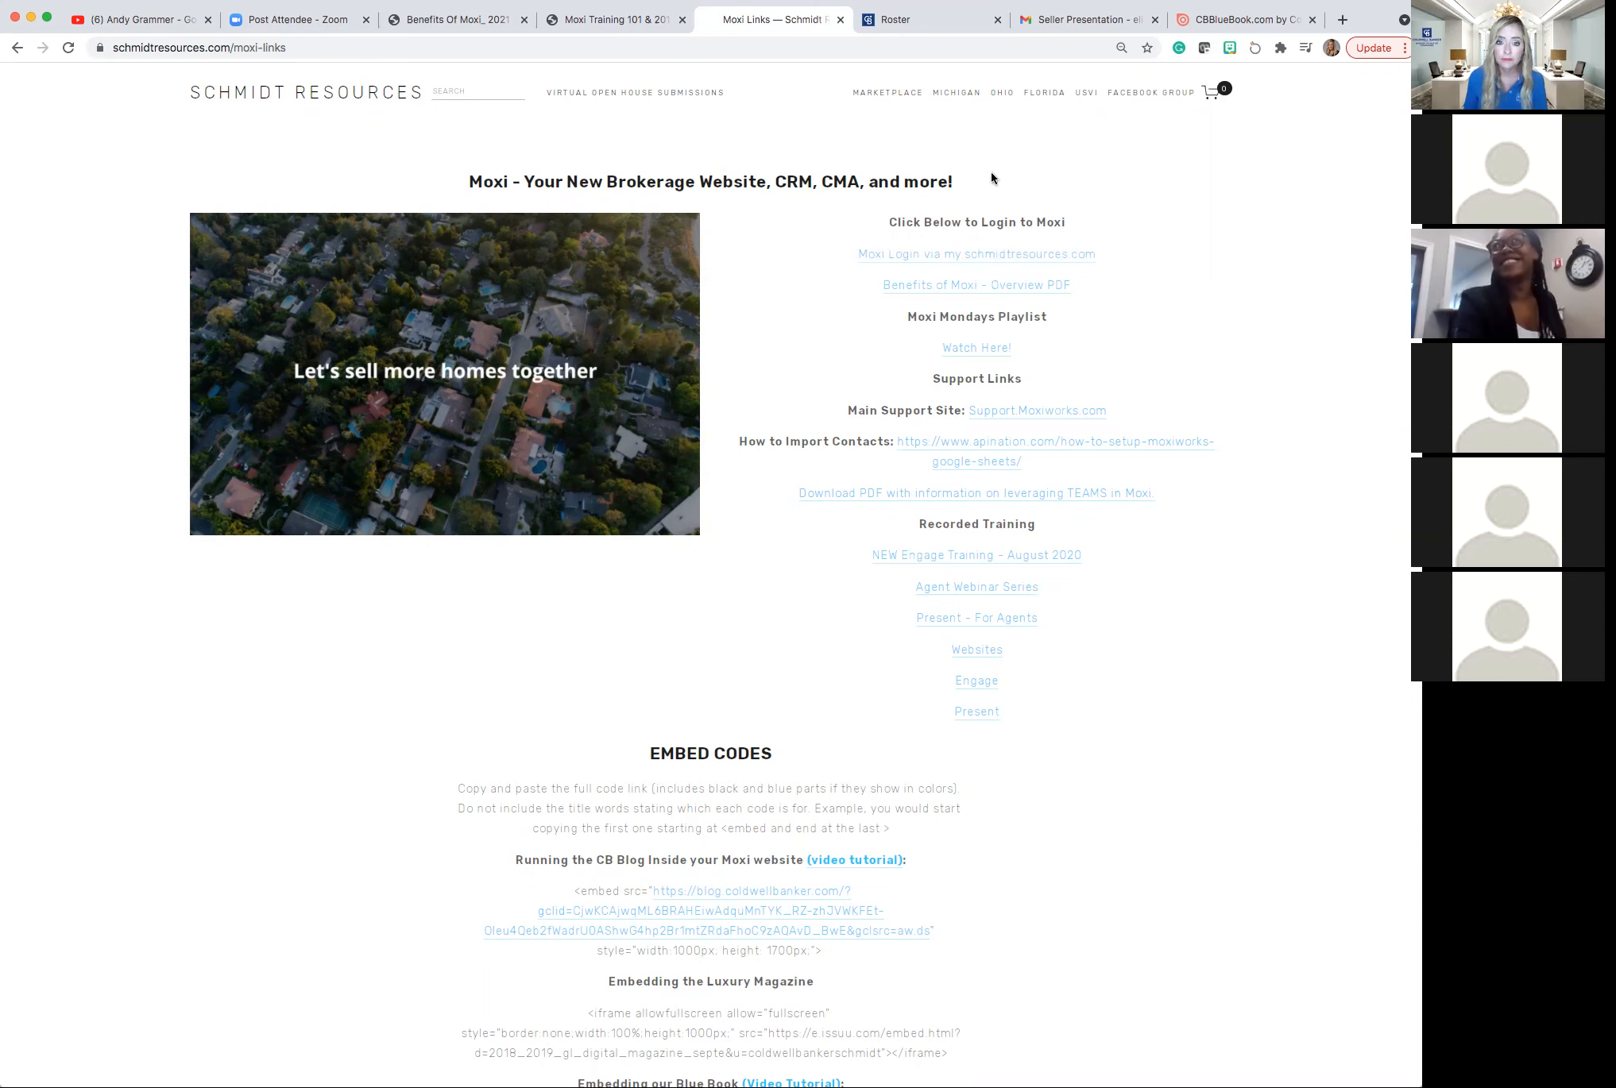
Switch back to the Roster tab with the agent's Moxi staff profile.
left_click(924, 19)
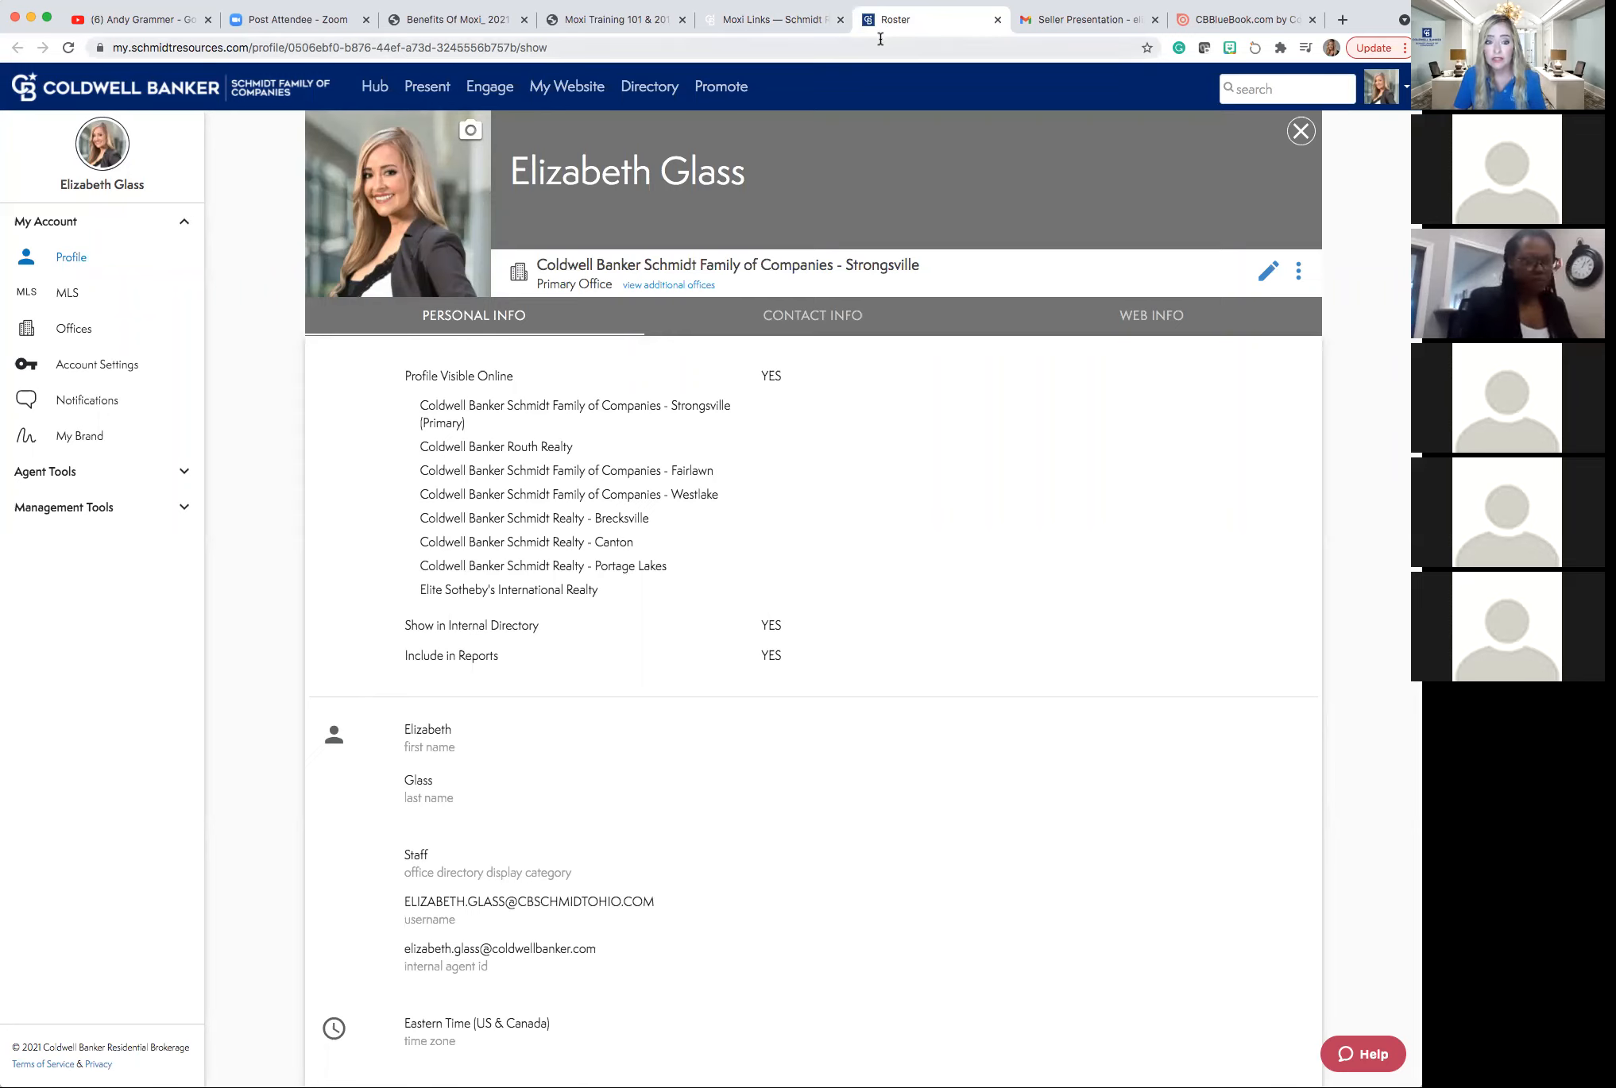
left_click(1383, 96)
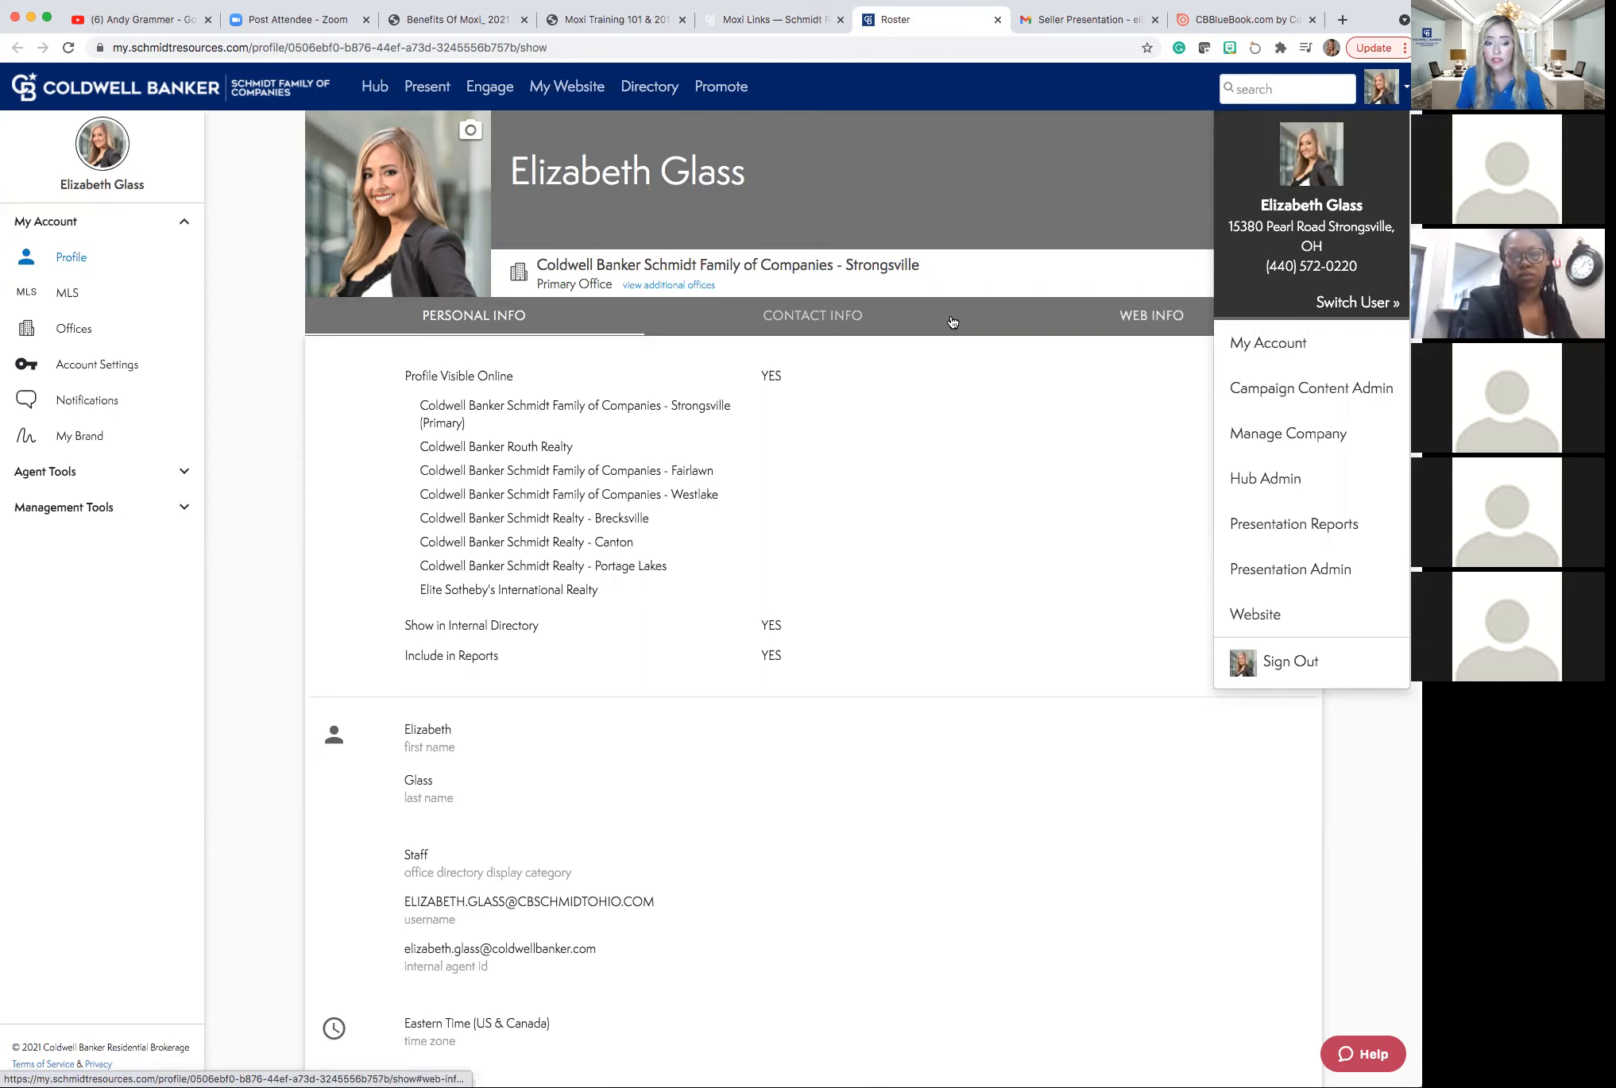
left_click(278, 244)
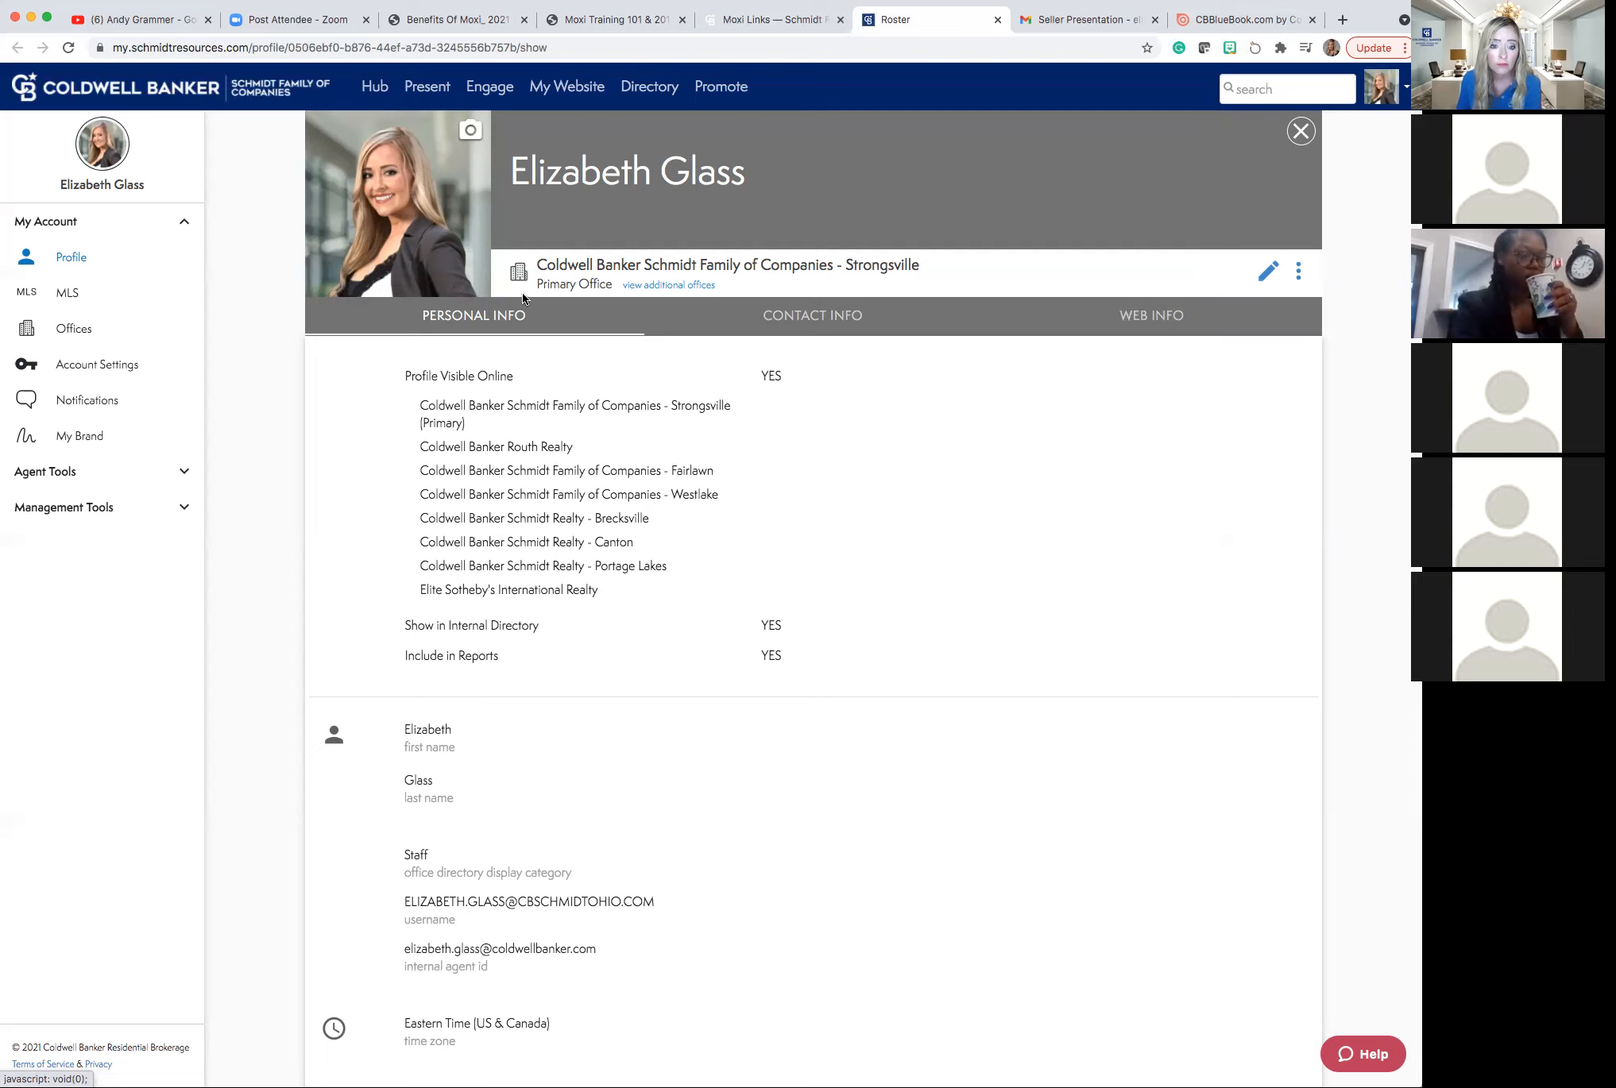
Review Contact Info, then Web Info's bio, URL slug, website and Facebook link.
left_click(794, 316)
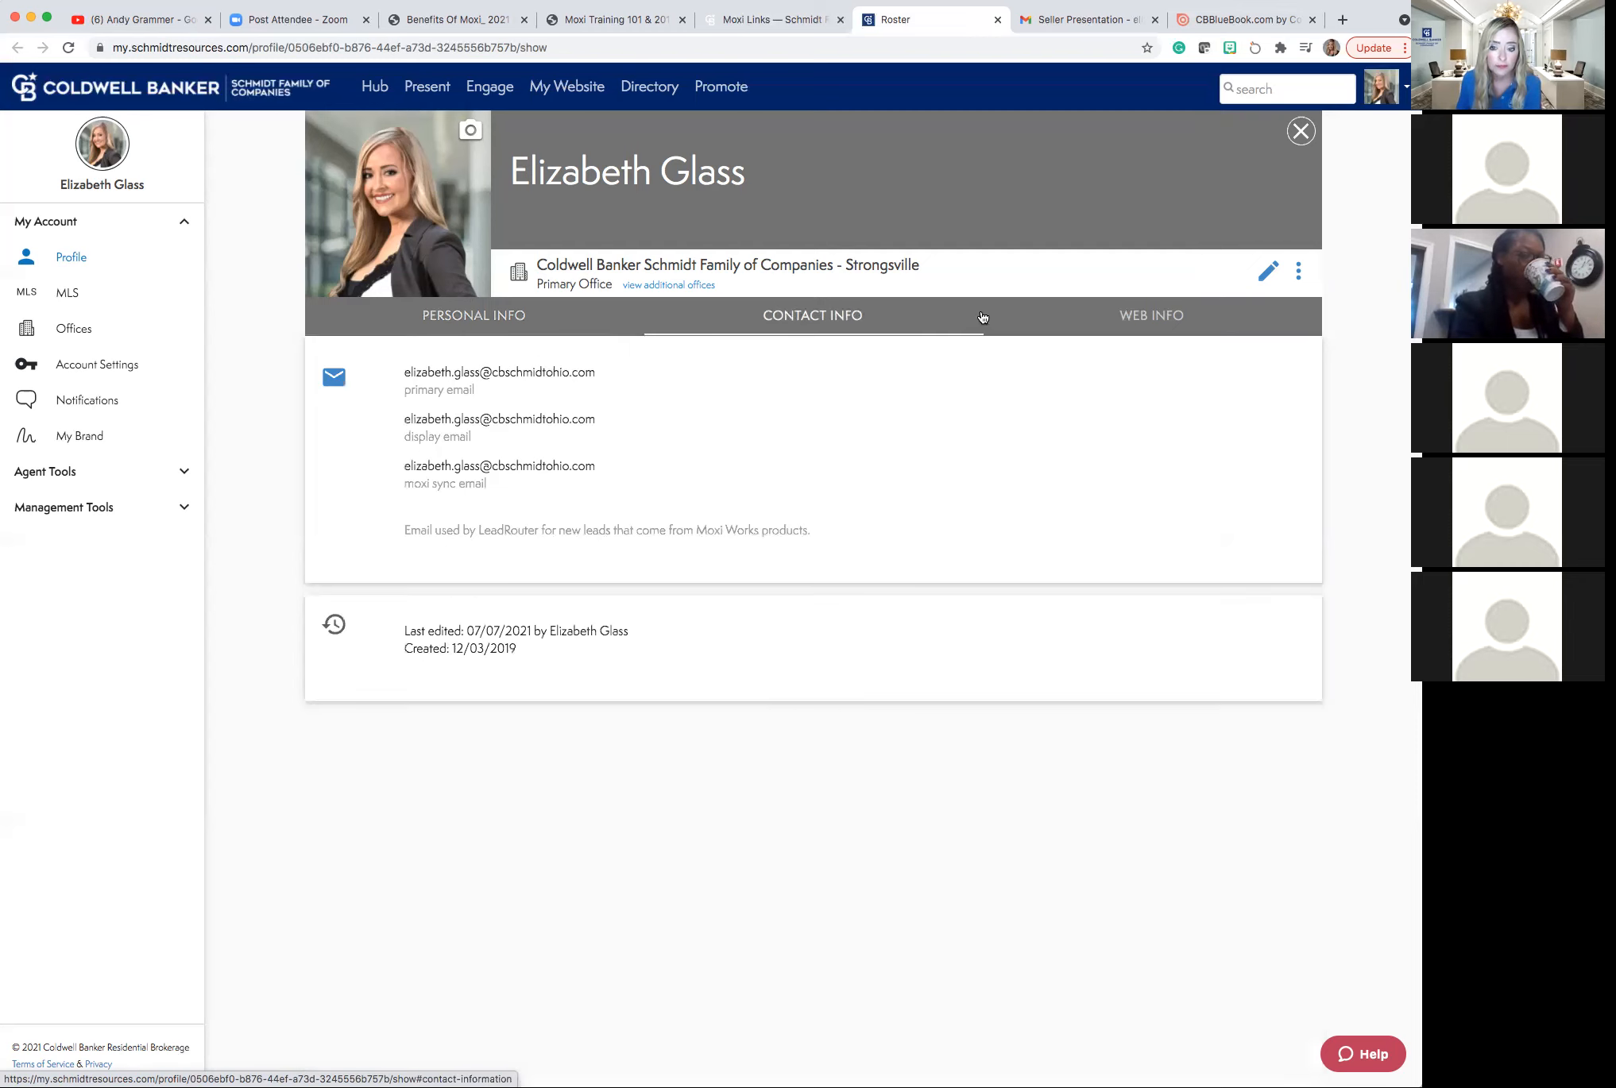
left_click(1126, 321)
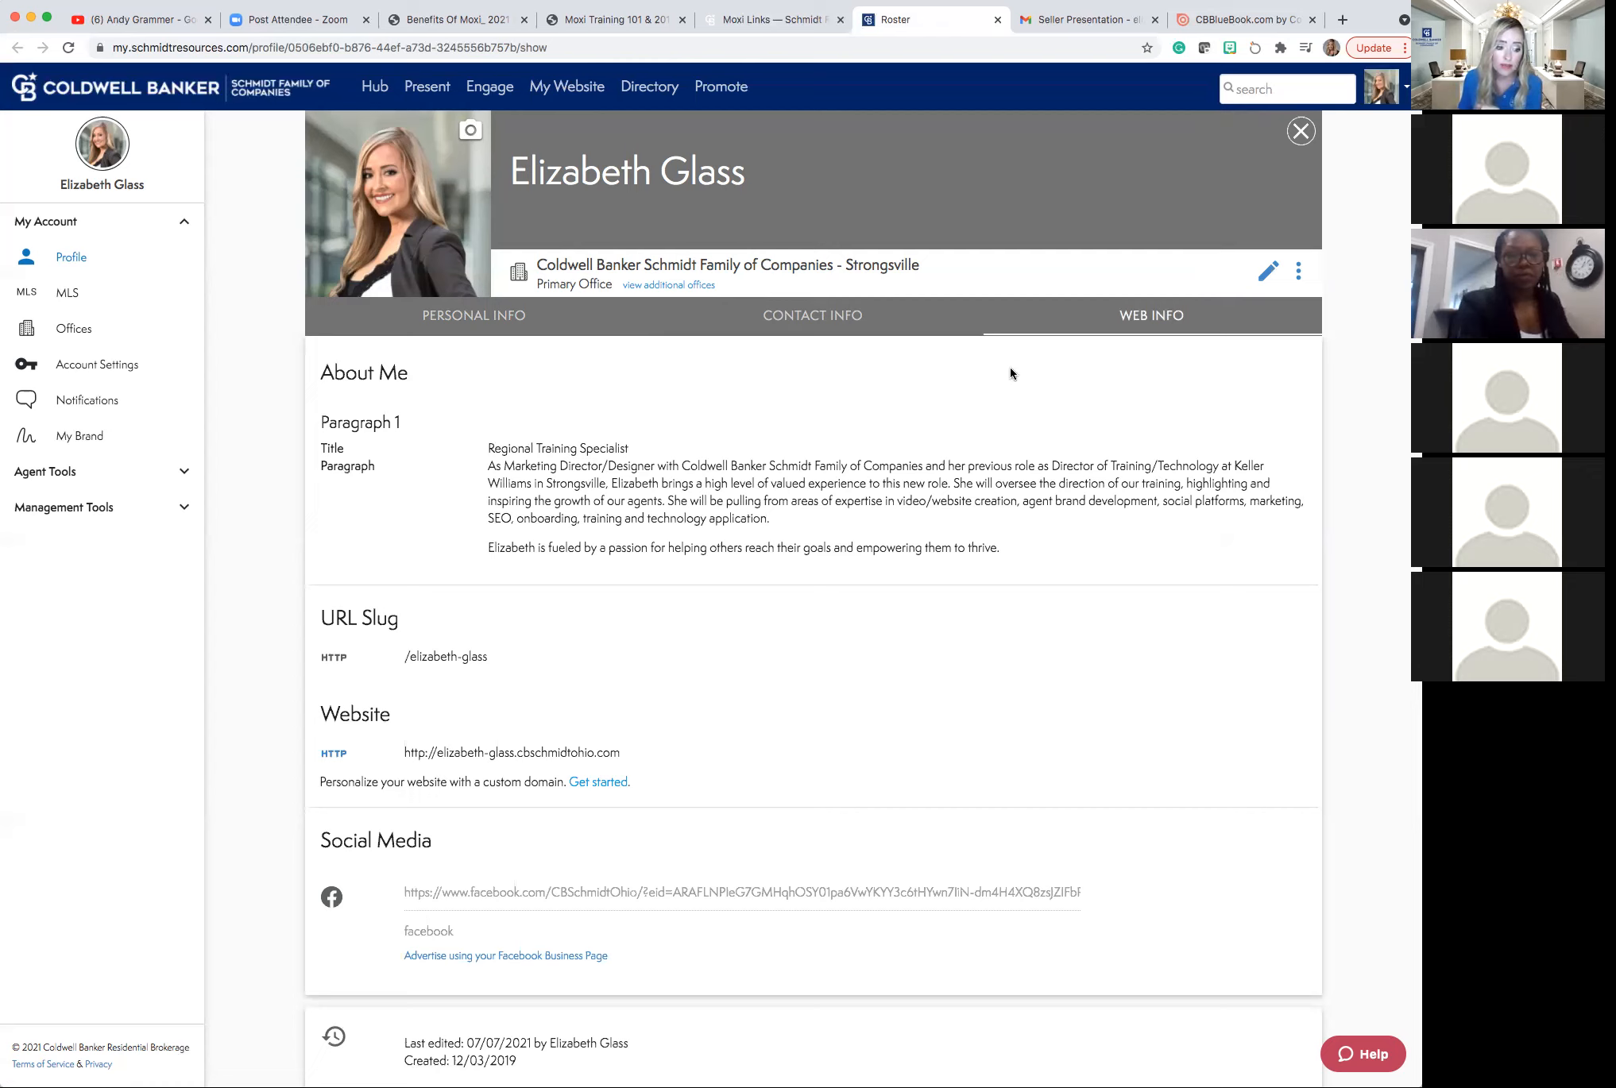
scroll(1009, 371, "down", 3)
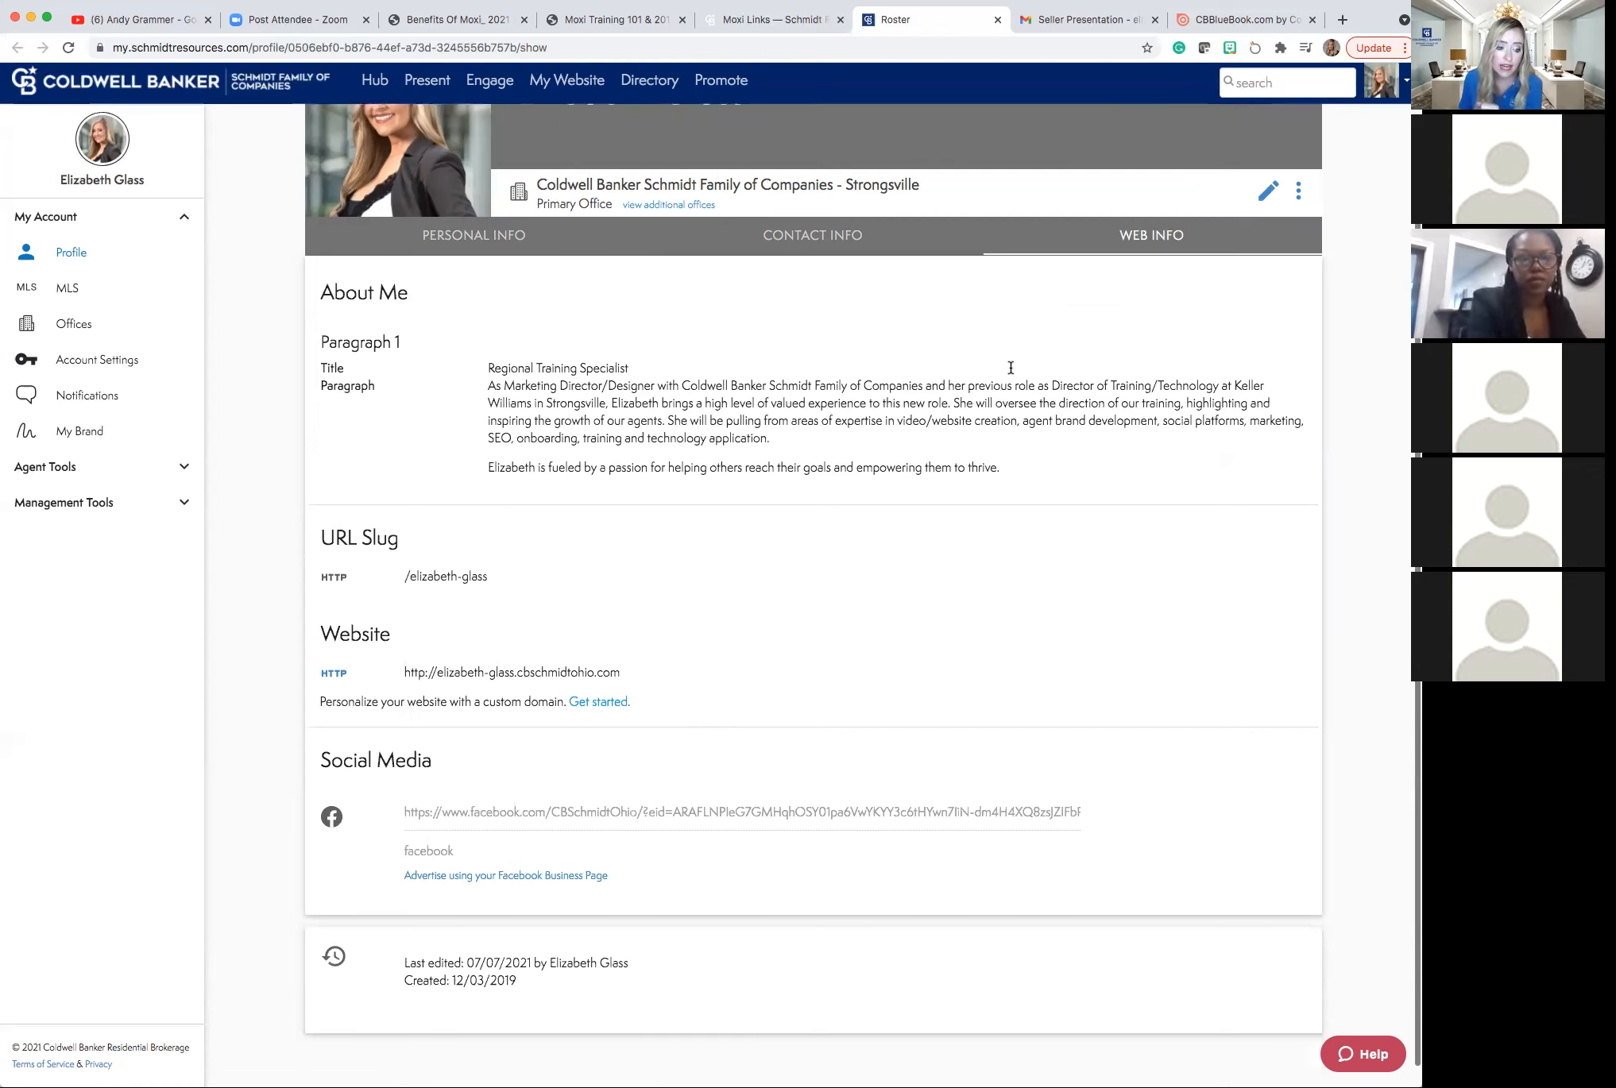
scroll(1011, 368, "down", 1)
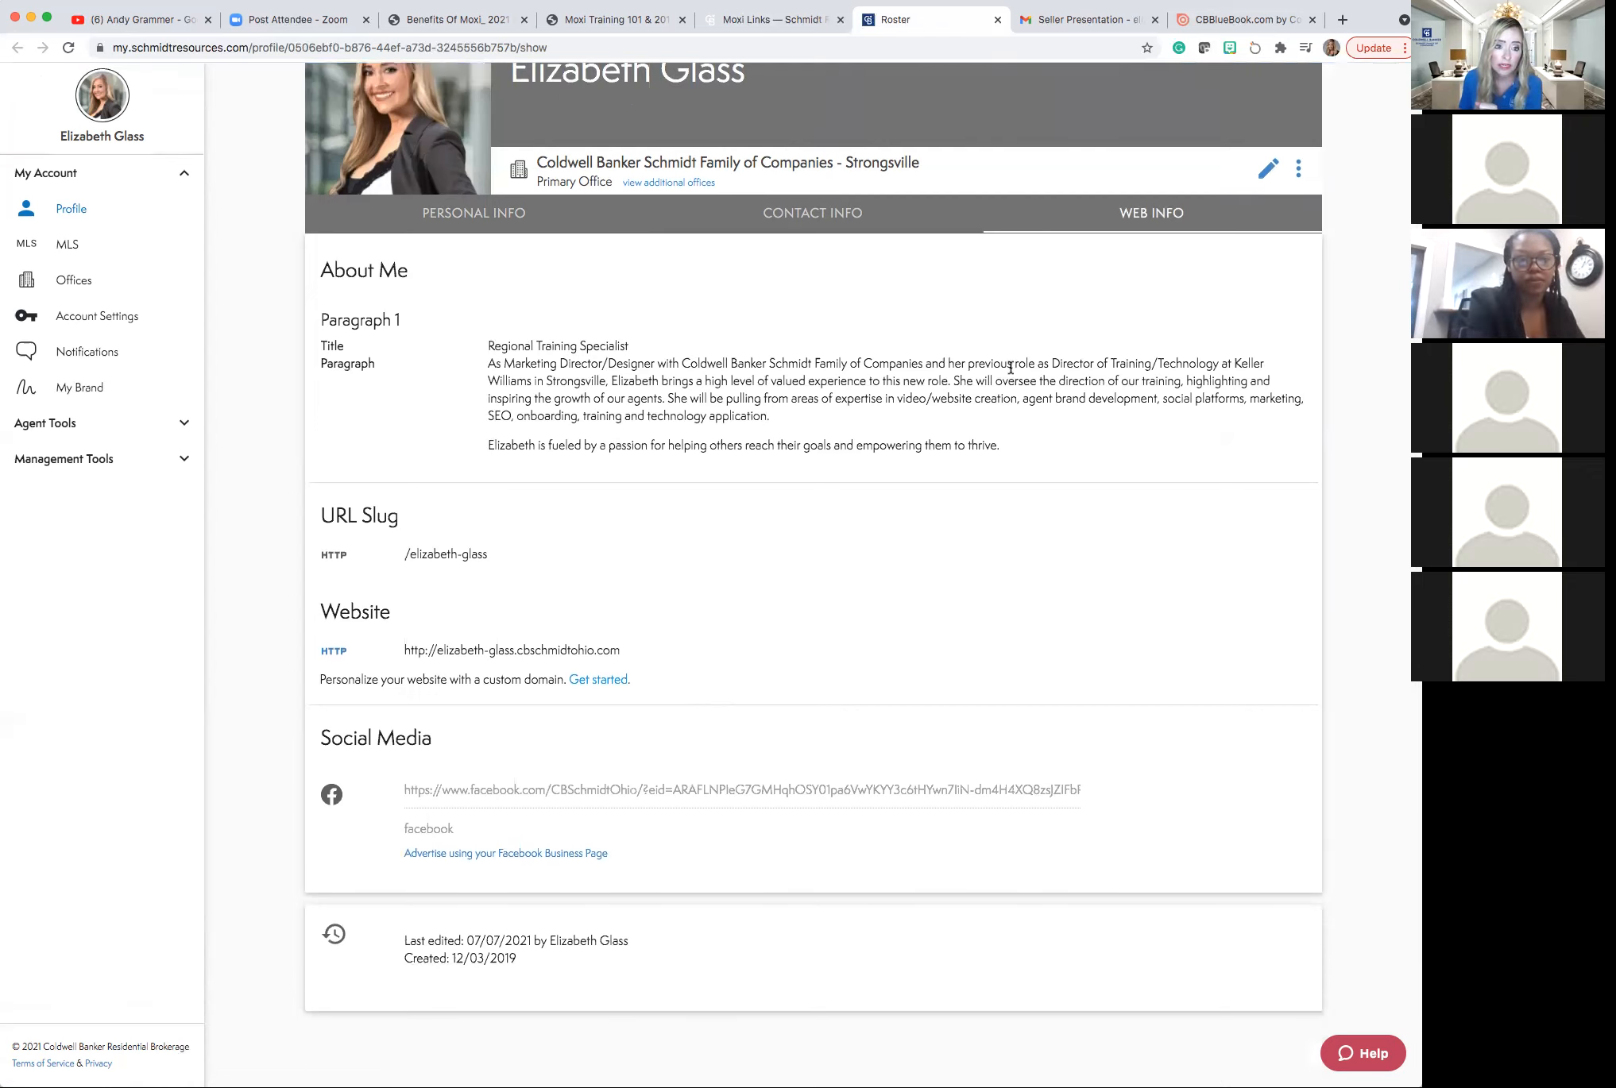
scroll(1010, 367, "up", 3)
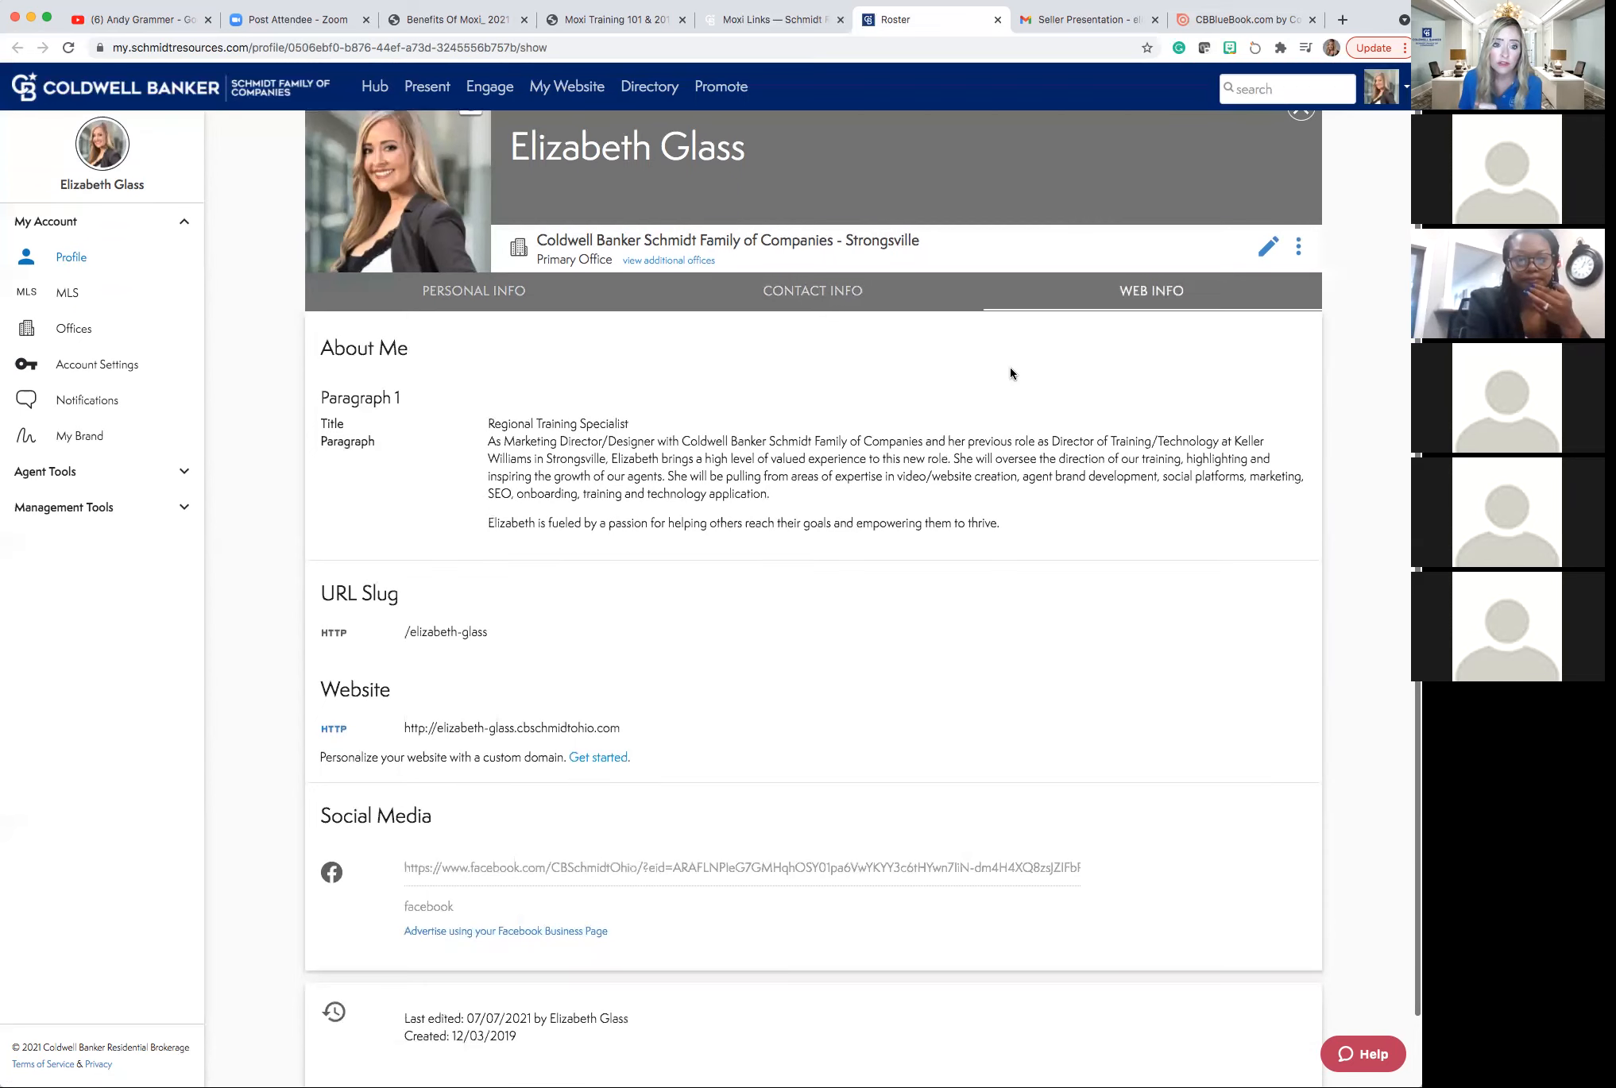
scroll(1010, 367, "down", 1)
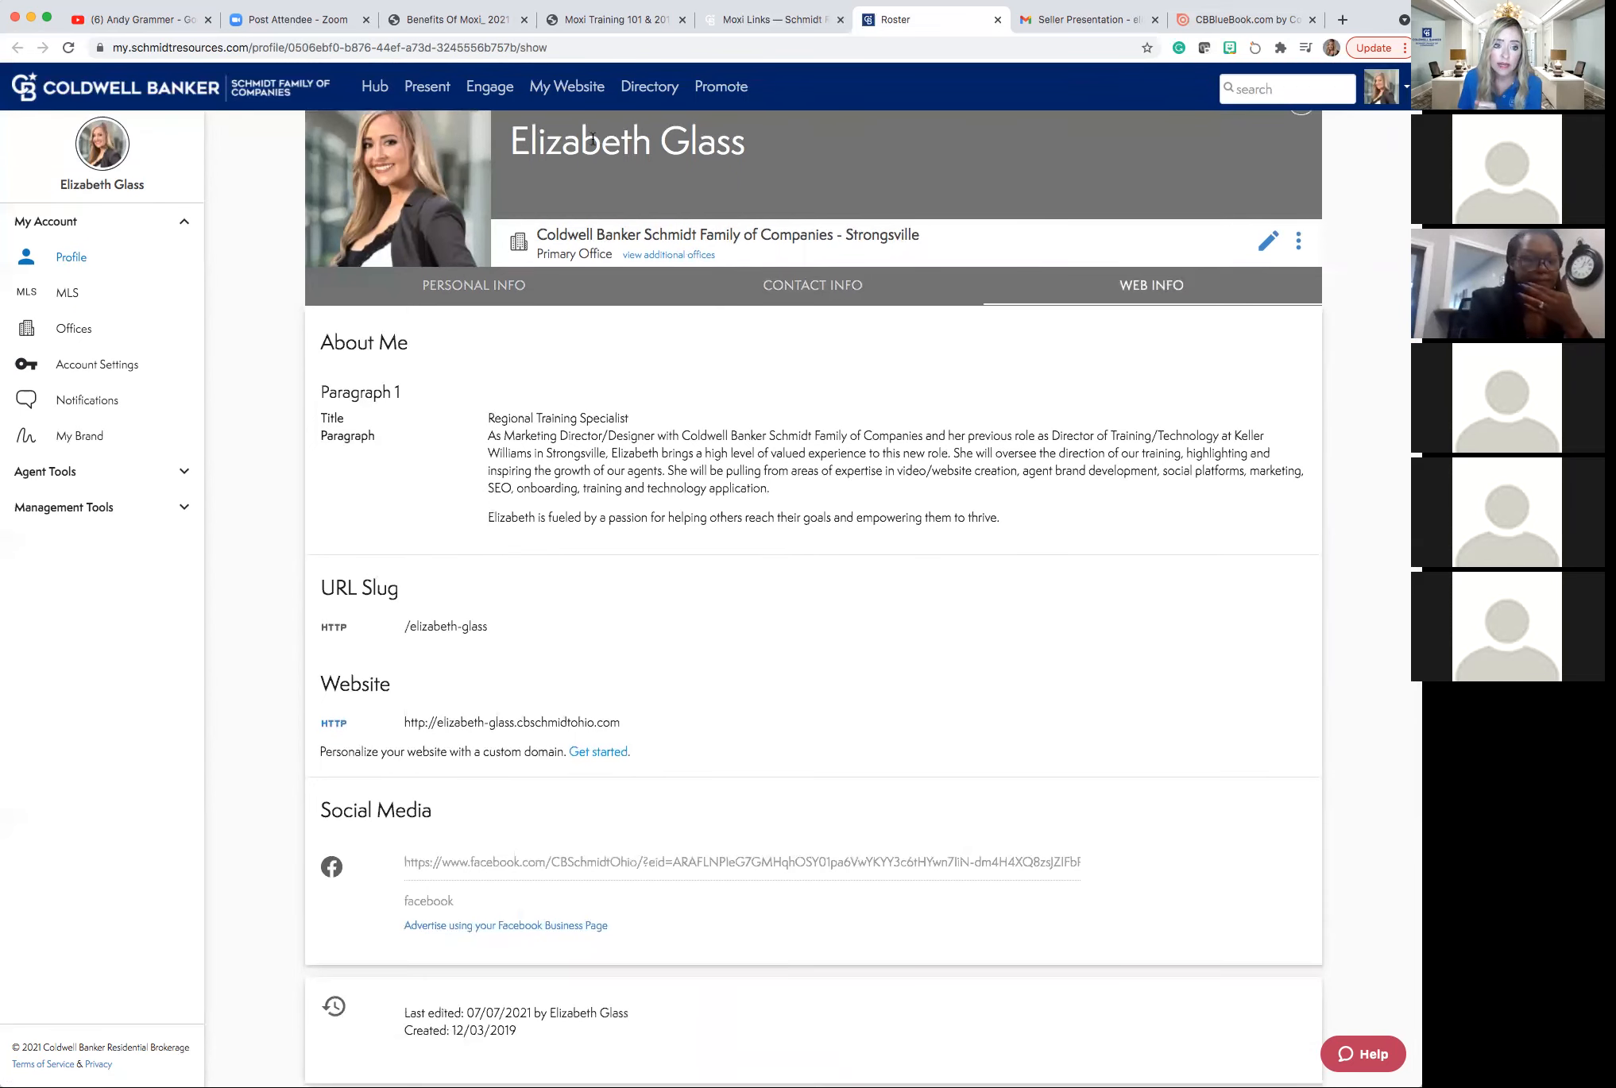
scroll(540, 114, "down", 1)
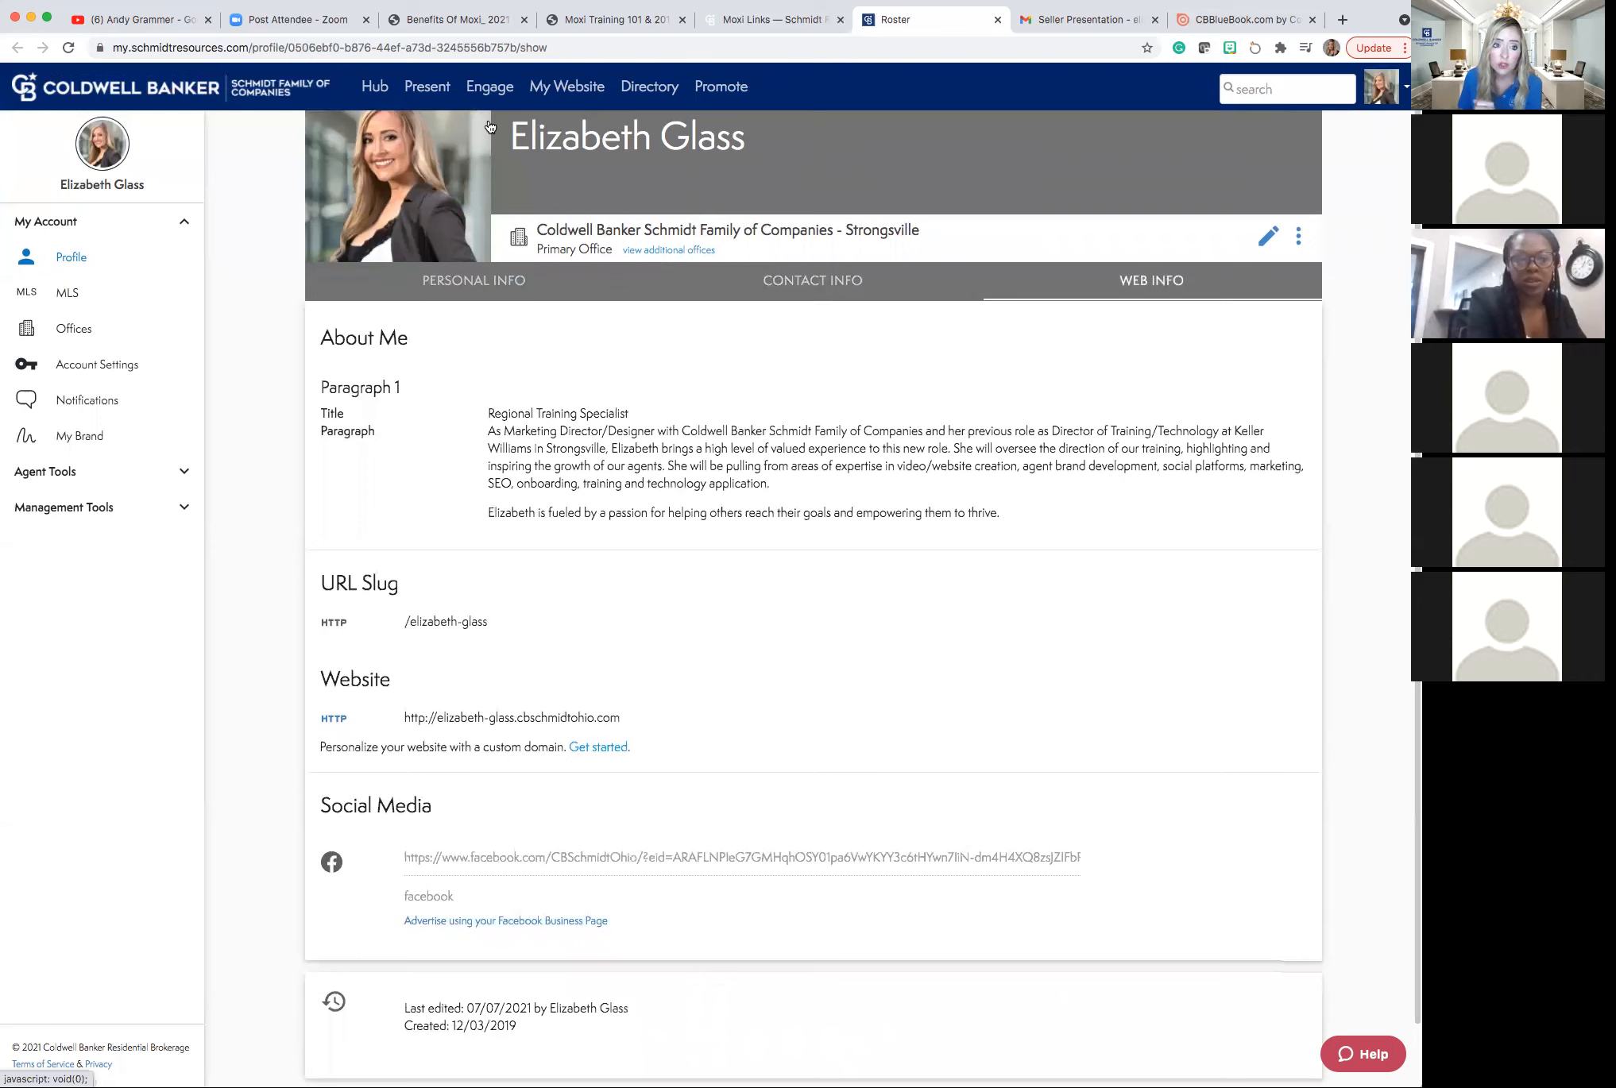
scroll(489, 112, "up", 1)
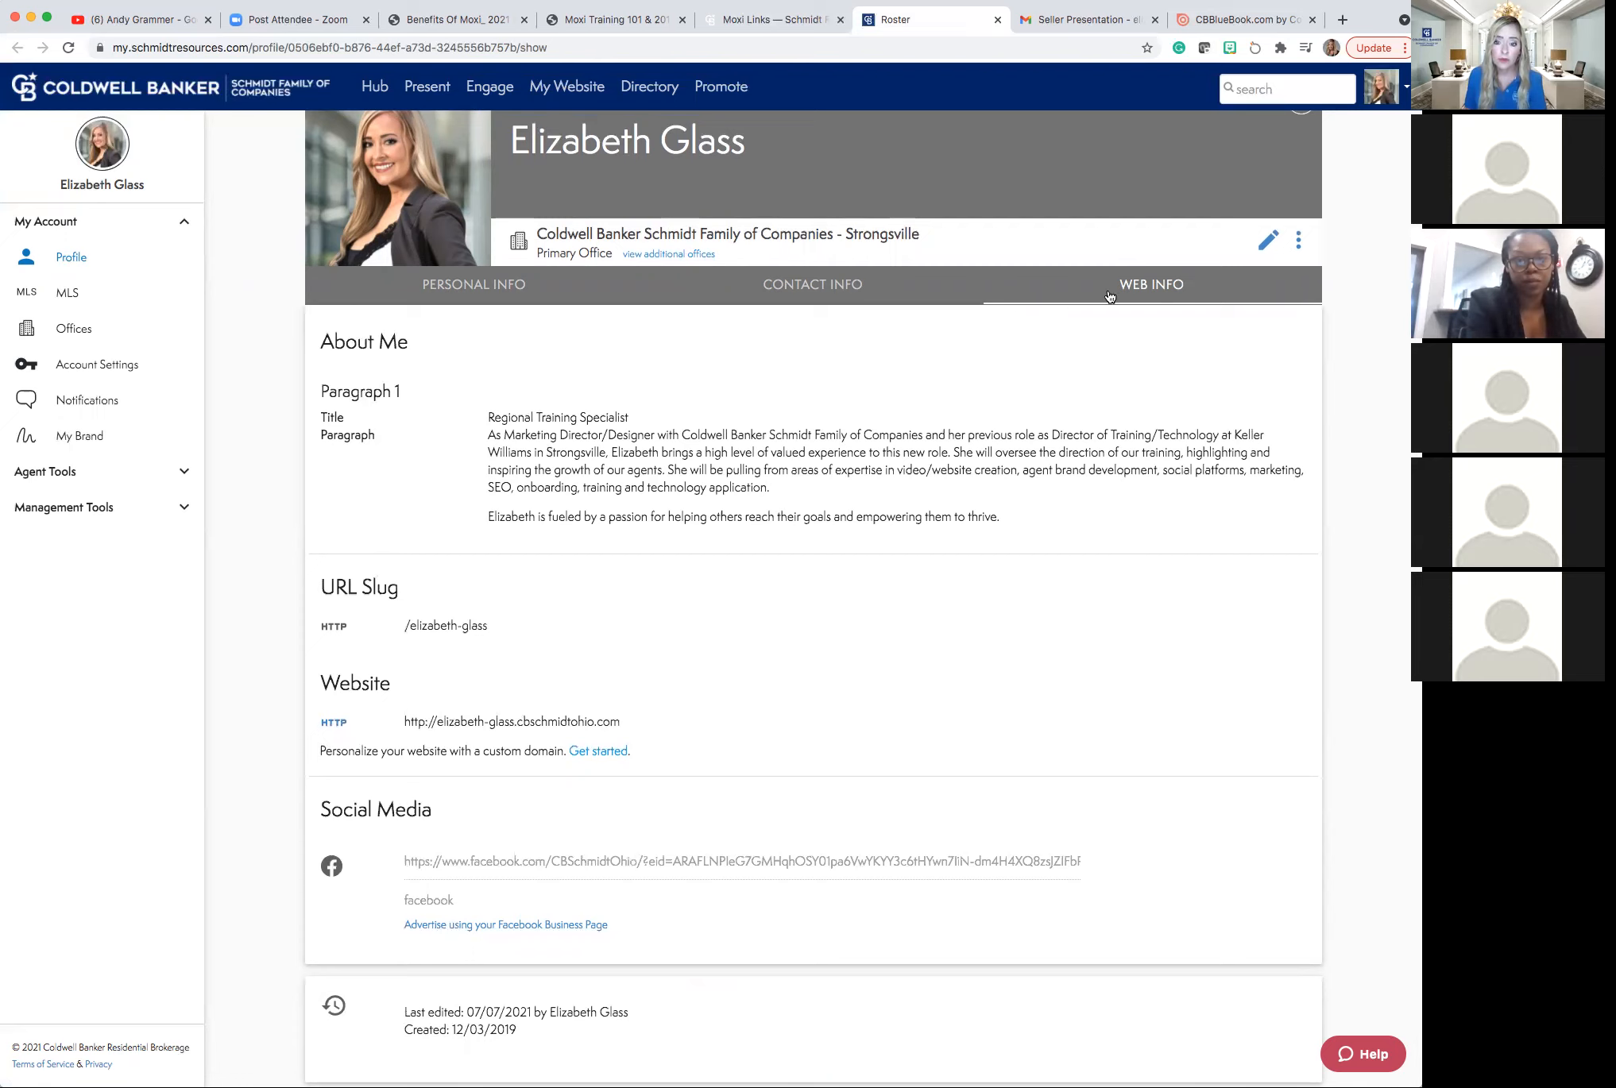
left_click(1266, 241)
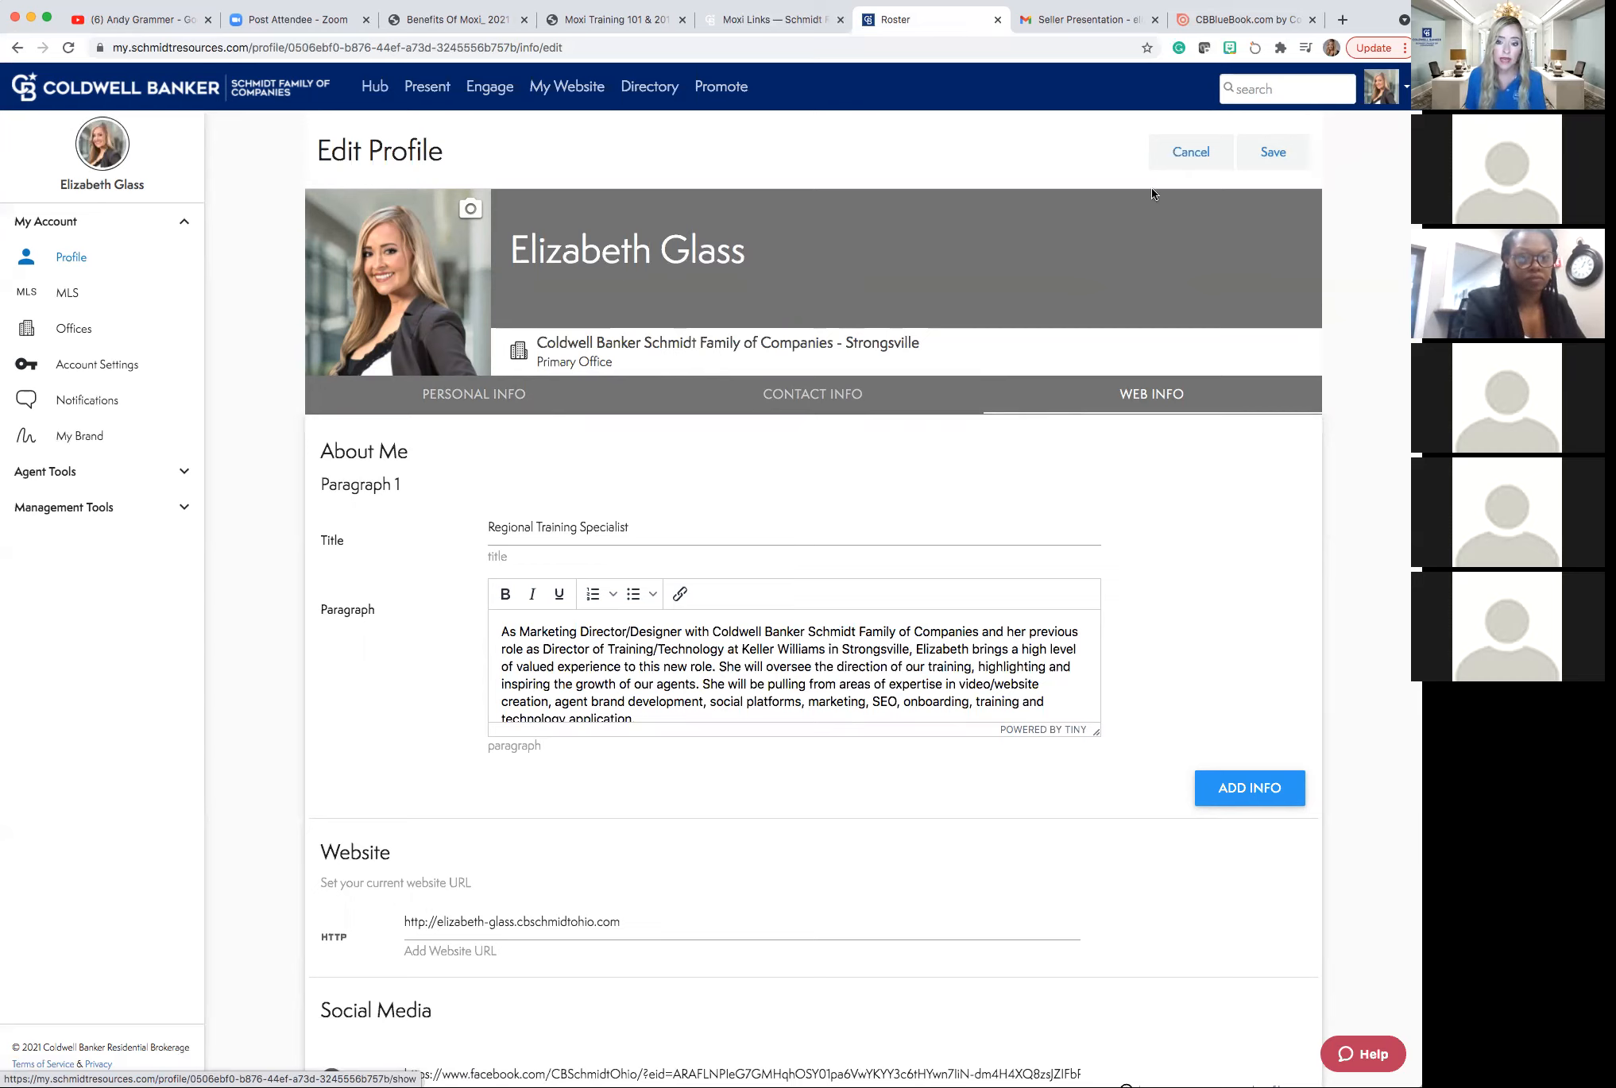
scroll(1152, 193, "down", 2)
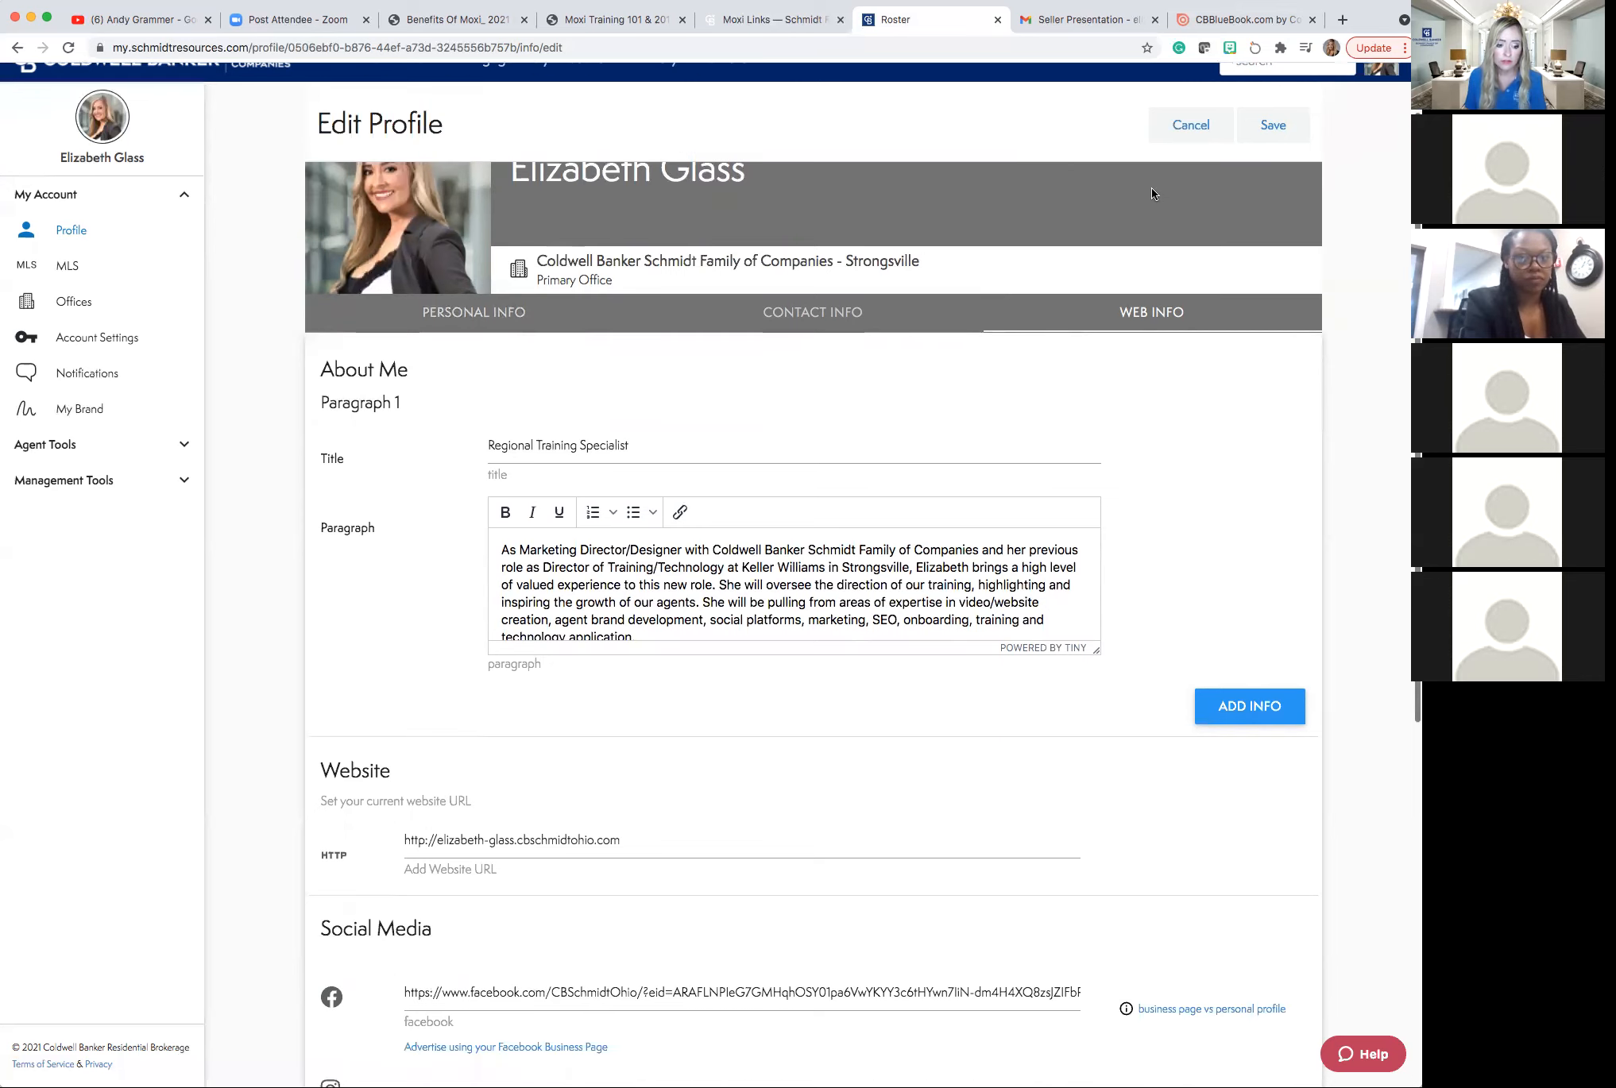
scroll(1152, 195, "down", 3)
scroll(1152, 195, "down", 5)
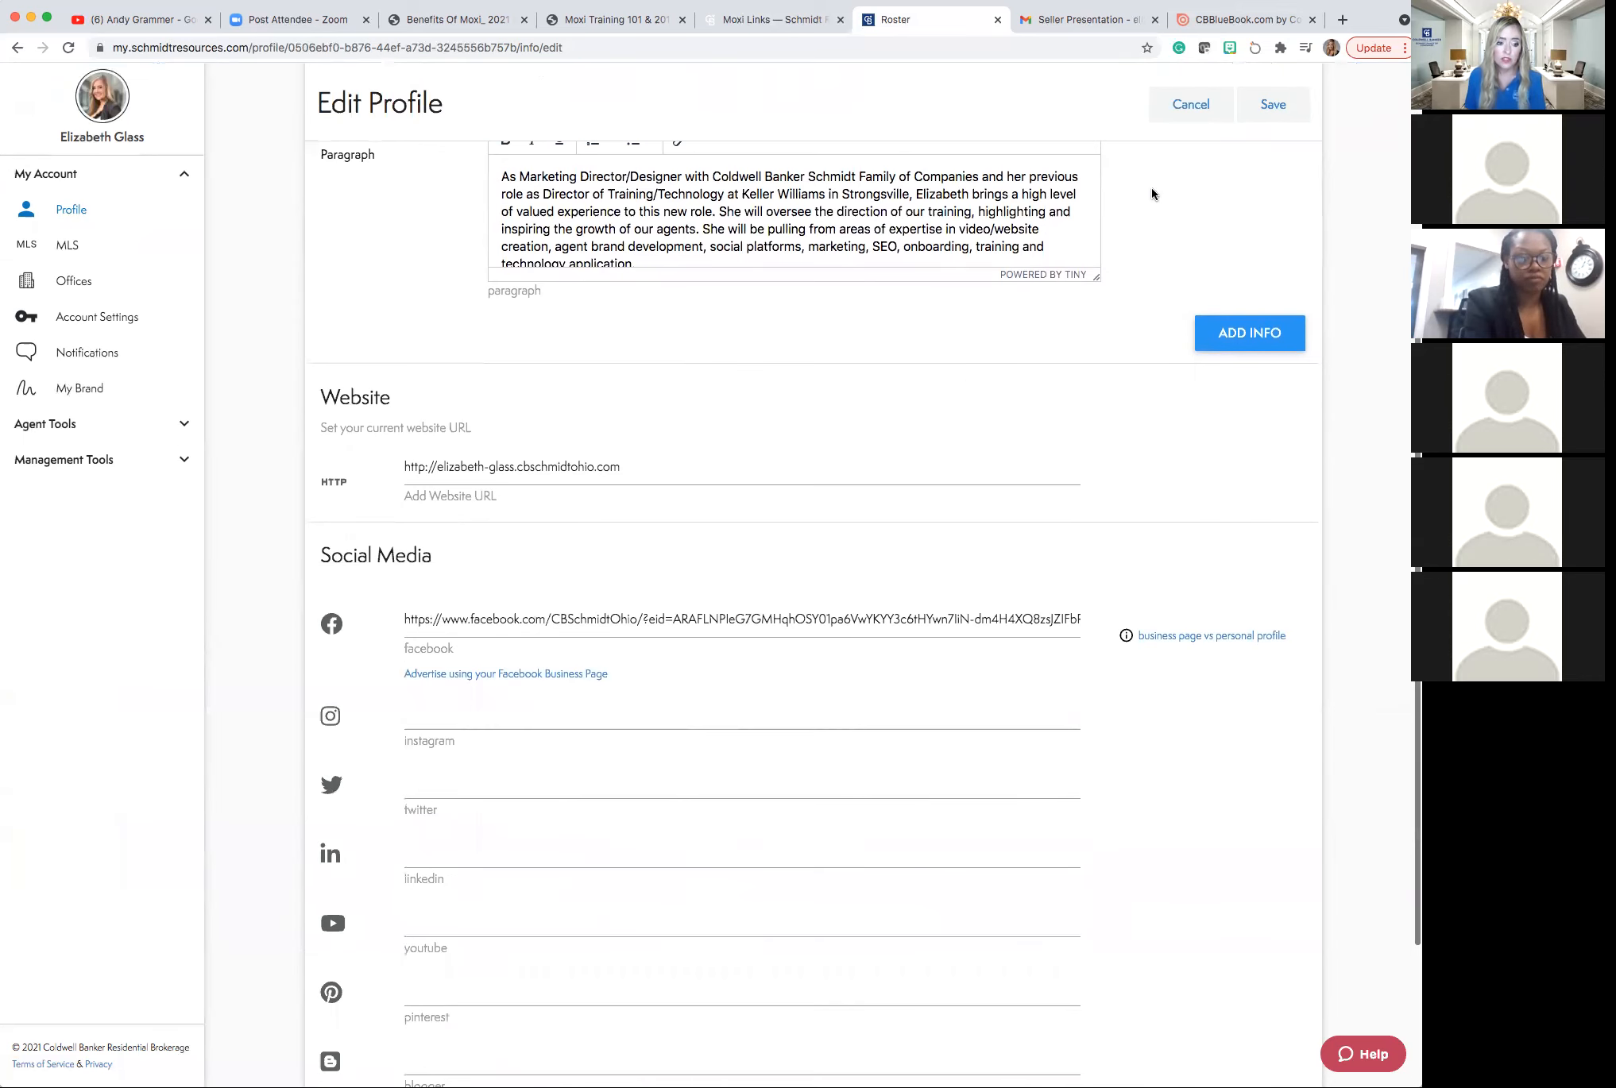
scroll(1152, 193, "down", 1)
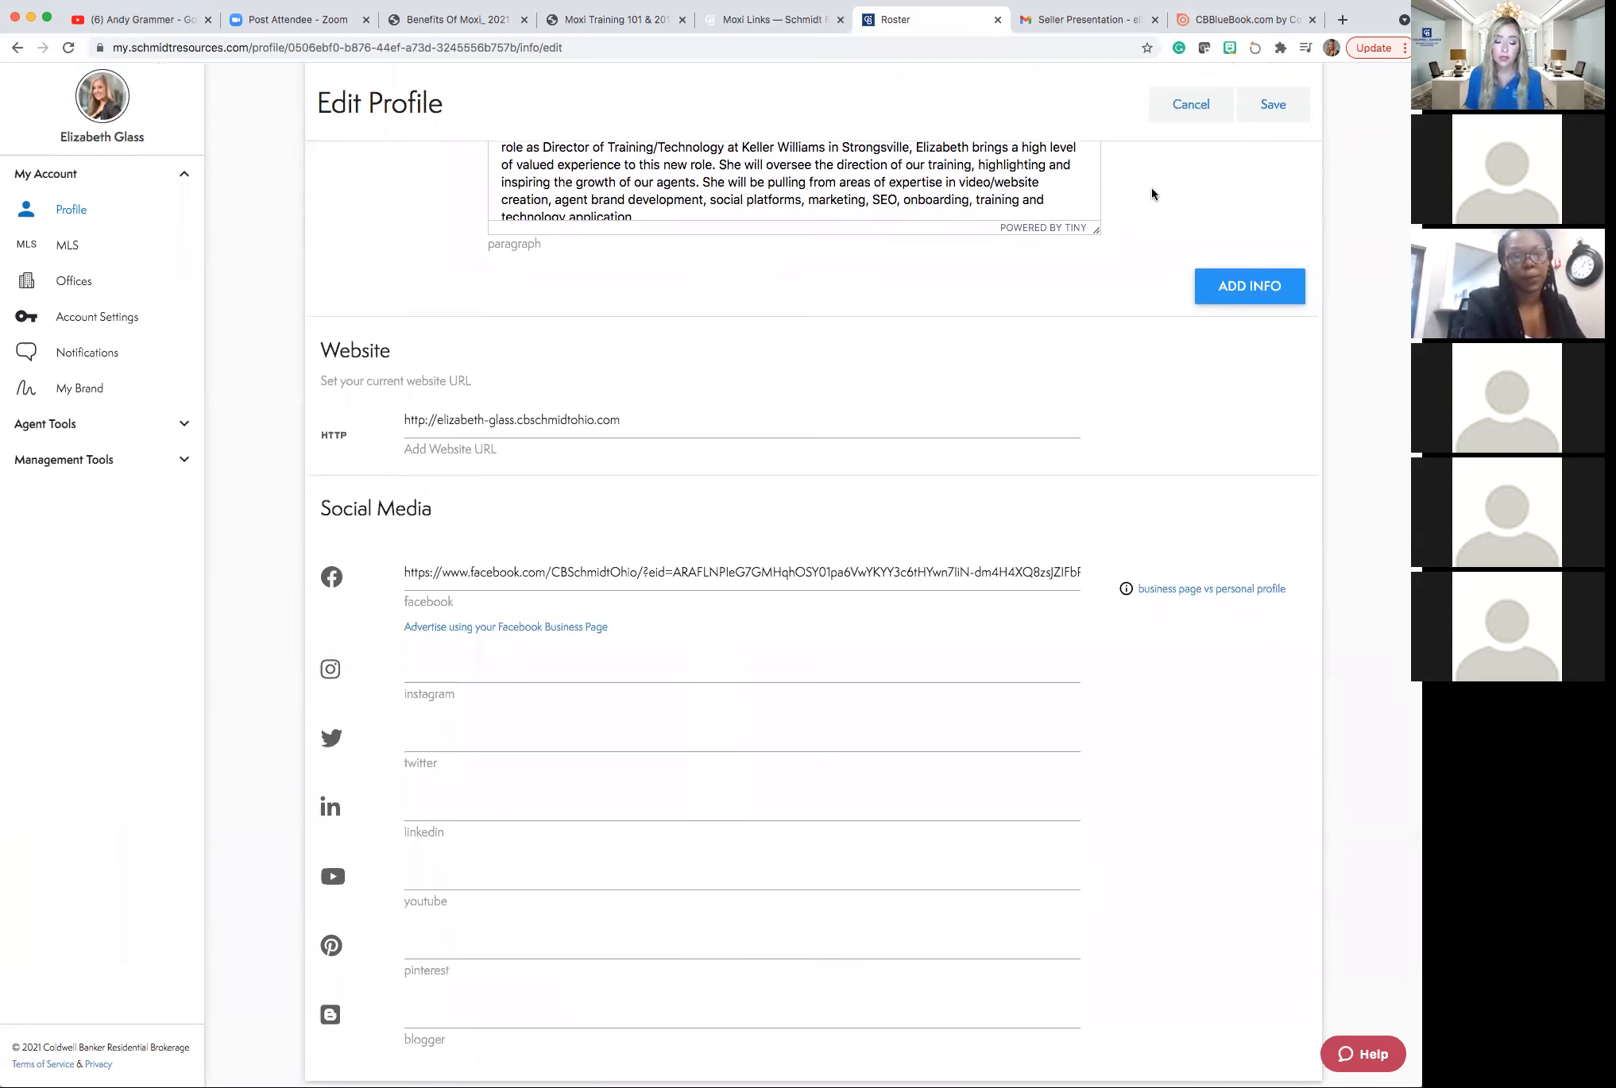
scroll(1152, 188, "up", 1)
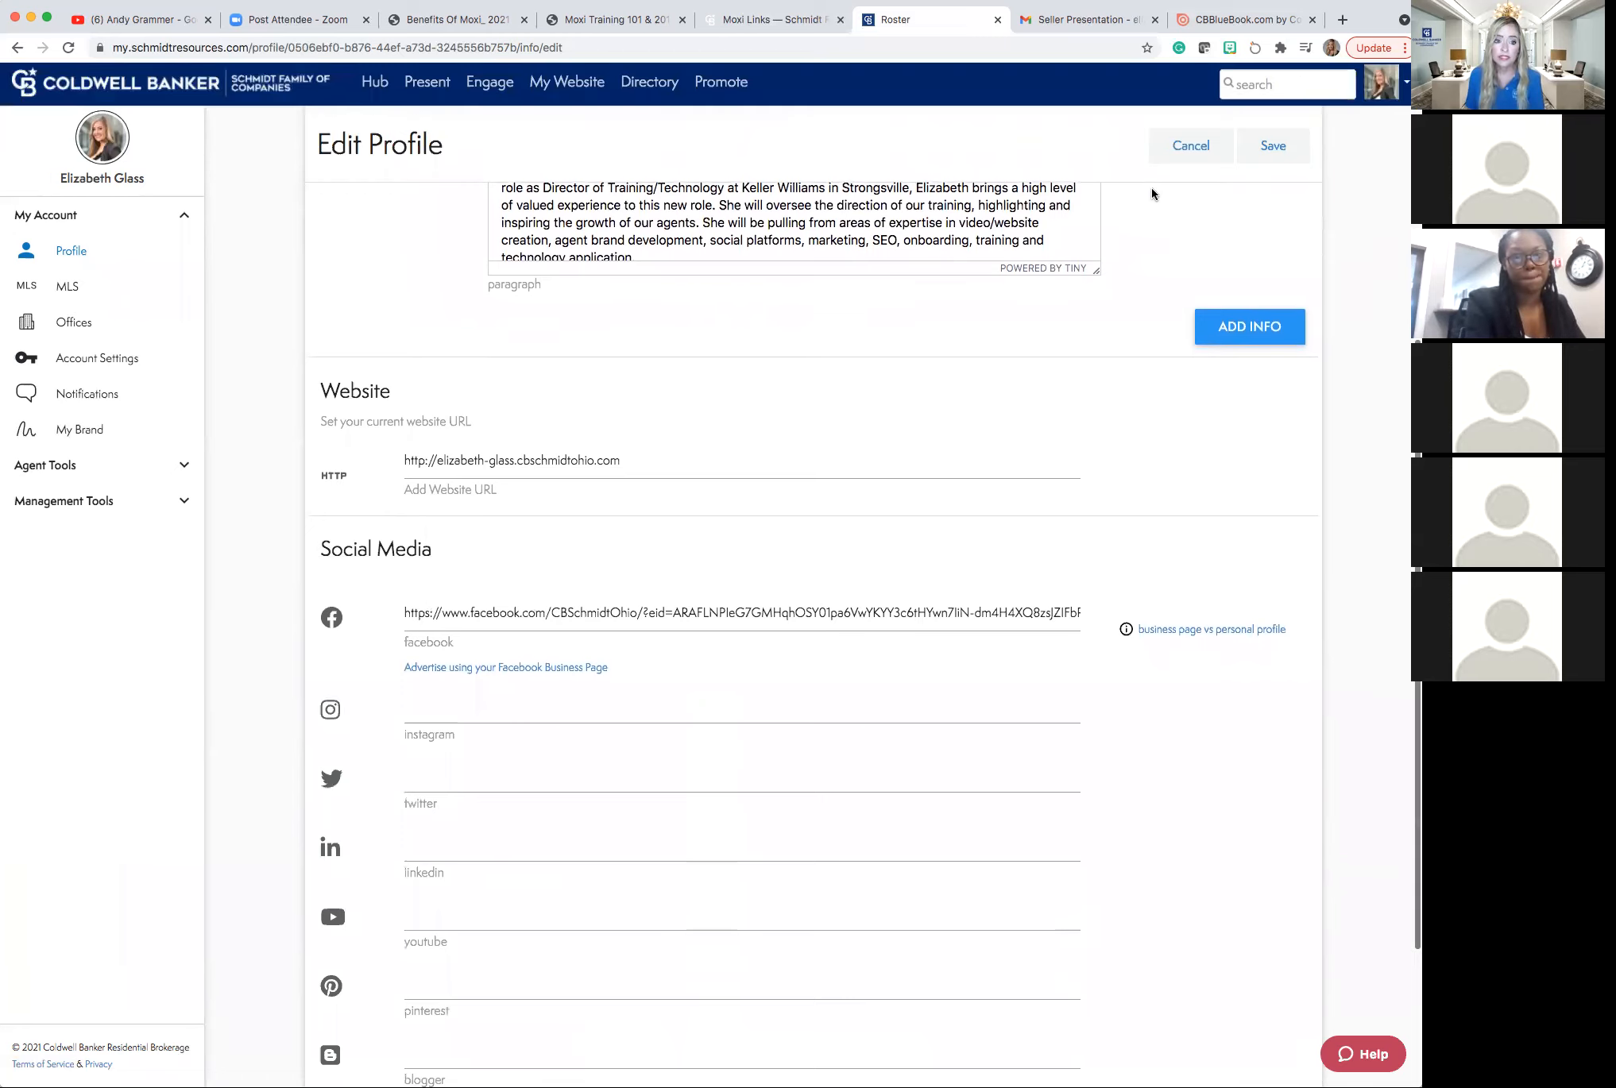
scroll(1151, 188, "up", 1)
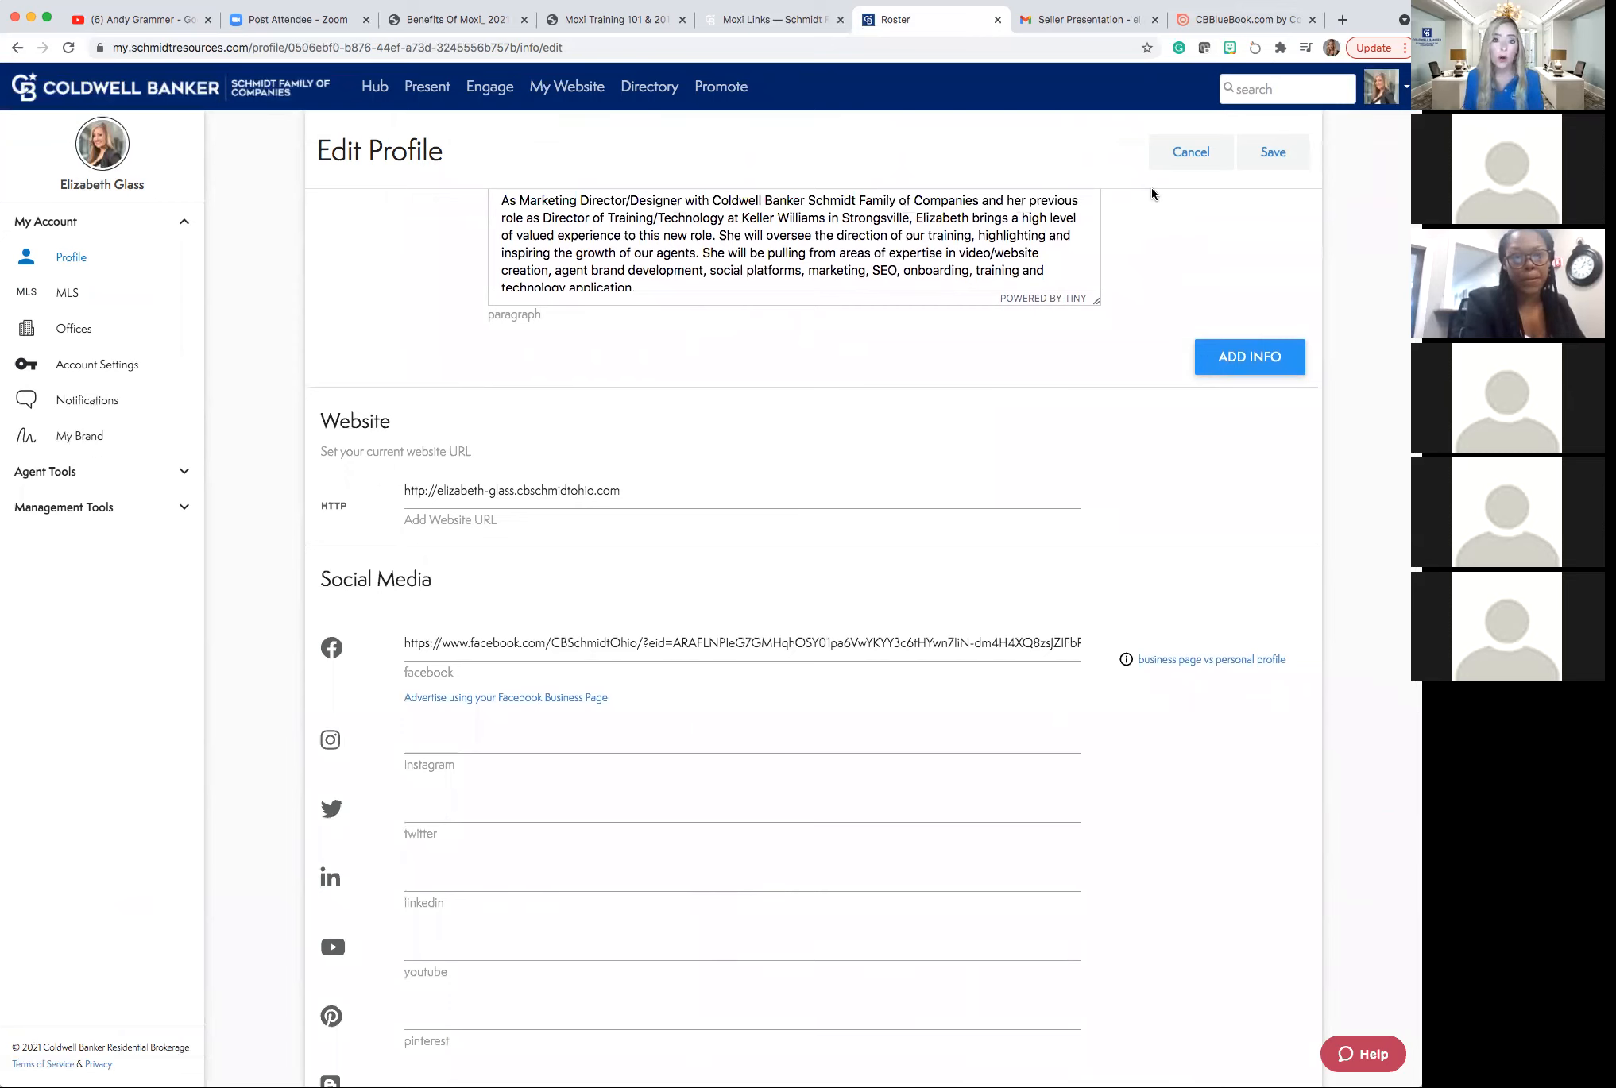
scroll(1152, 188, "up", 1)
scroll(1151, 188, "down", 1)
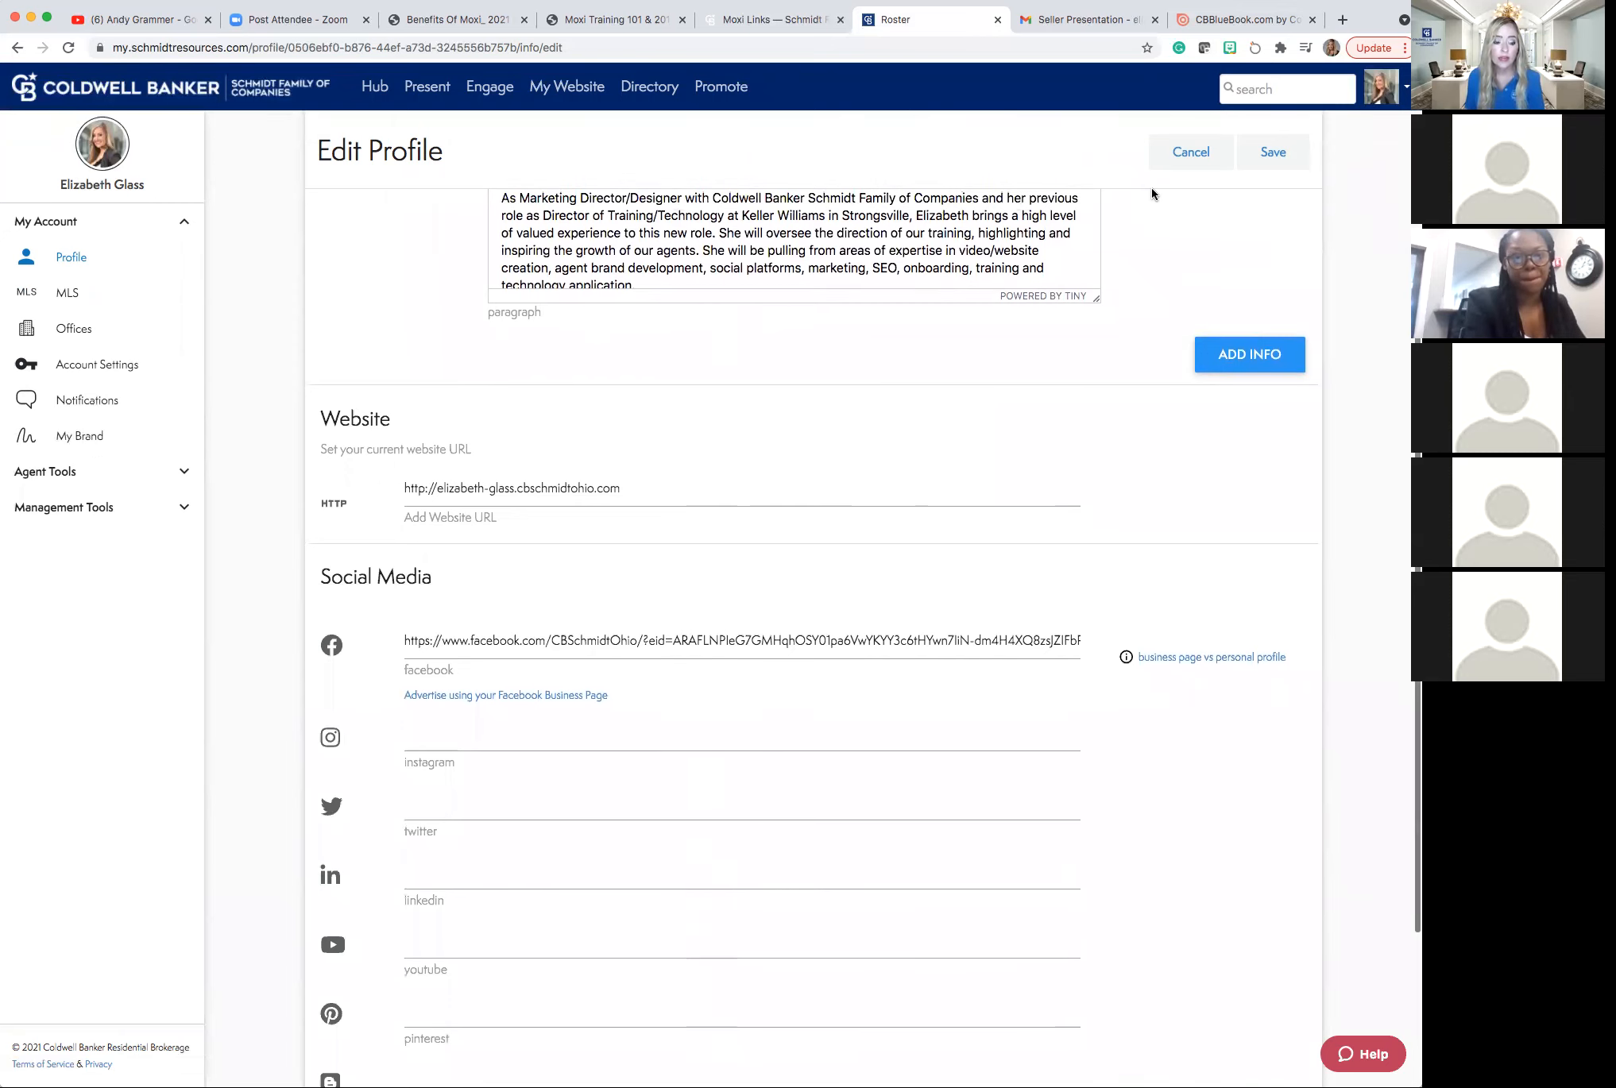
scroll(1151, 188, "up", 1)
scroll(1151, 189, "down", 1)
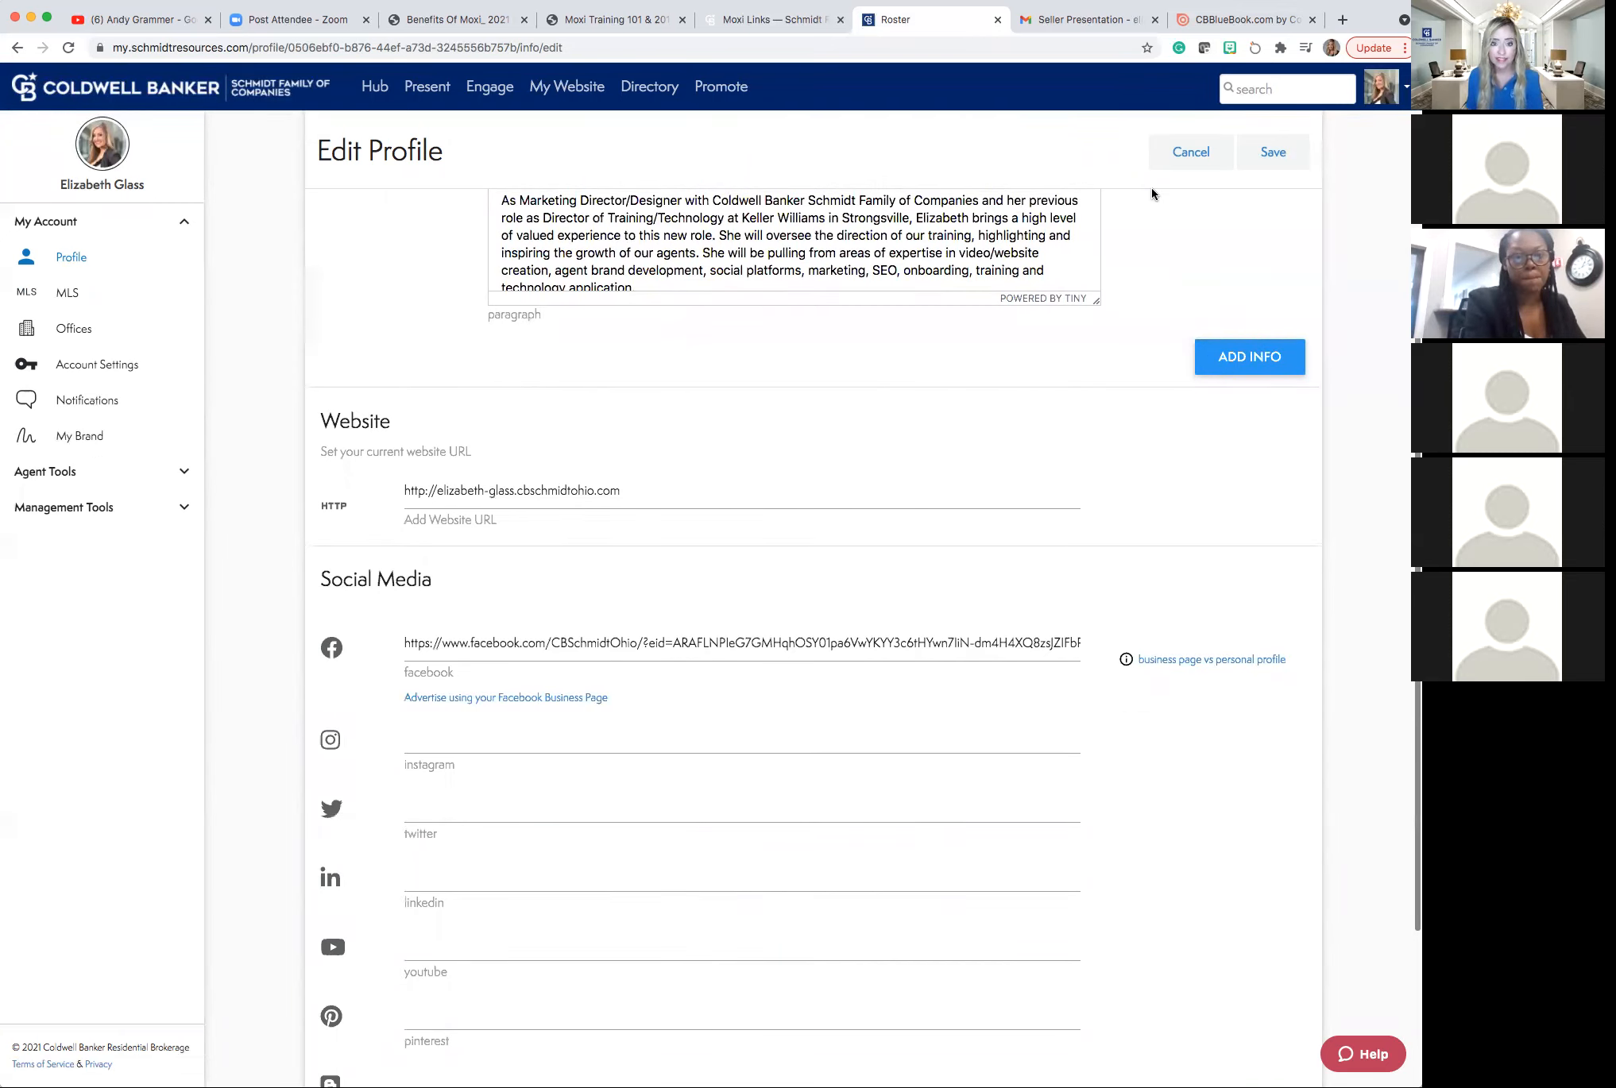
scroll(1153, 194, "down", 1)
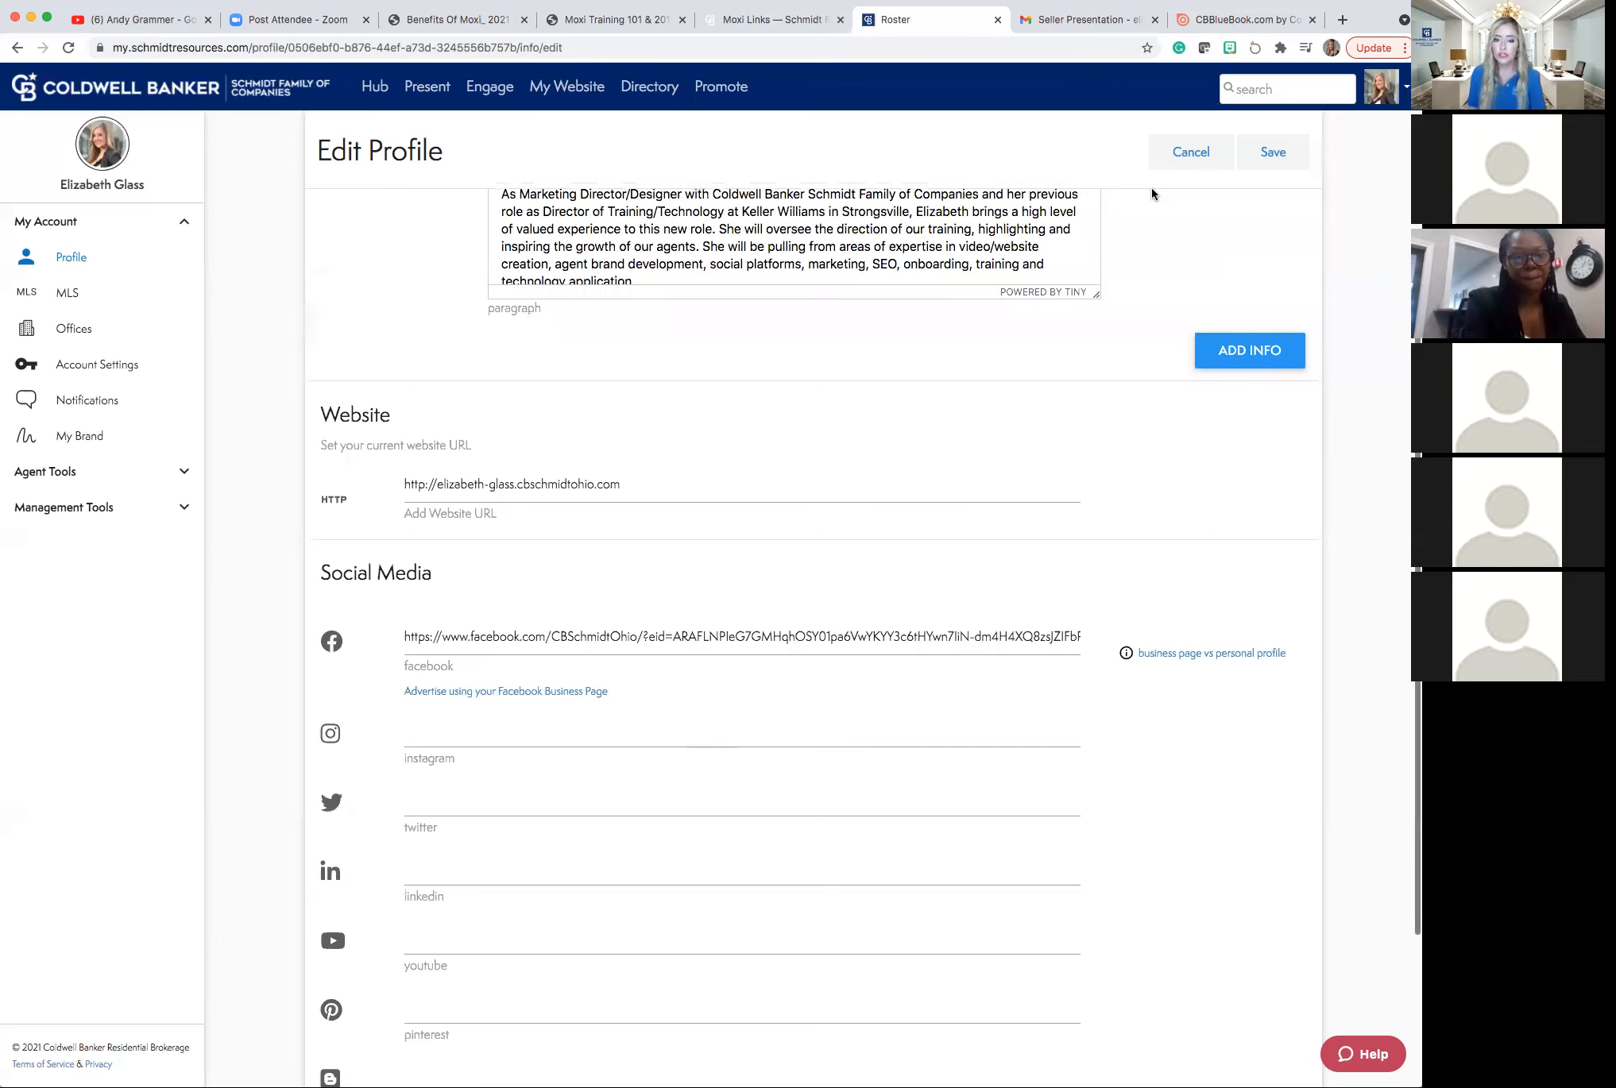
scroll(1153, 193, "up", 1)
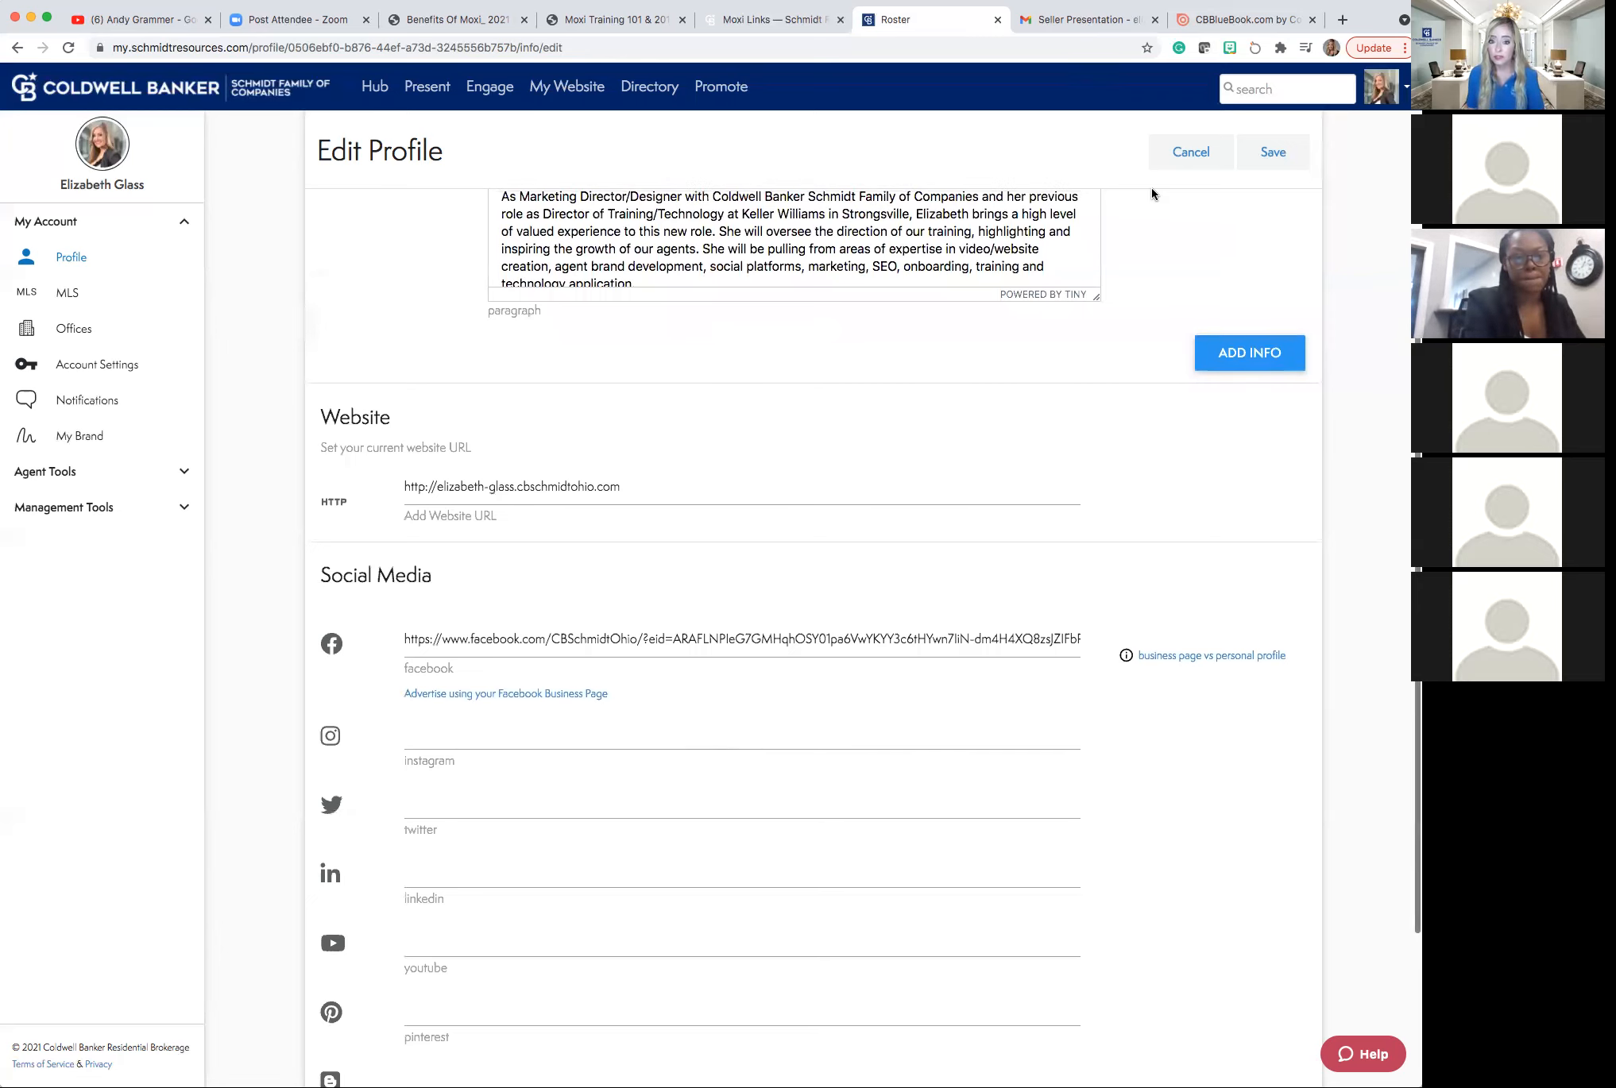
scroll(1151, 188, "down", 1)
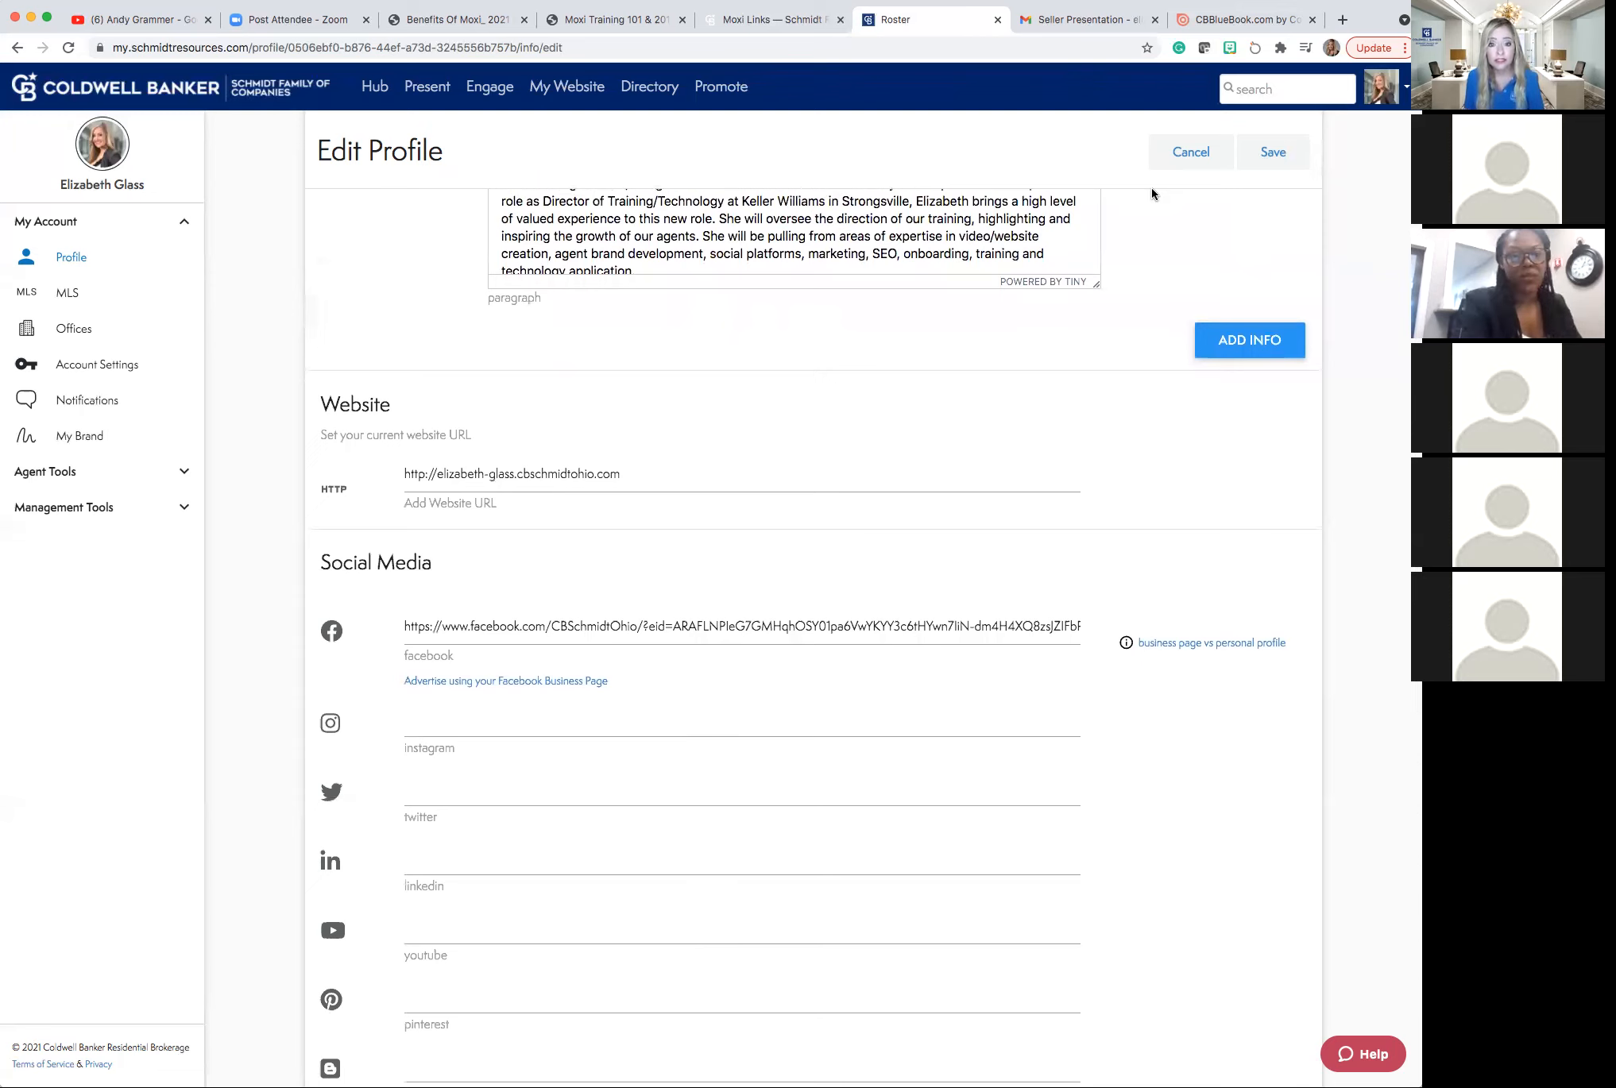
Cancel the profile edits and expand the Agent Tools and Management Tools sidebar lists.
left_click(1199, 163)
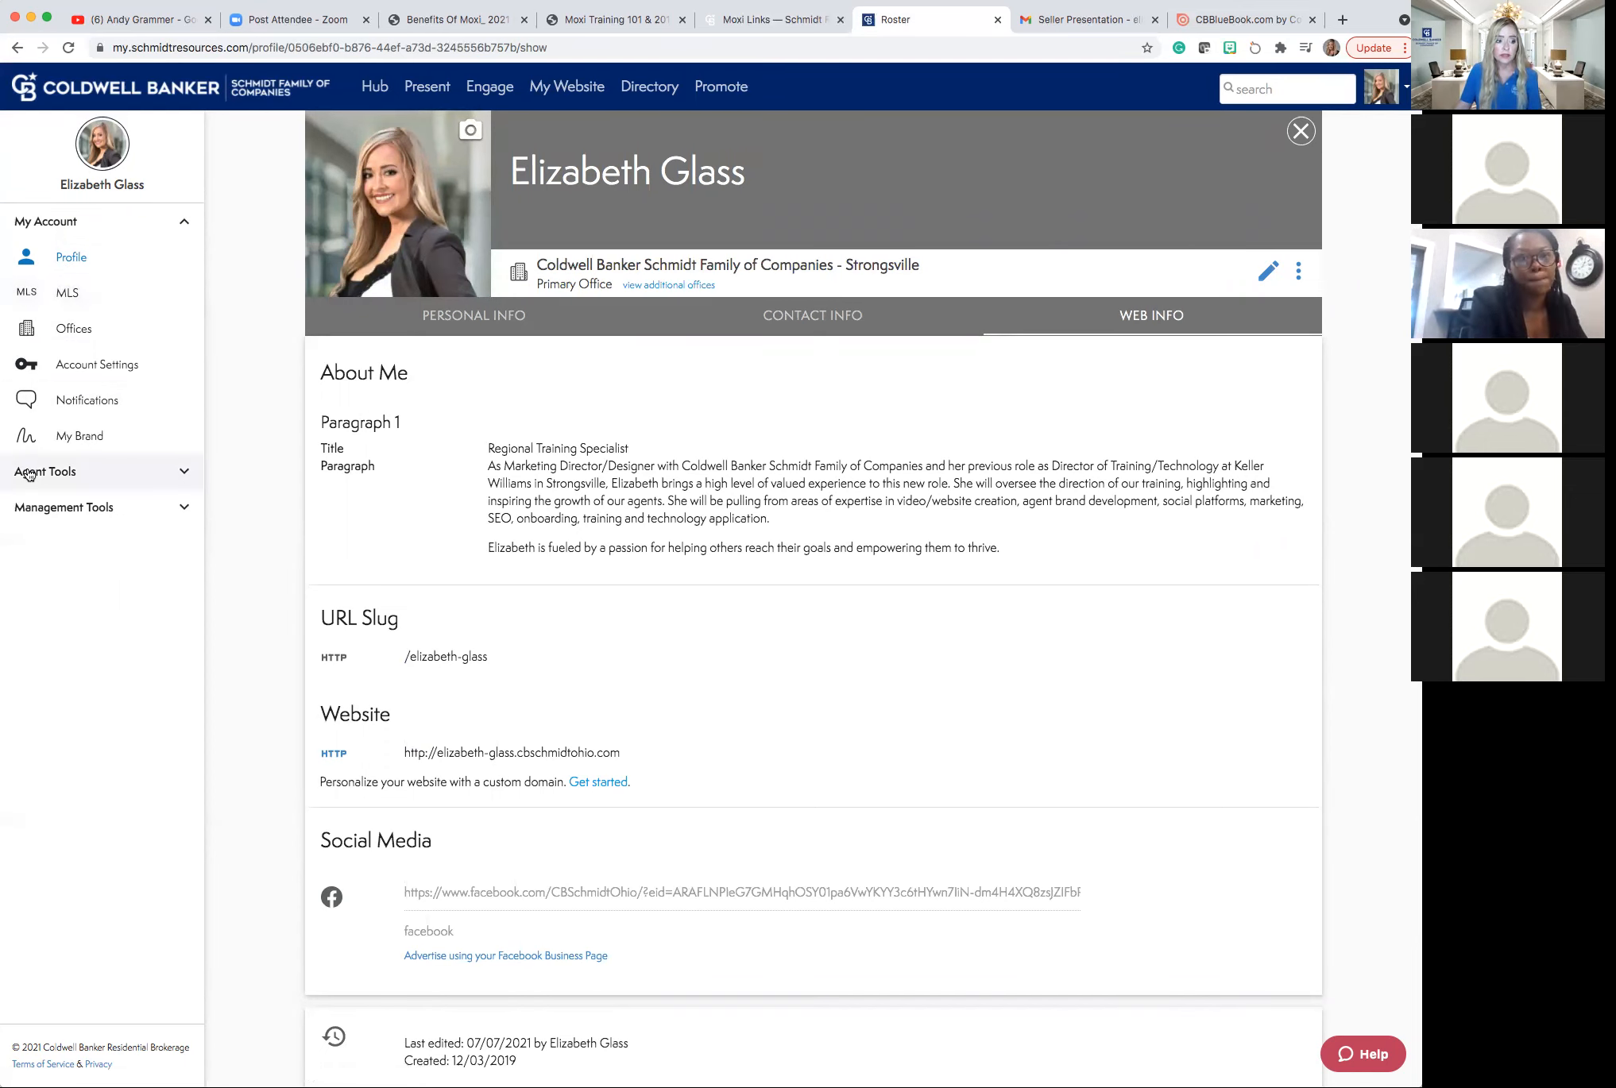
left_click(189, 474)
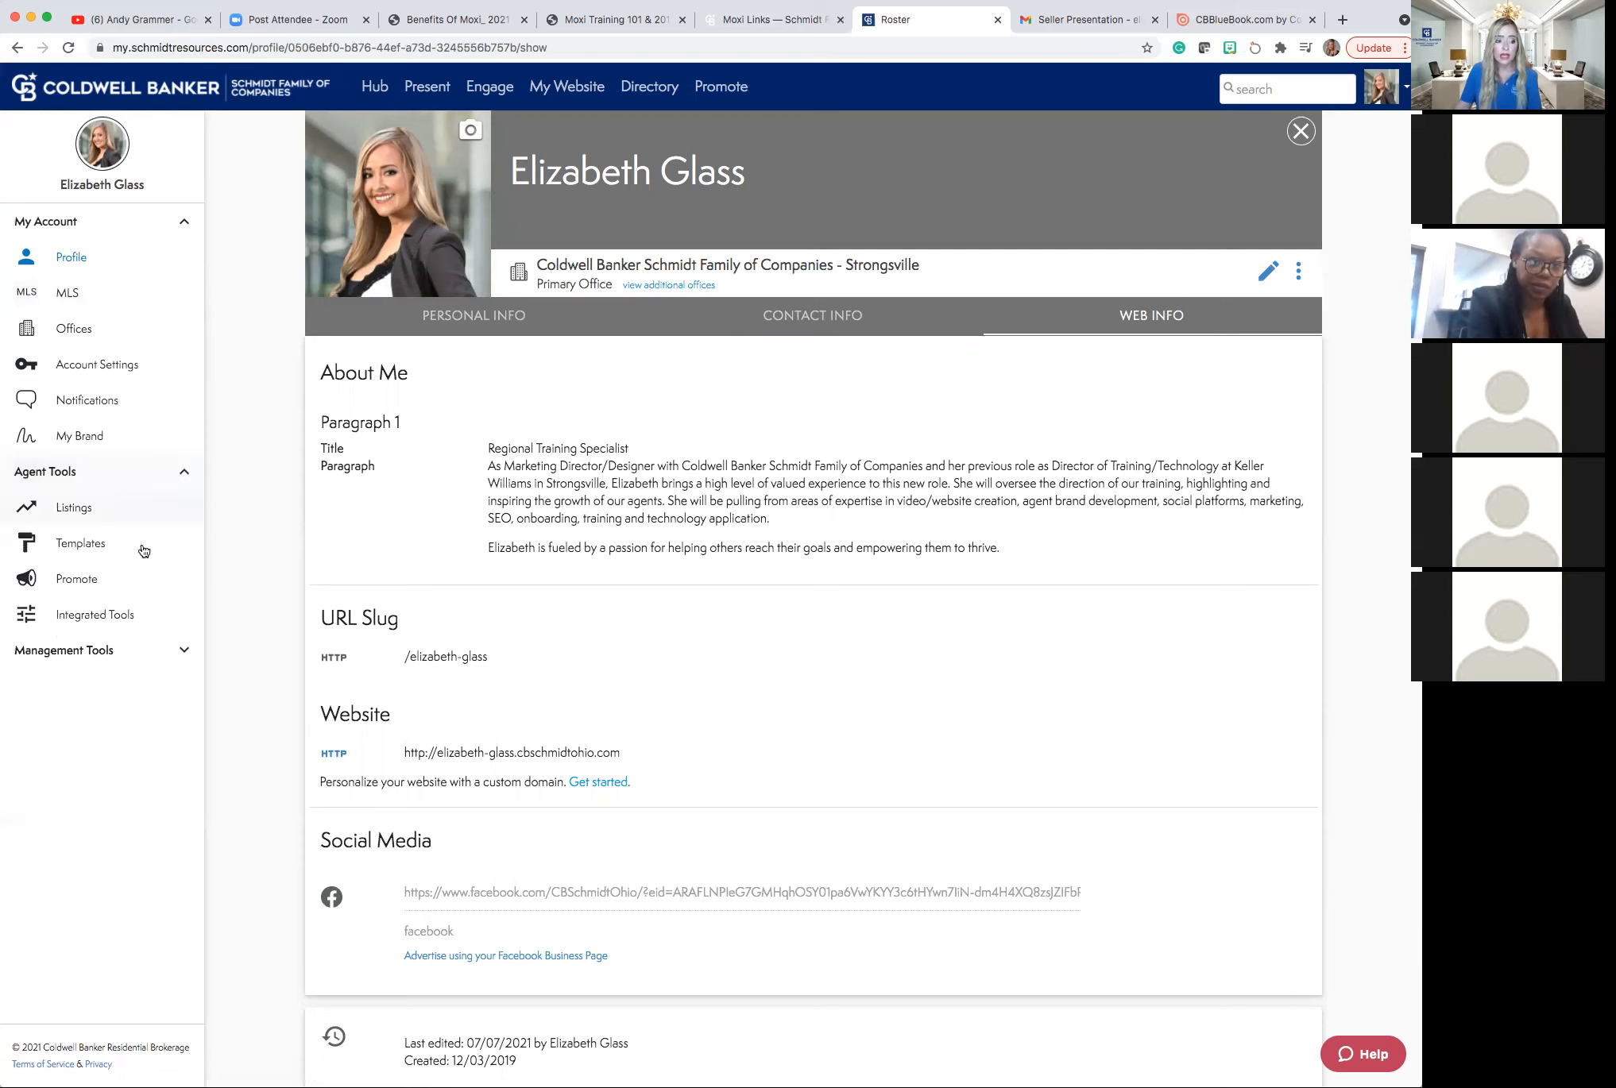
left_click(76, 653)
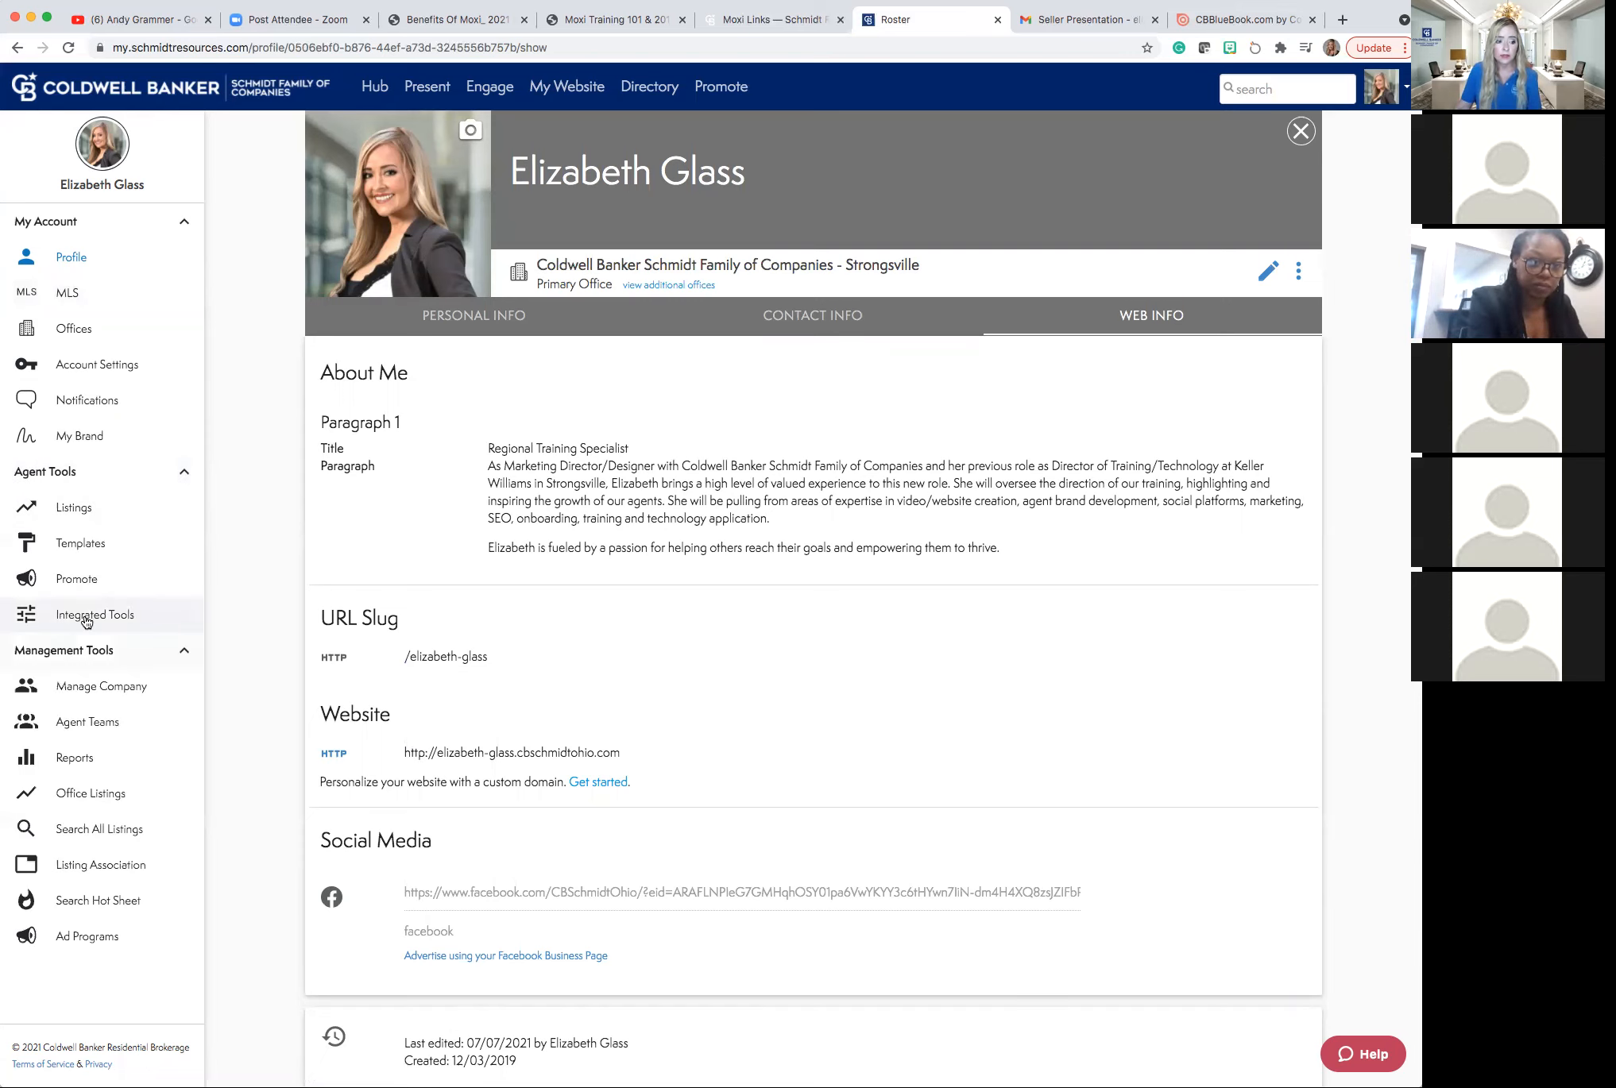
Open the Integrated Tools page listing Dotloop and Zillow reviews.
left_click(86, 618)
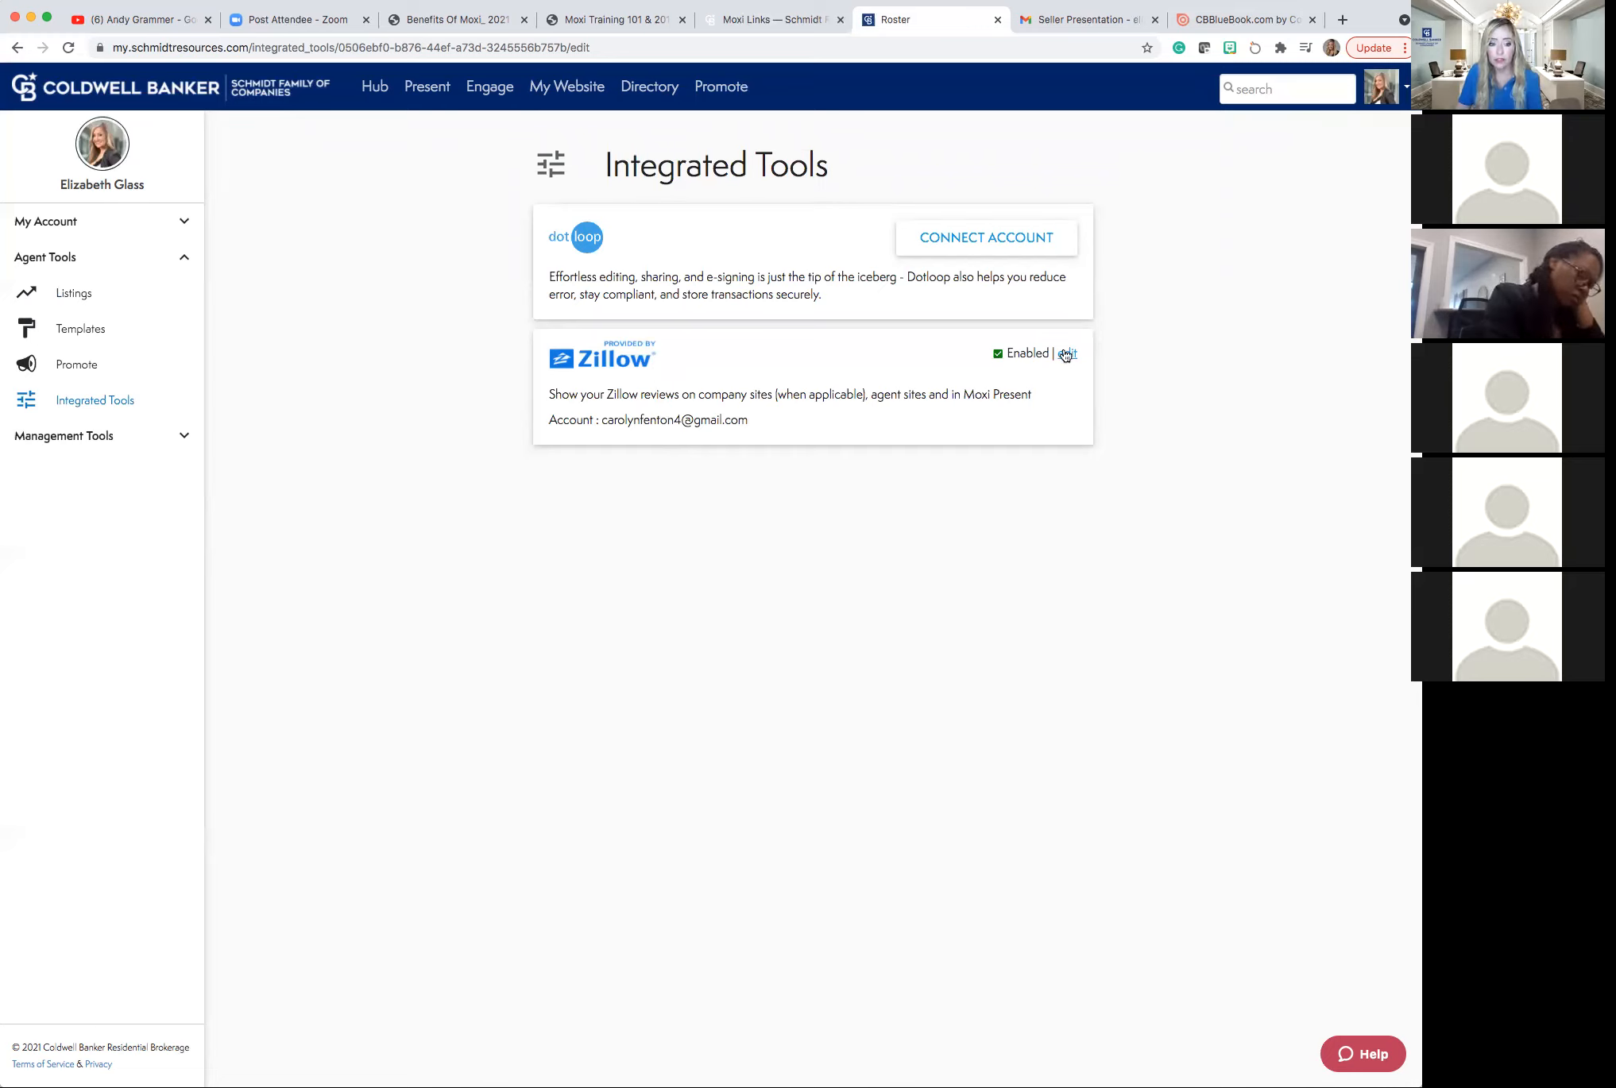
left_click(756, 434)
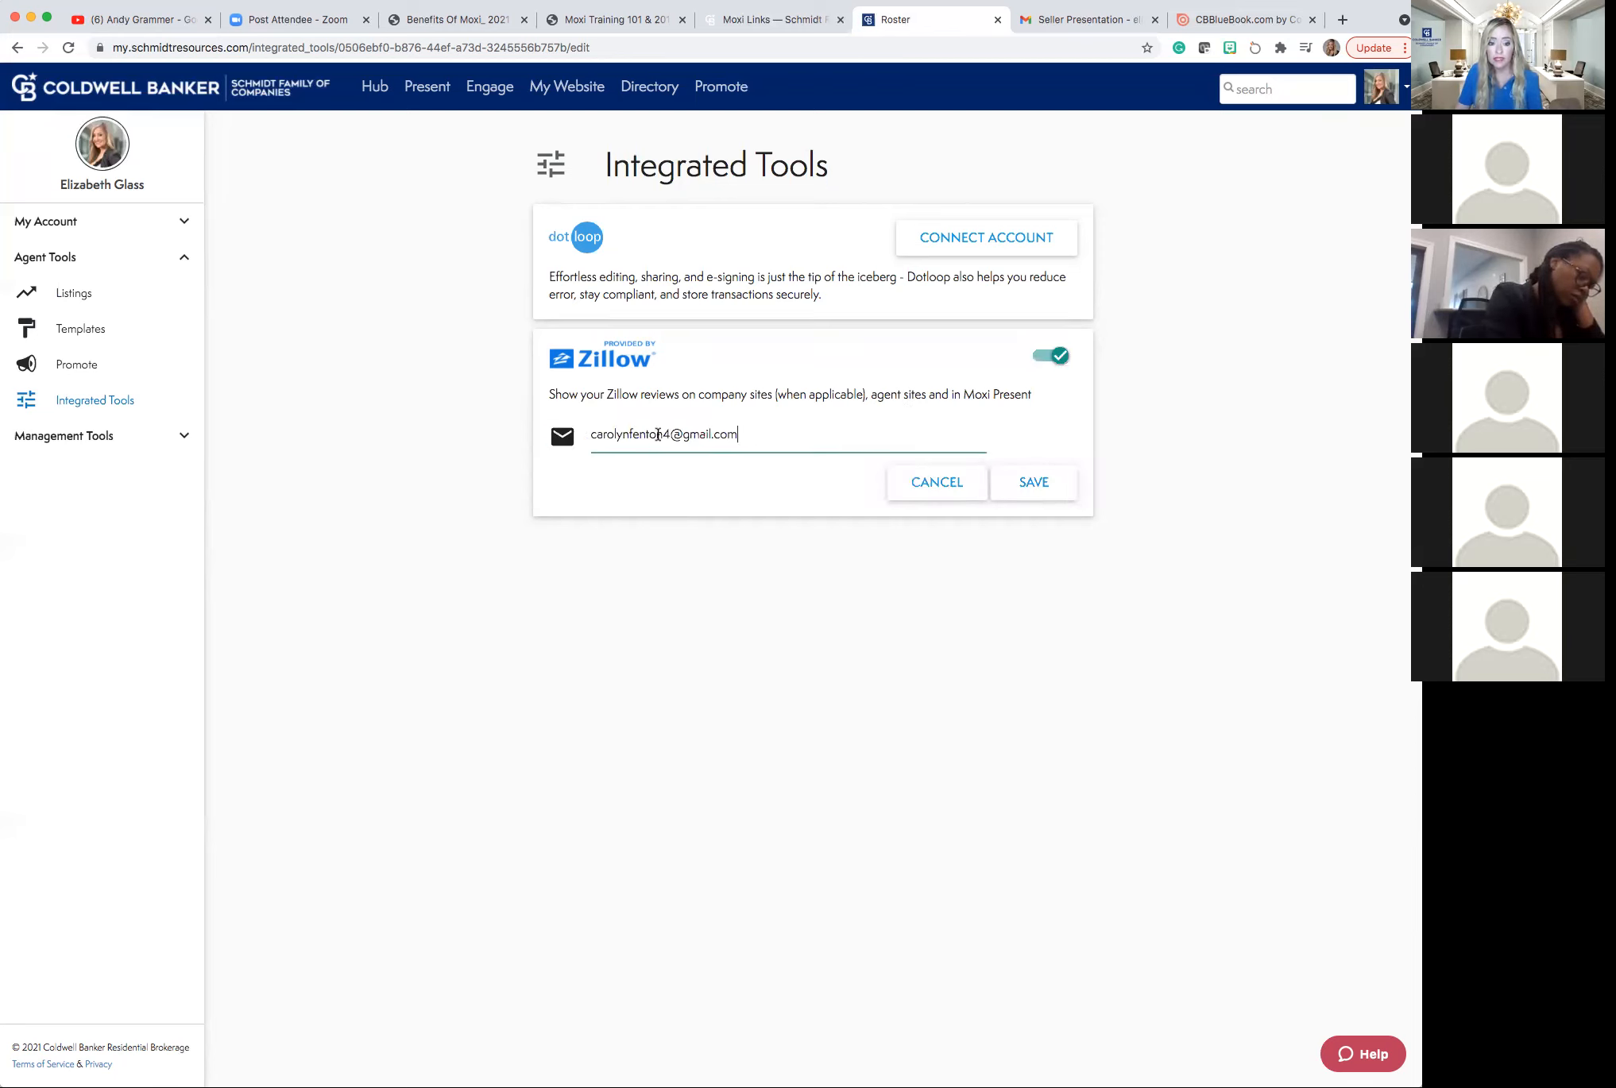
triple_click(599, 433)
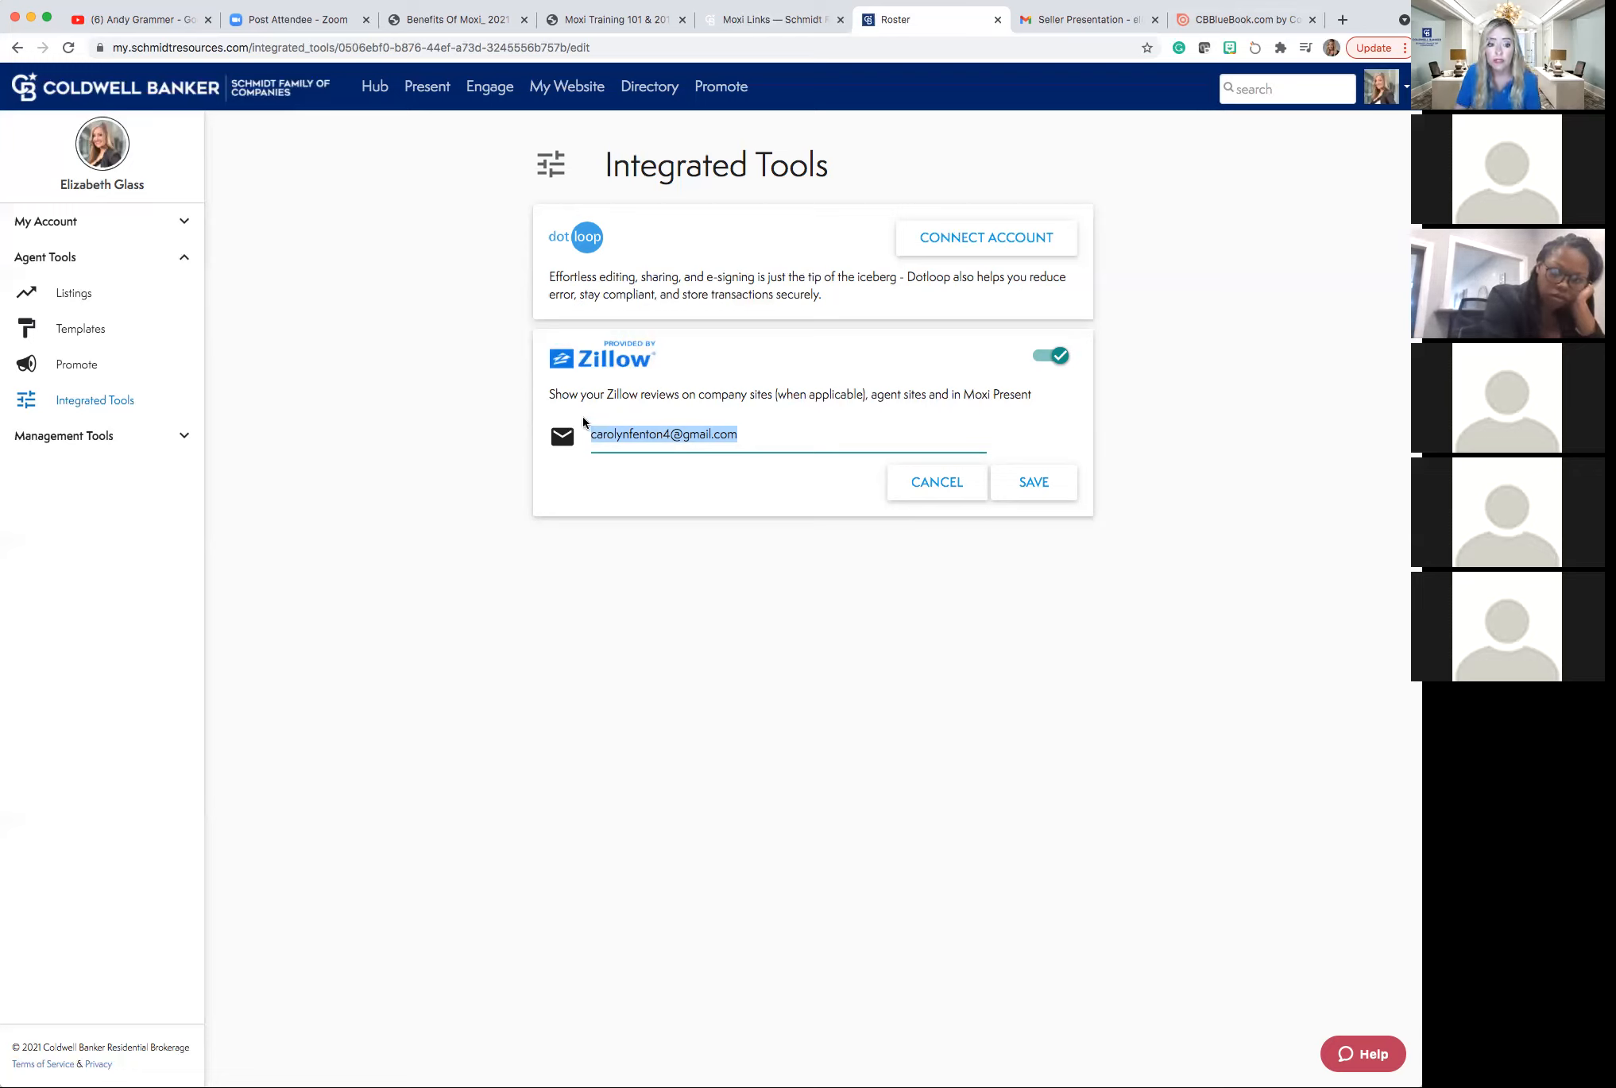
left_click(583, 416)
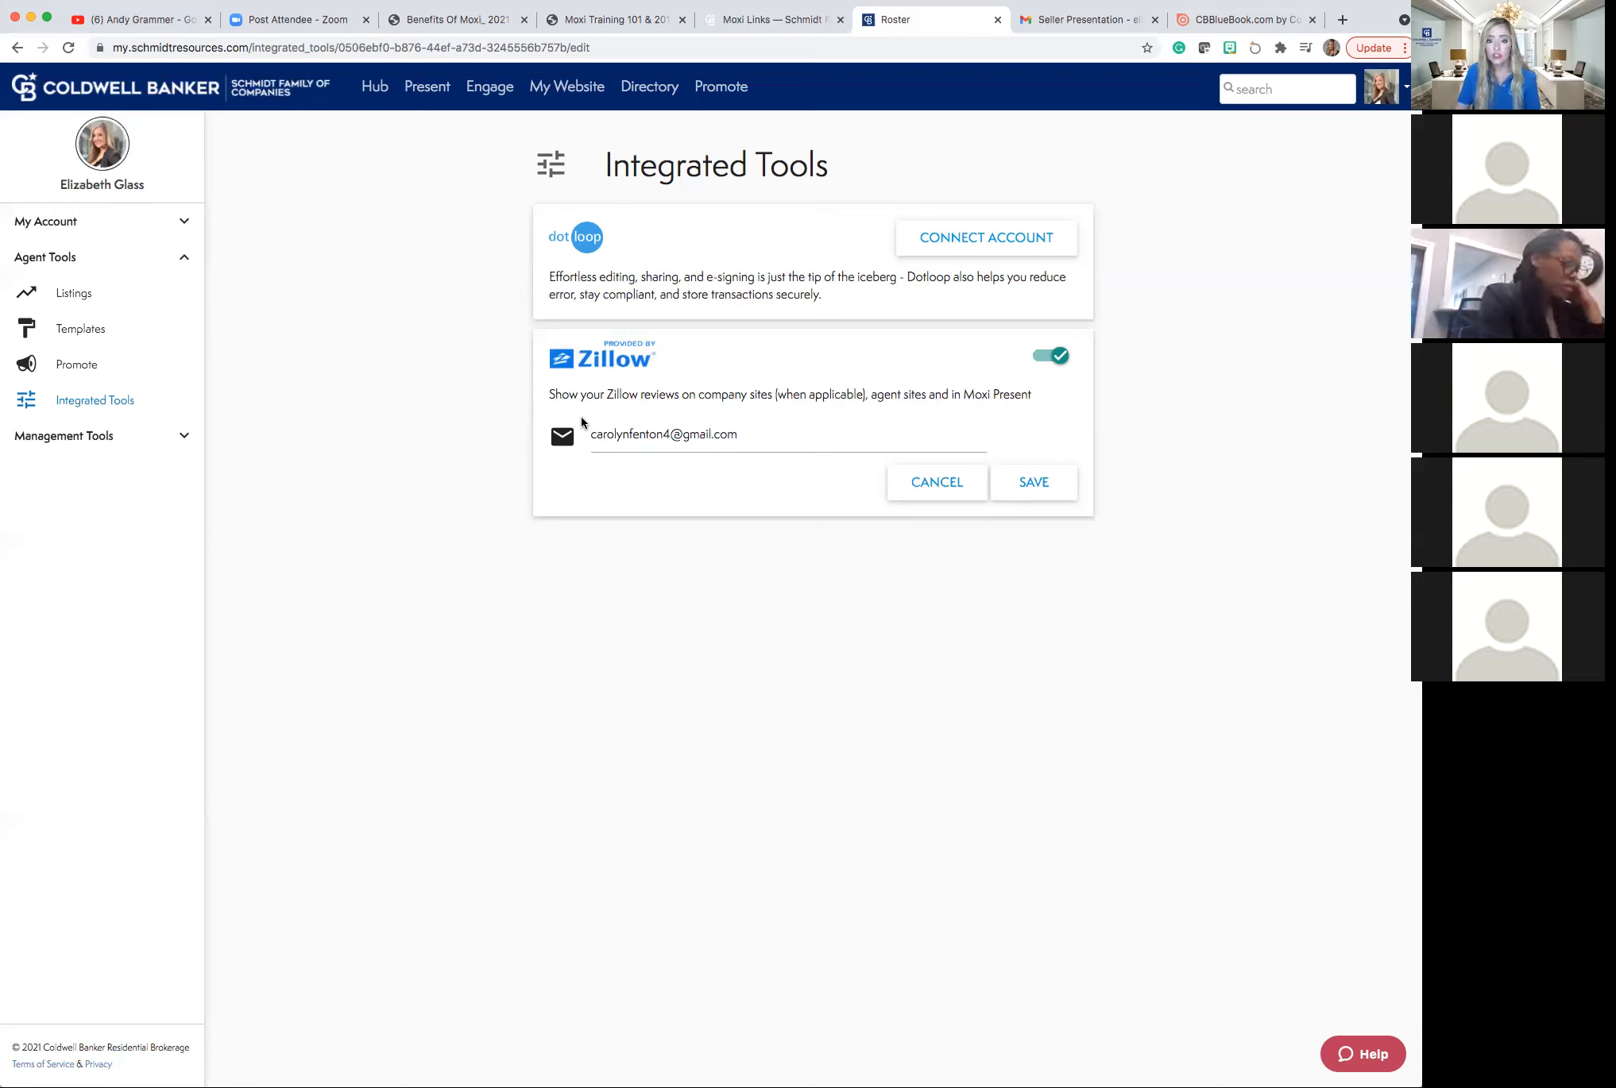
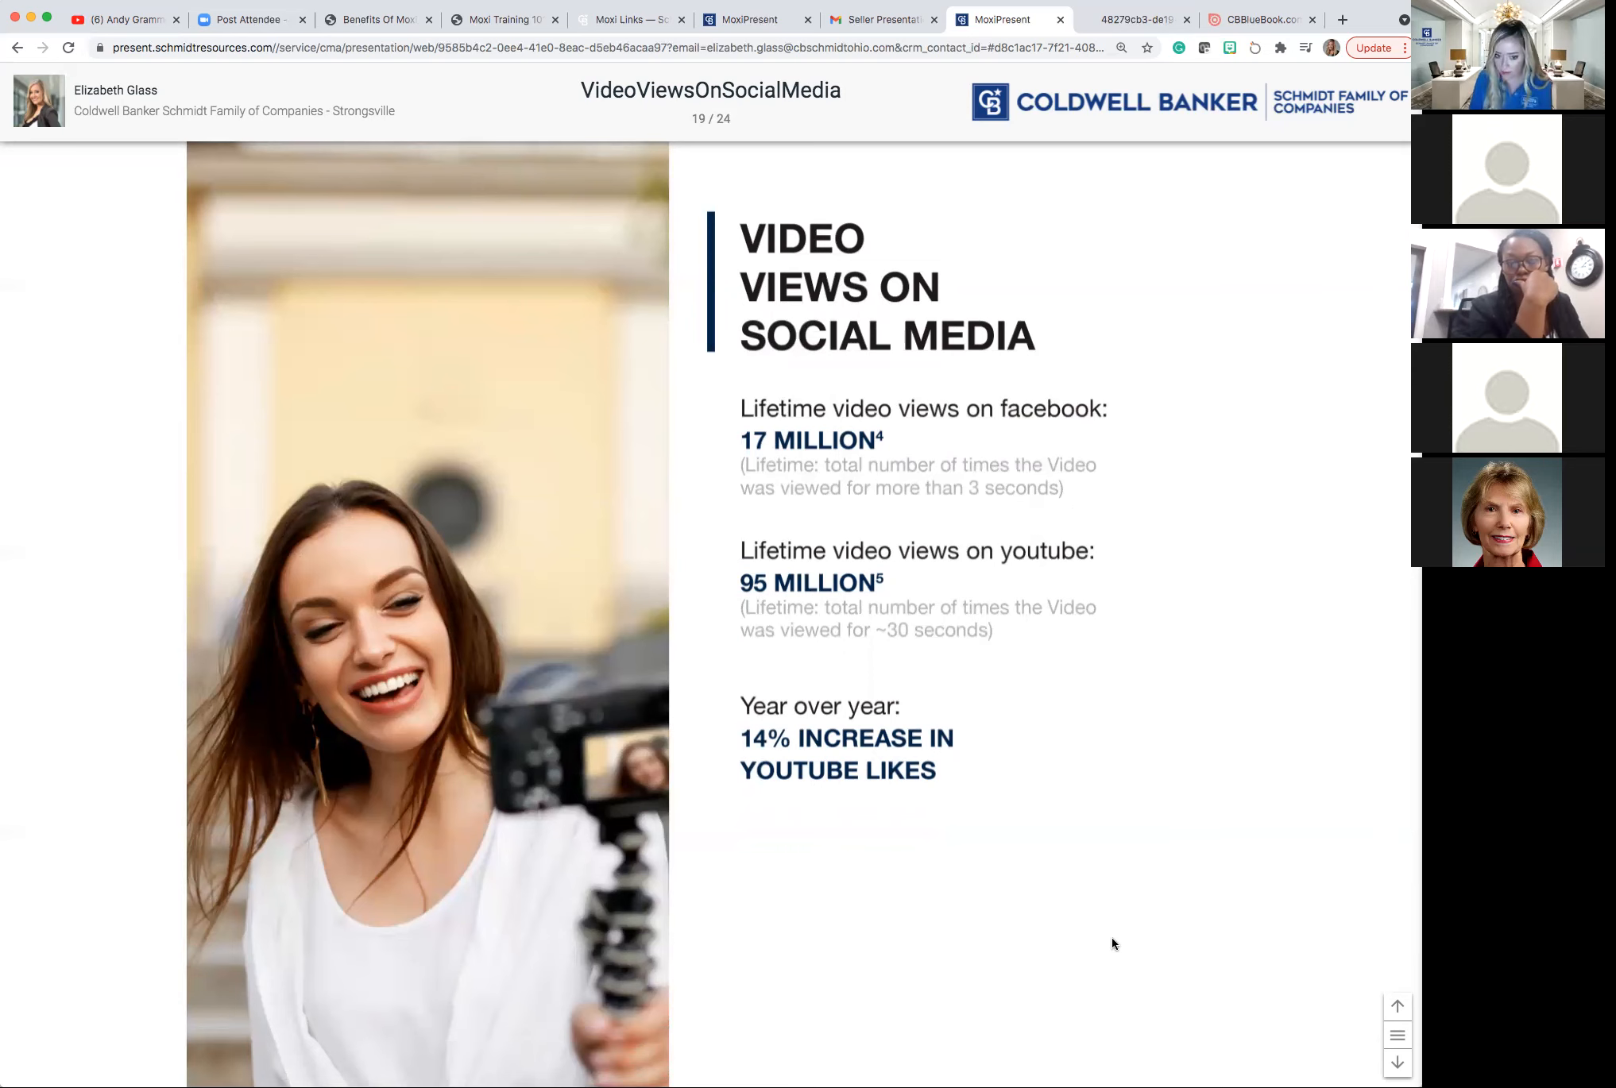
Scroll past slide 20, Your Support Team, to slide 21, Benefits of Print Marketing.
scroll(1112, 944, "down", 1)
scroll(1112, 944, "down", 2)
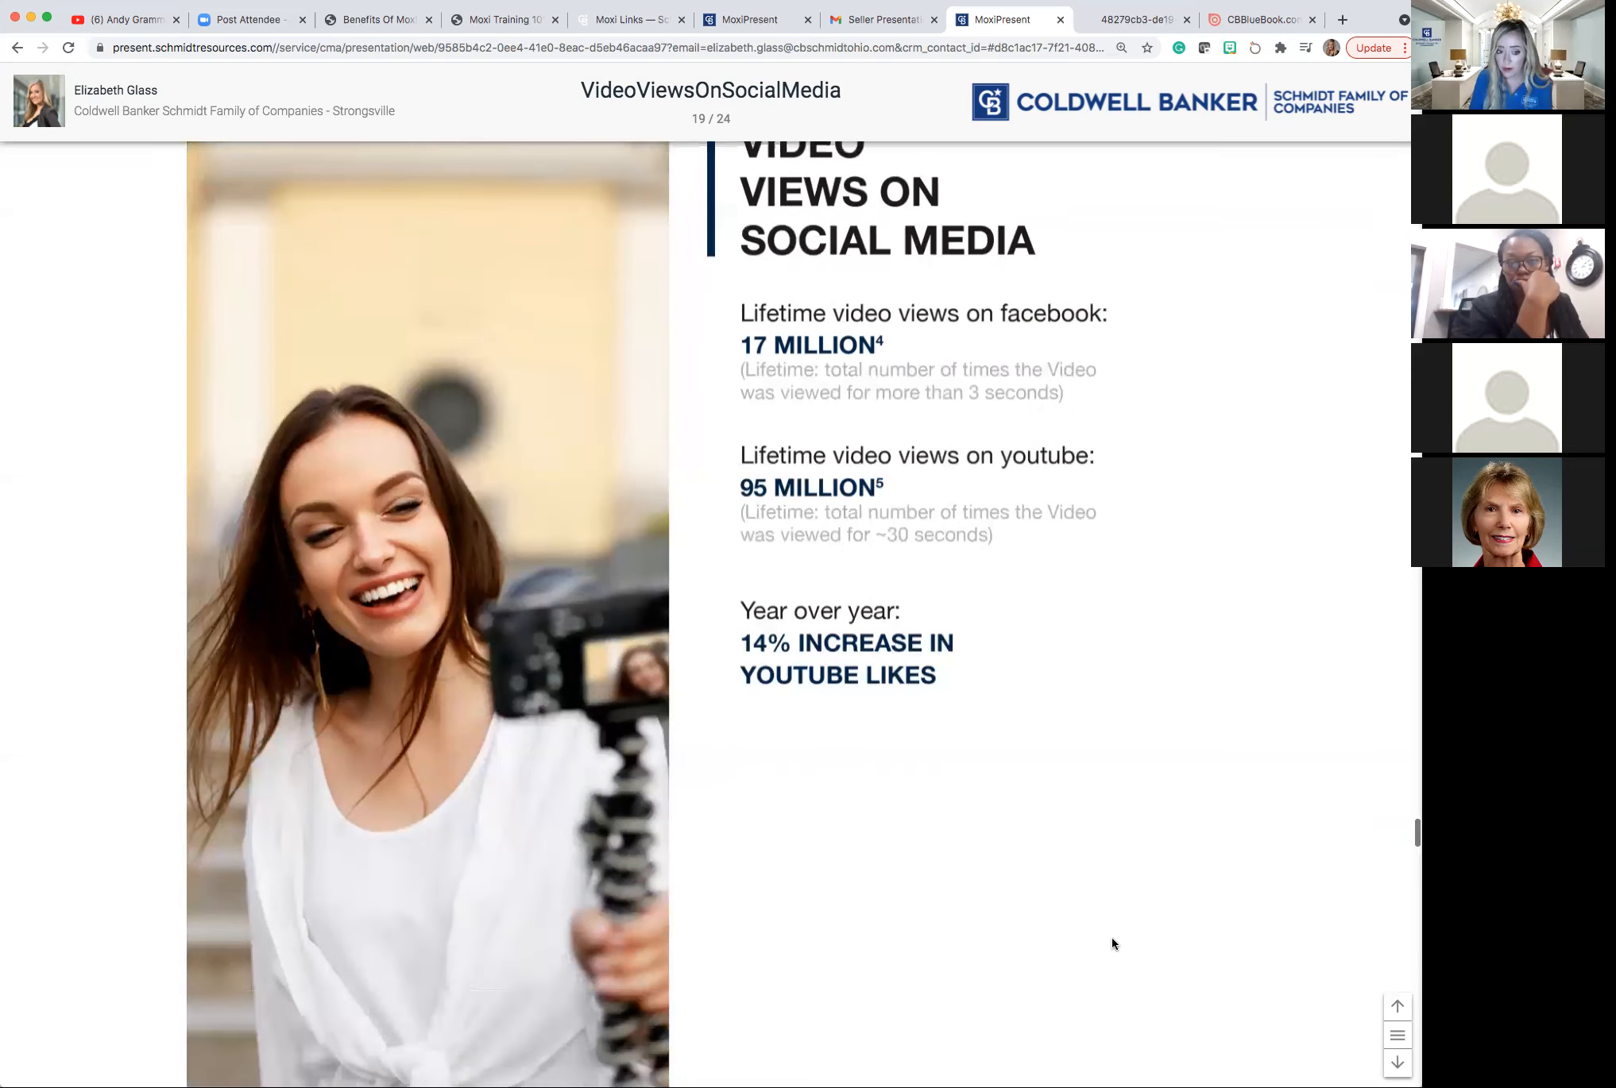
scroll(1113, 944, "down", 8)
scroll(1112, 944, "down", 9)
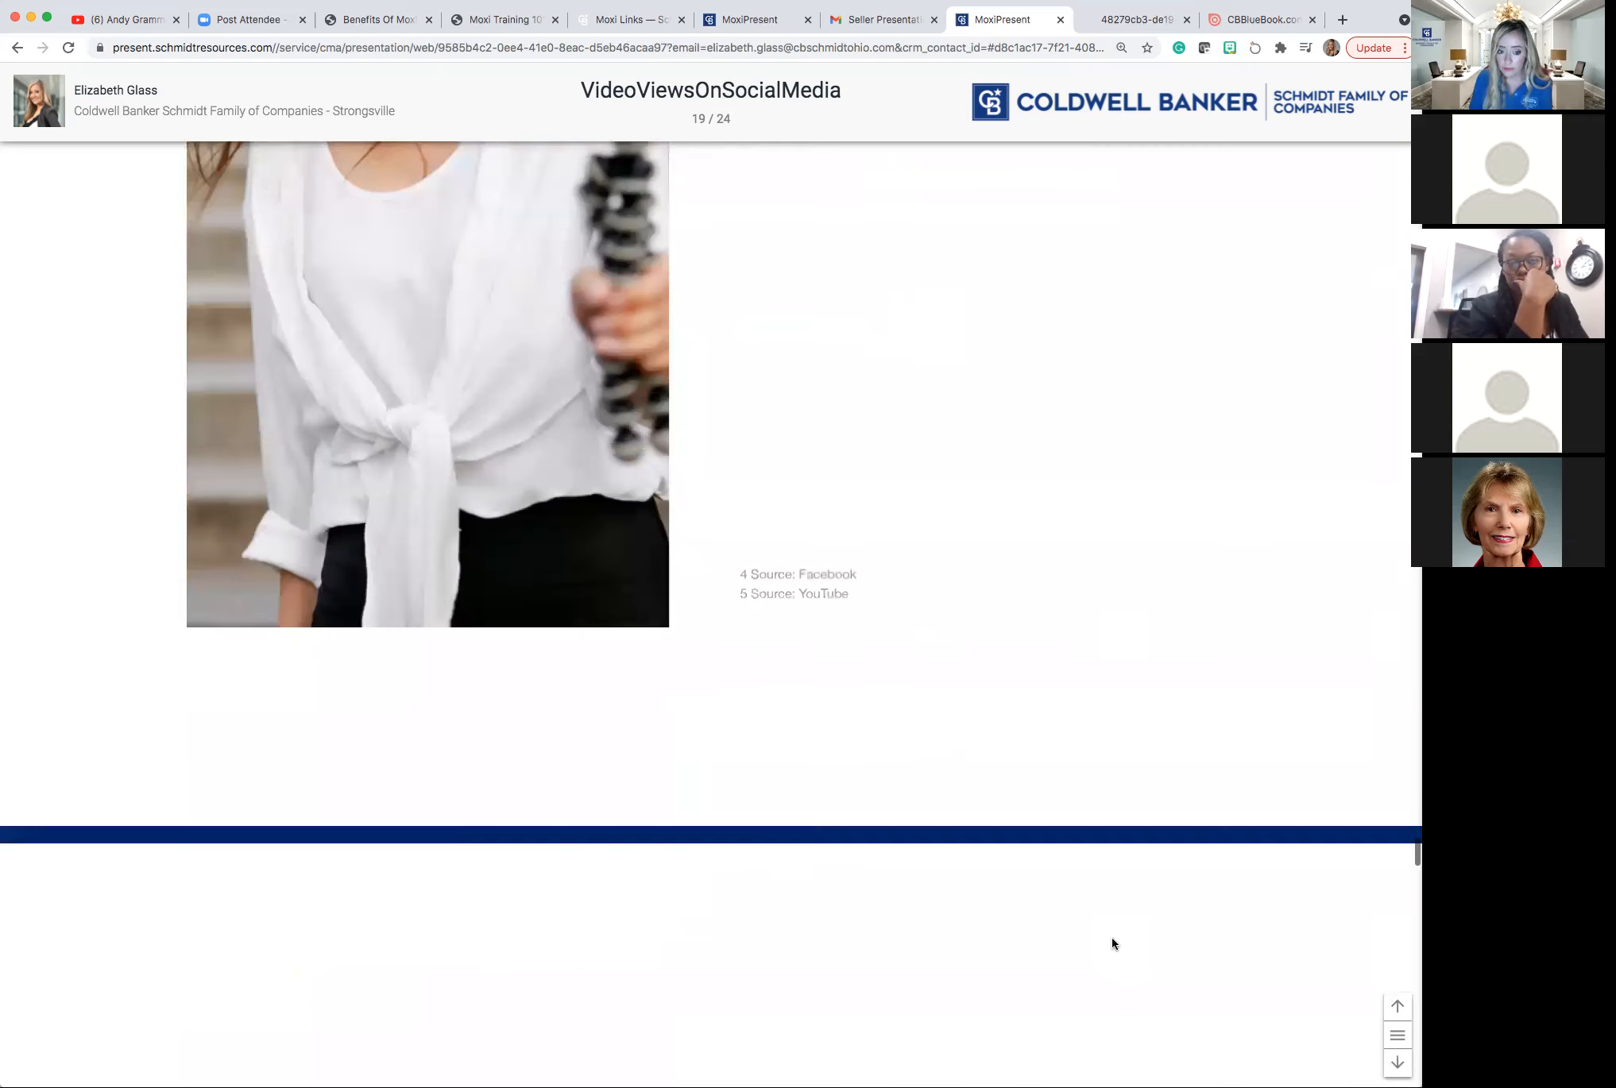
scroll(1112, 944, "down", 15)
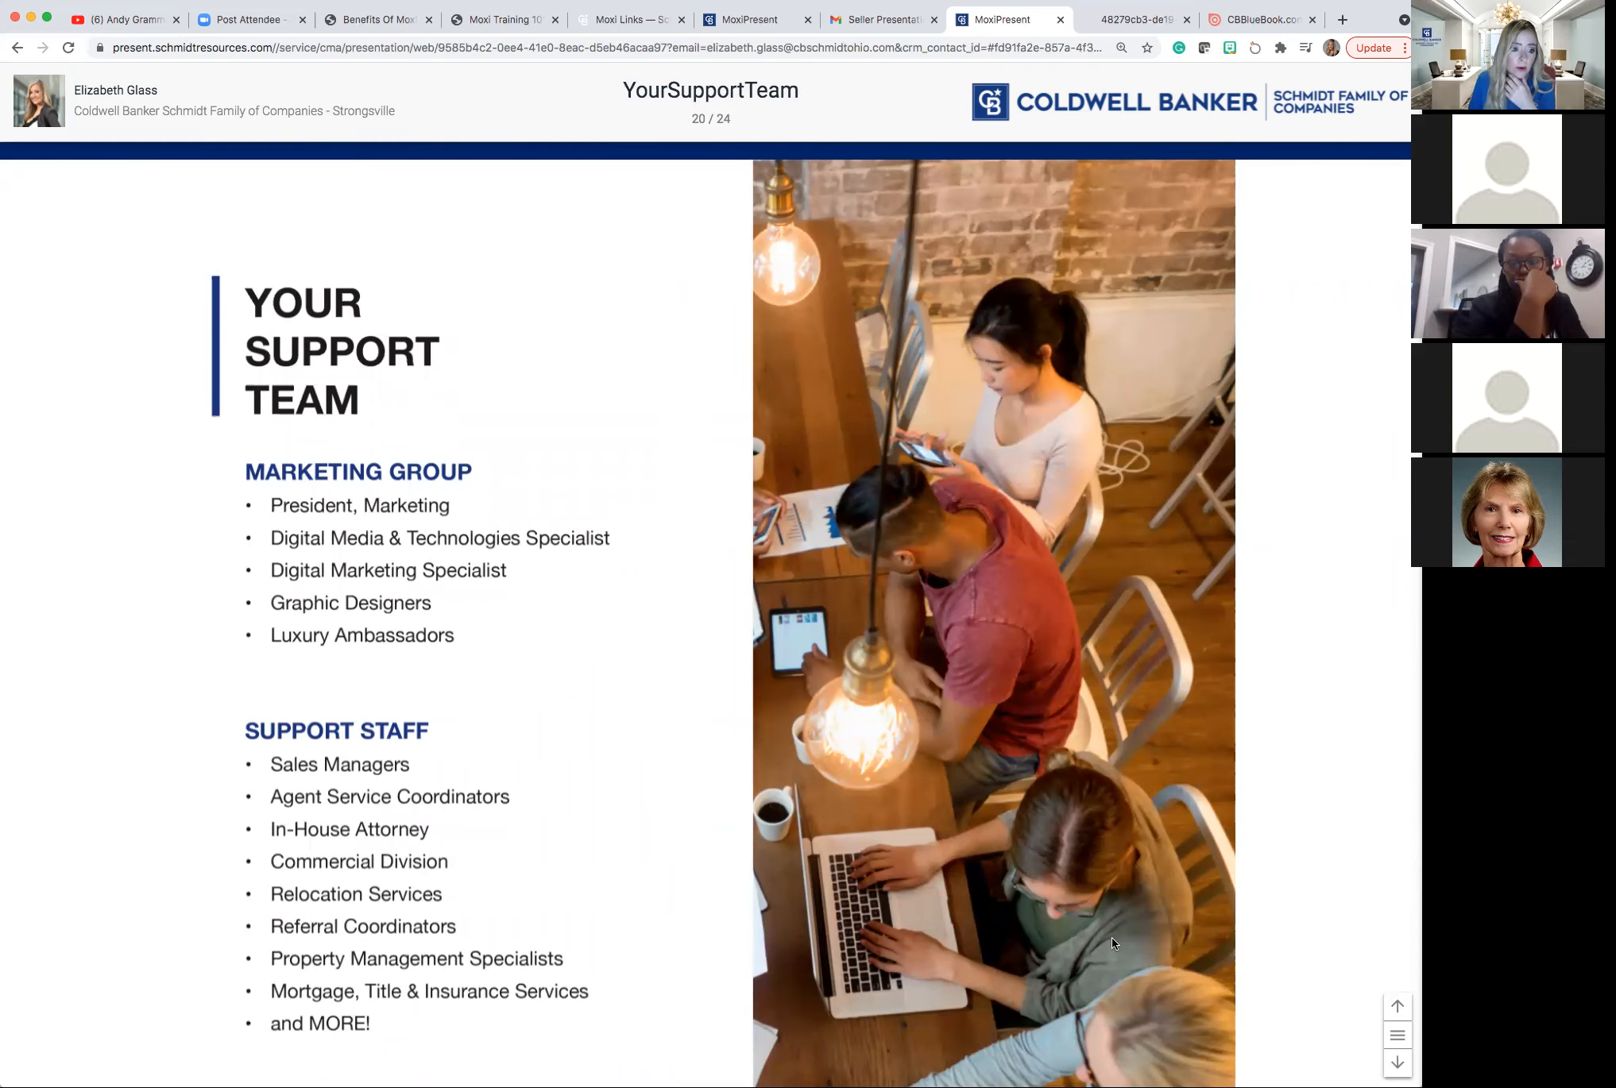
scroll(1112, 944, "down", 2)
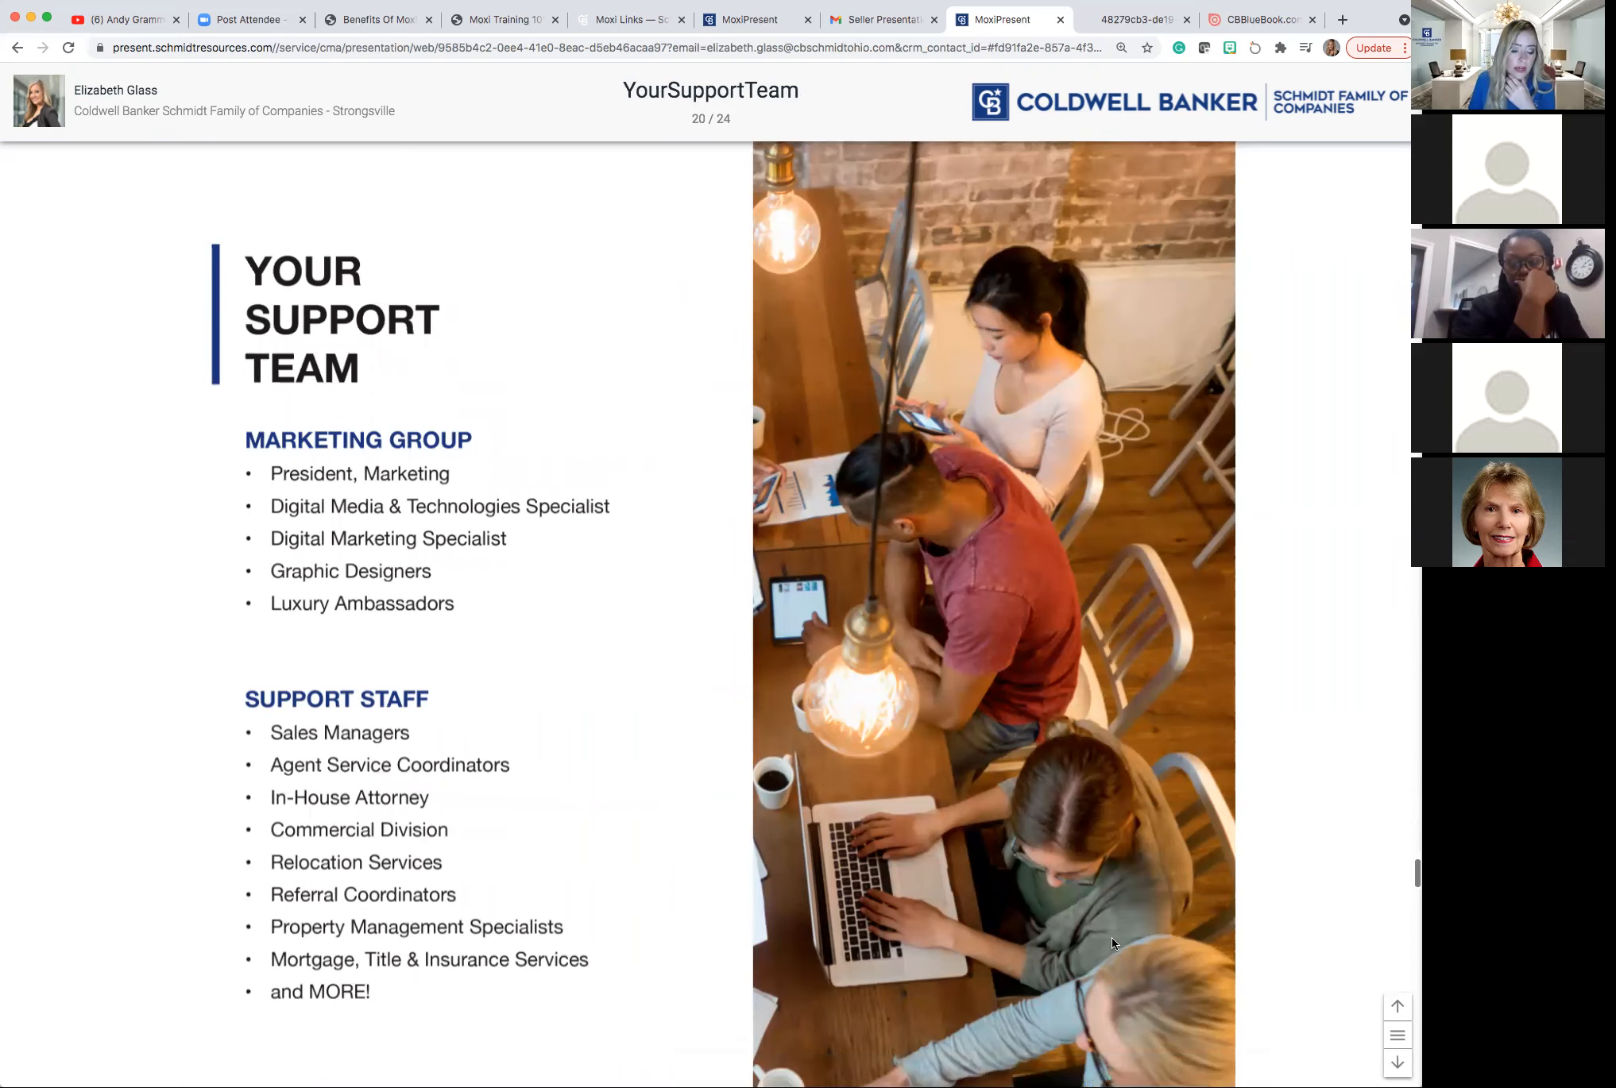
scroll(1112, 944, "down", 5)
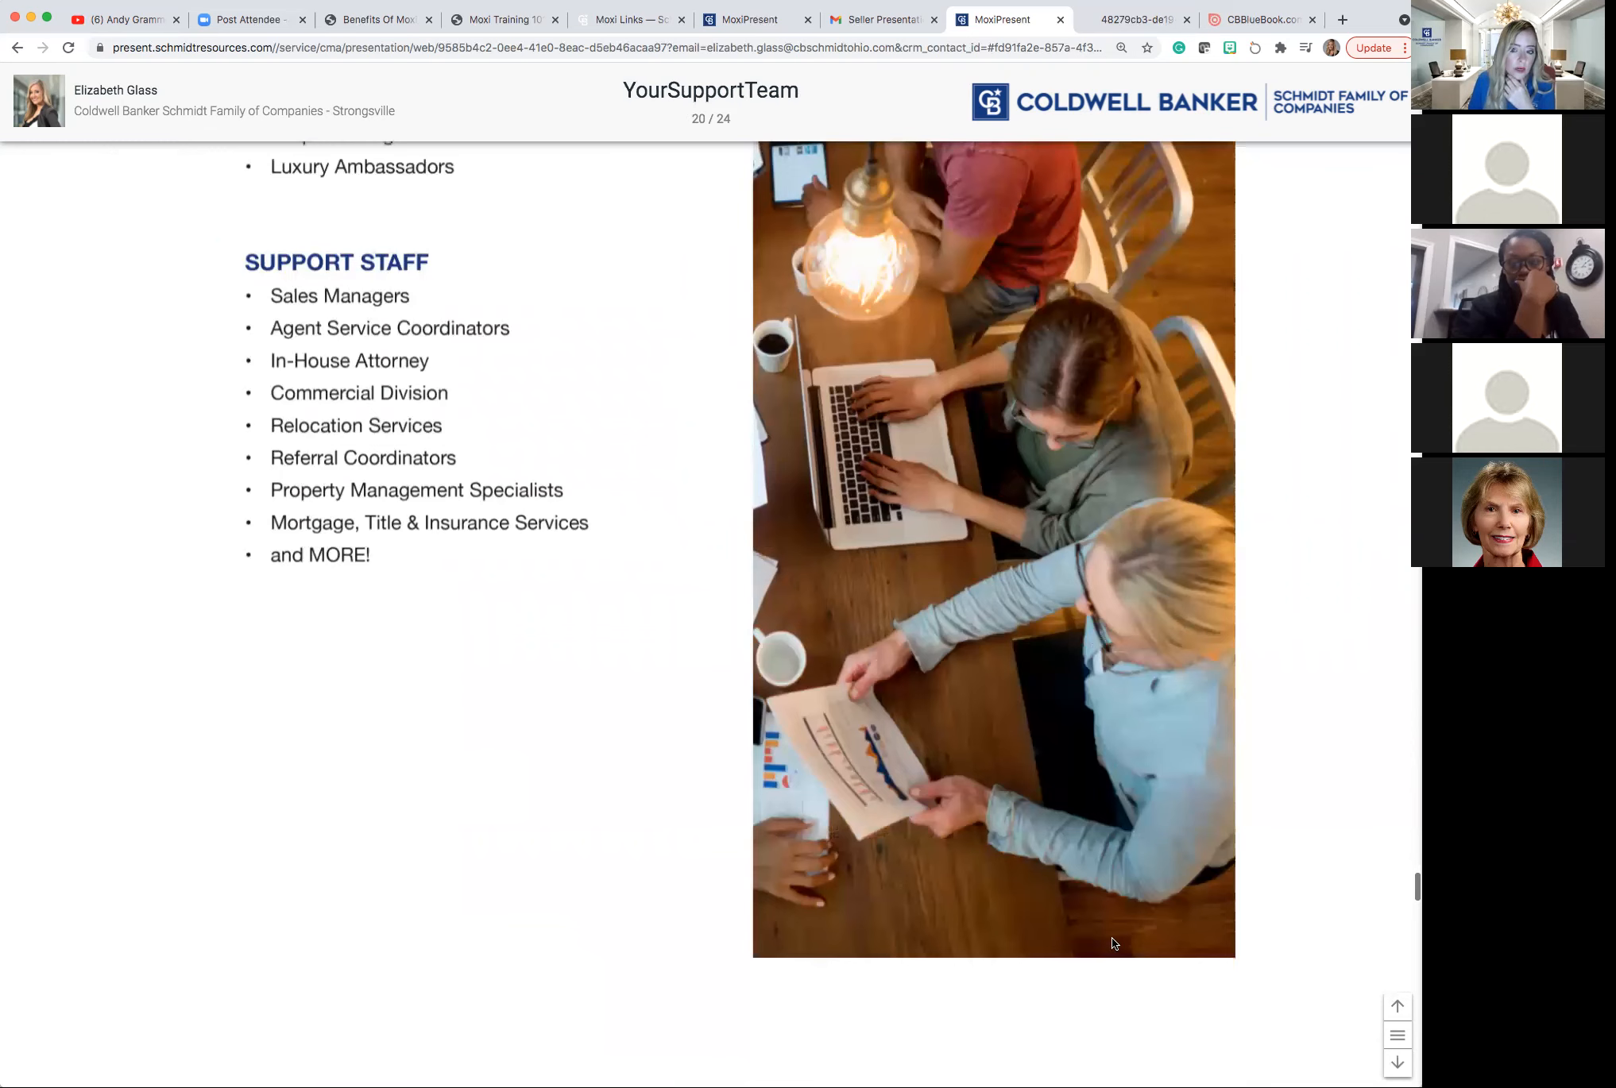
scroll(1112, 944, "down", 4)
scroll(1112, 944, "down", 3)
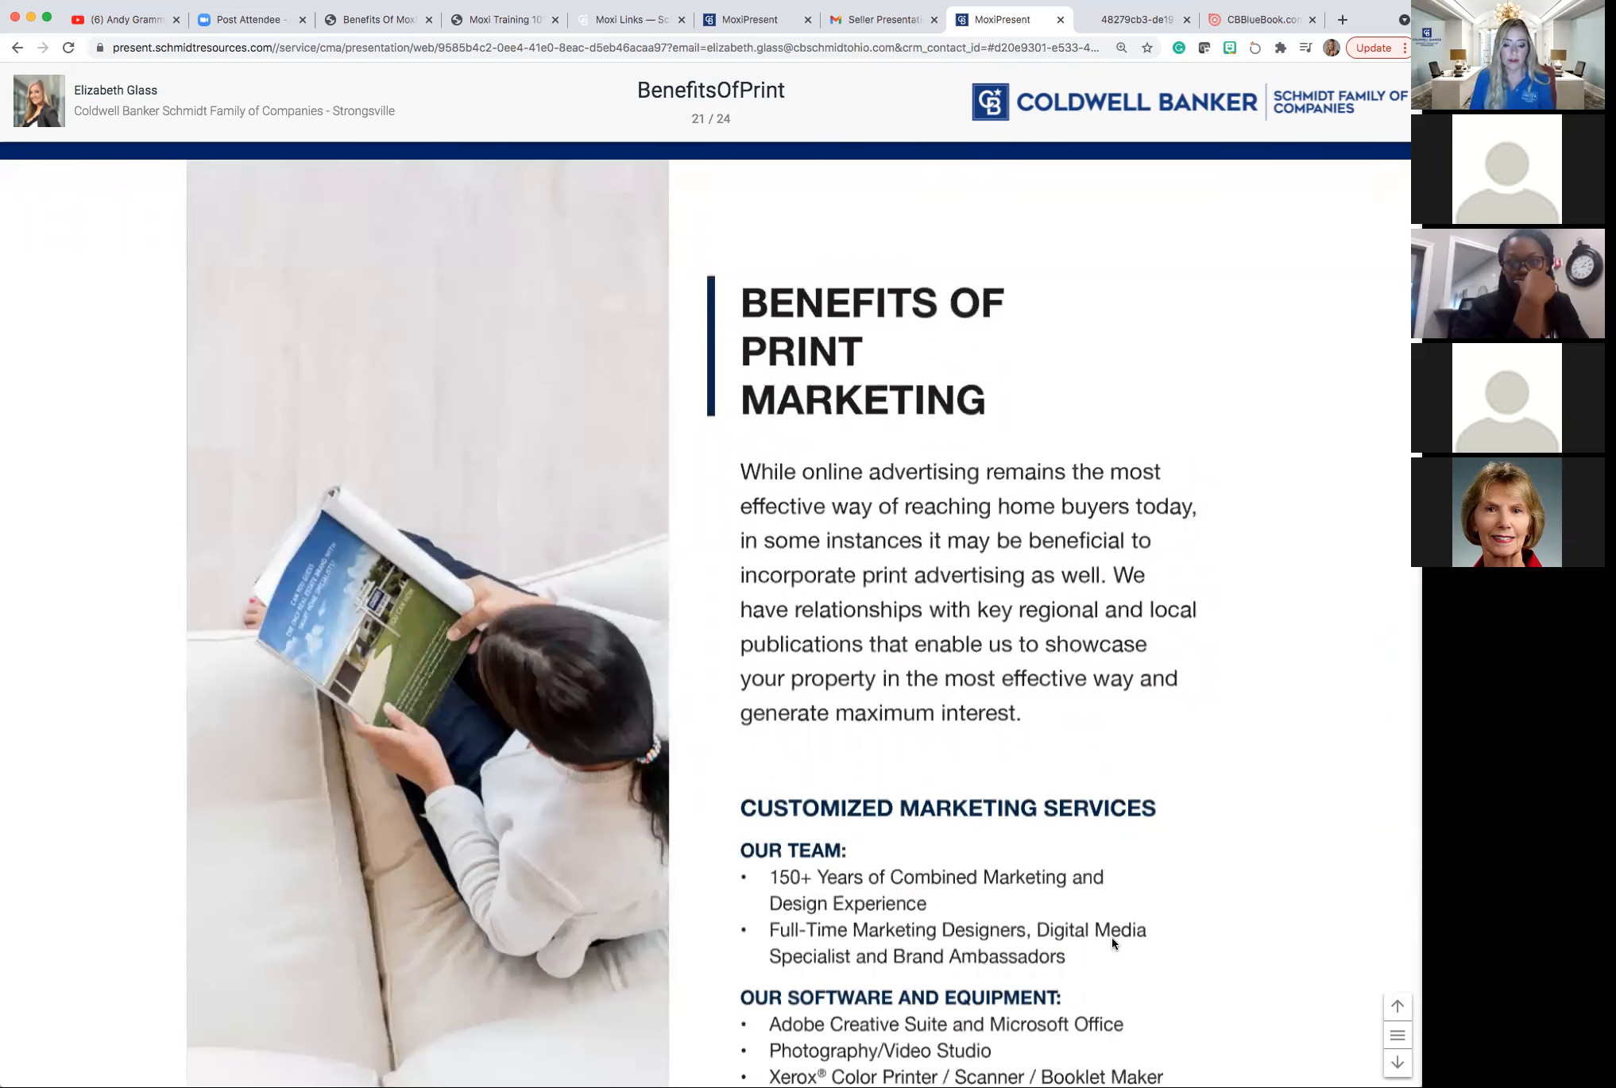
Scroll through the Customized Marketing Services list on to slide 22, Staging to Sell.
scroll(1113, 943, "down", 2)
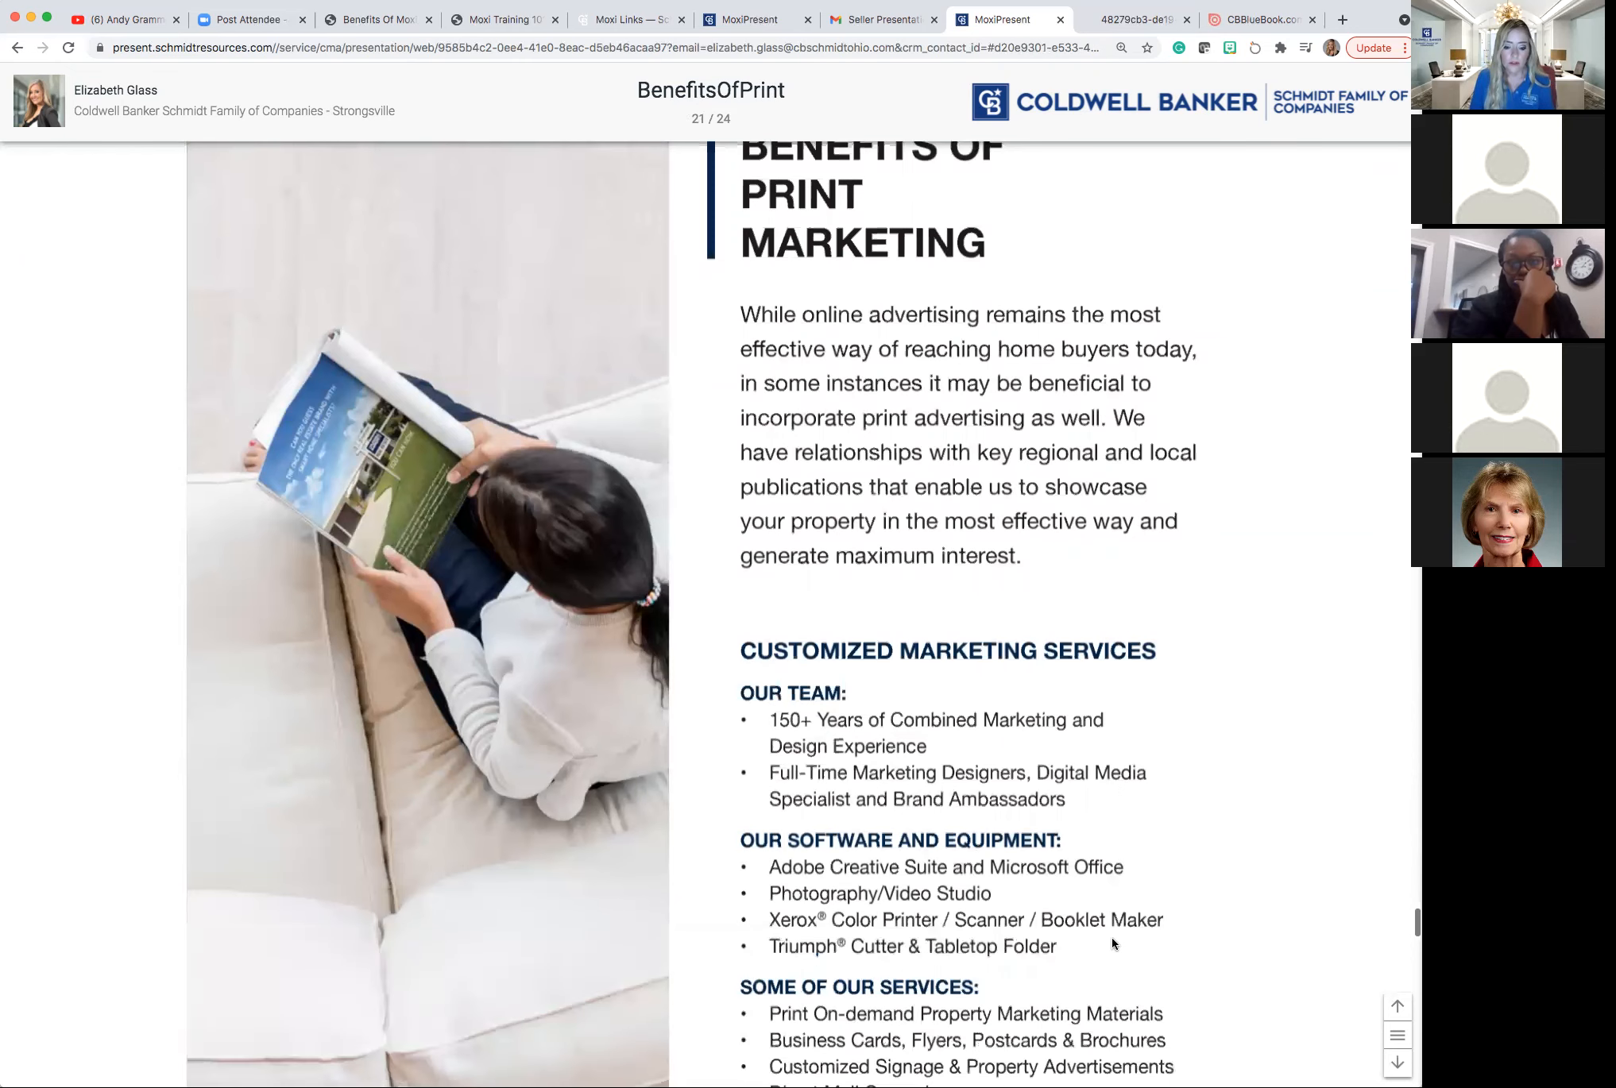
scroll(1113, 943, "down", 1)
scroll(1112, 944, "down", 3)
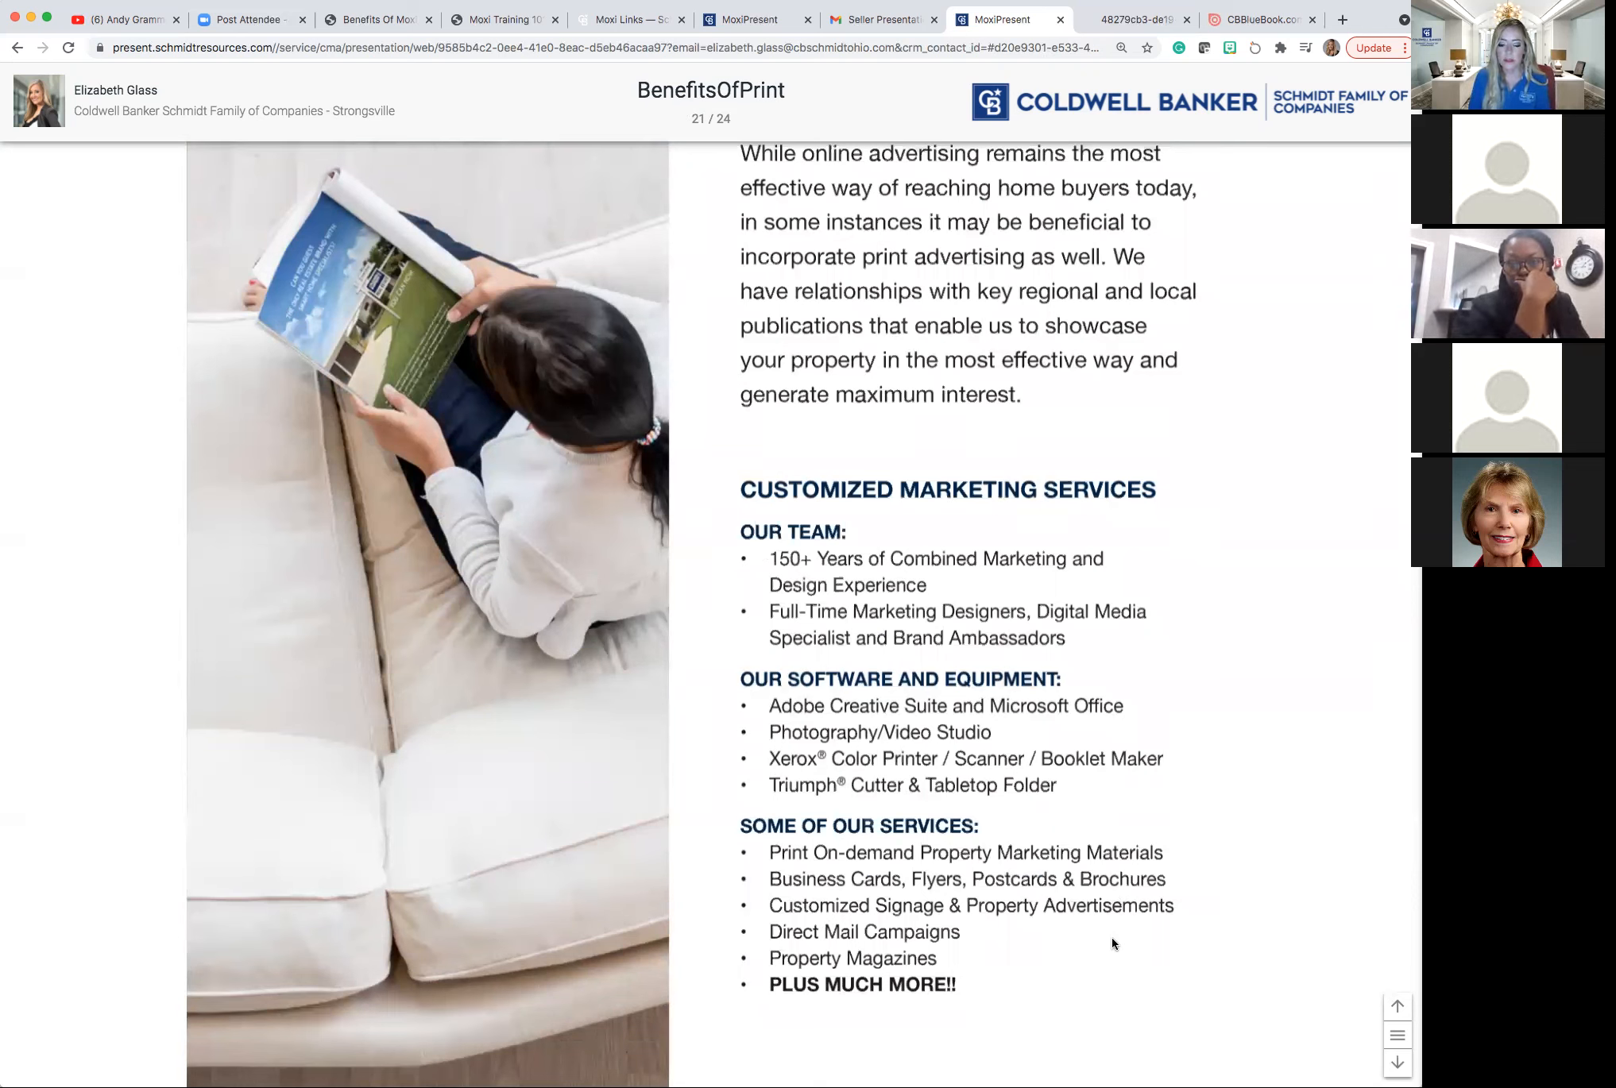
scroll(1113, 944, "down", 1)
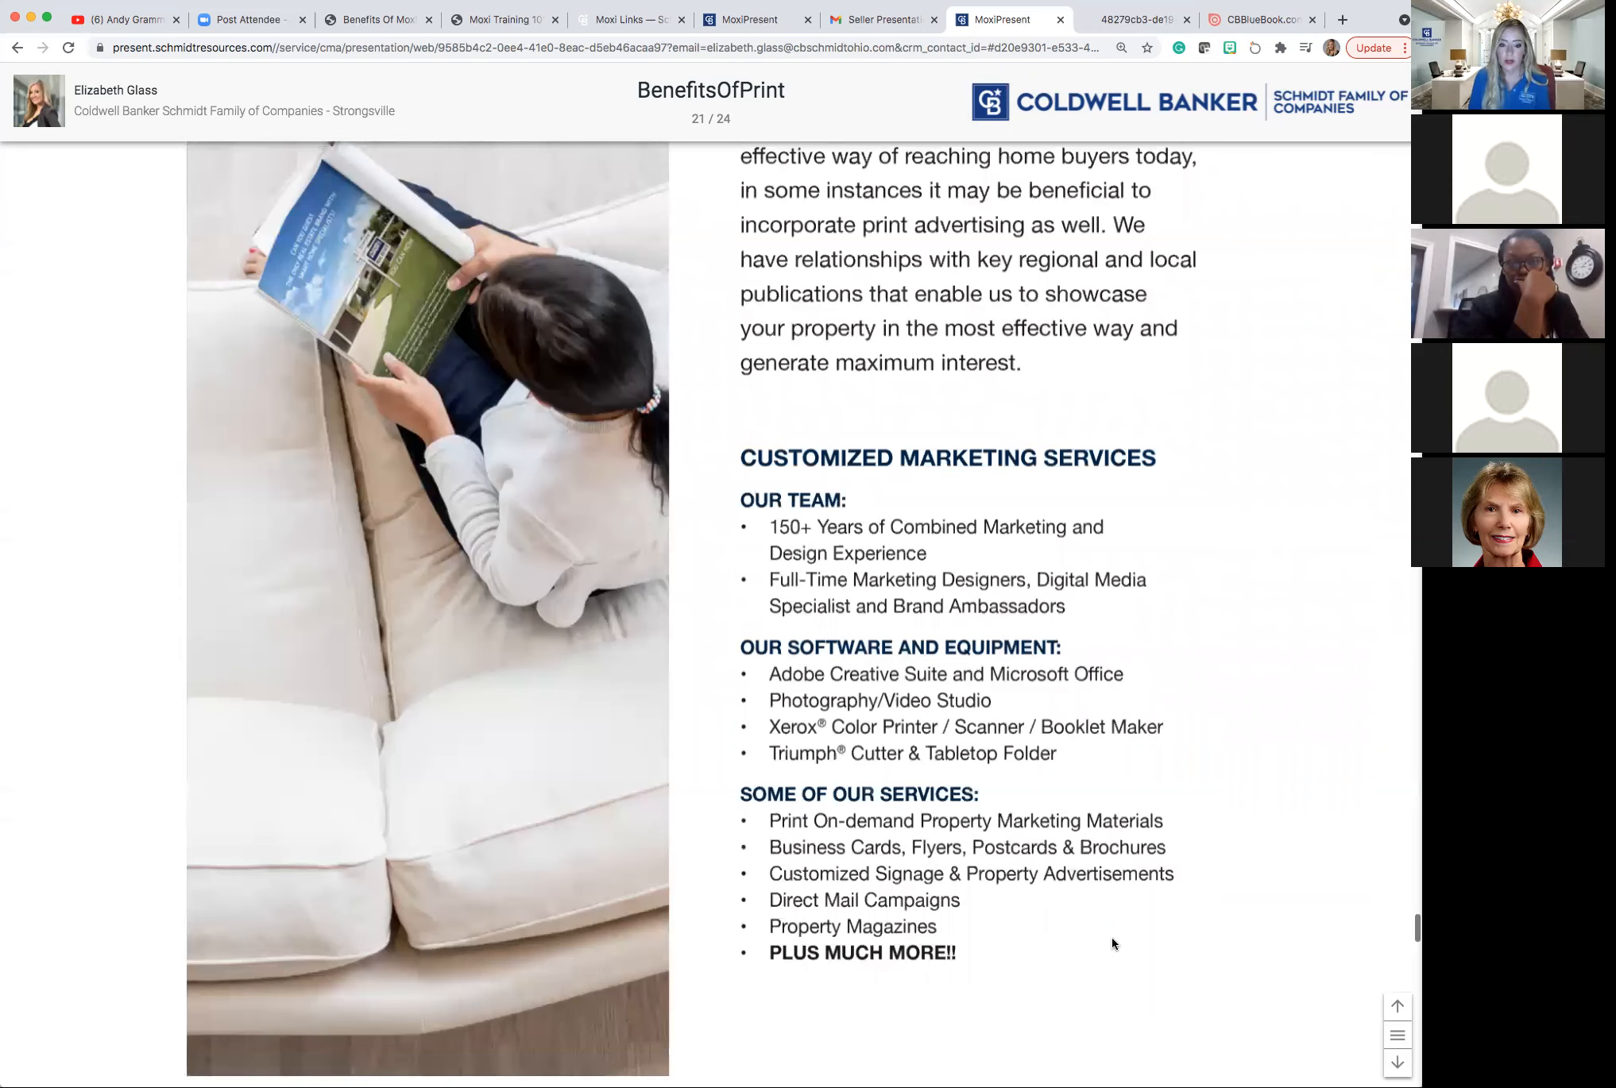
scroll(1113, 944, "down", 3)
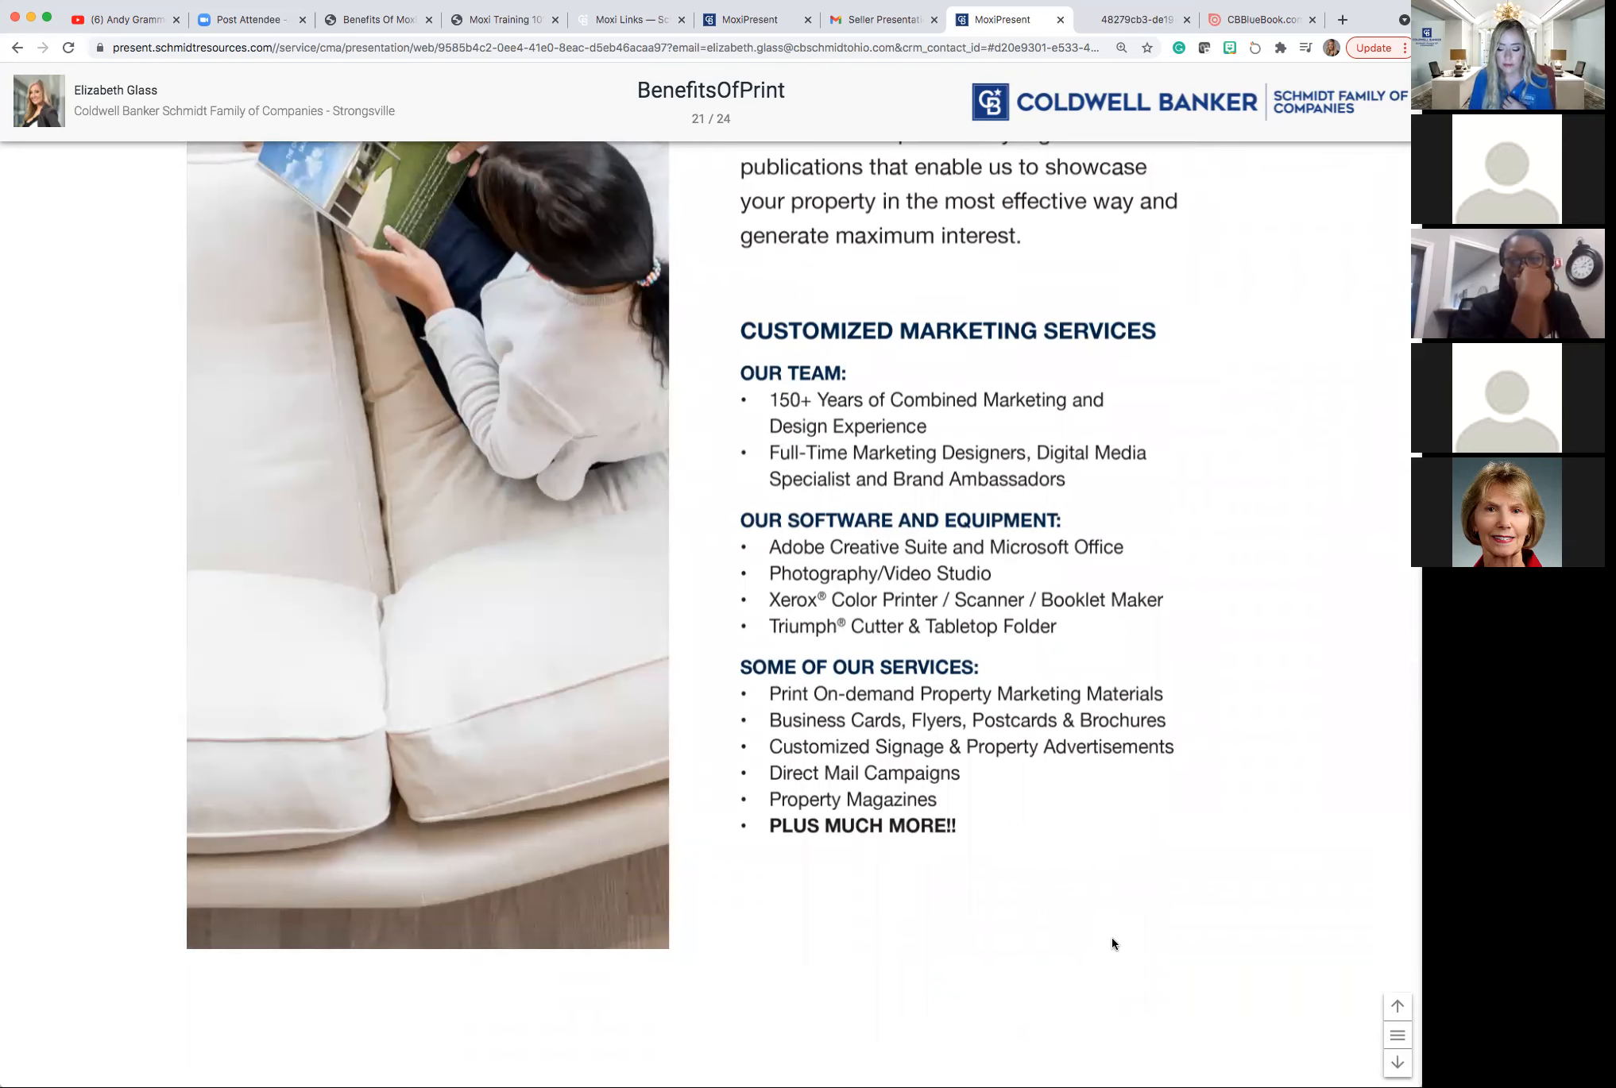
scroll(1112, 944, "down", 1)
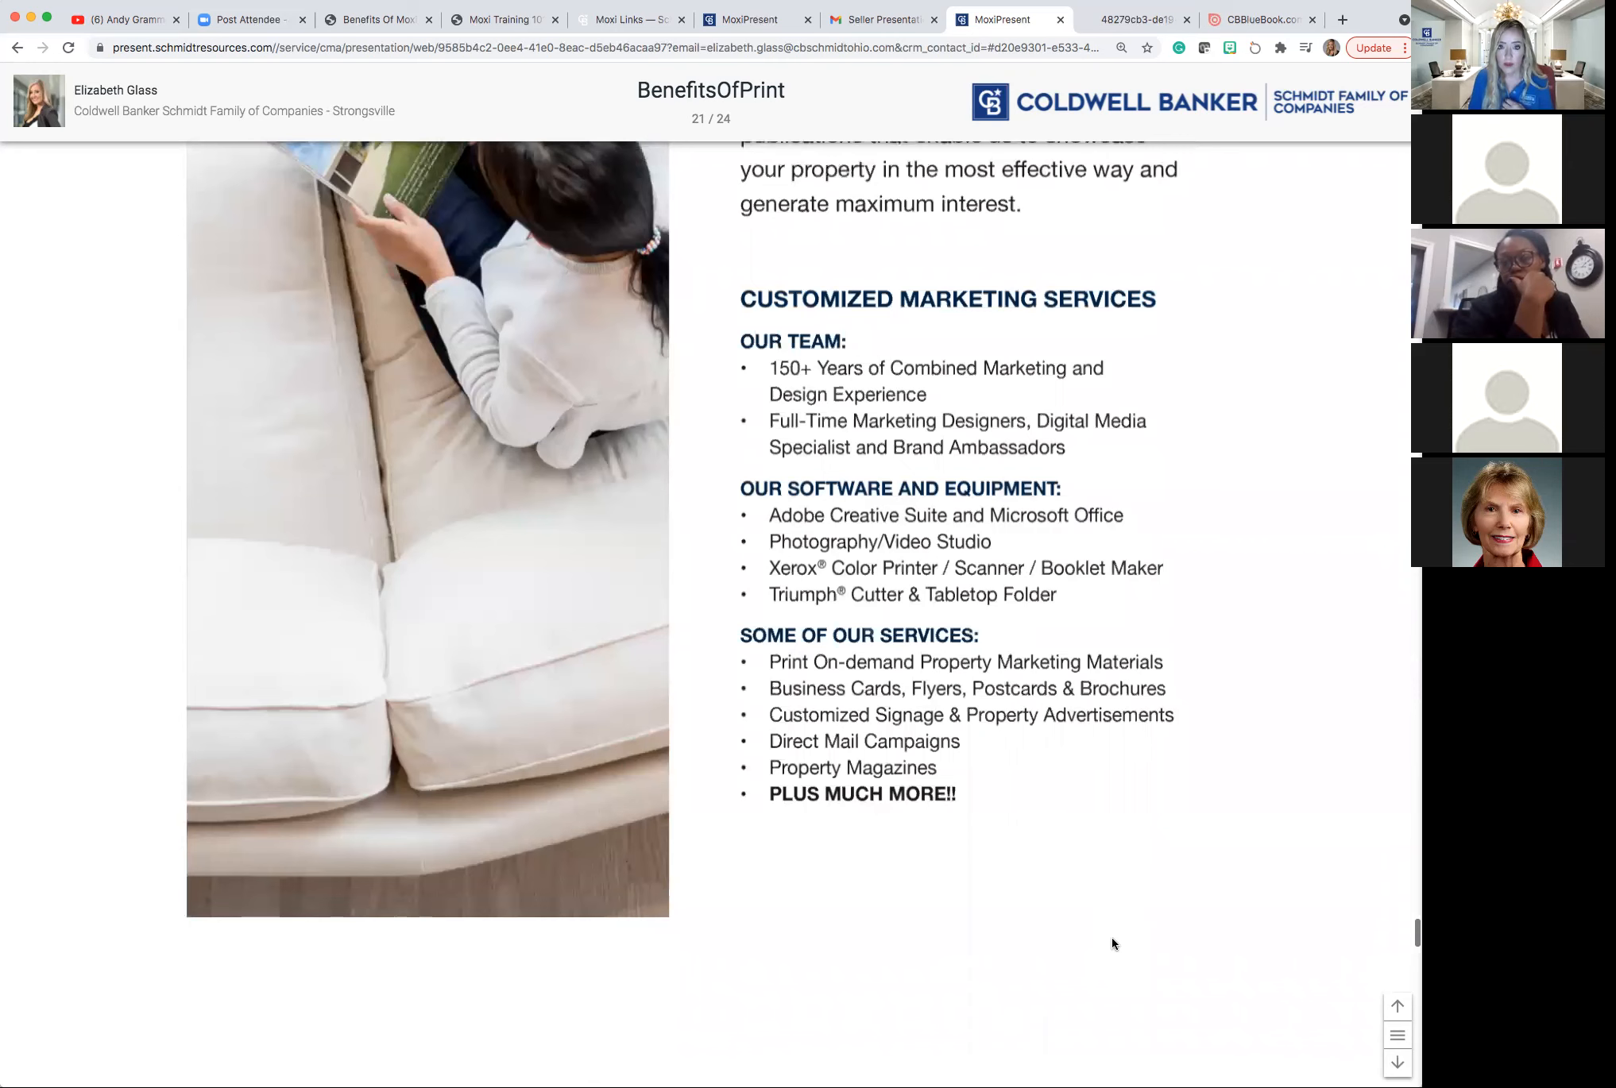
scroll(1111, 944, "down", 5)
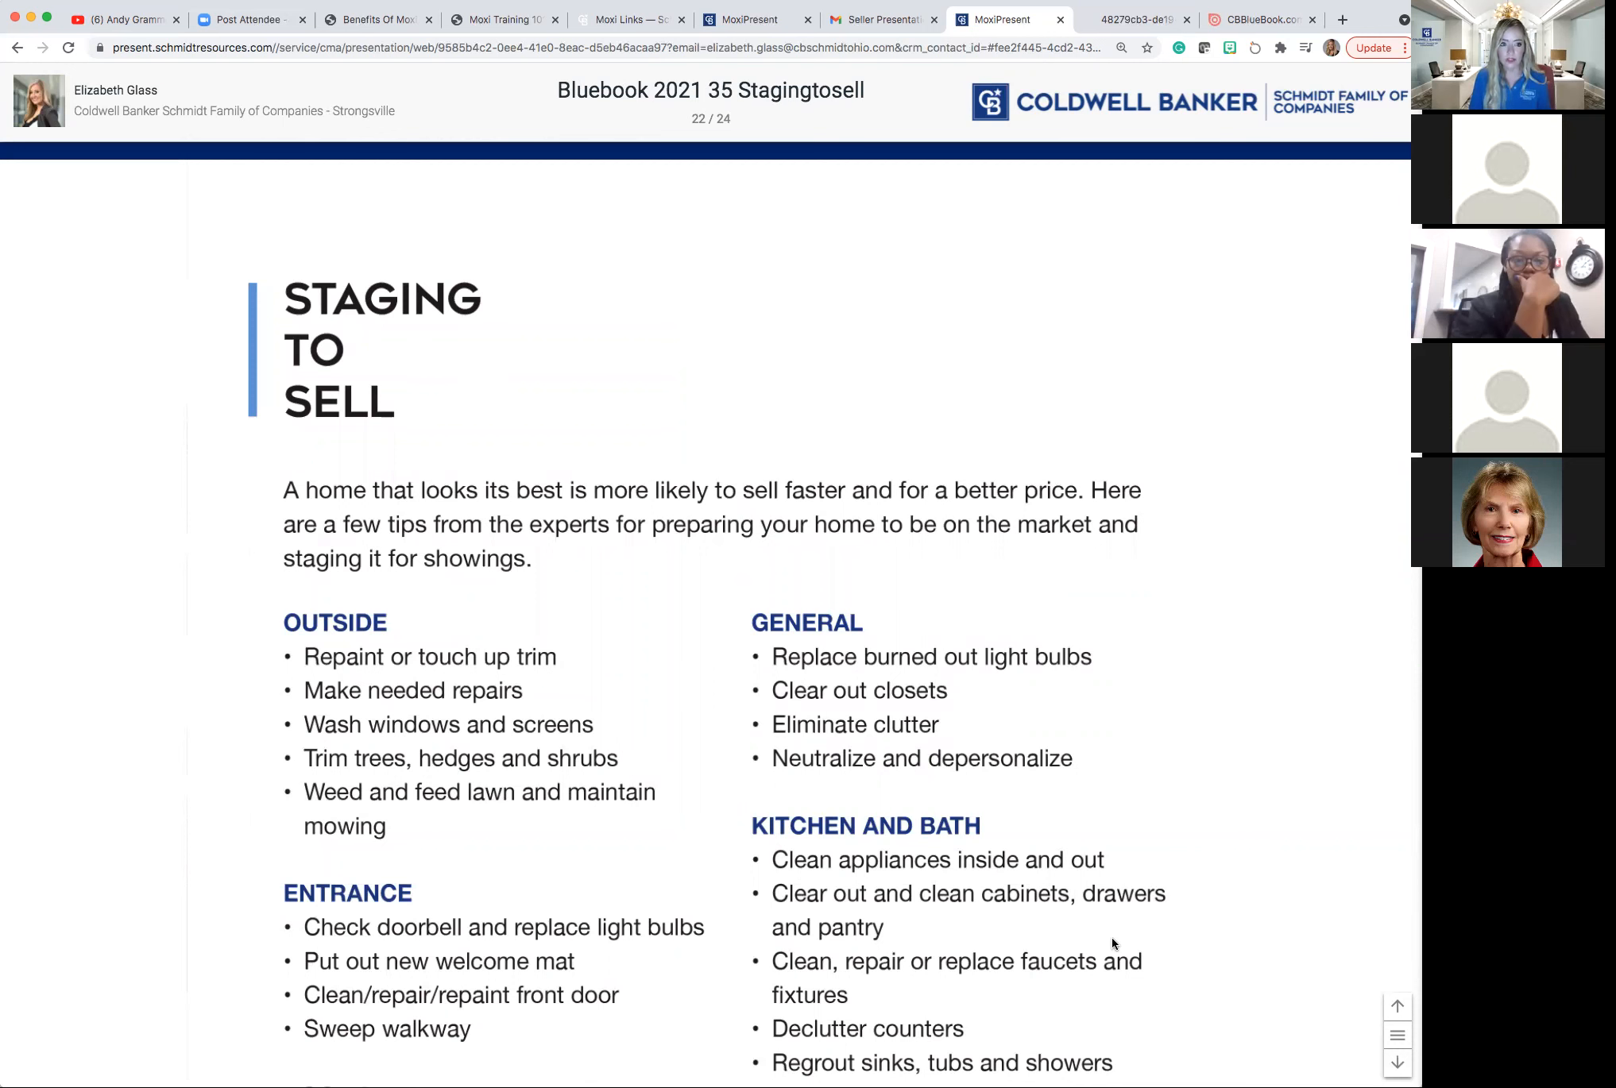
Scroll through the Rooms and Before Each Showing checklists to slide 23, Guiding You Step by Step.
scroll(1113, 944, "down", 2)
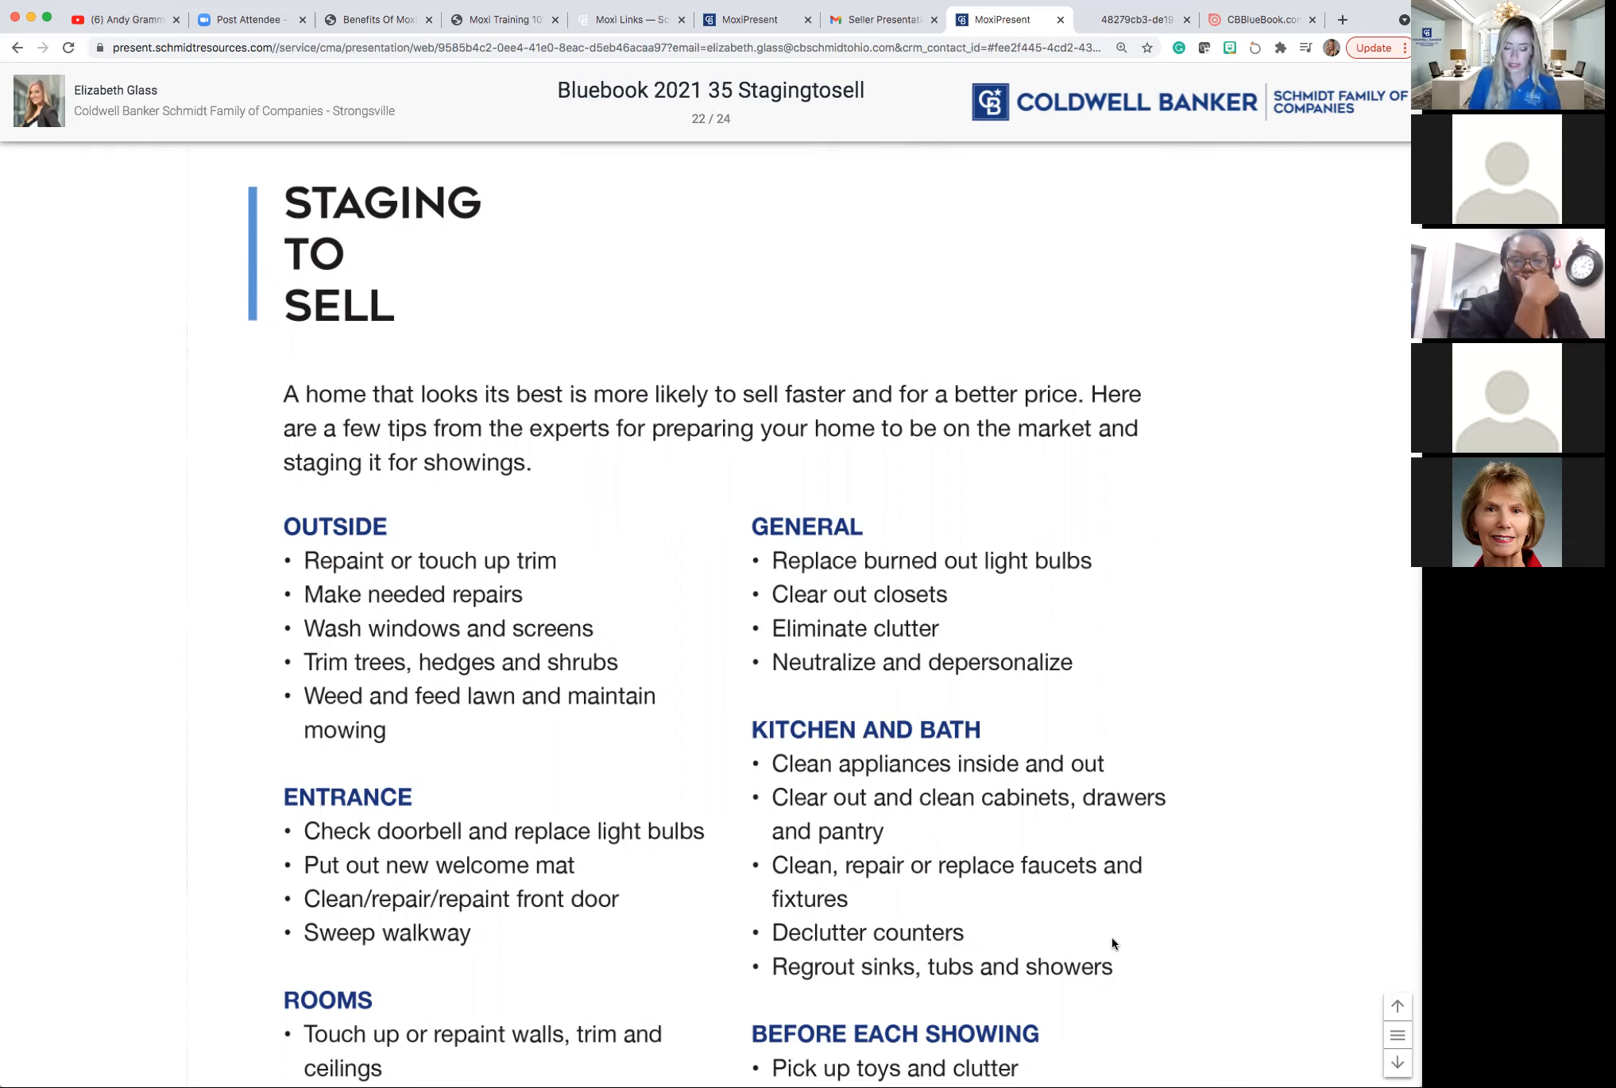
scroll(1112, 944, "down", 2)
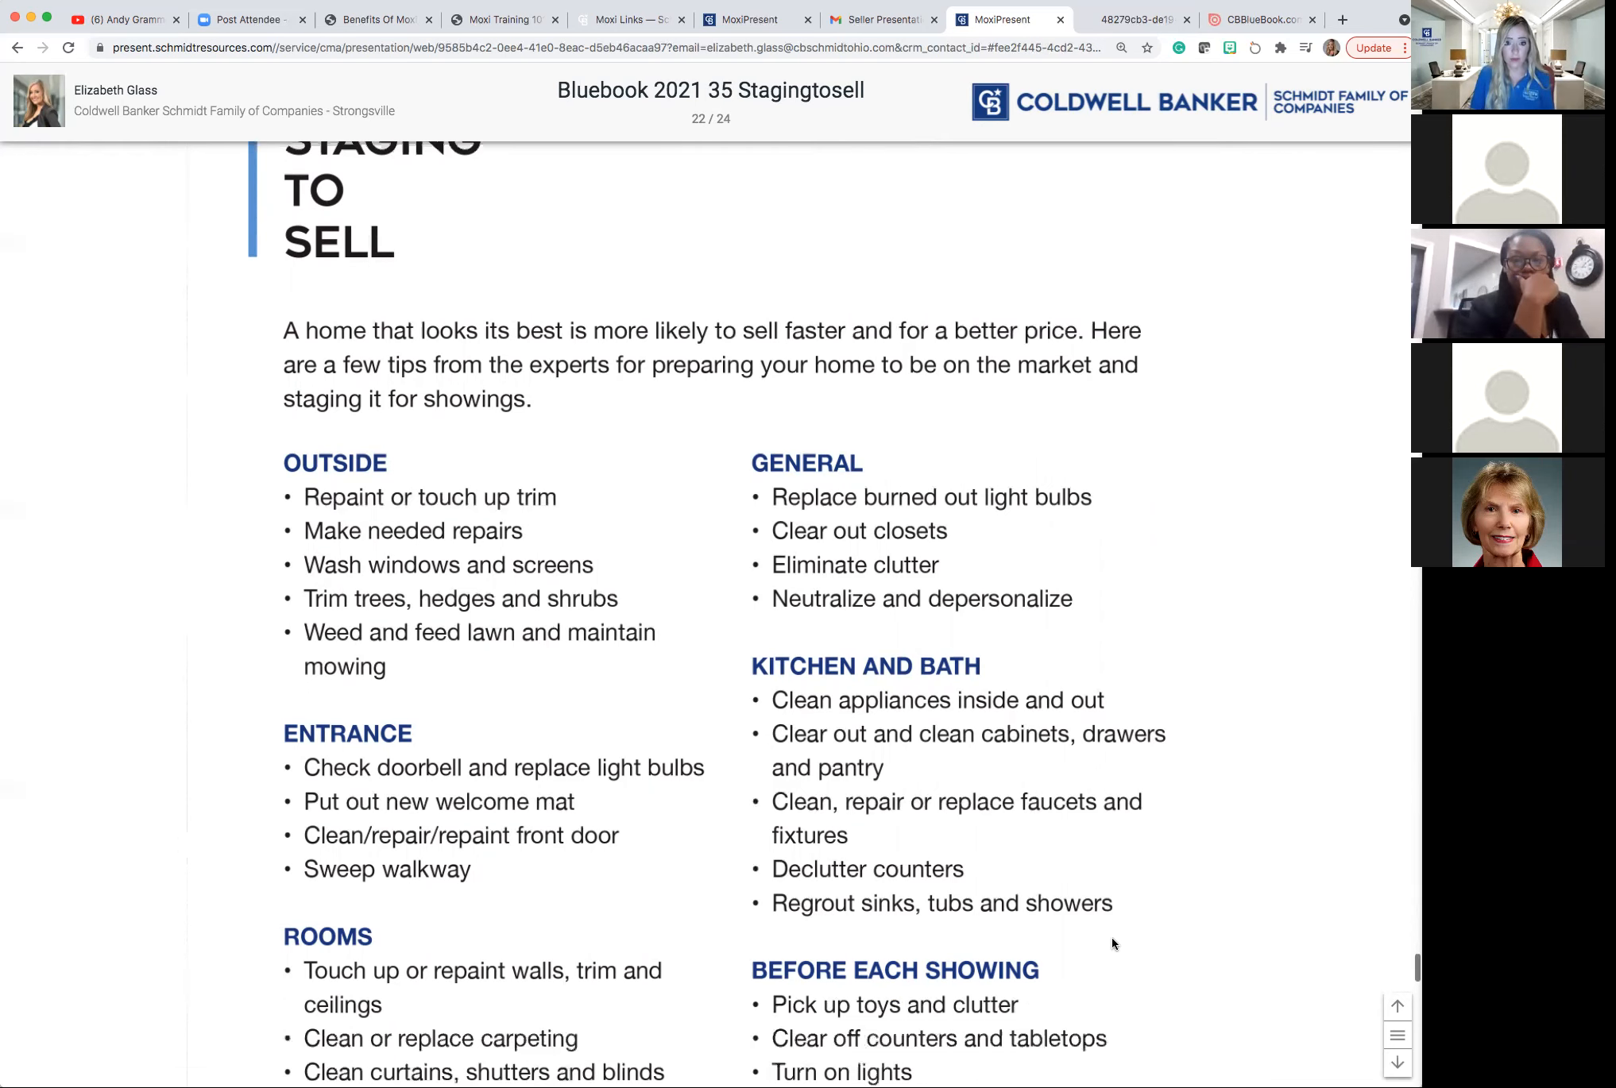
scroll(1113, 943, "down", 1)
scroll(1112, 944, "down", 2)
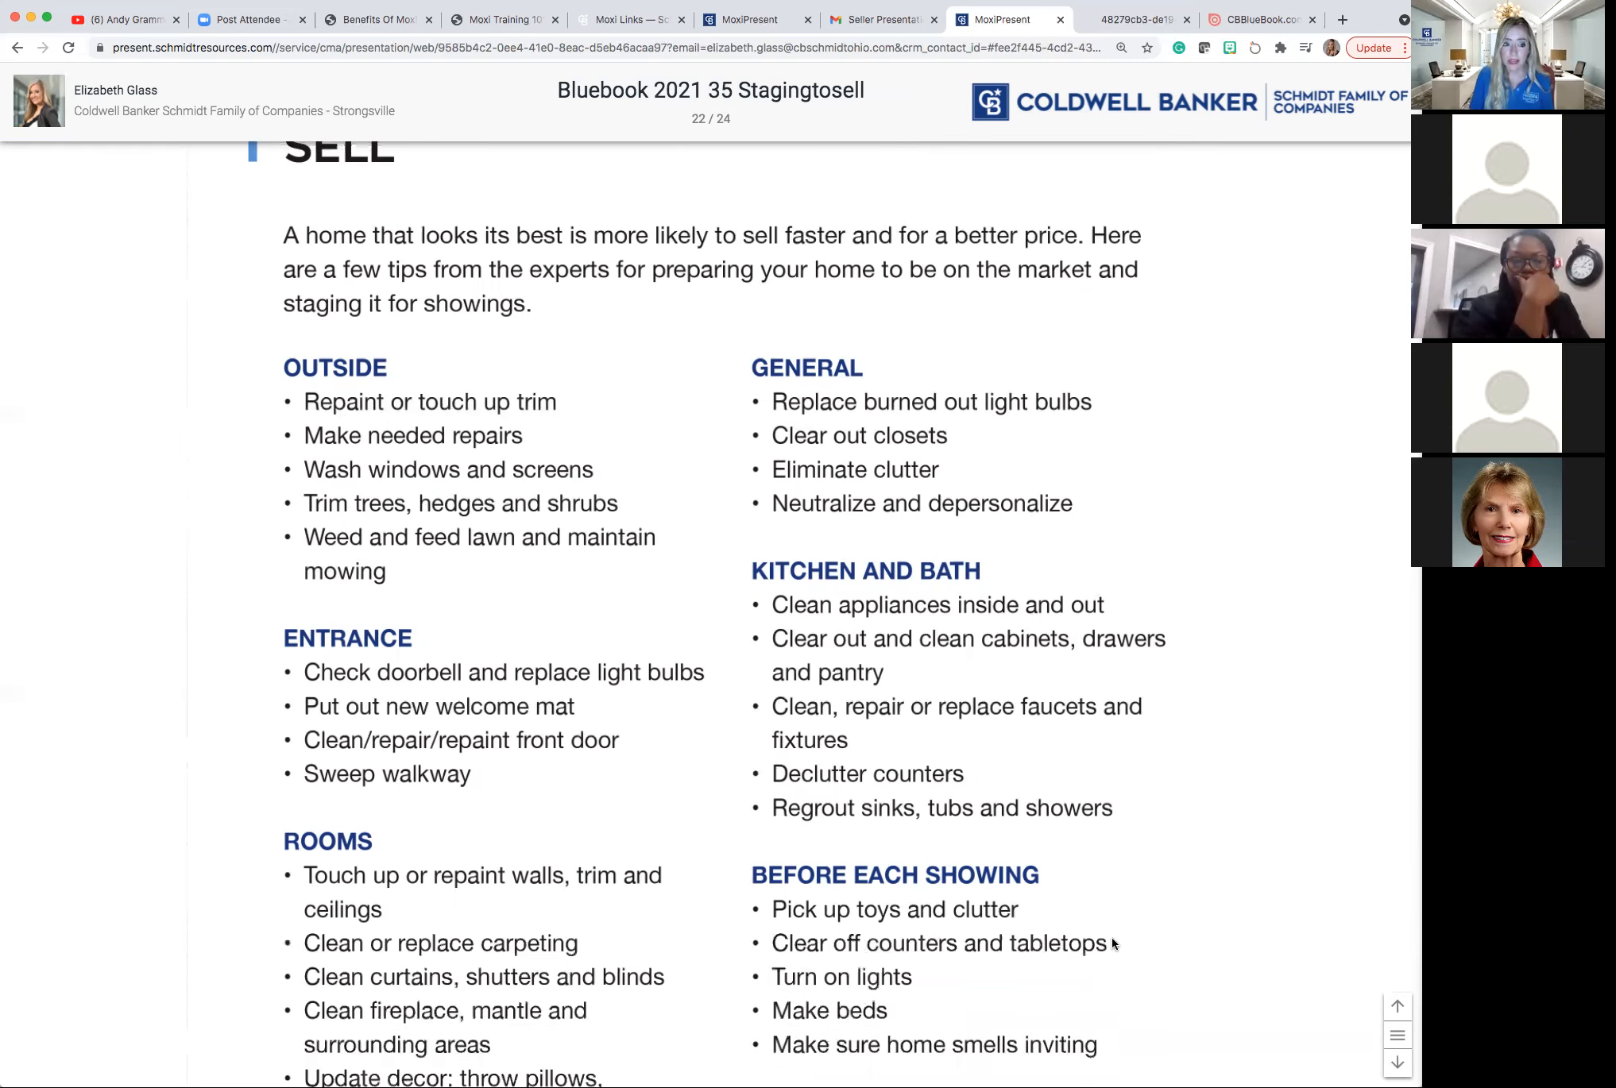
scroll(1113, 944, "down", 2)
scroll(1112, 943, "down", 2)
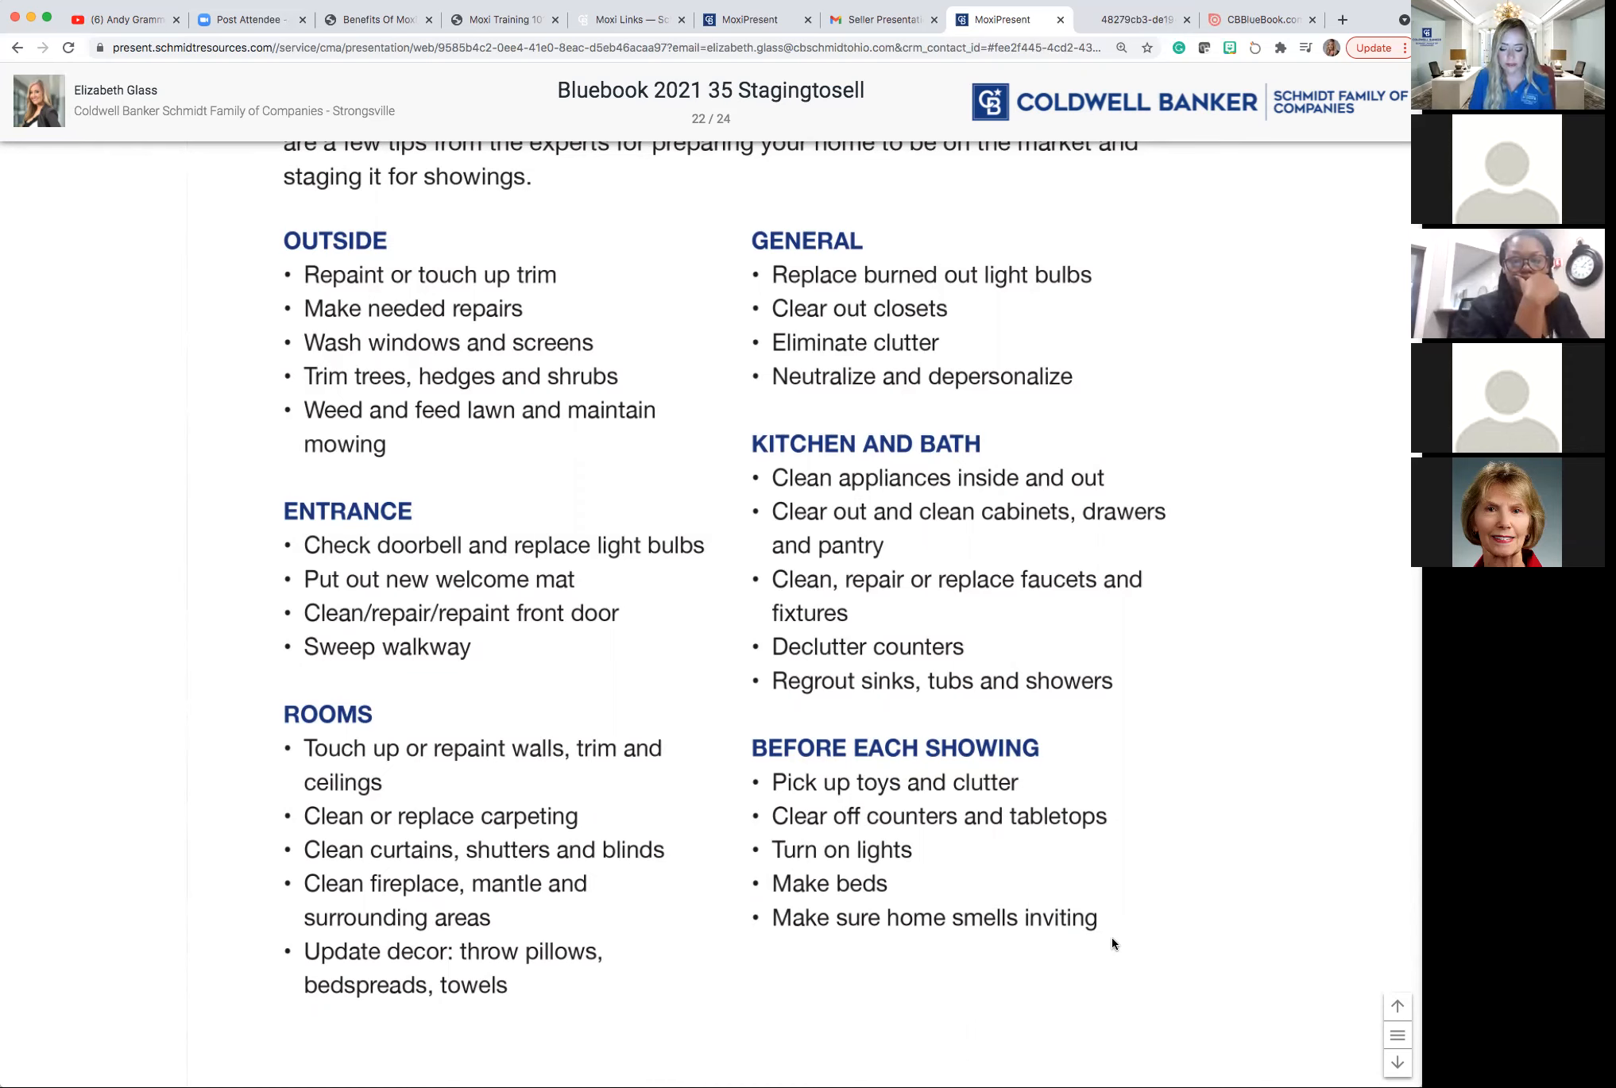
scroll(1112, 944, "down", 1)
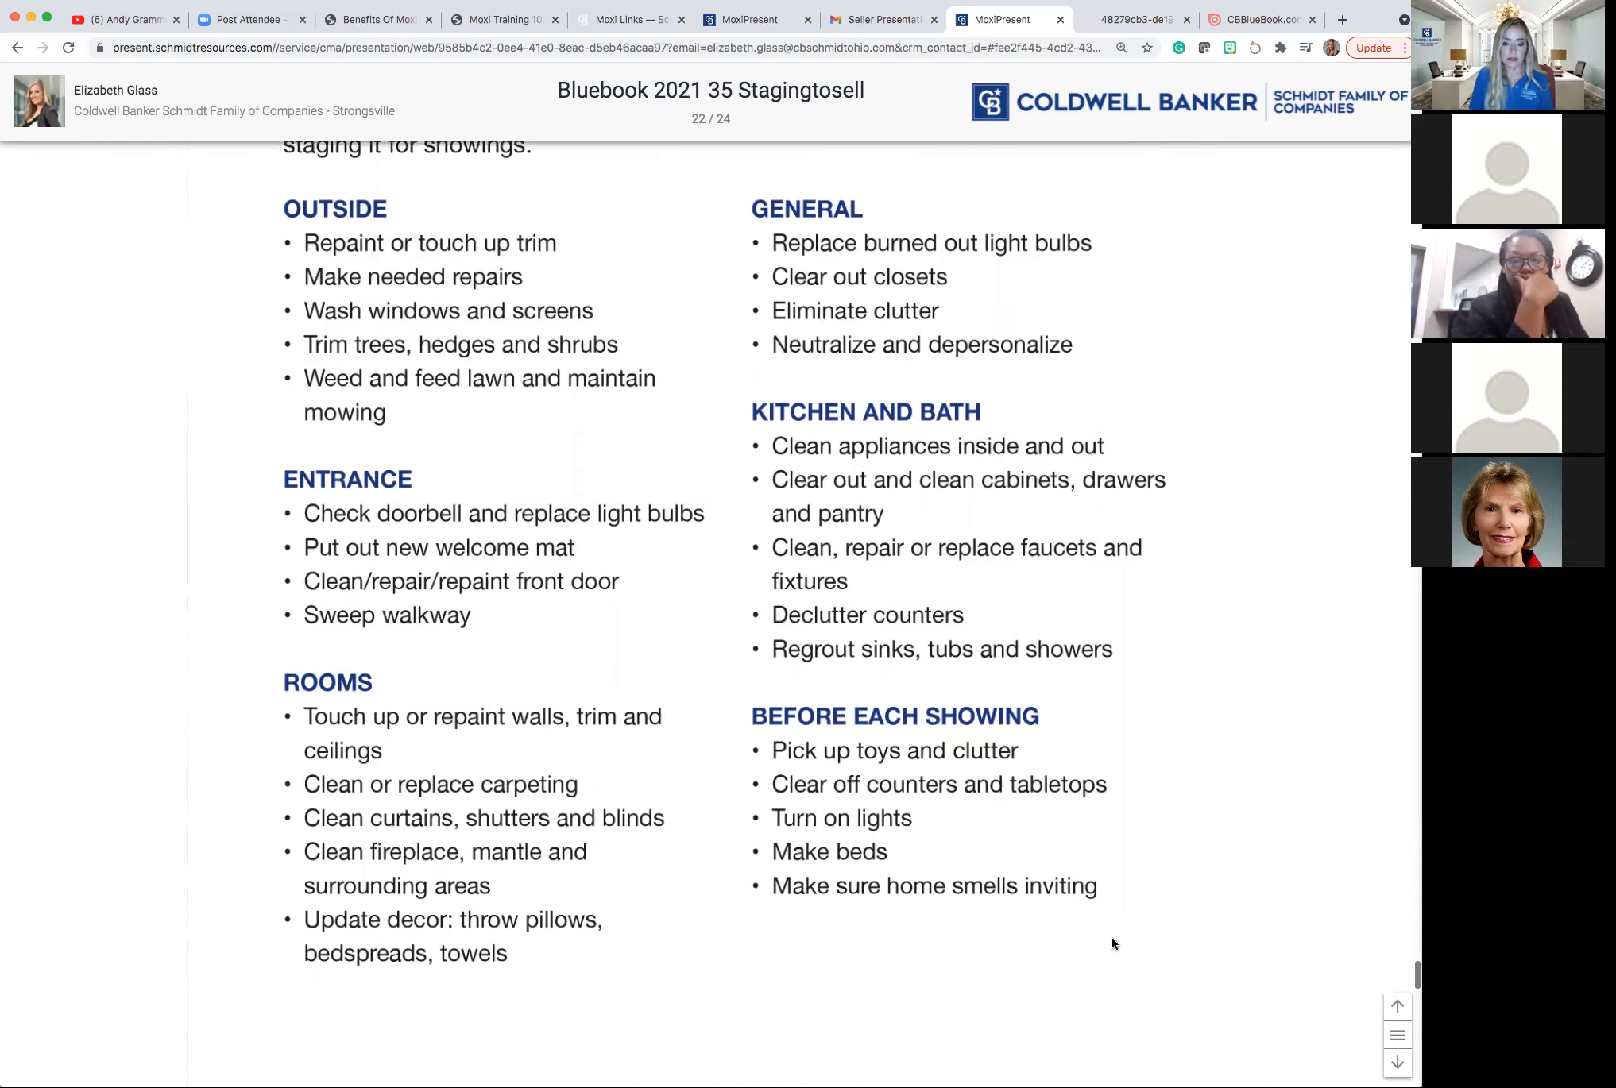
scroll(1112, 944, "down", 5)
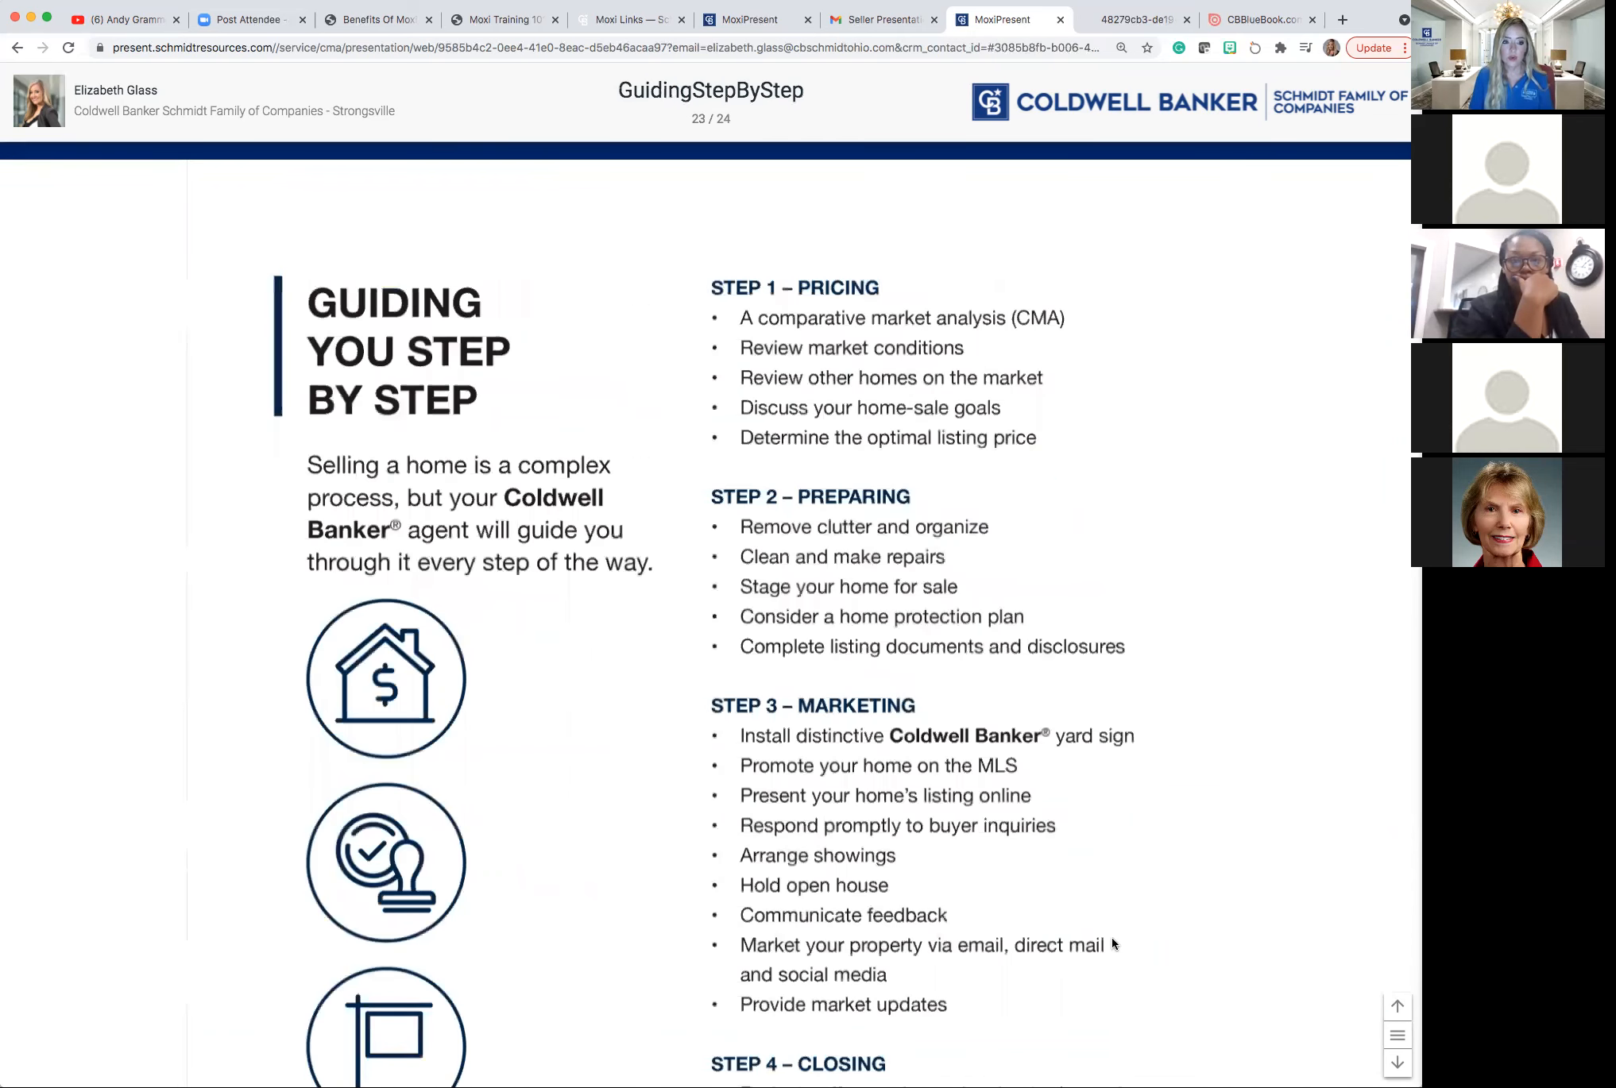
Scroll past Step 4 – Closing to the final slide 24, the agent profile.
scroll(1112, 943, "down", 3)
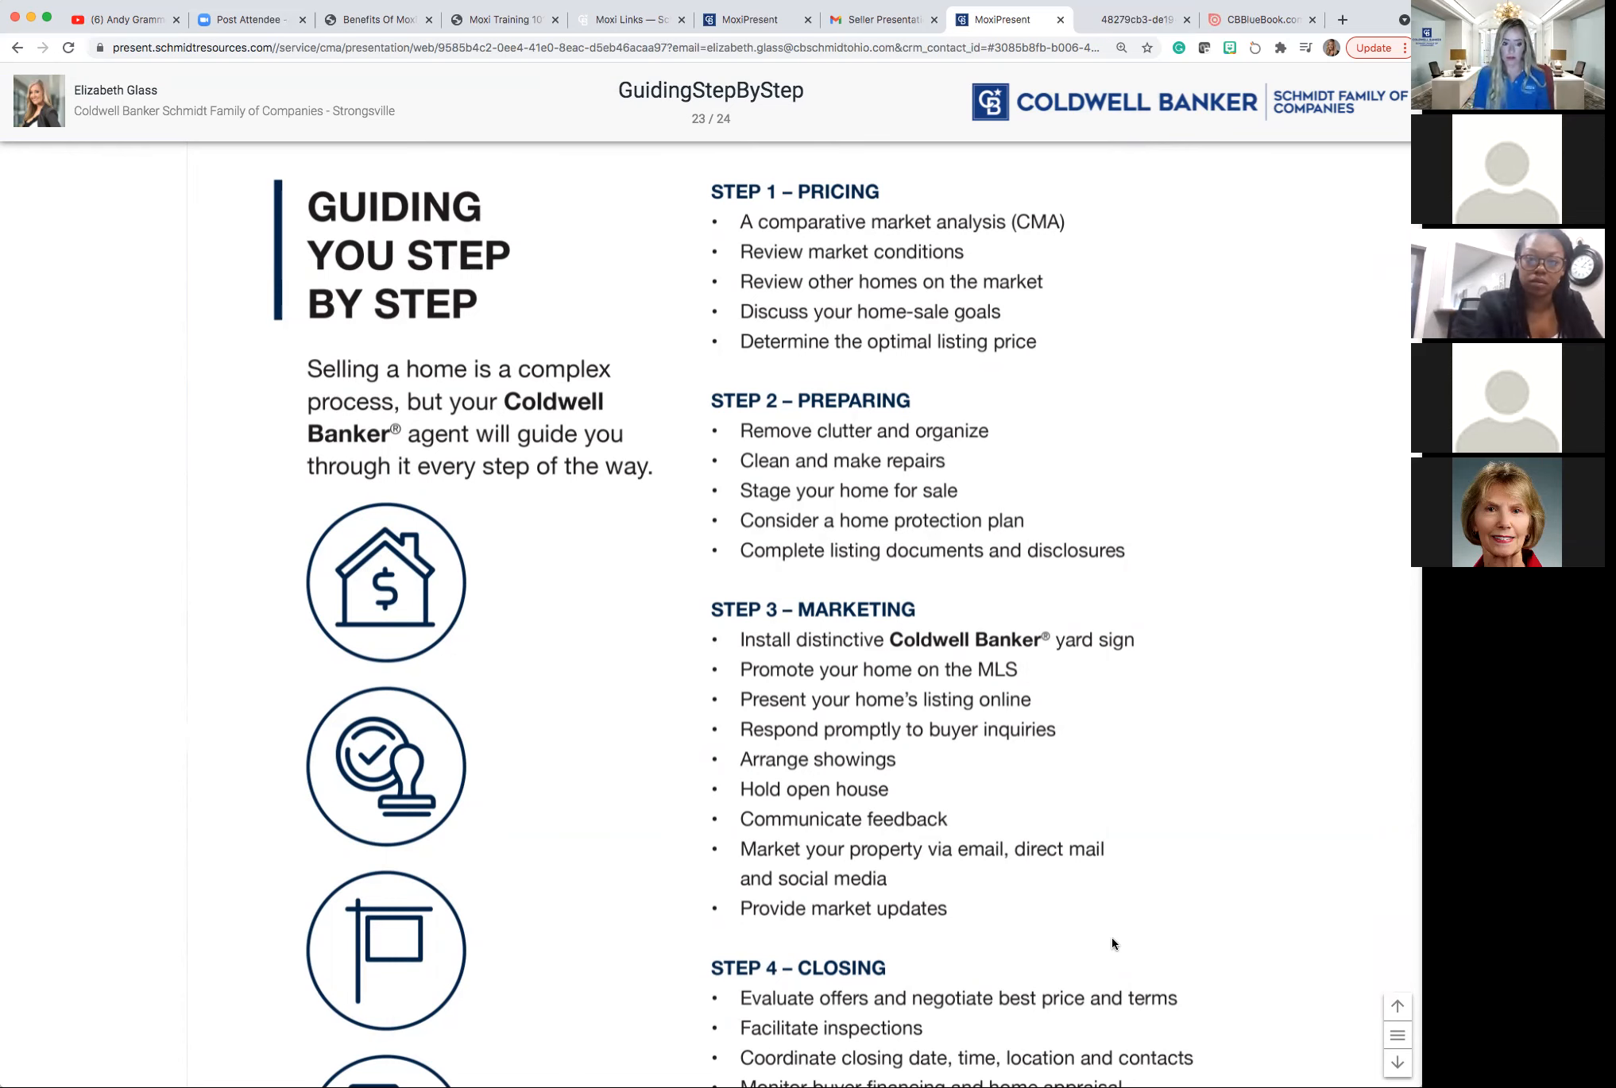
scroll(1113, 944, "down", 4)
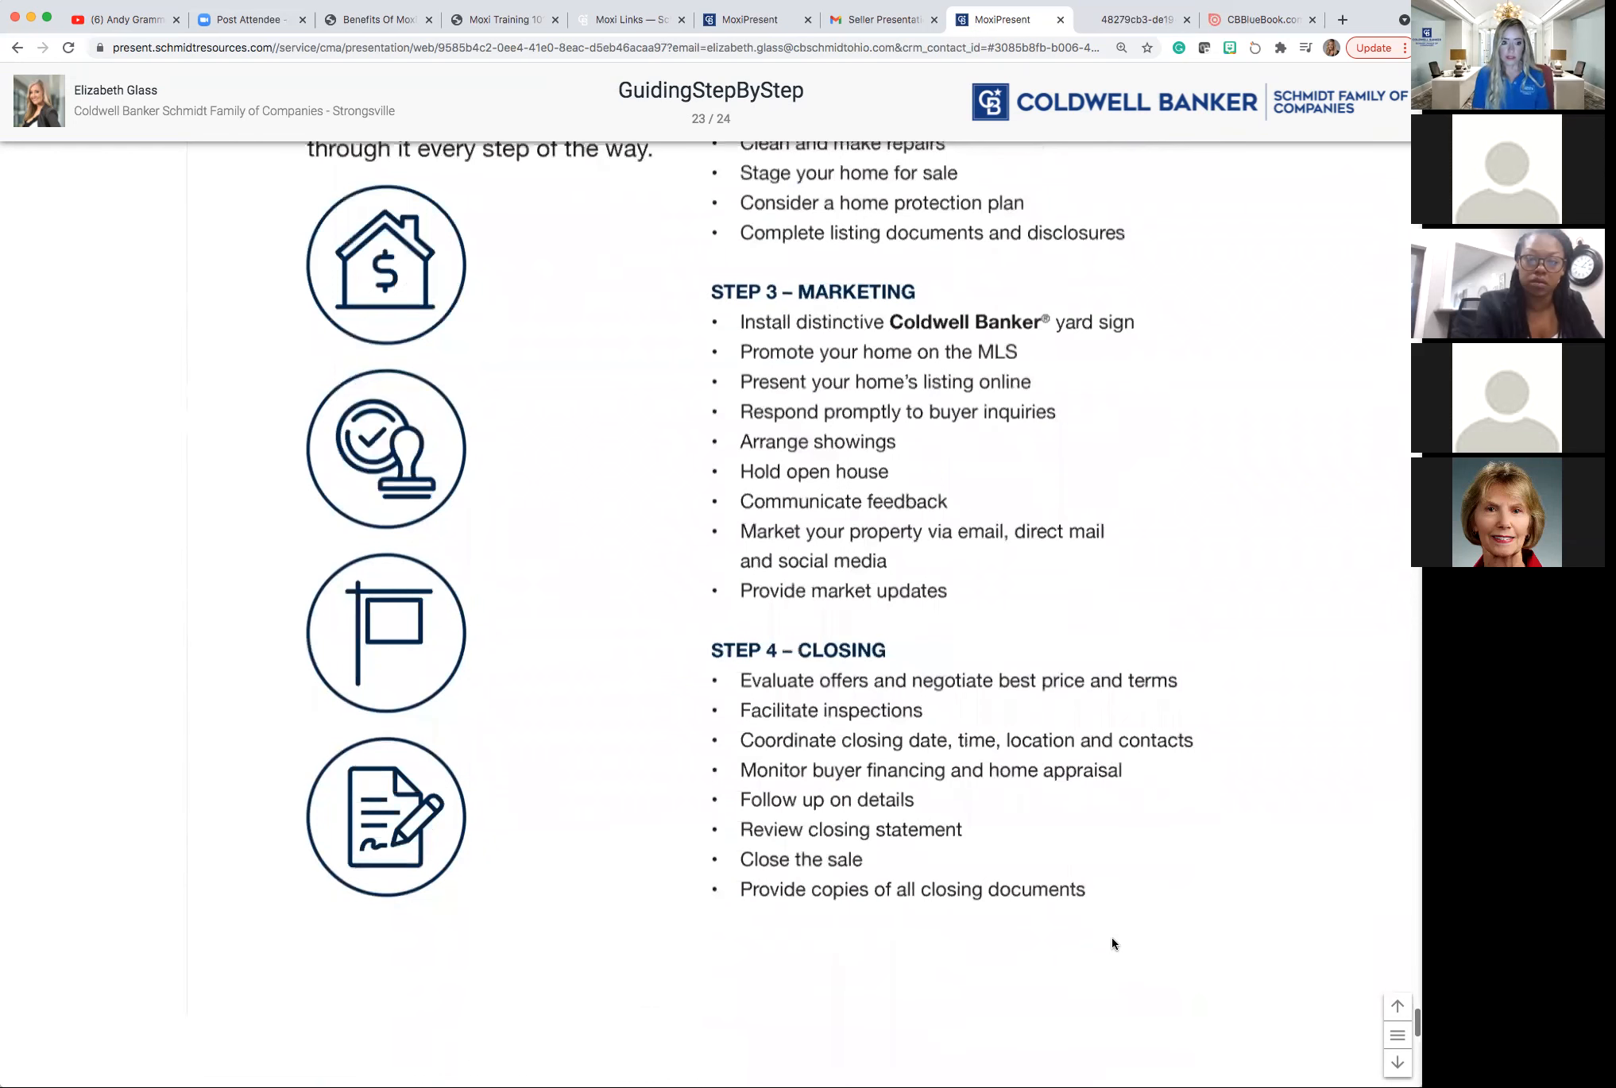
scroll(1112, 944, "down", 5)
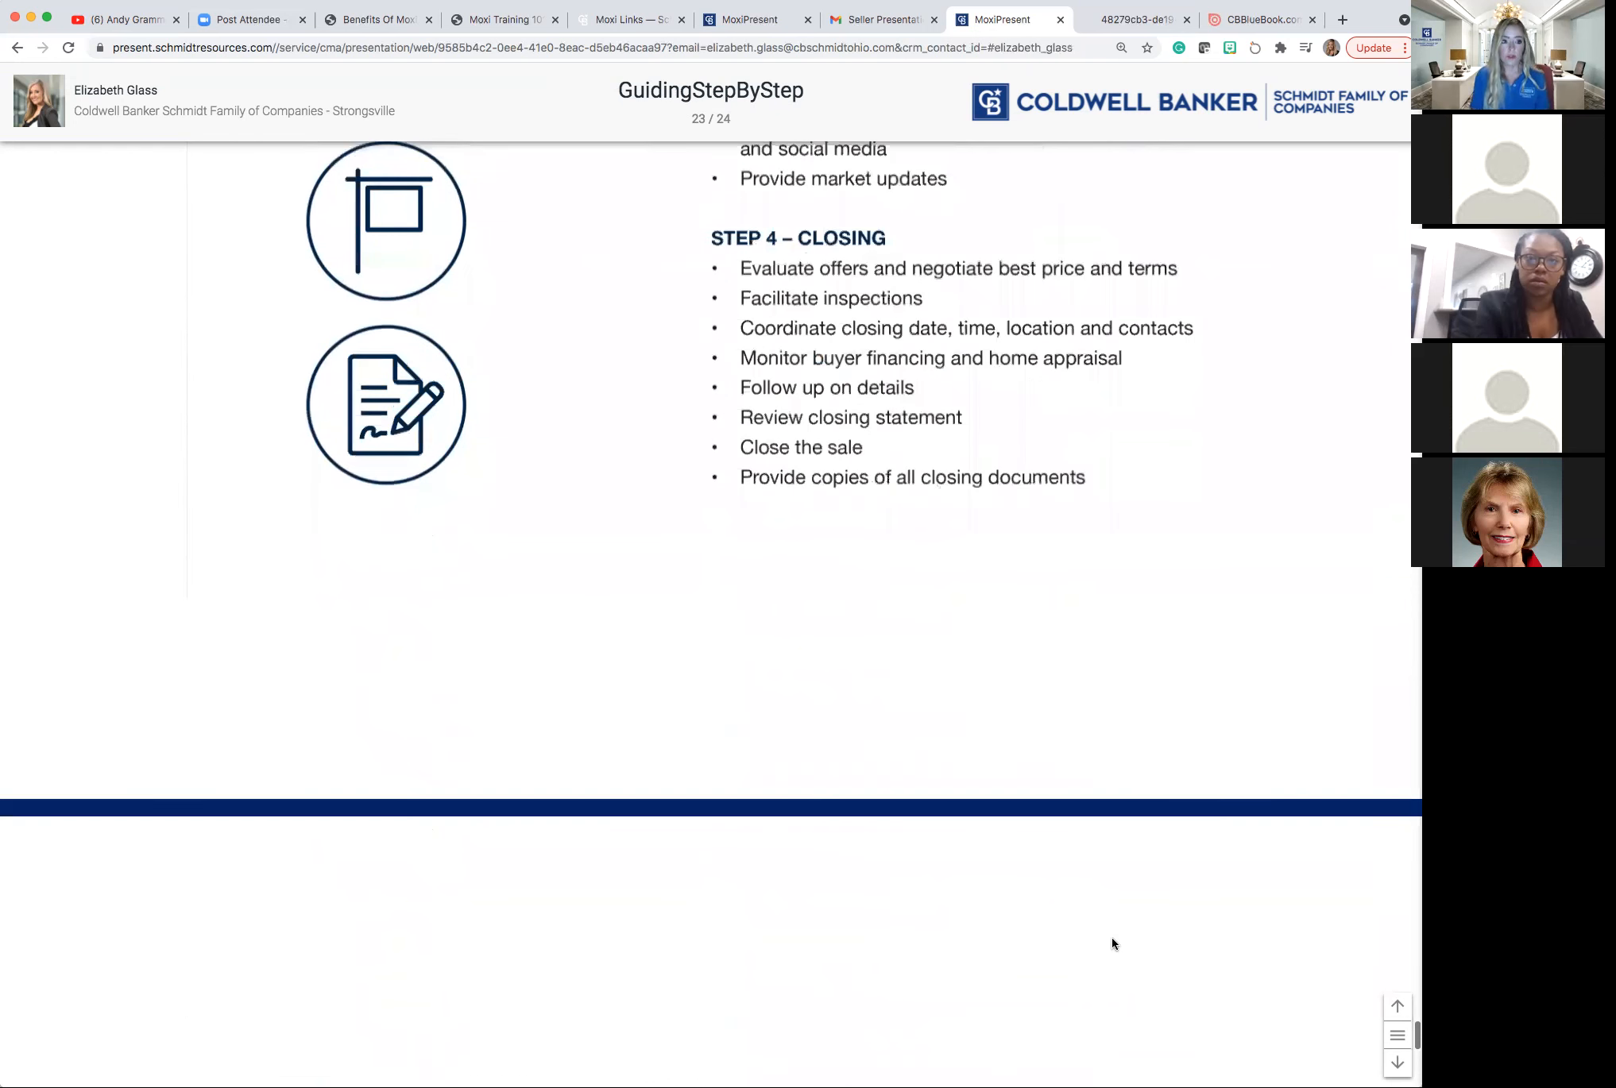
scroll(1112, 944, "down", 8)
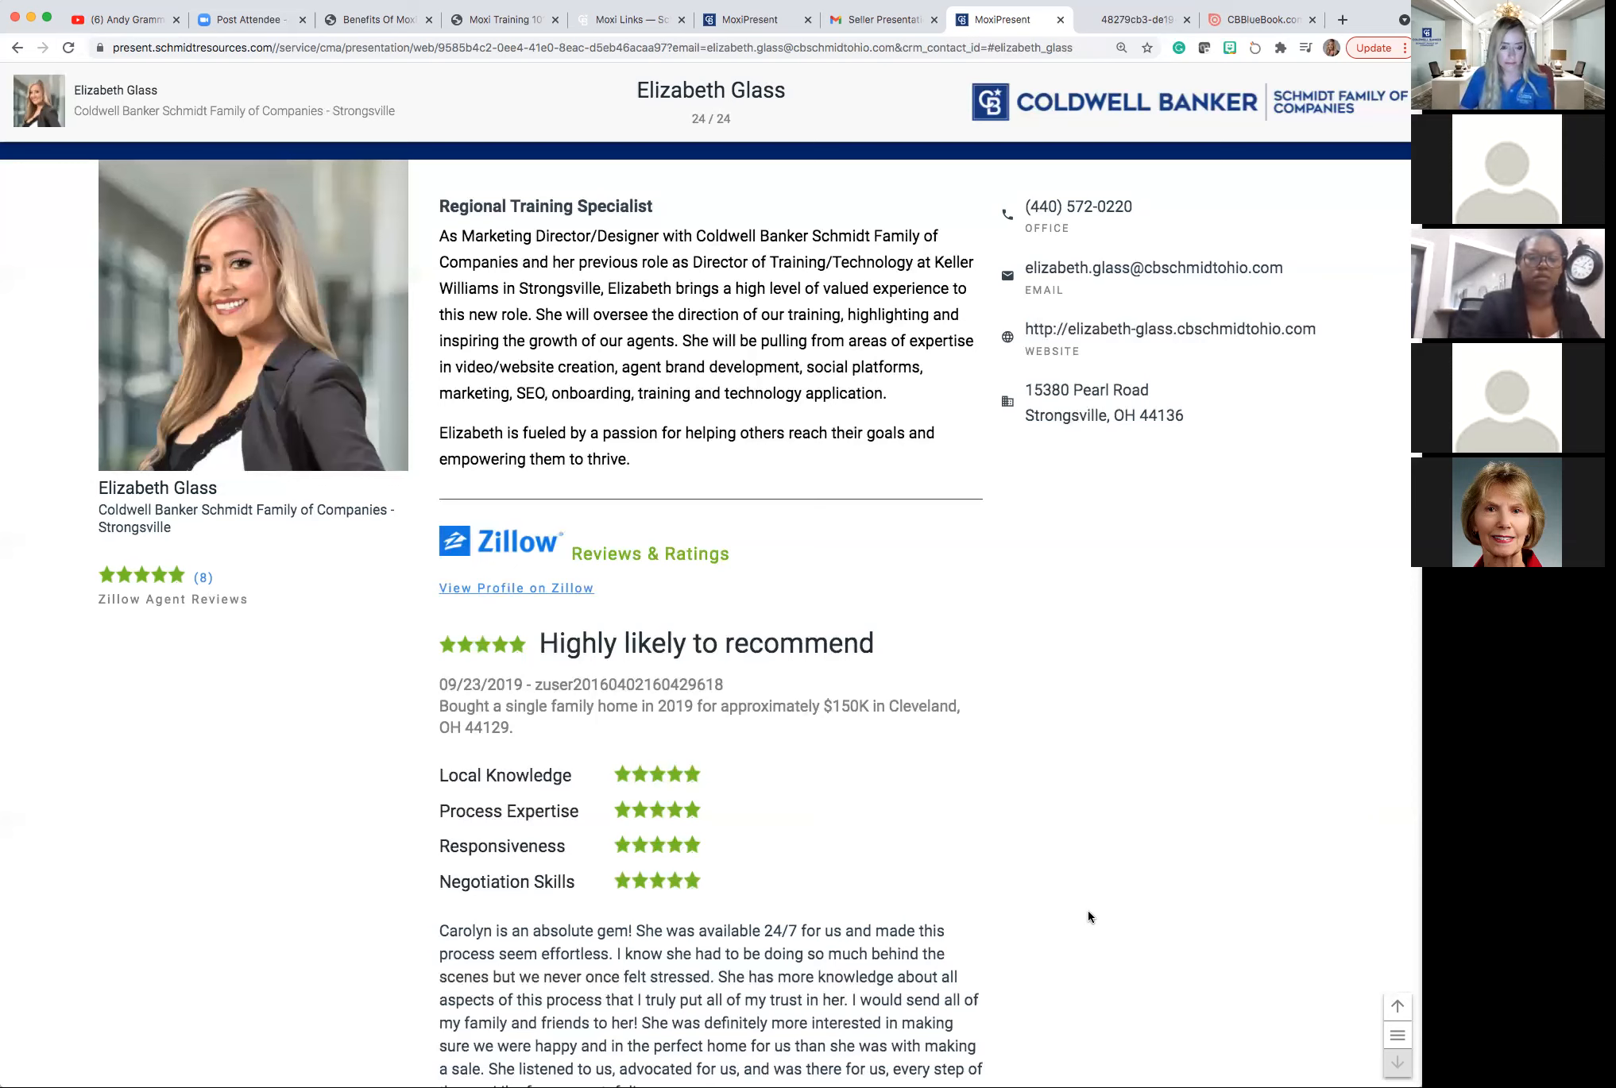
Scroll up and down the agent profile slide to review its initial Zillow reviews.
scroll(1089, 910, "down", 1)
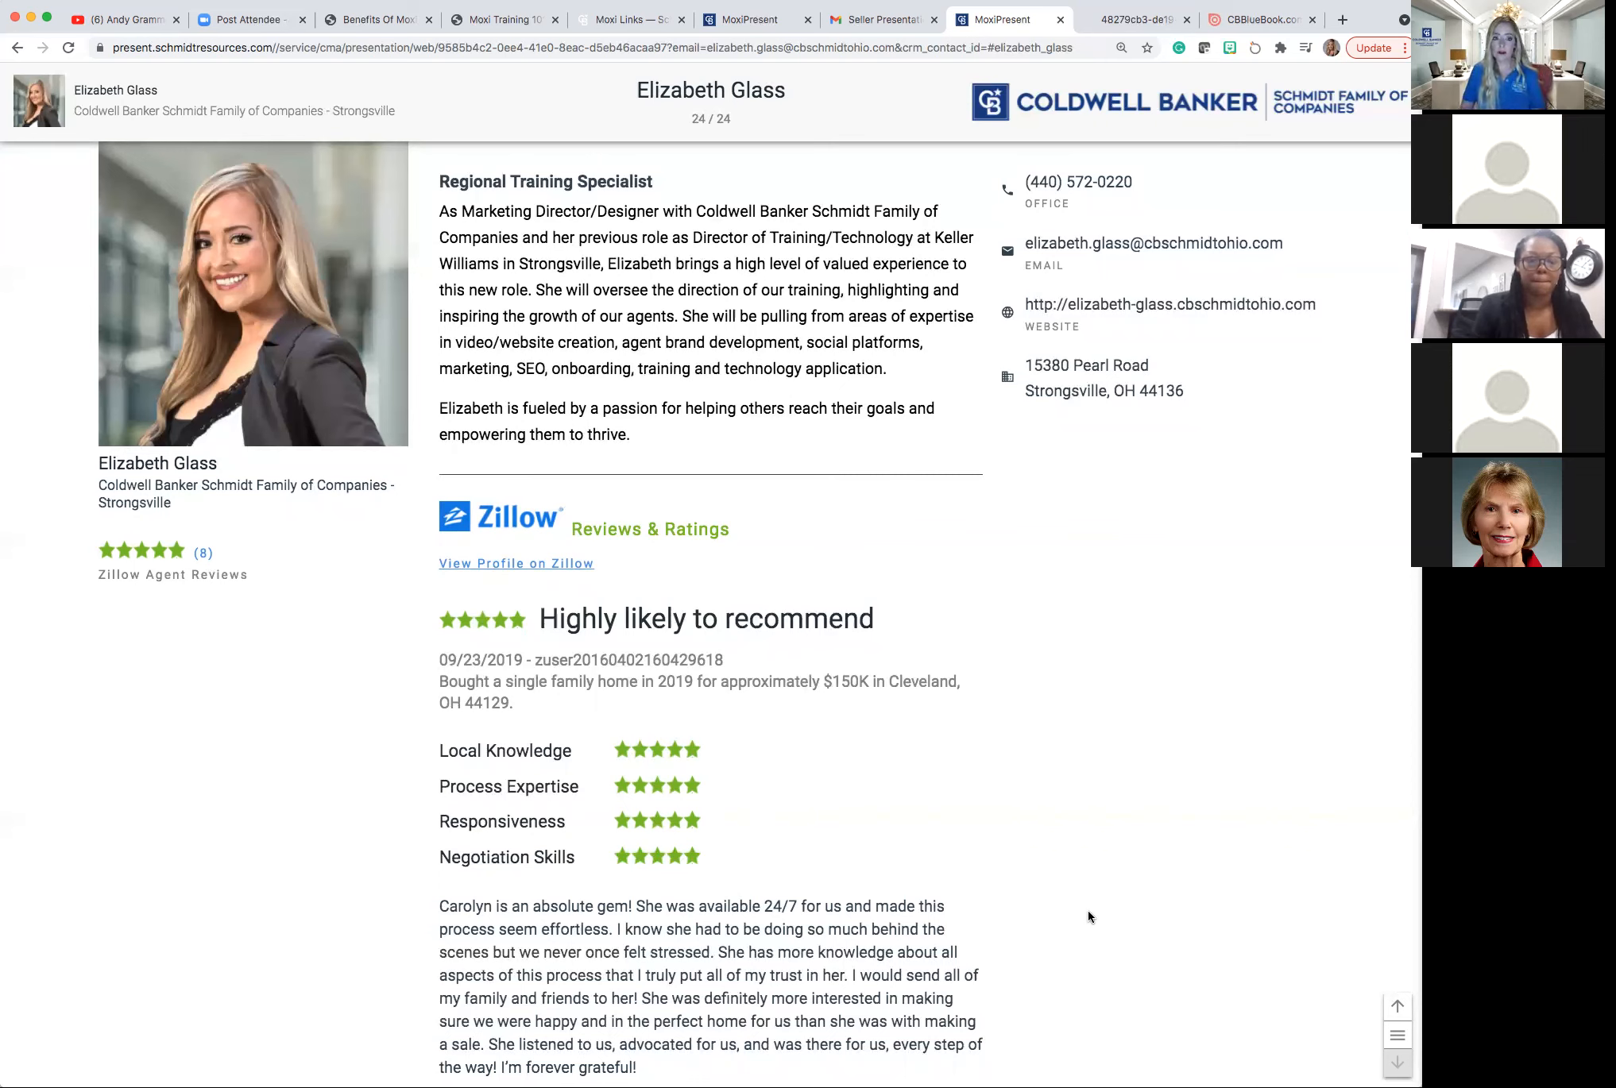
scroll(648, 274, "up", 1)
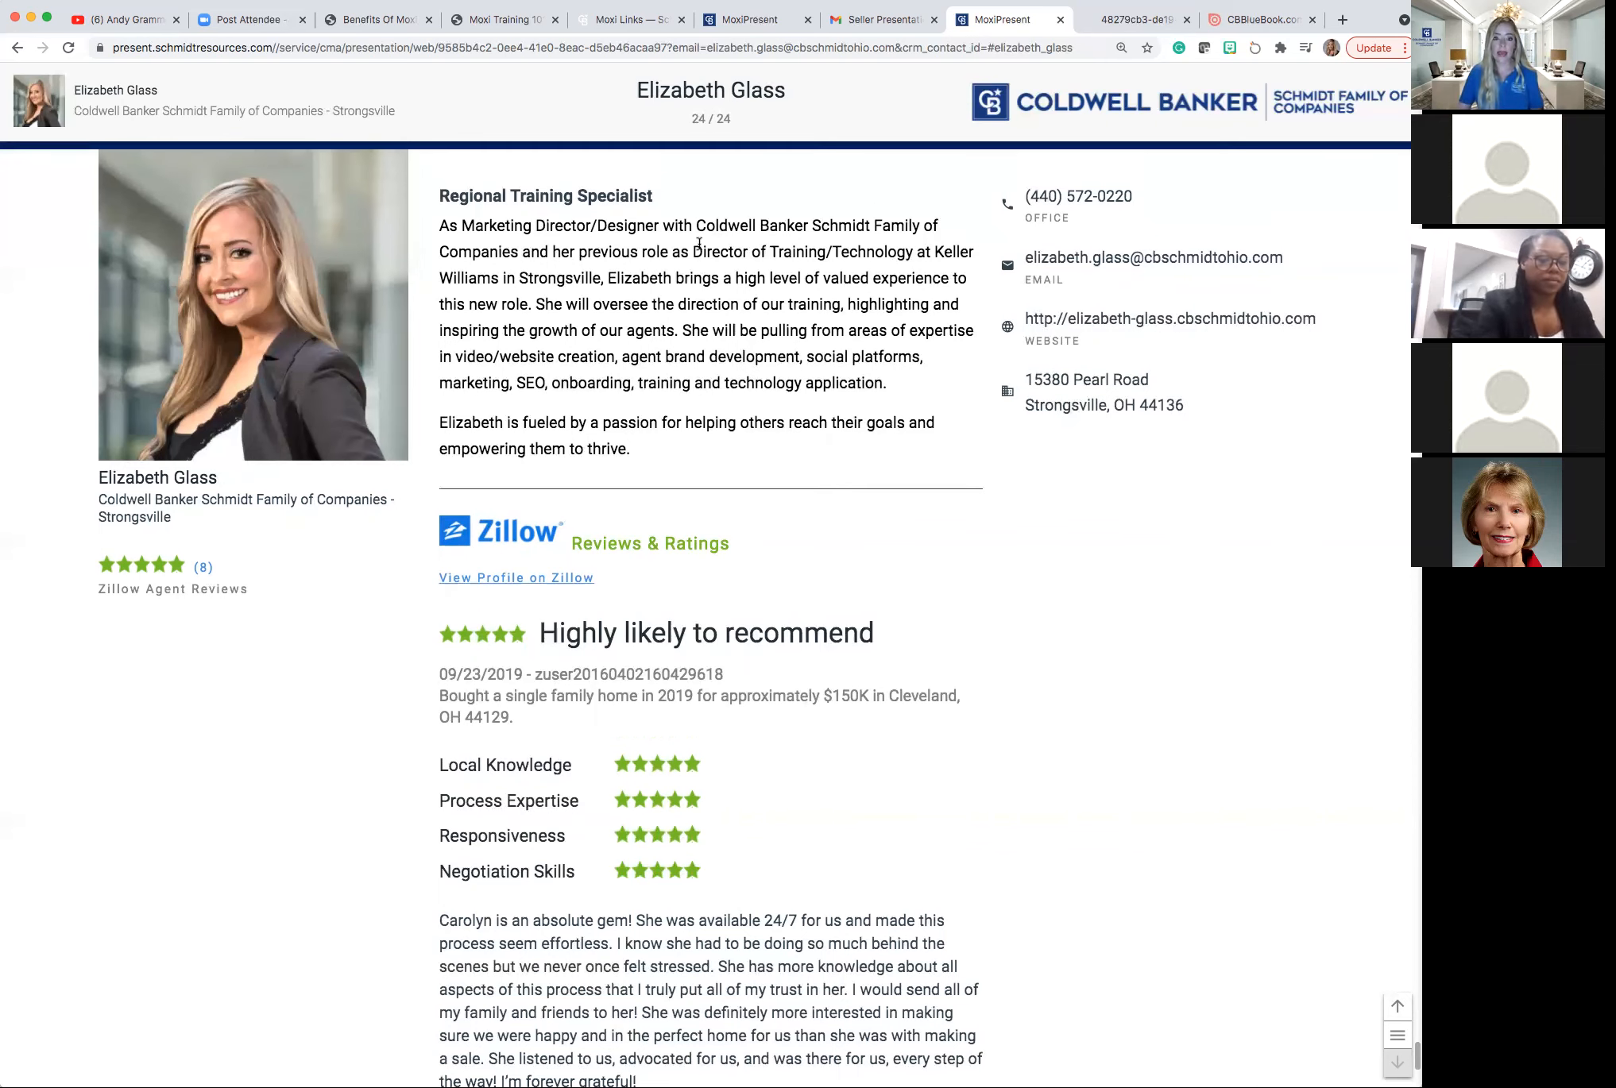
scroll(668, 466, "up", 1)
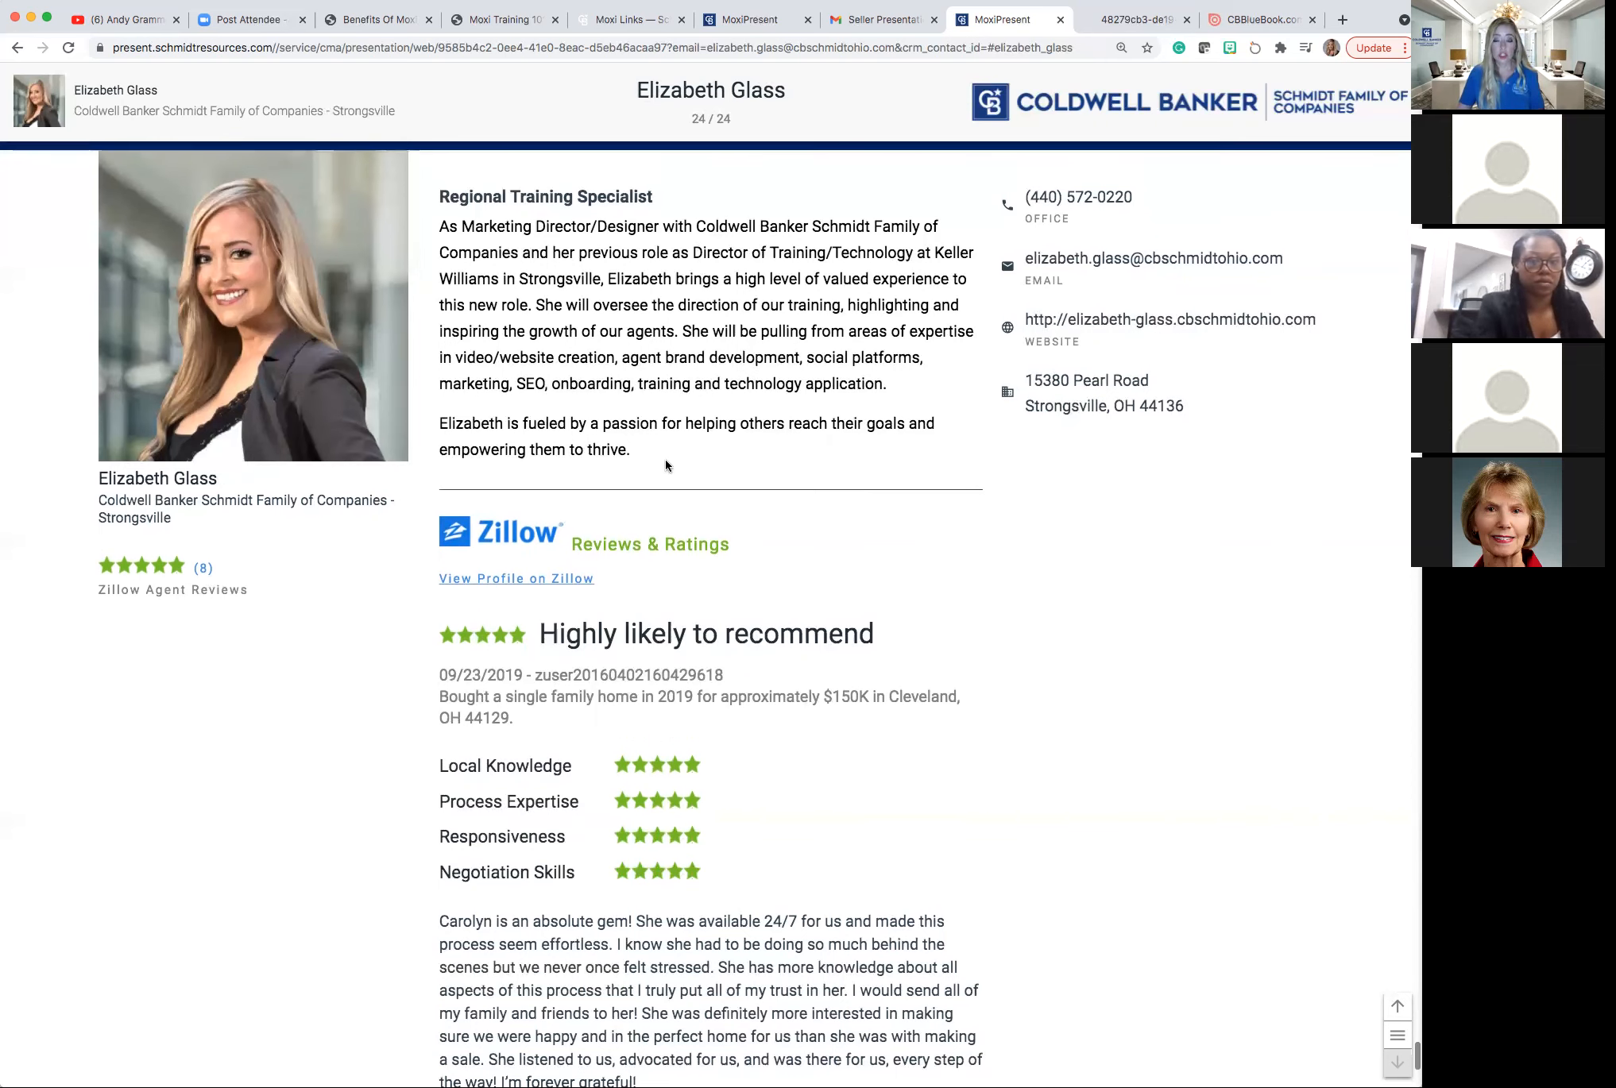
scroll(668, 466, "up", 1)
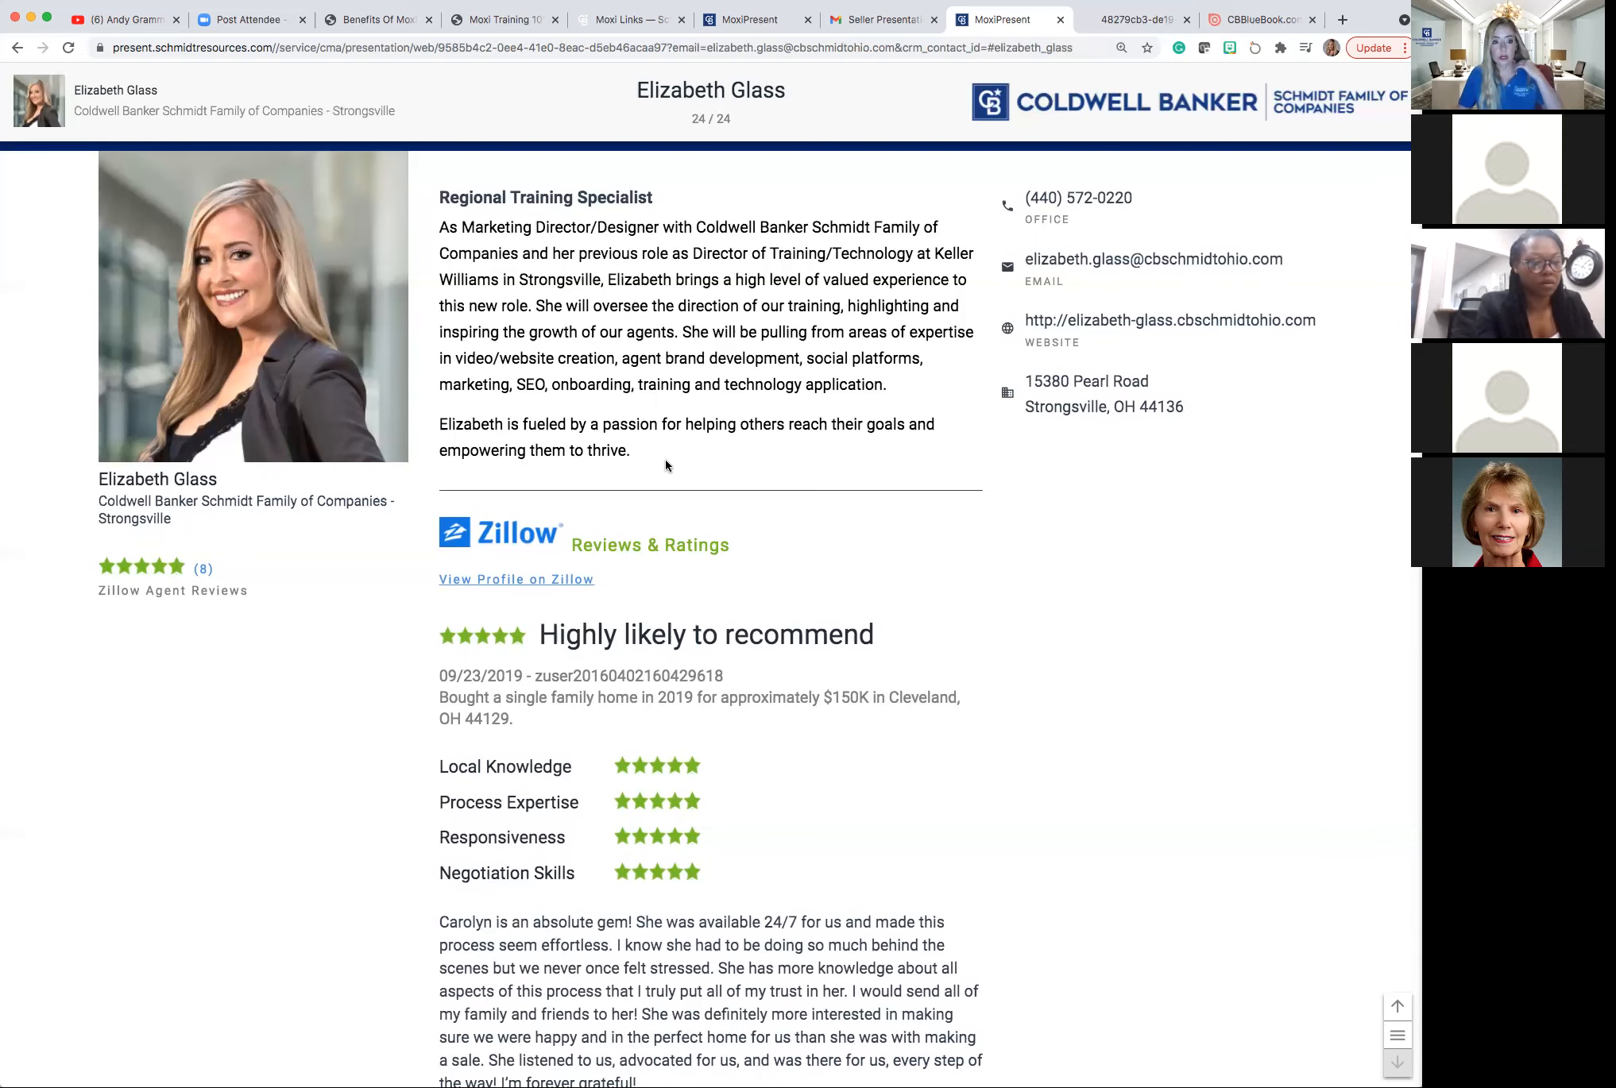
scroll(664, 464, "up", 1)
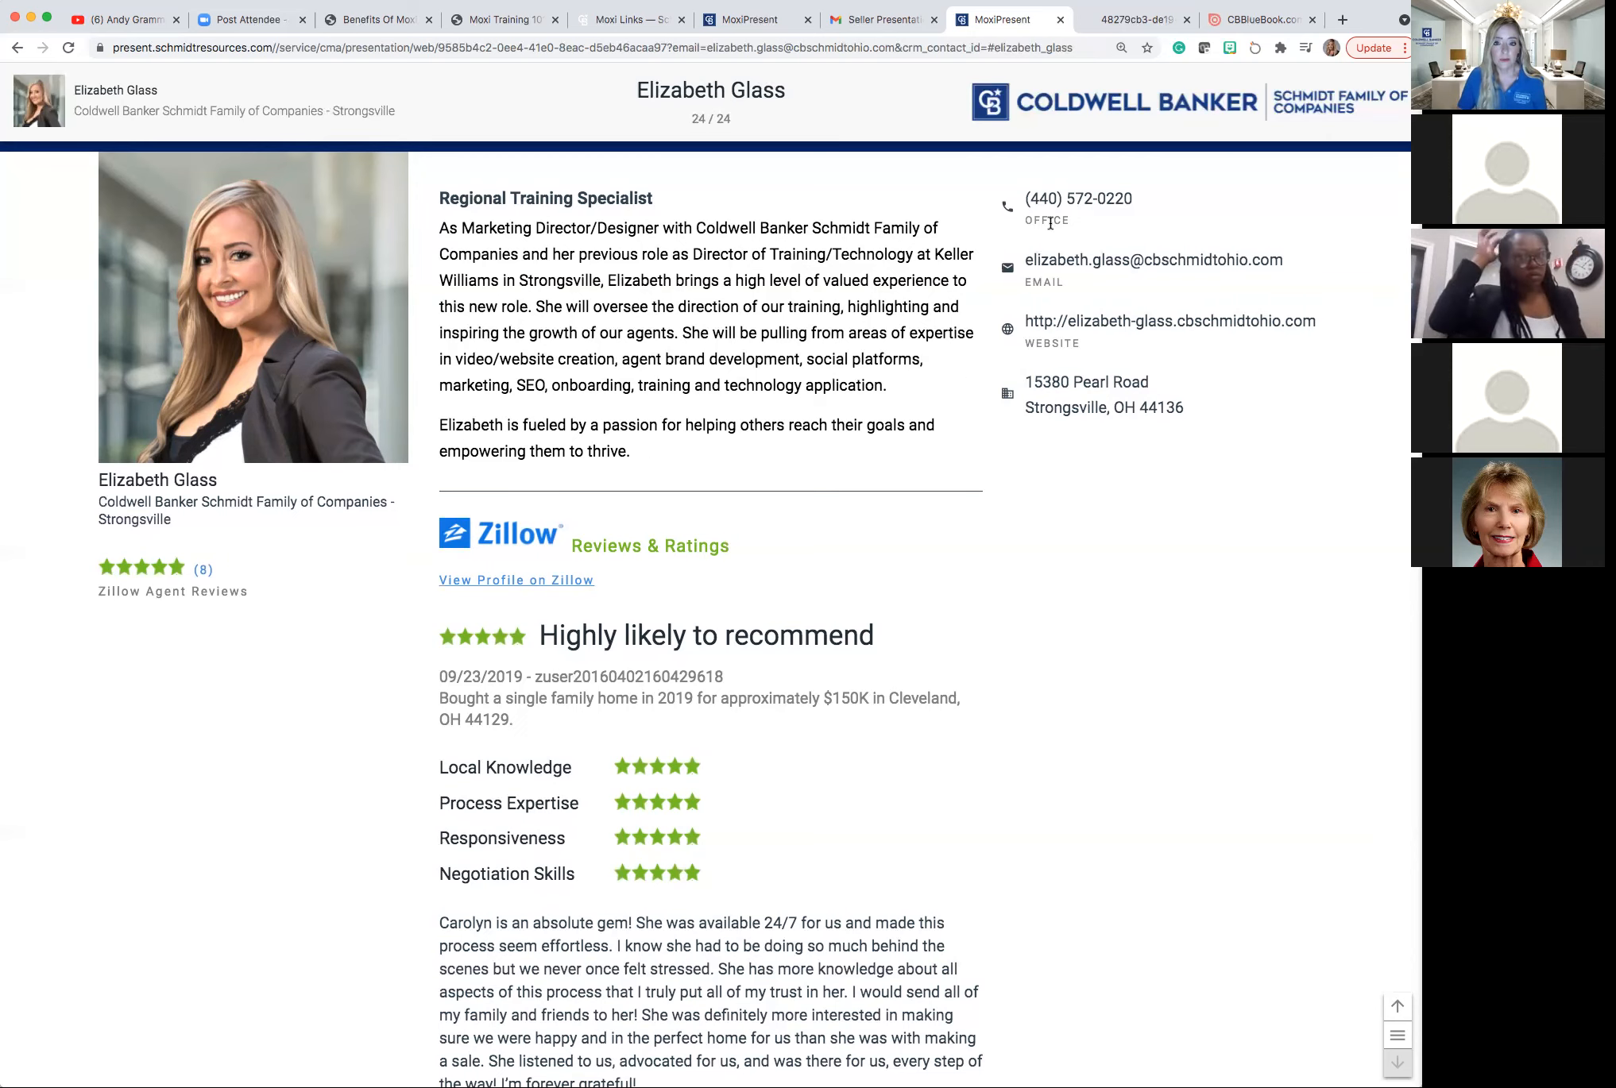
scroll(1044, 248, "down", 1)
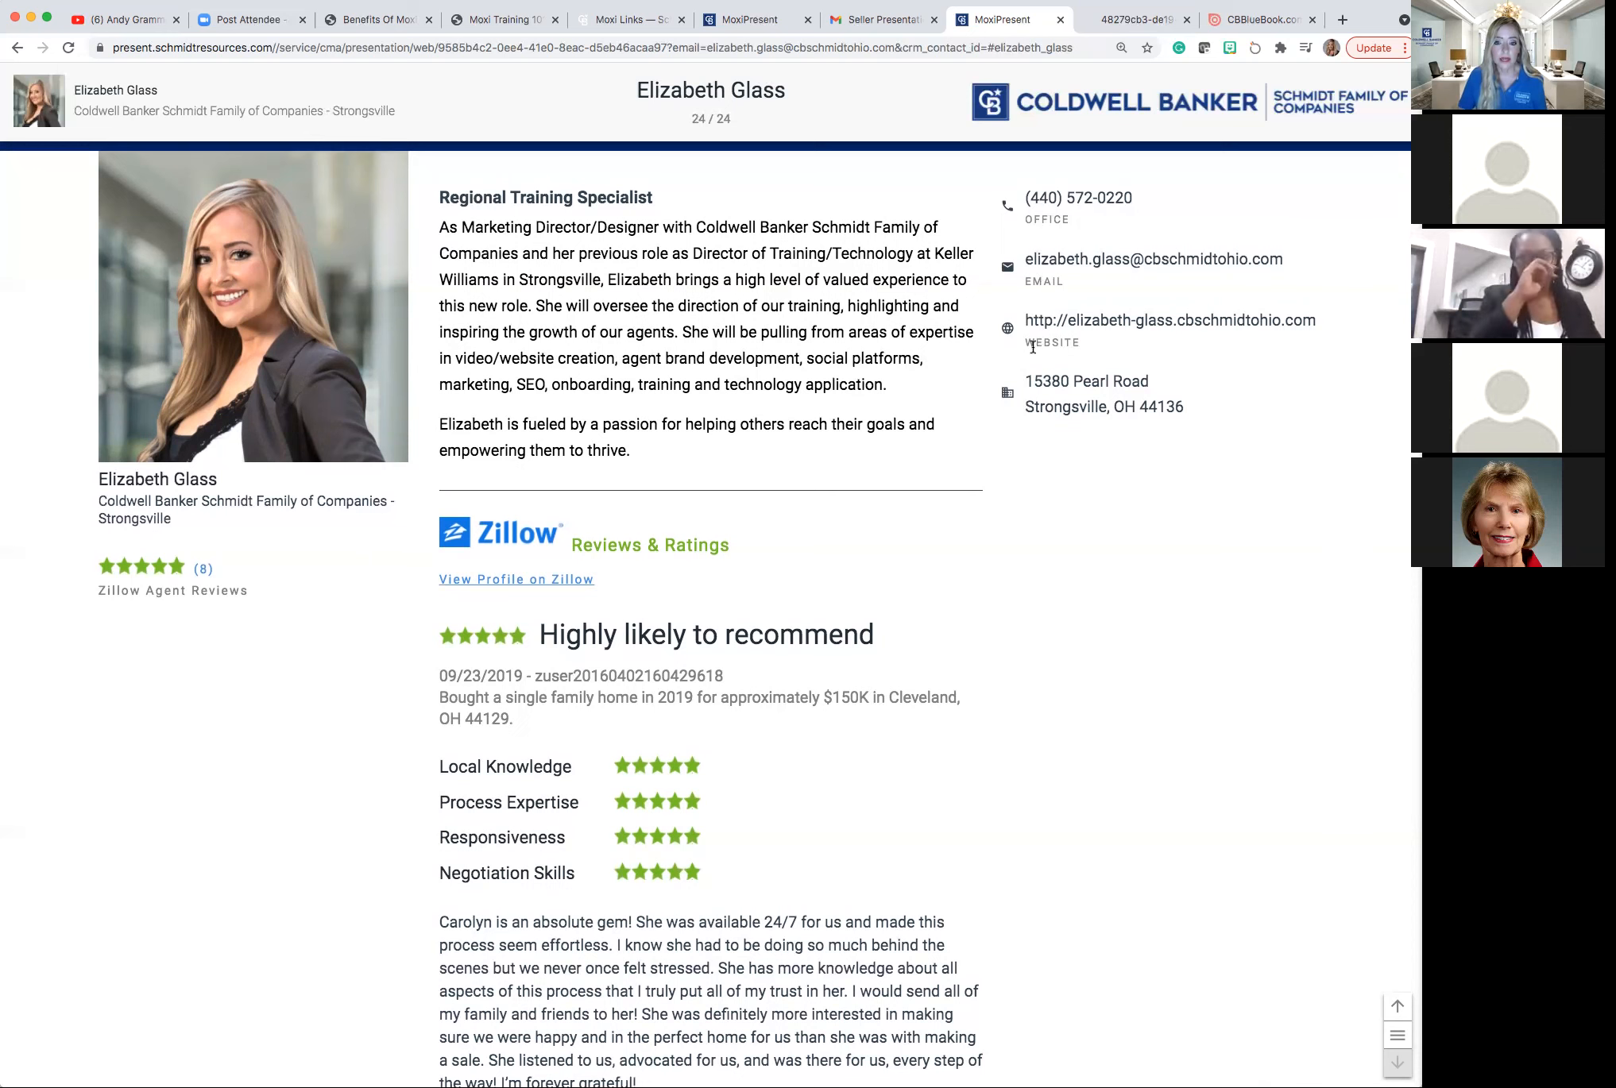
scroll(1018, 392, "up", 1)
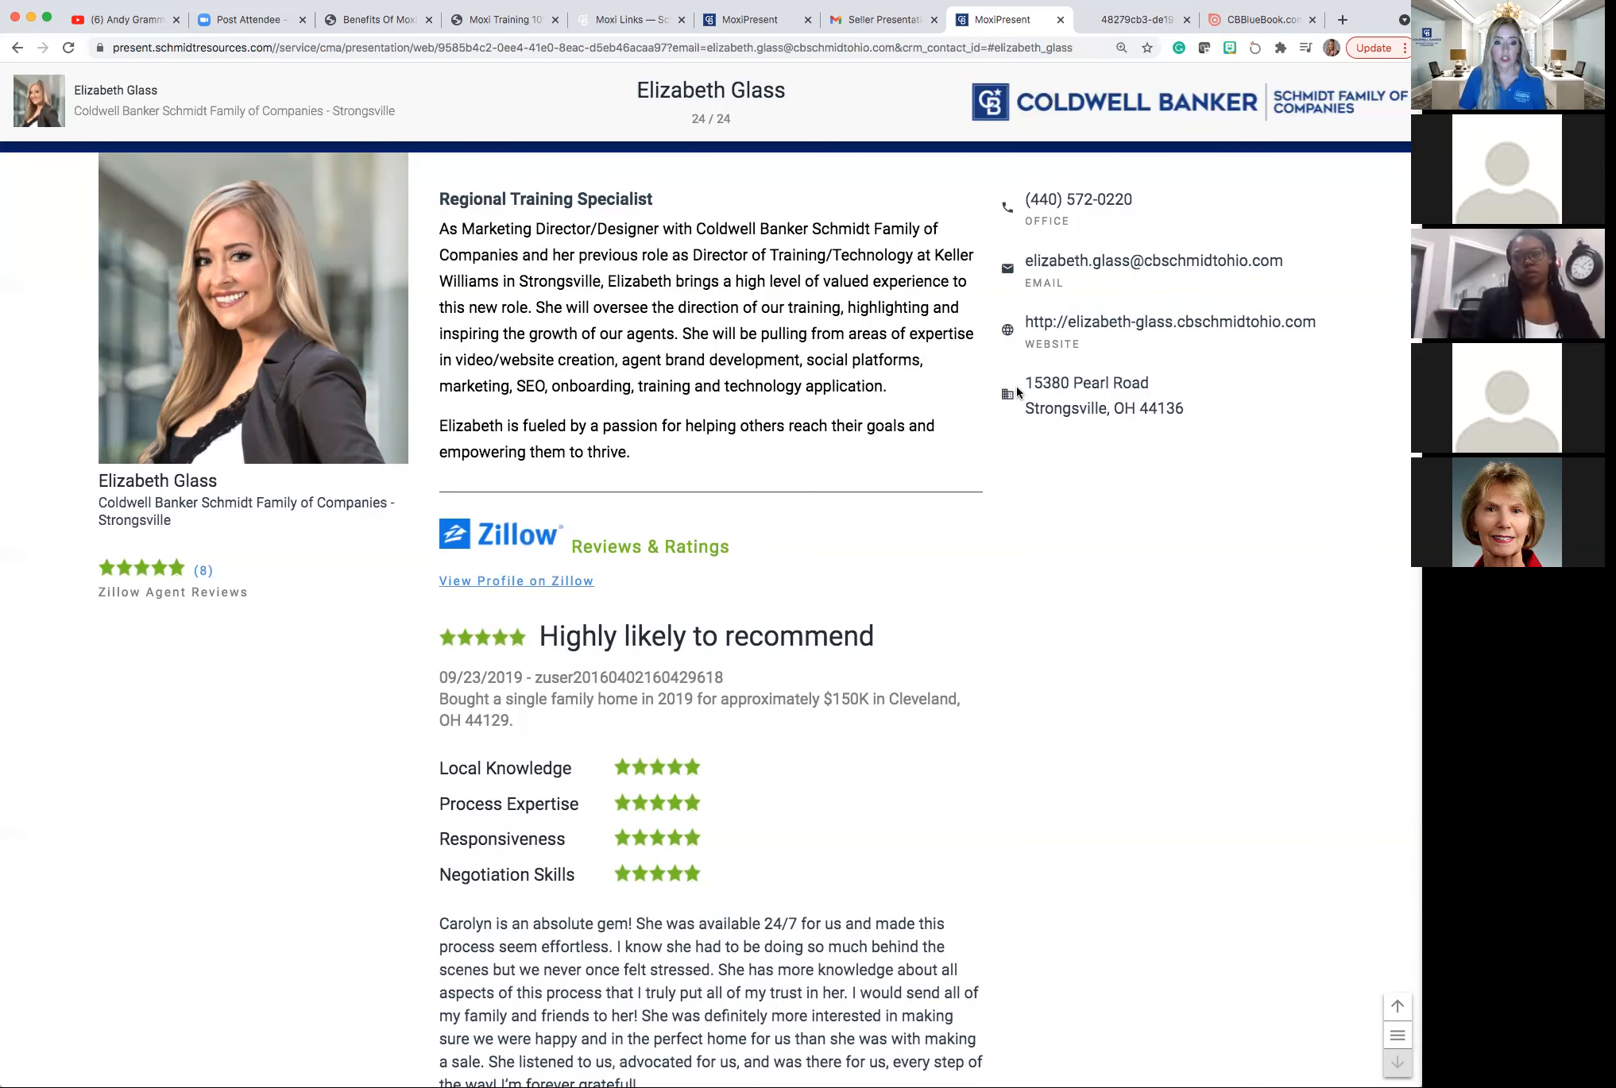
scroll(1001, 395, "up", 1)
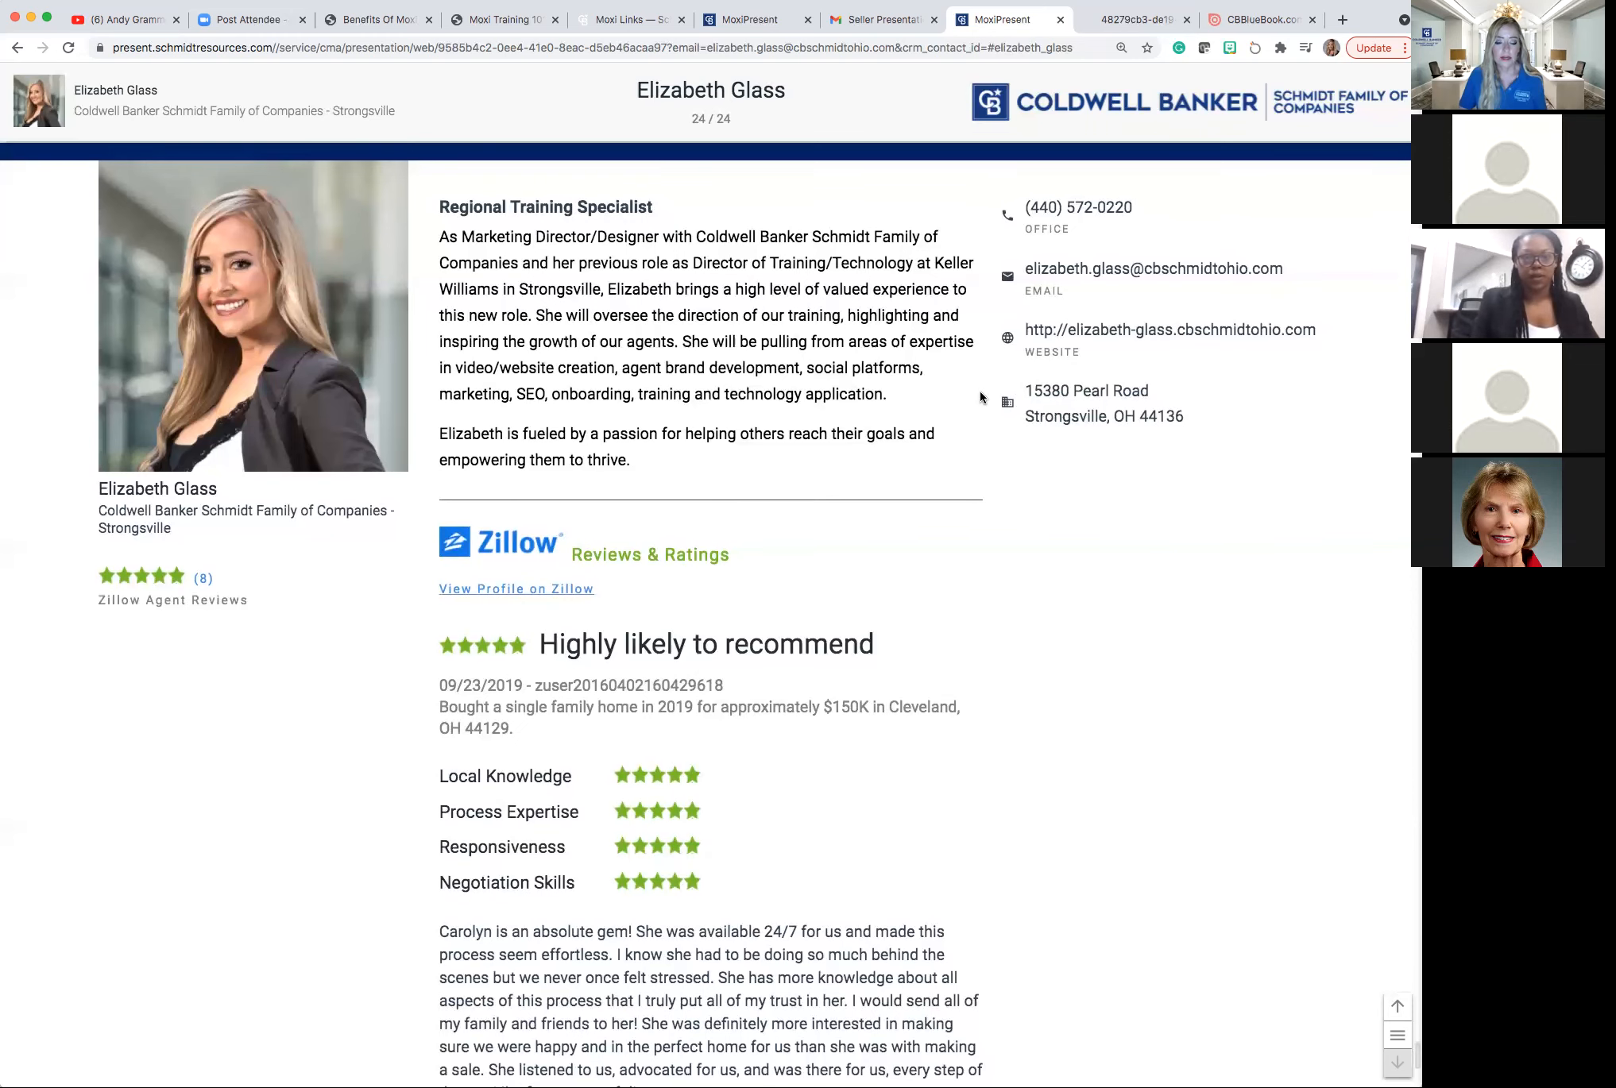
scroll(980, 391, "down", 1)
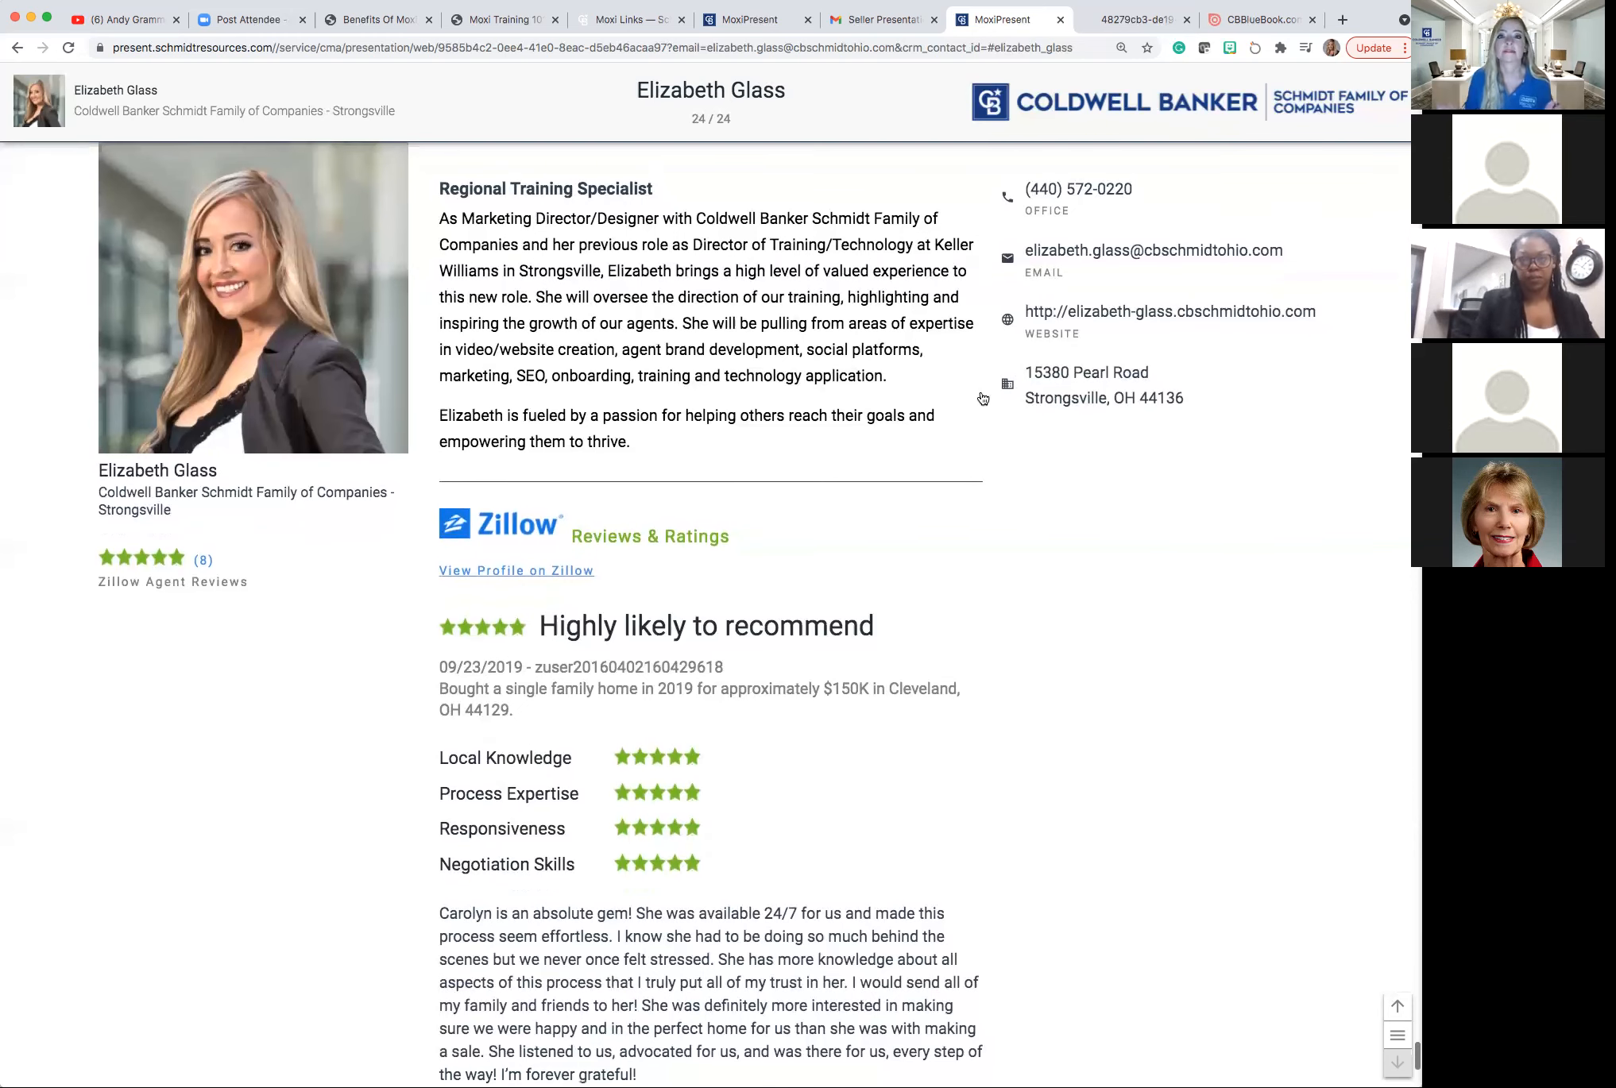
scroll(983, 398, "down", 5)
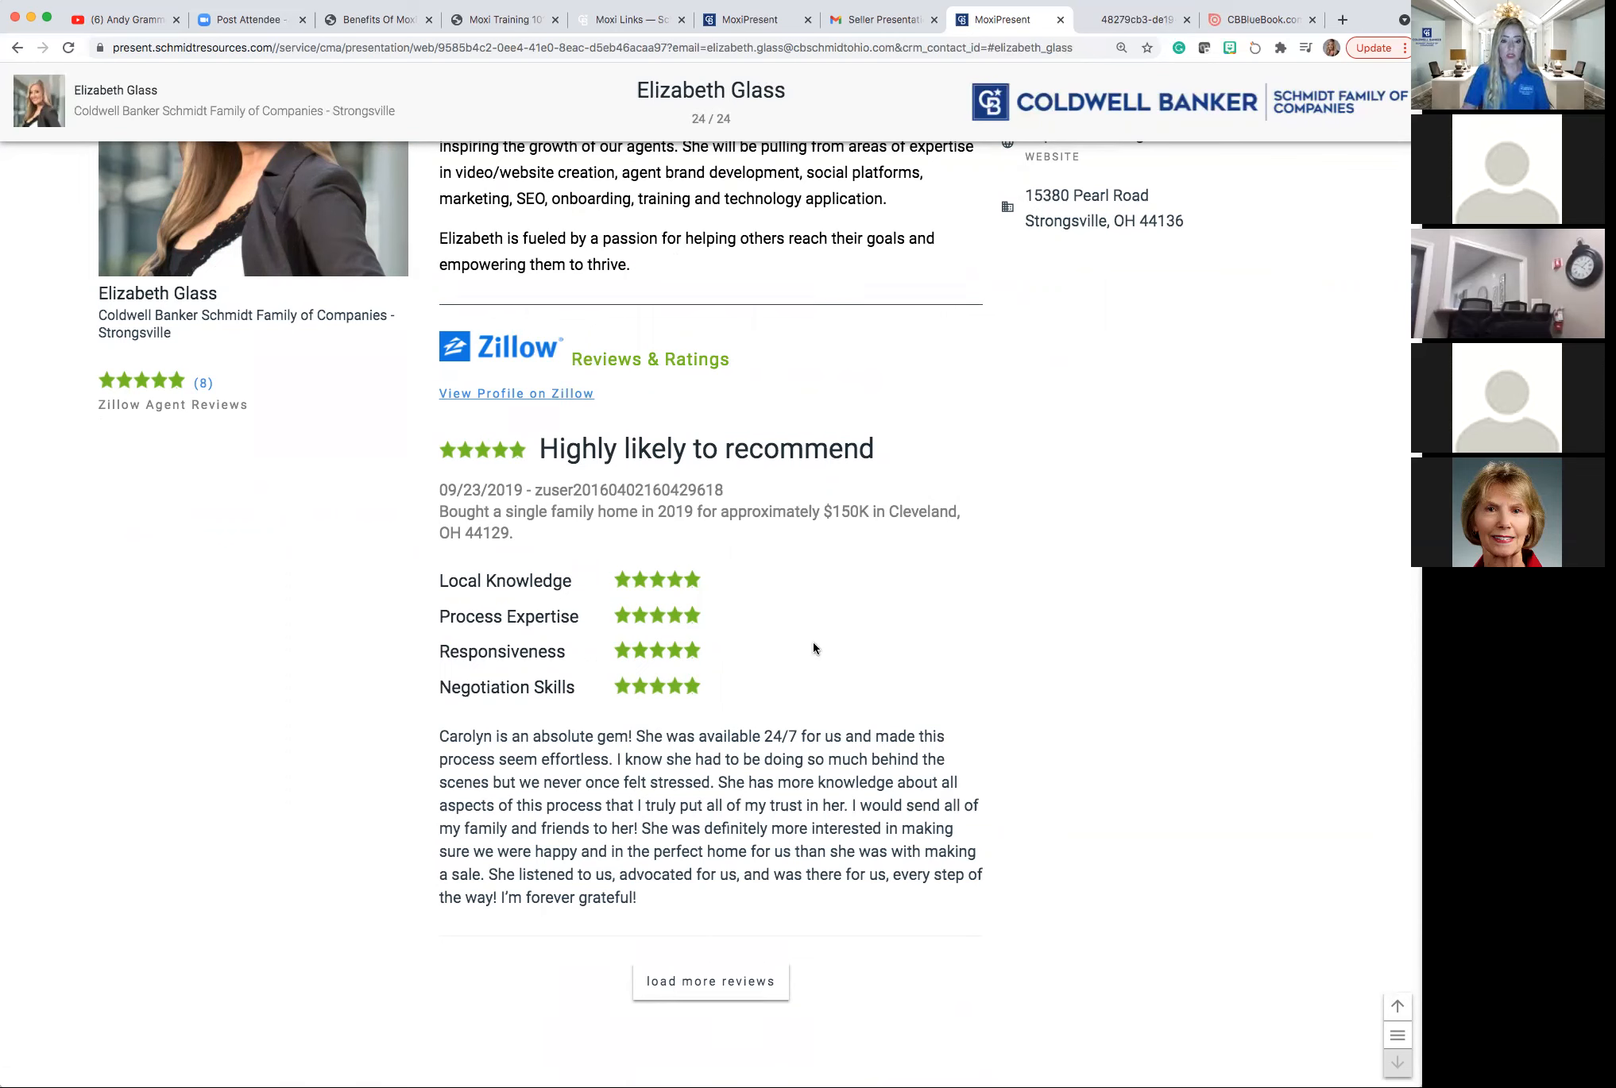
Load more Zillow reviews and read through the five-star 'Highly likely to recommend' entries.
left_click(697, 992)
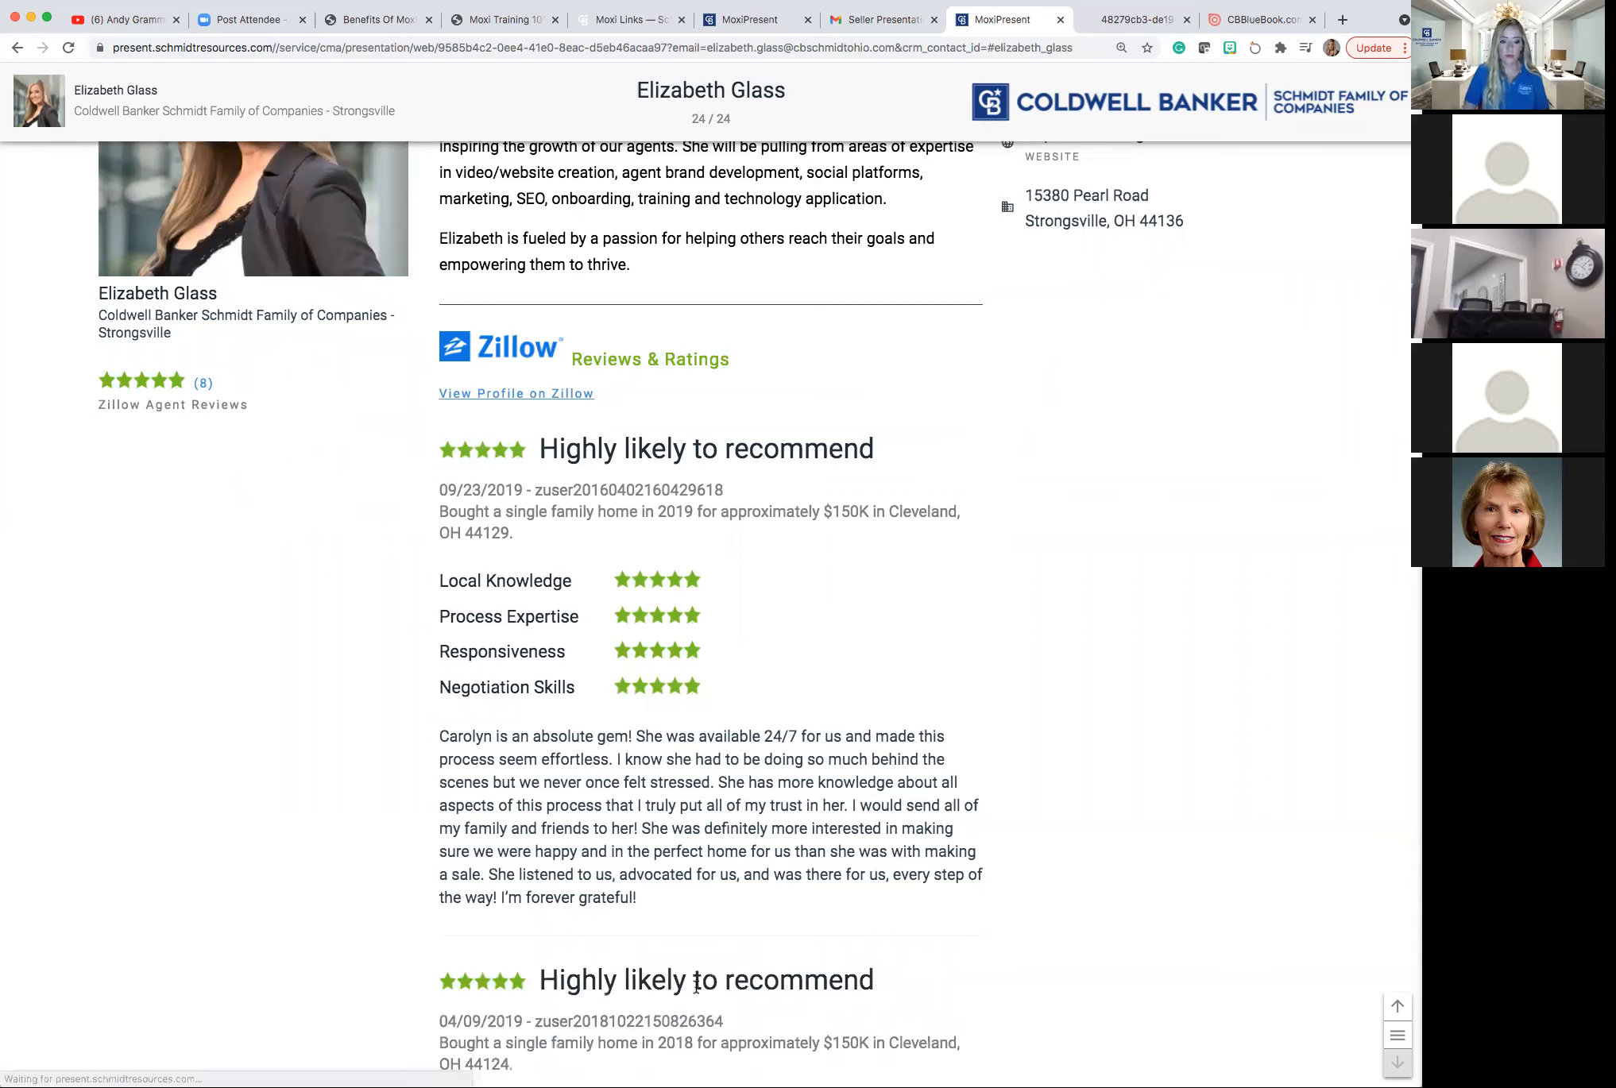
scroll(687, 832, "down", 1)
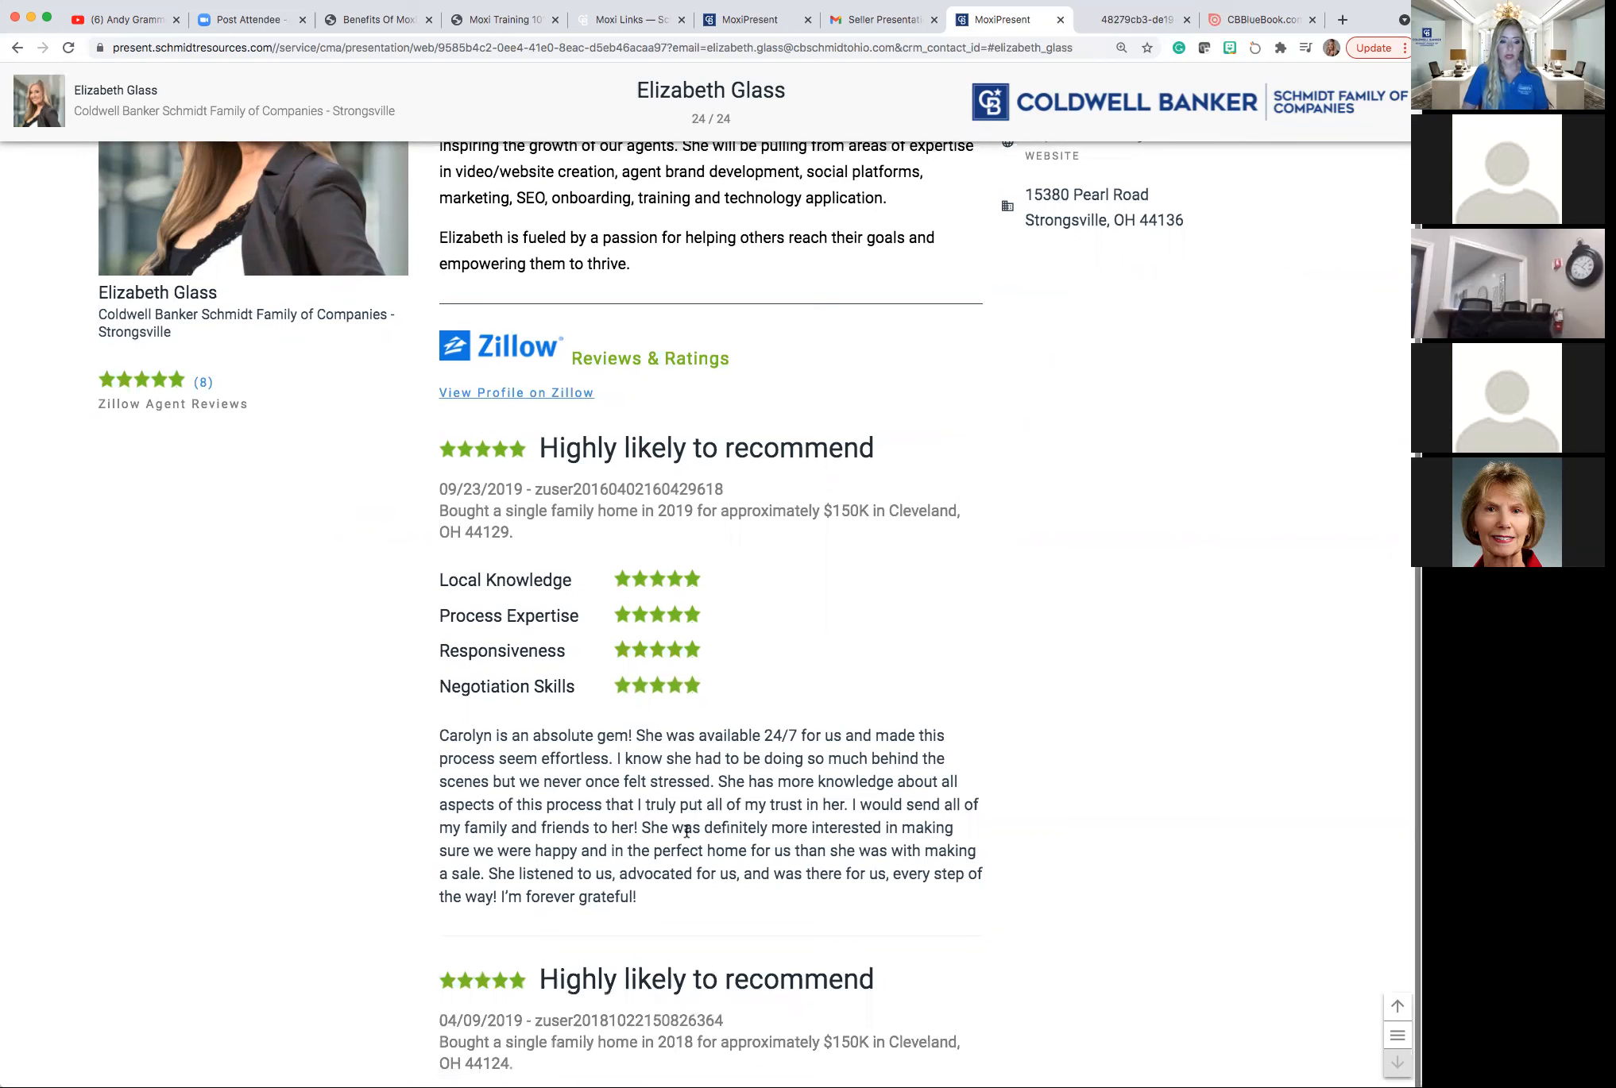
scroll(686, 832, "down", 2)
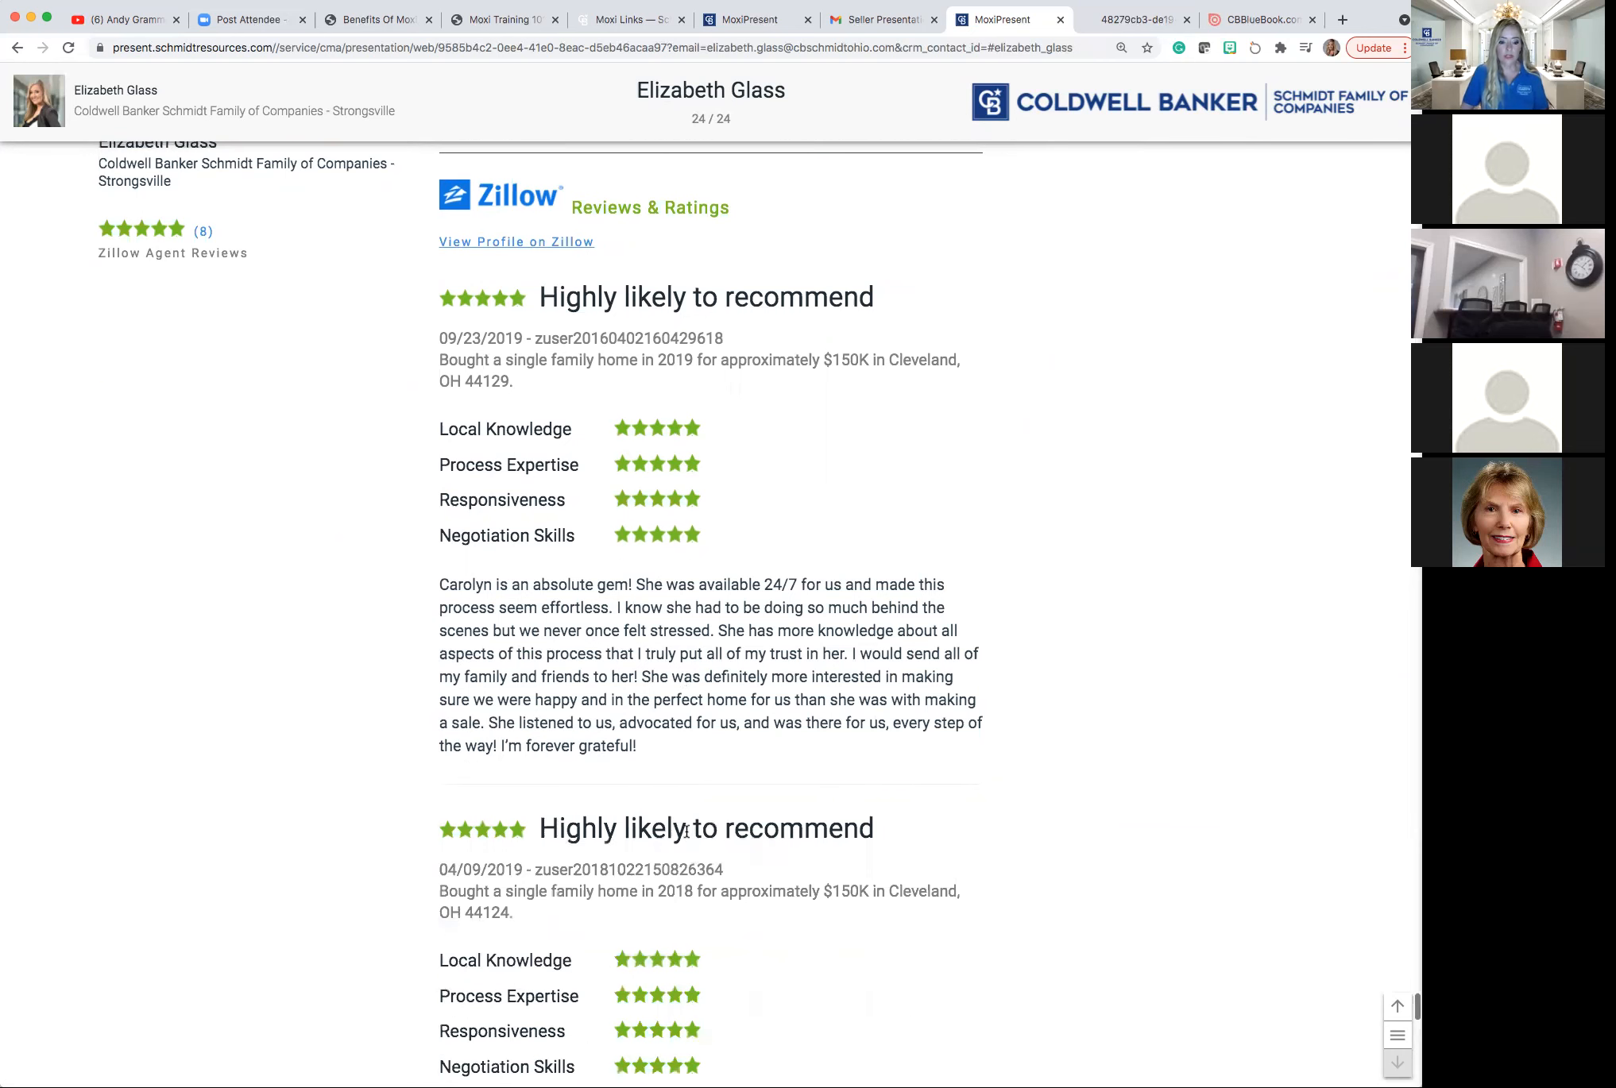
scroll(686, 832, "down", 5)
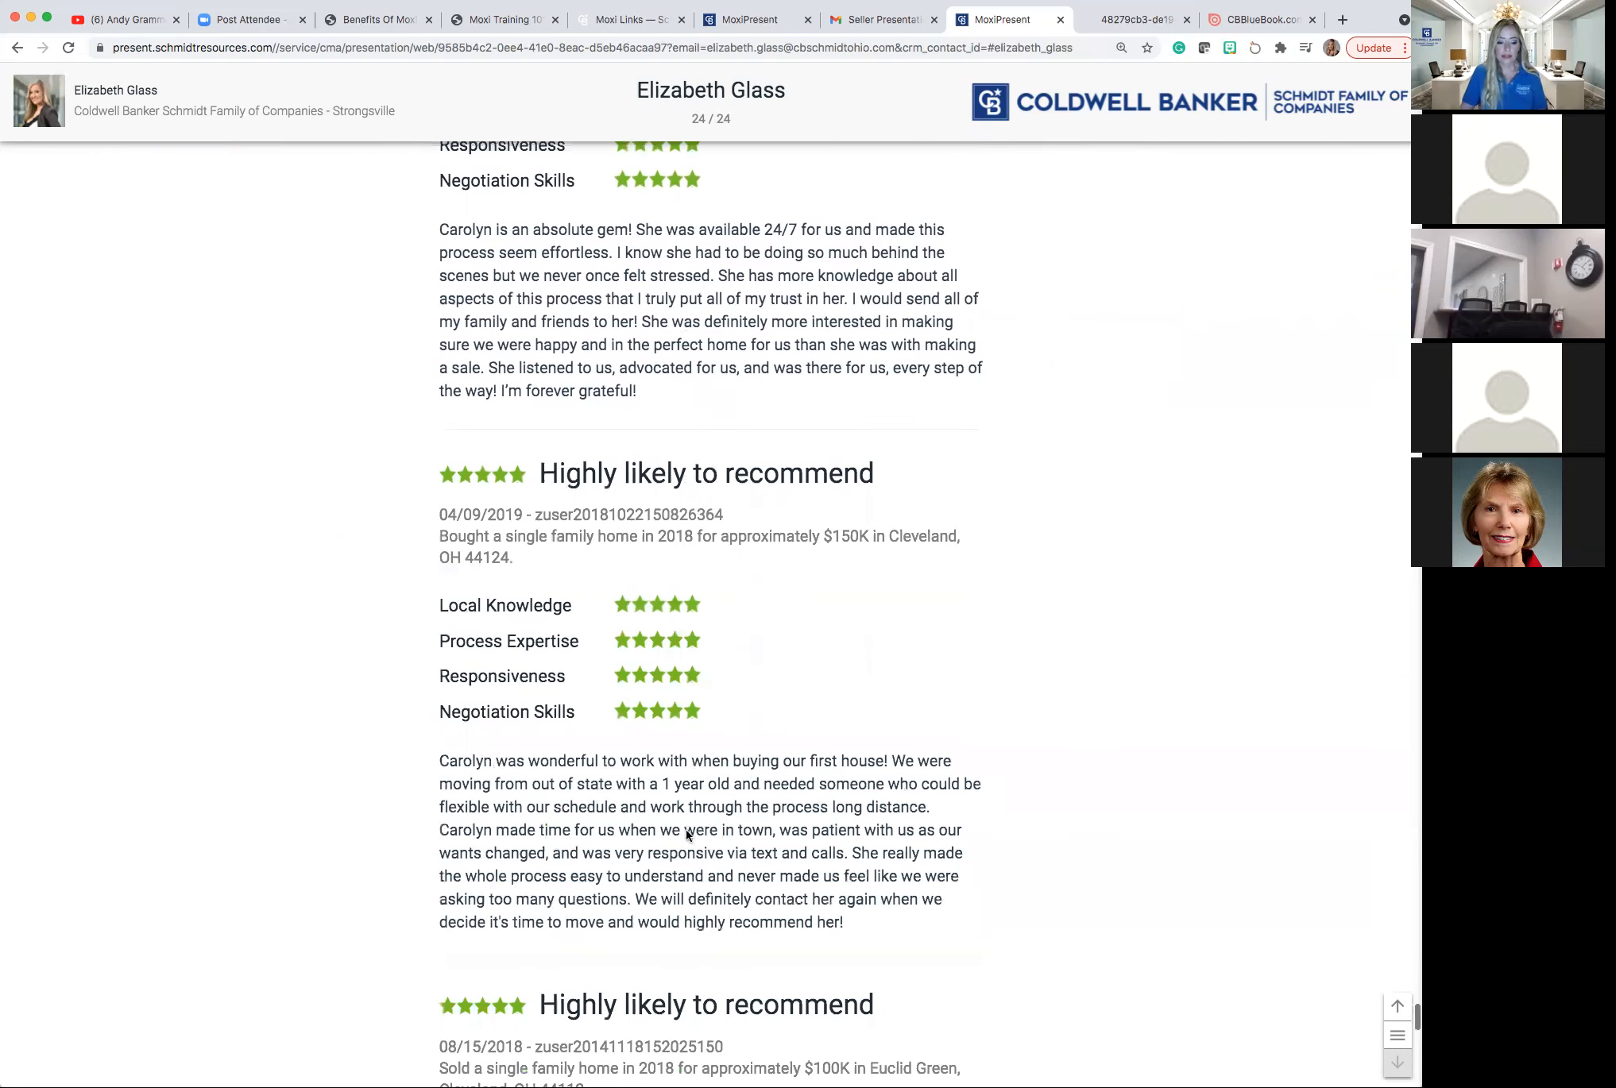
scroll(687, 832, "down", 7)
scroll(688, 834, "down", 3)
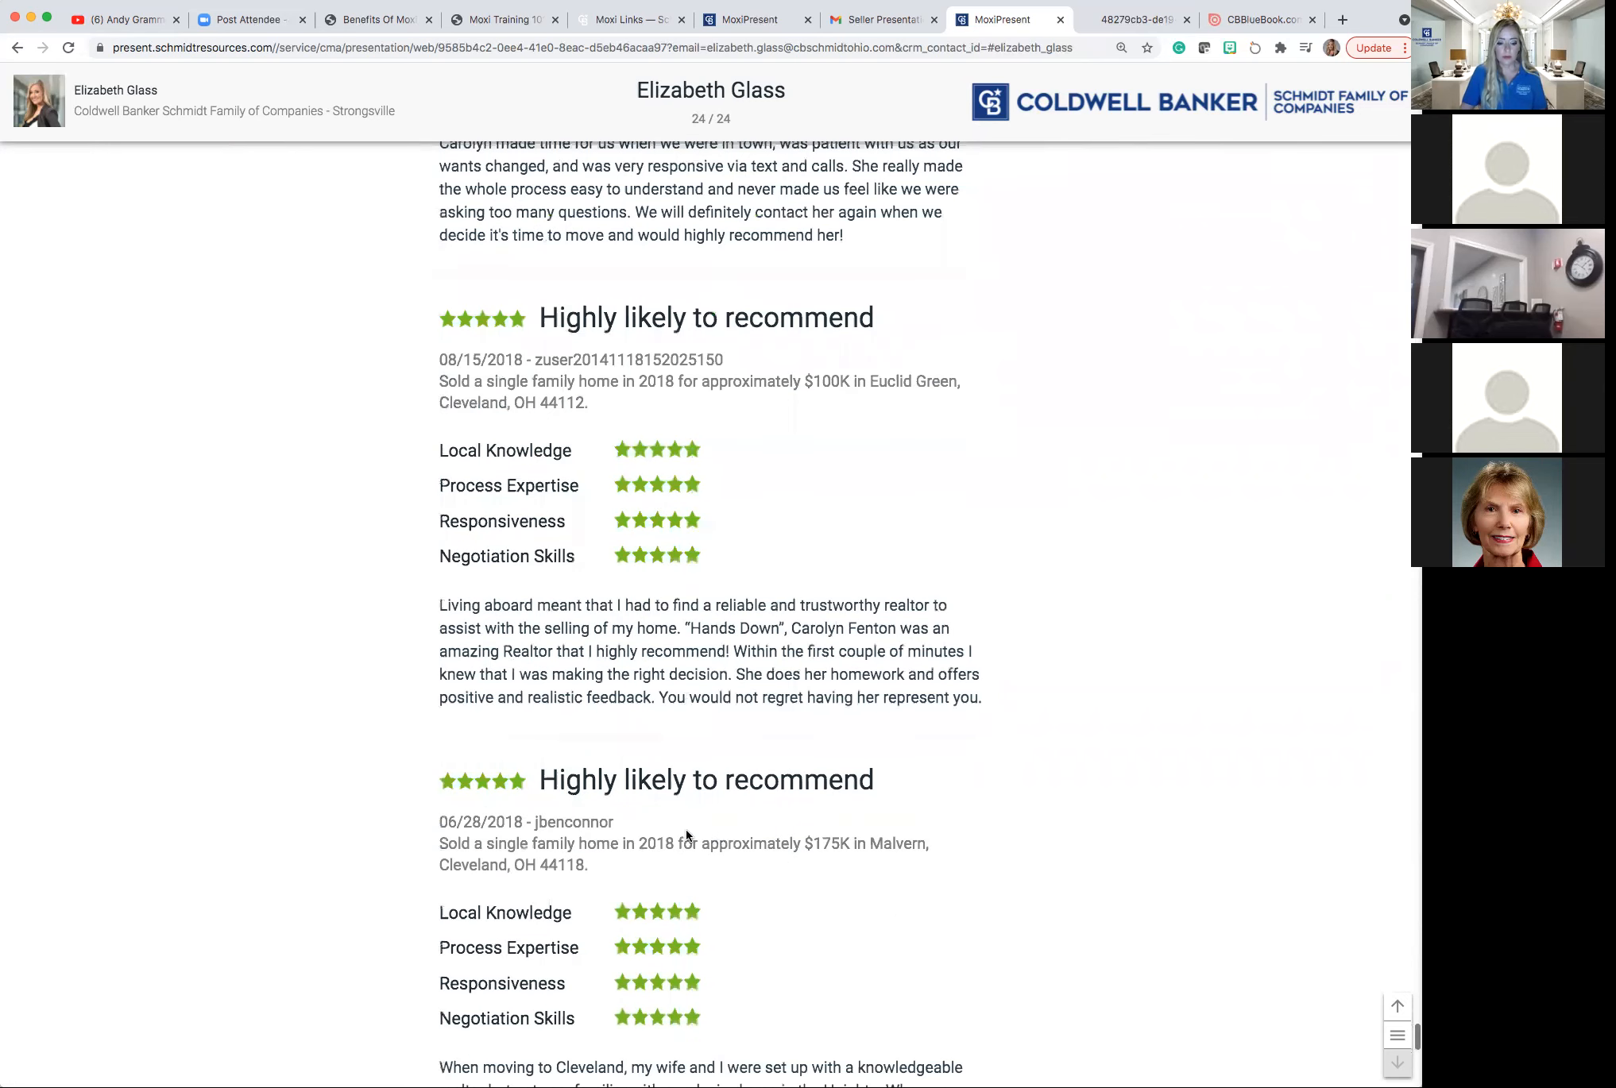
scroll(686, 835, "down", 5)
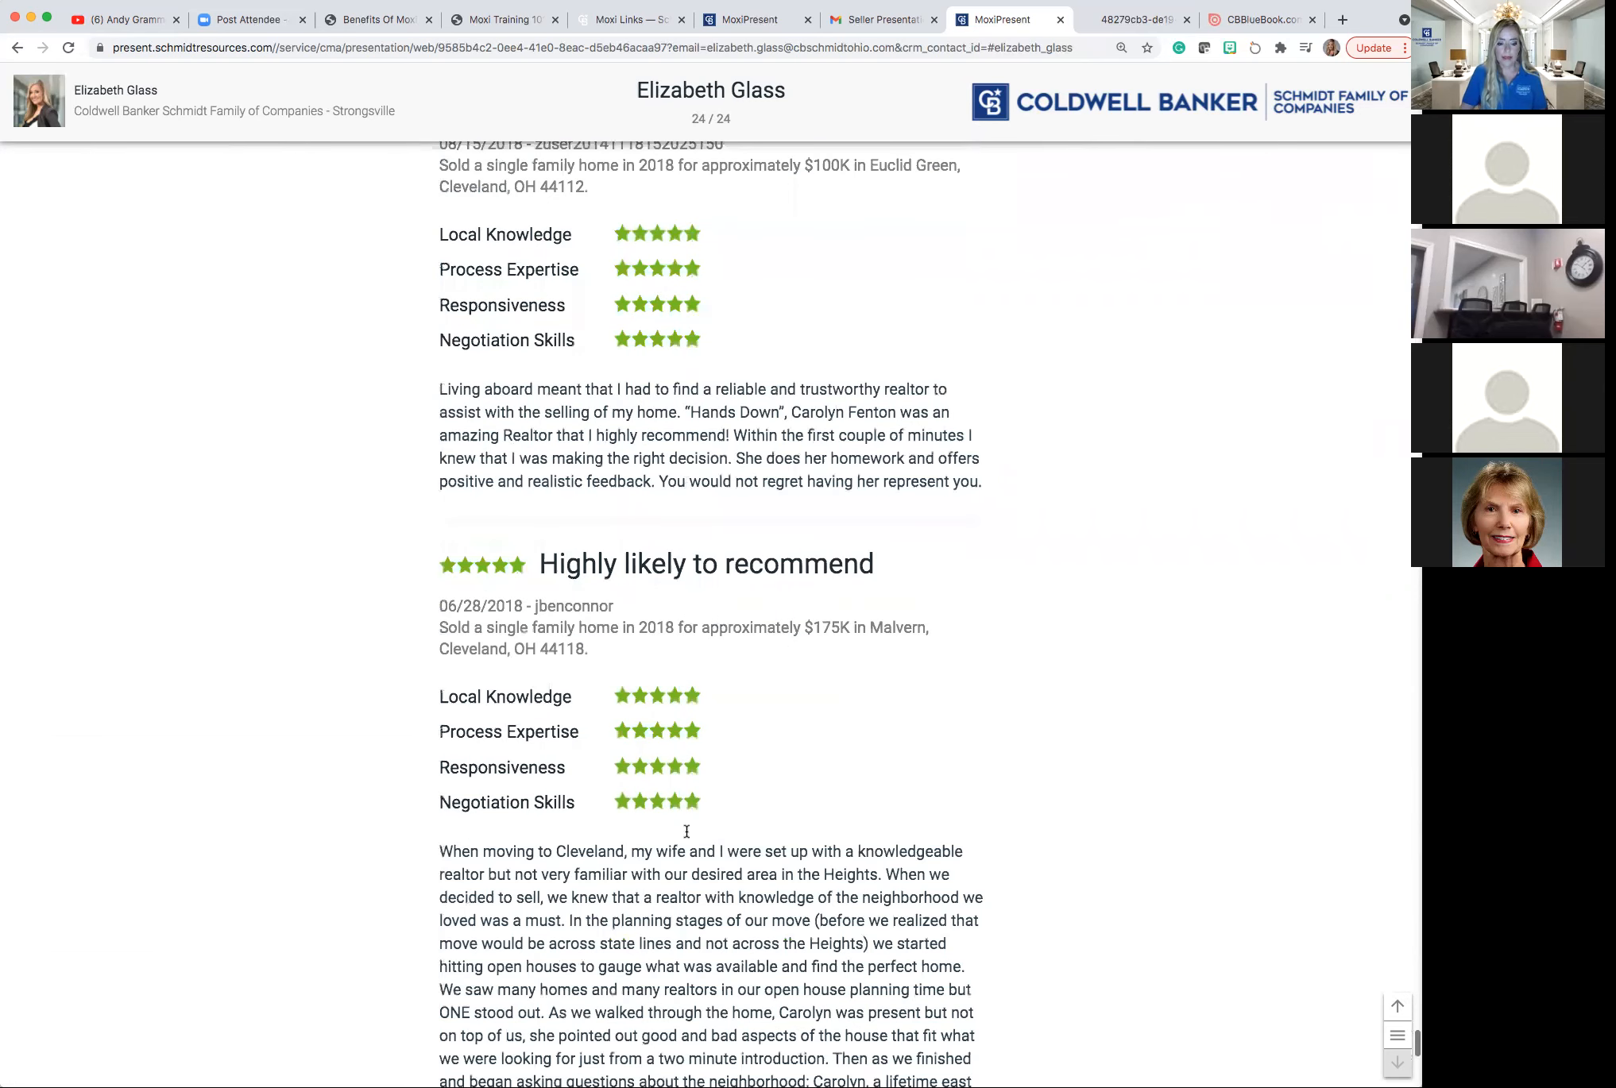
scroll(686, 831, "down", 3)
scroll(686, 831, "down", 6)
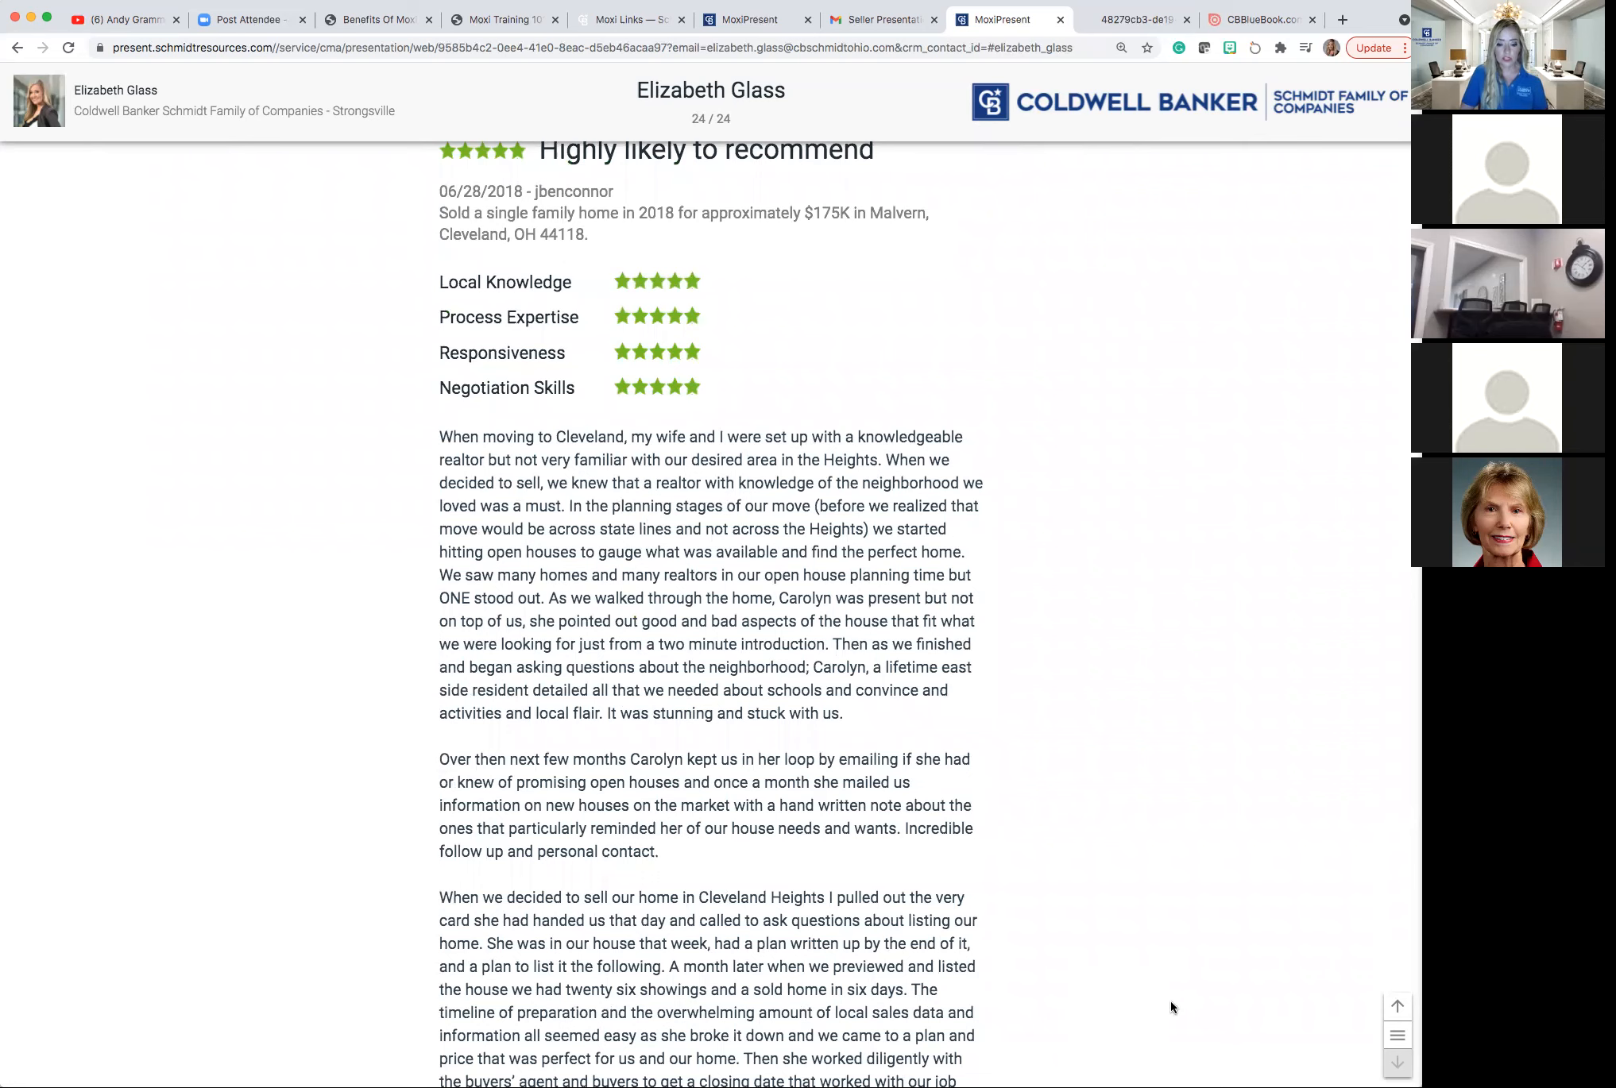
left_click(1398, 1008)
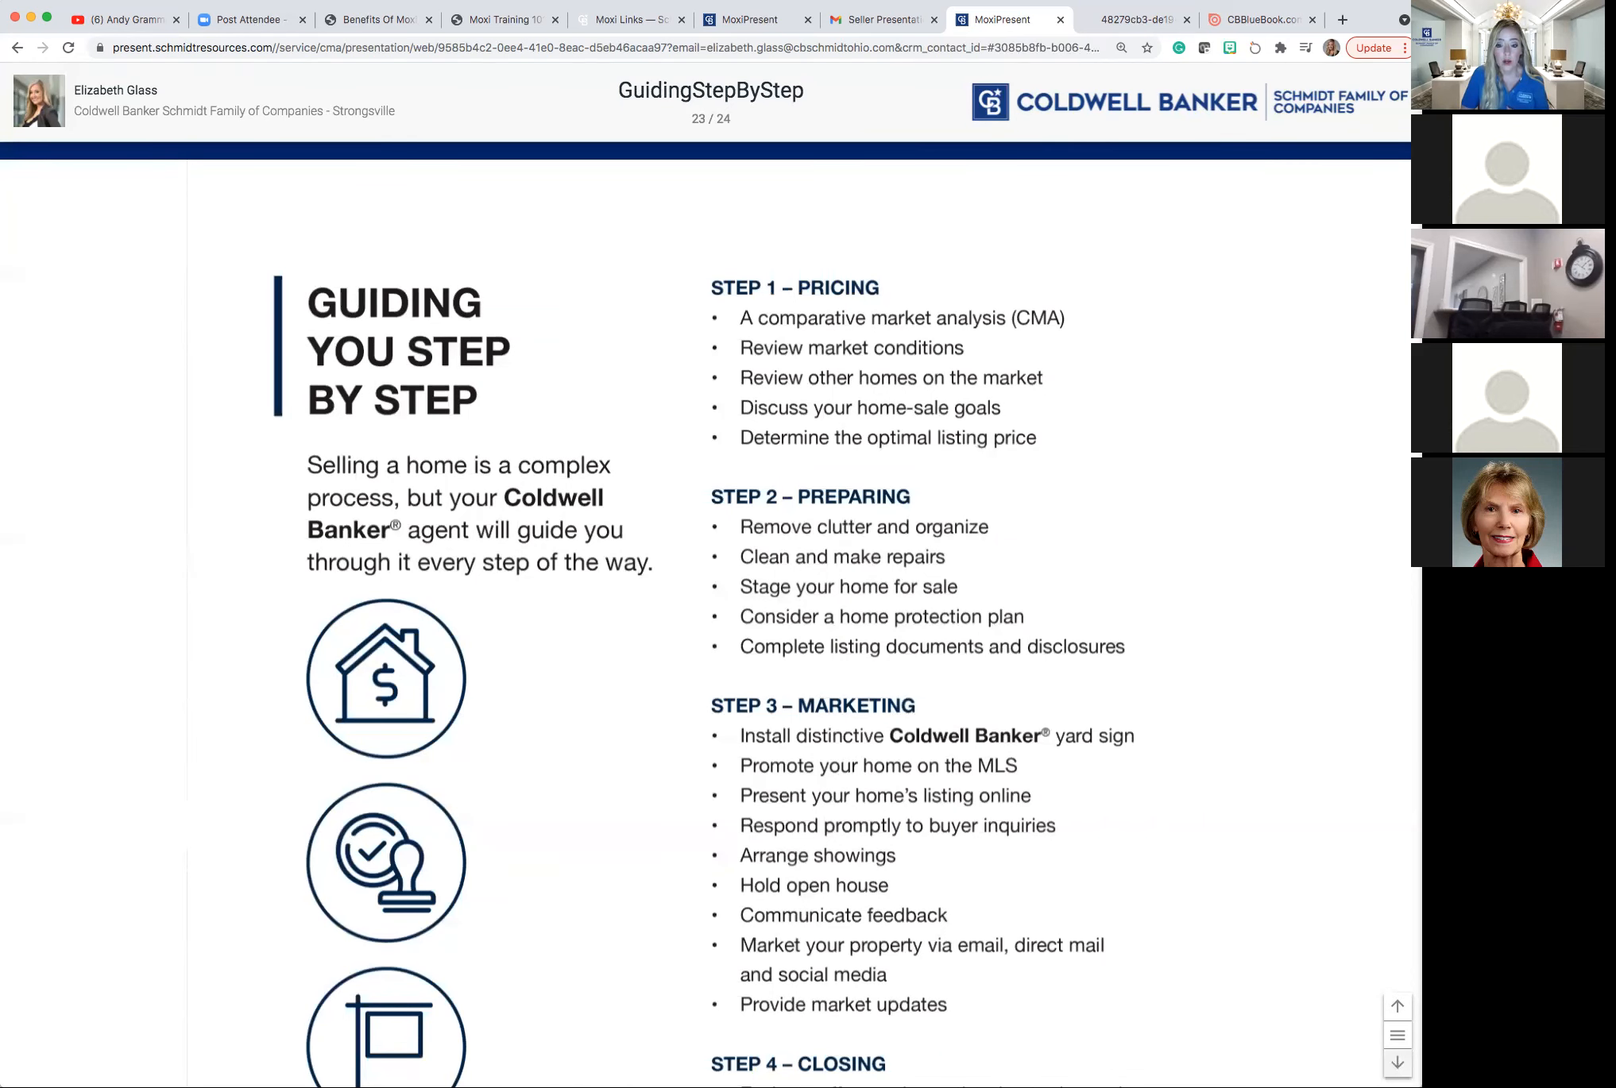
left_click(1398, 1063)
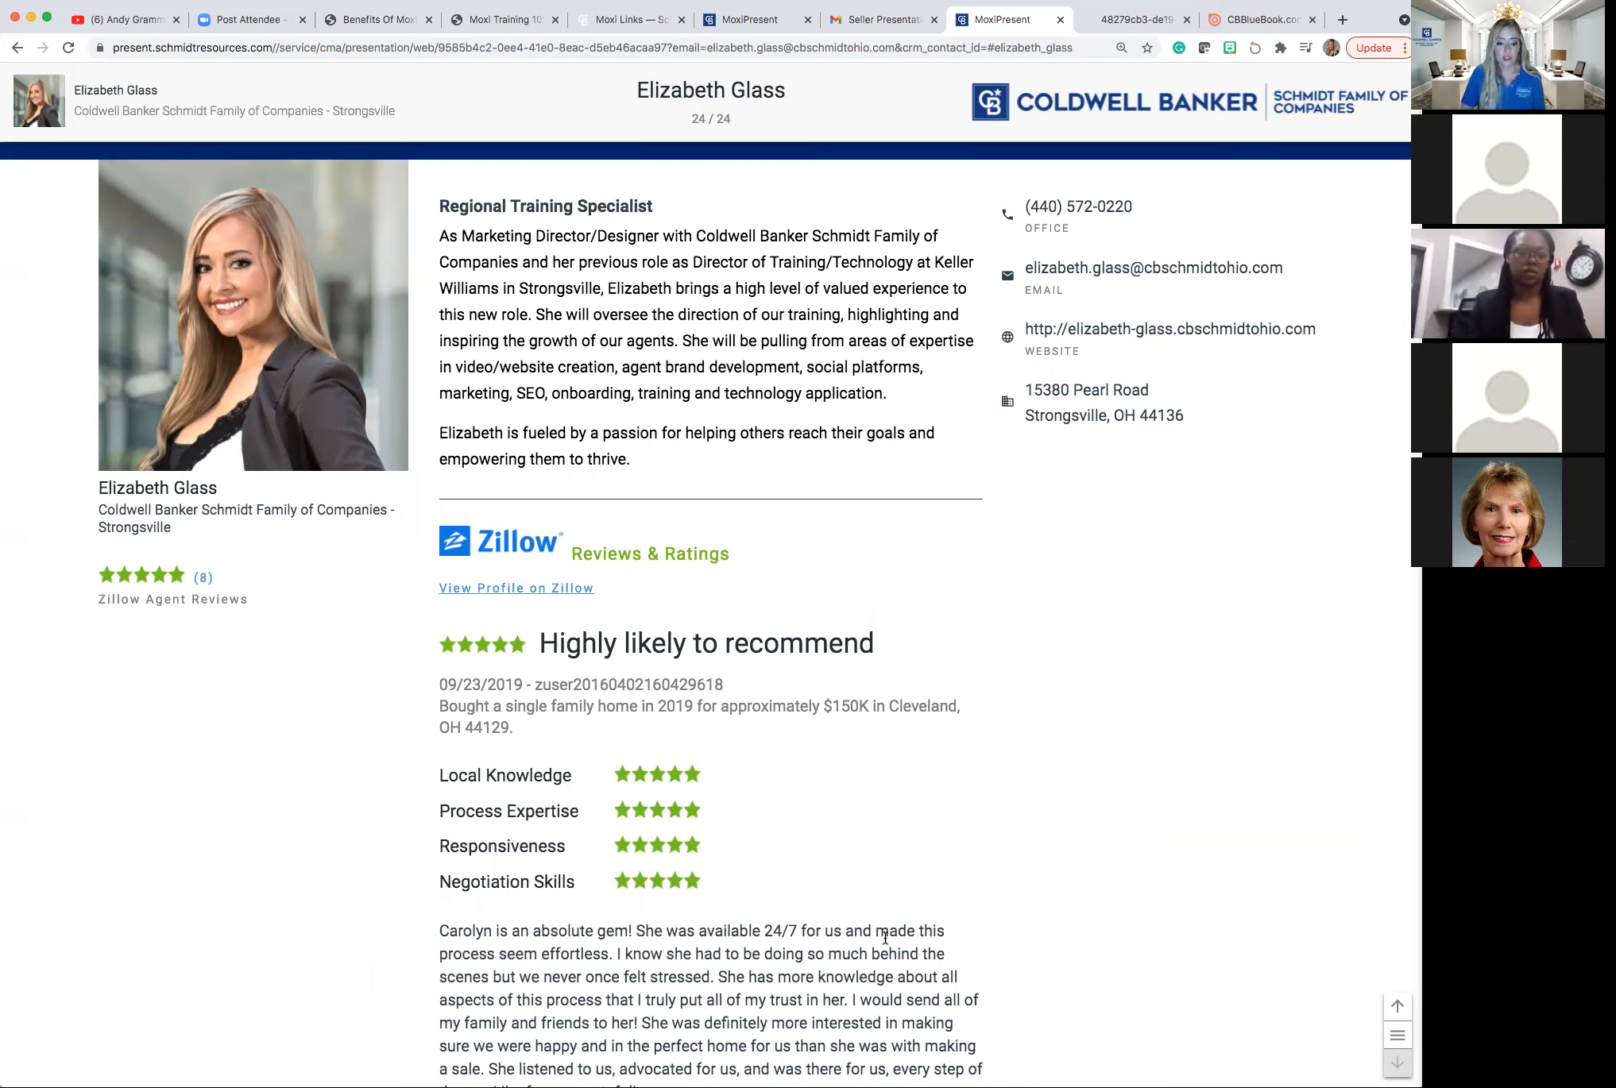
scroll(885, 938, "down", 1)
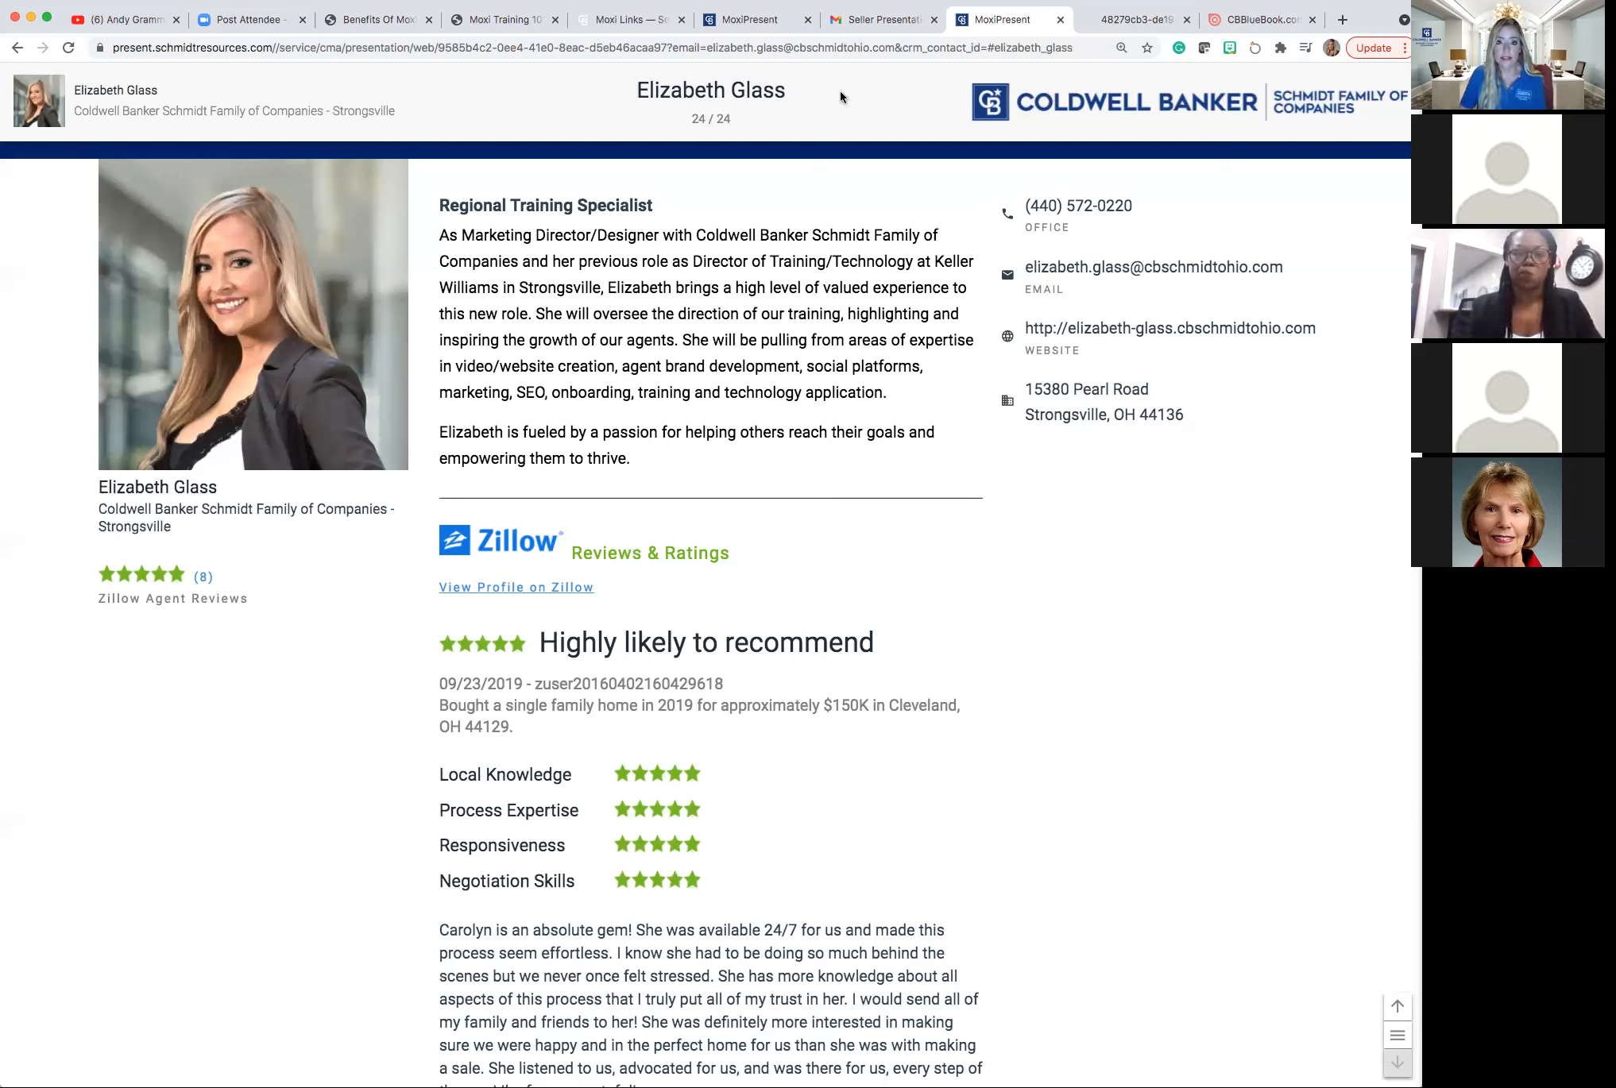
Glance at the Seller Presentation email, then bring up the deck's slide index.
left_click(849, 25)
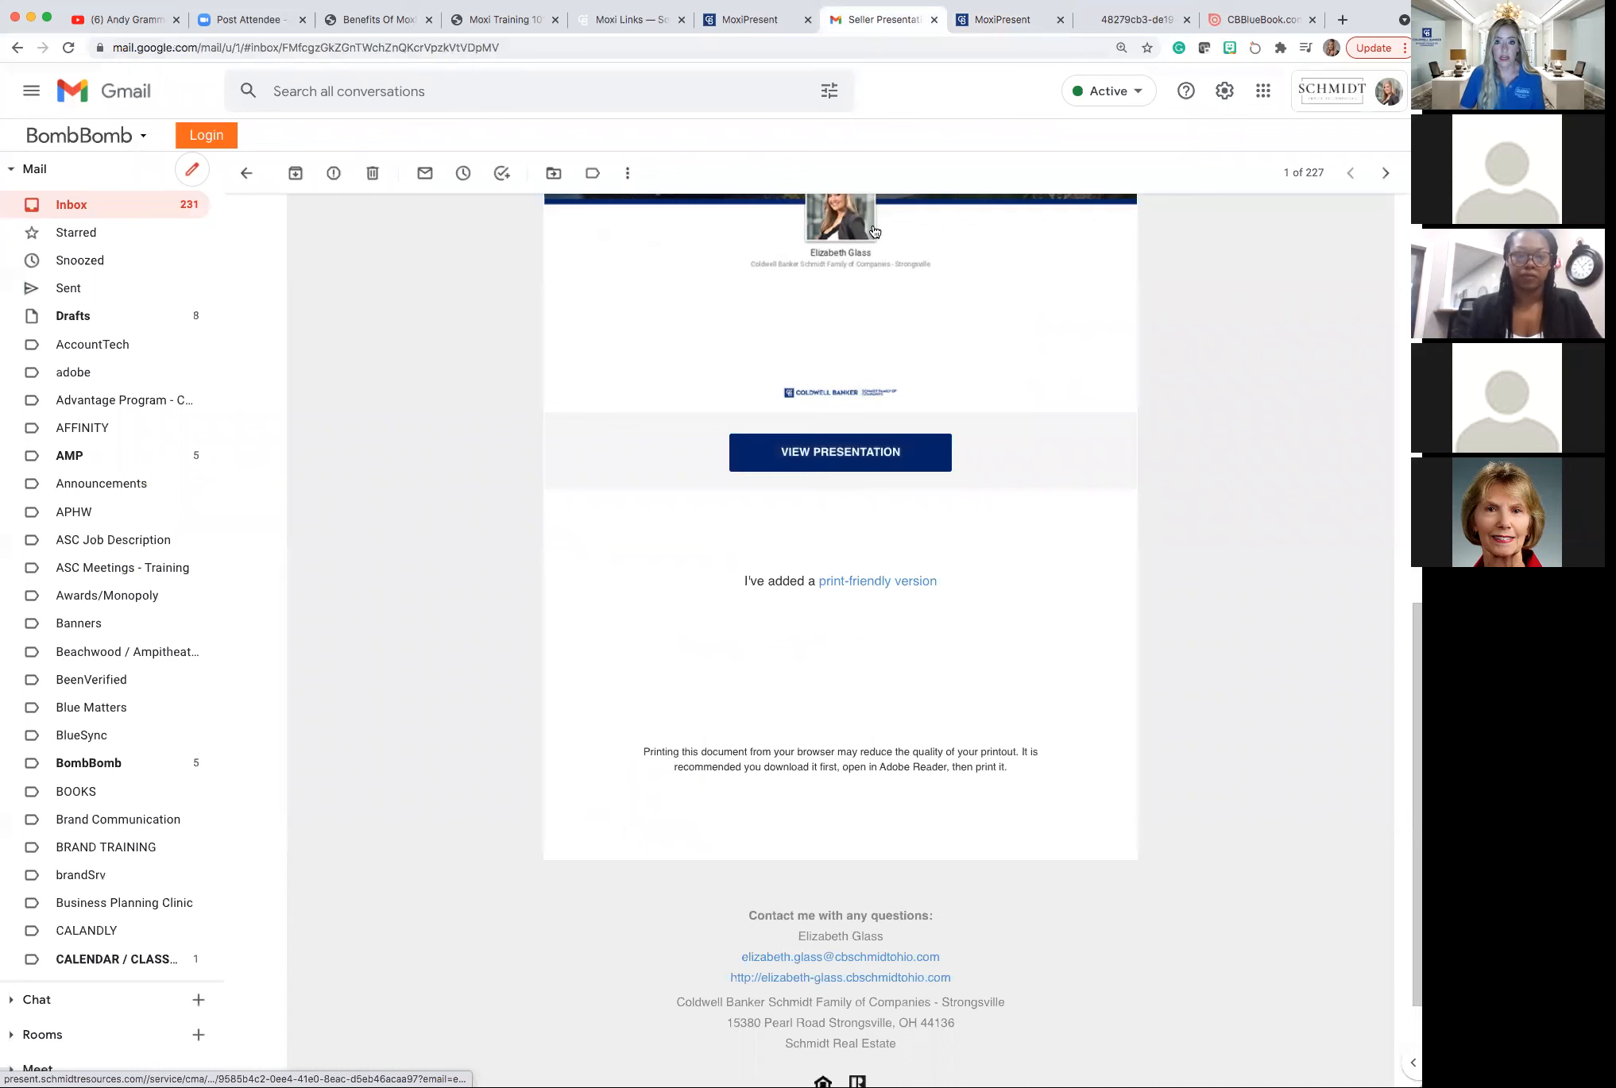
left_click(959, 27)
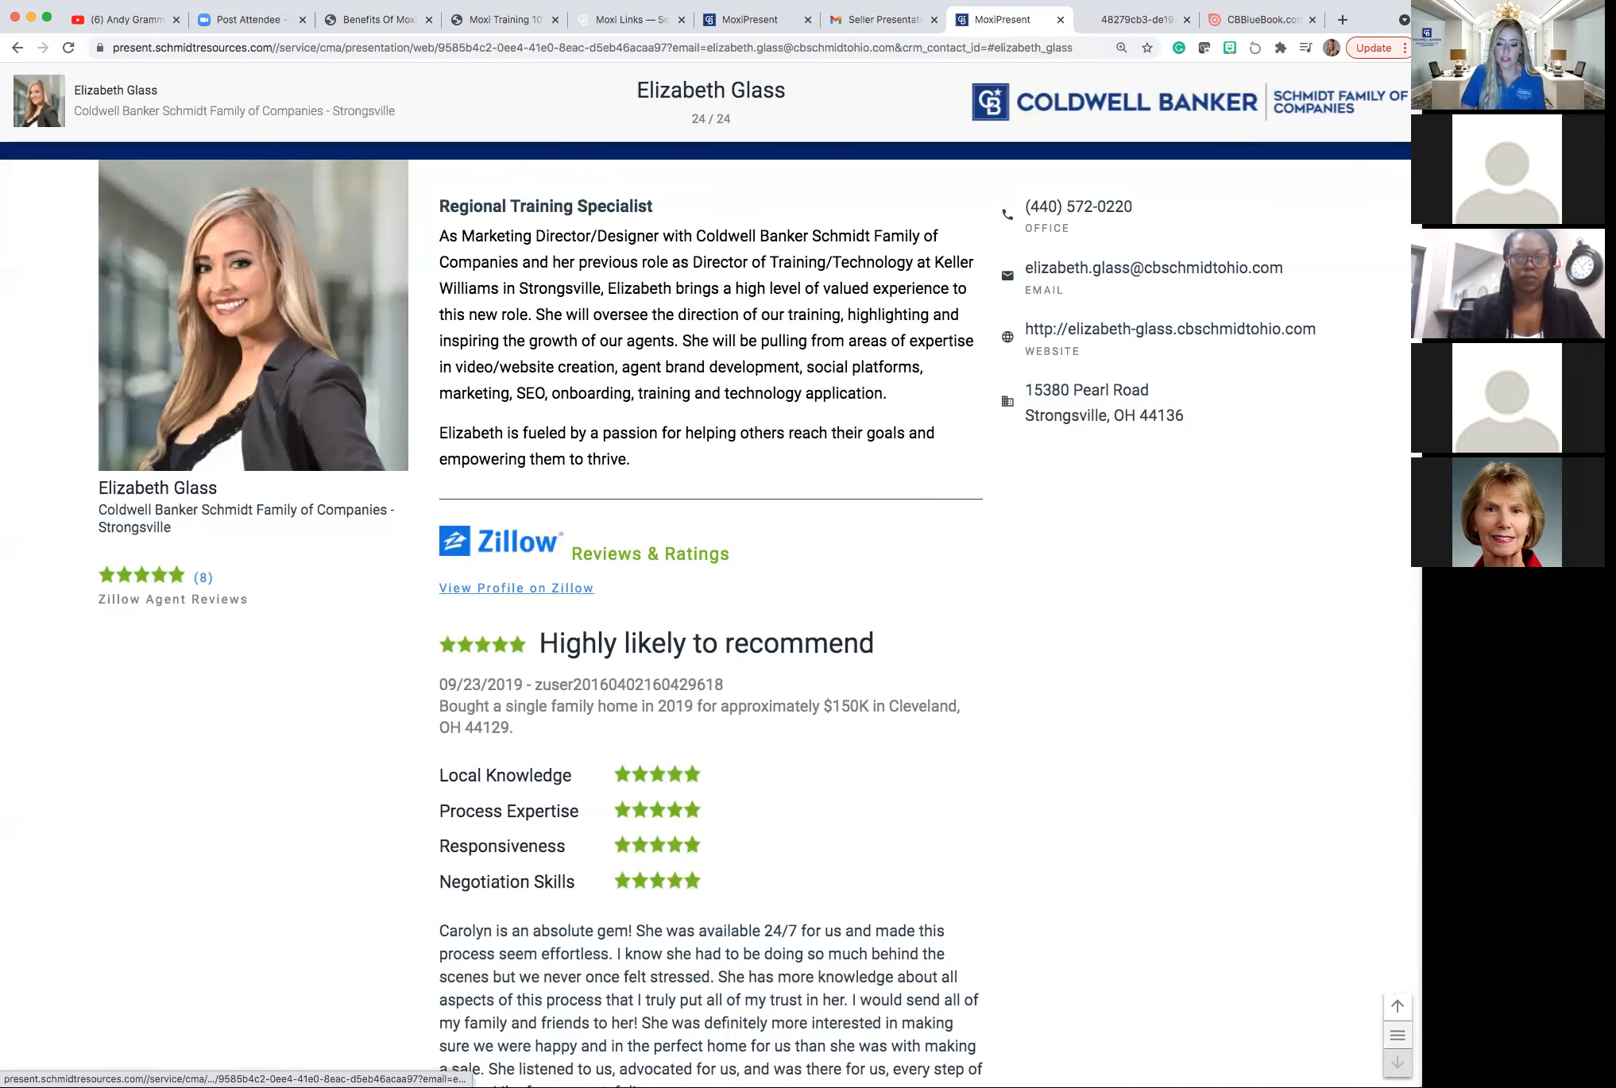
left_click(1398, 1035)
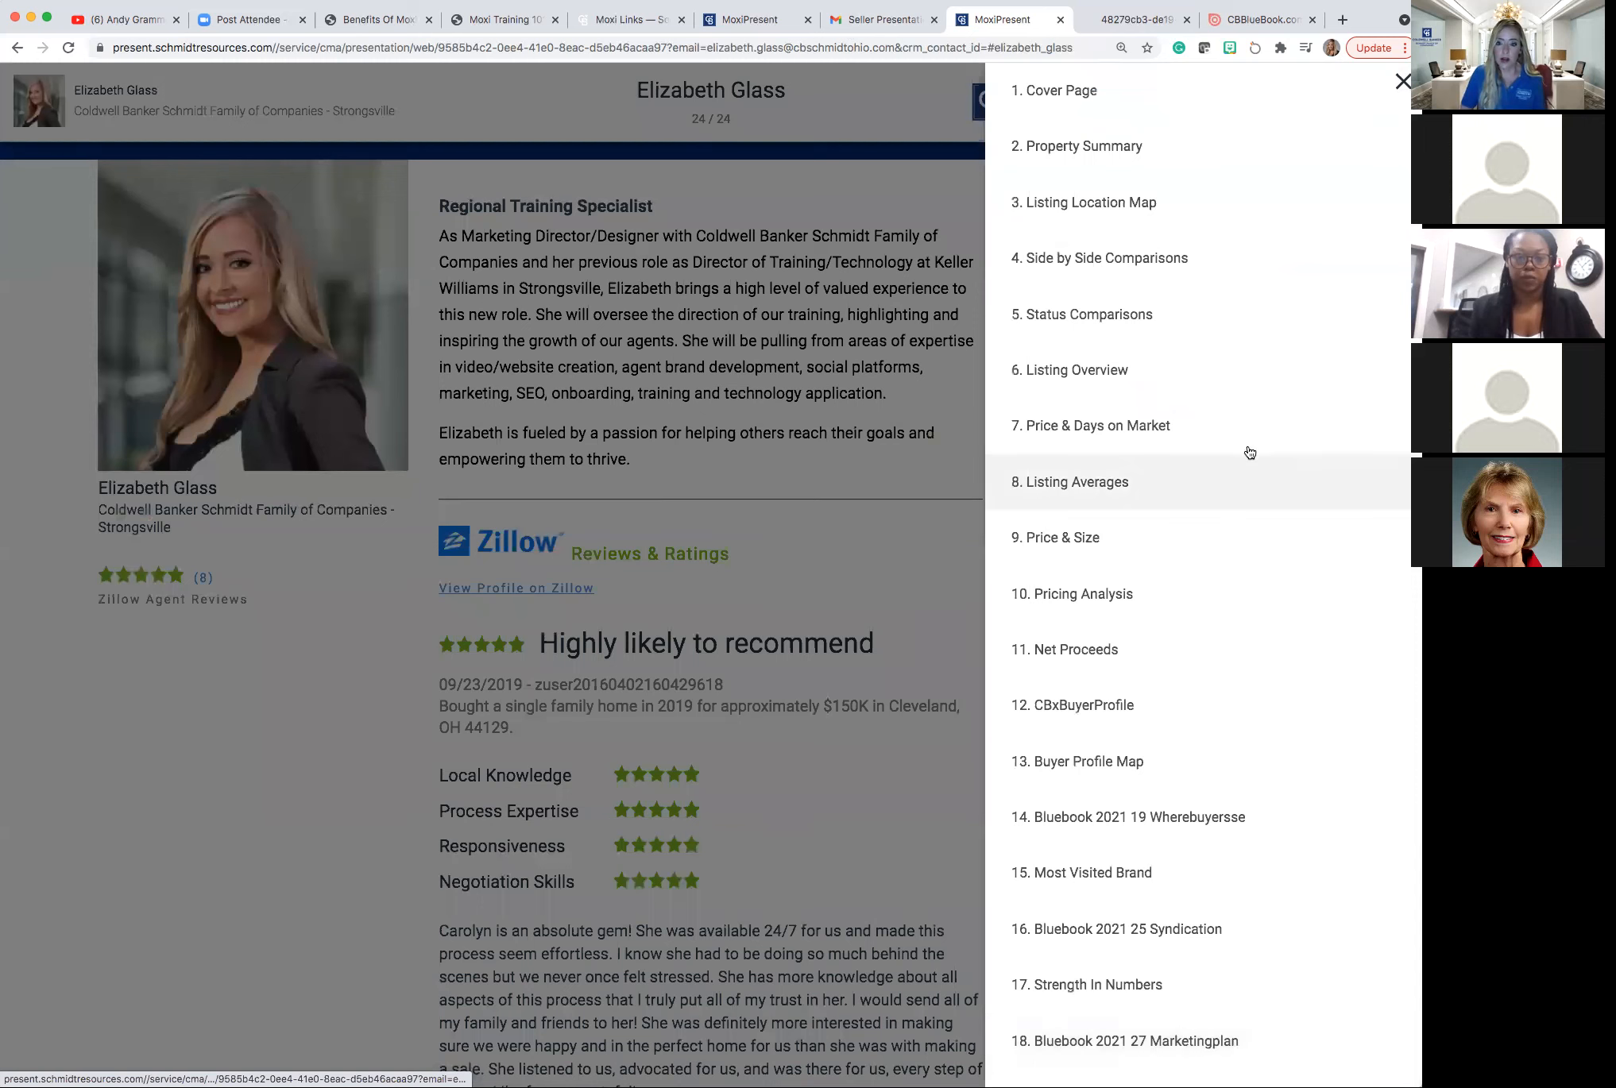
Jump to slide 4, Side by Side Comparisons, with a quick check of the Seller Presentation email.
left_click(1234, 256)
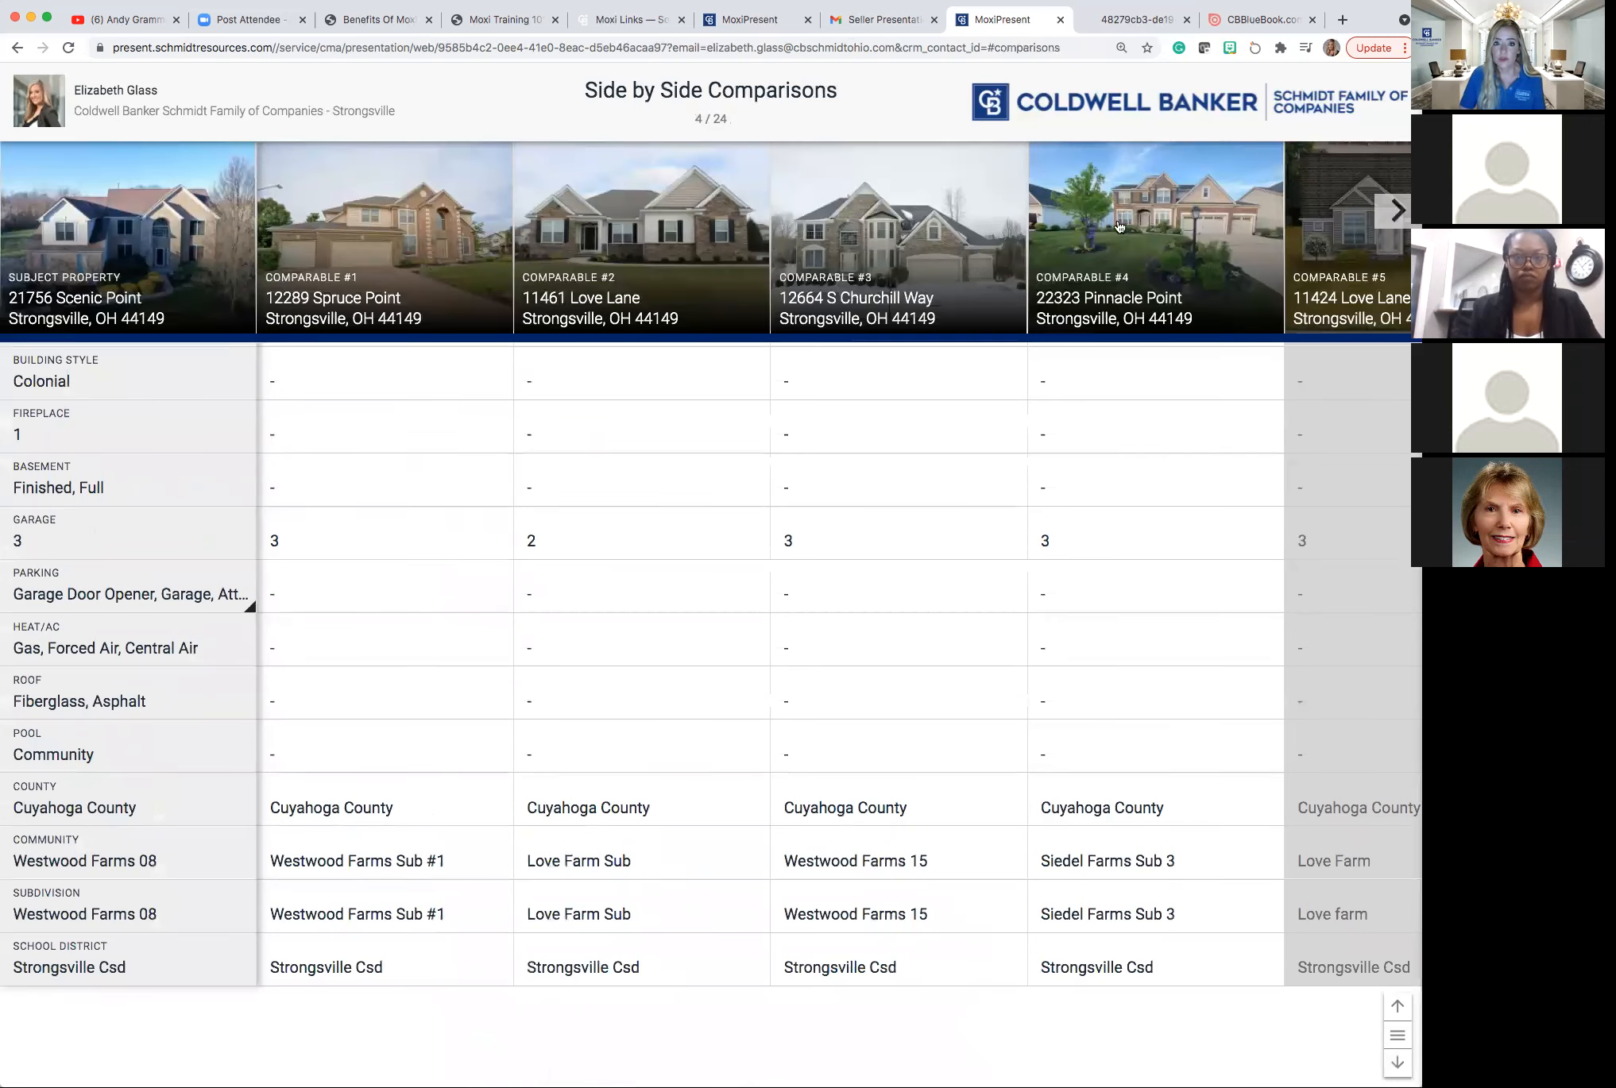
left_click(869, 25)
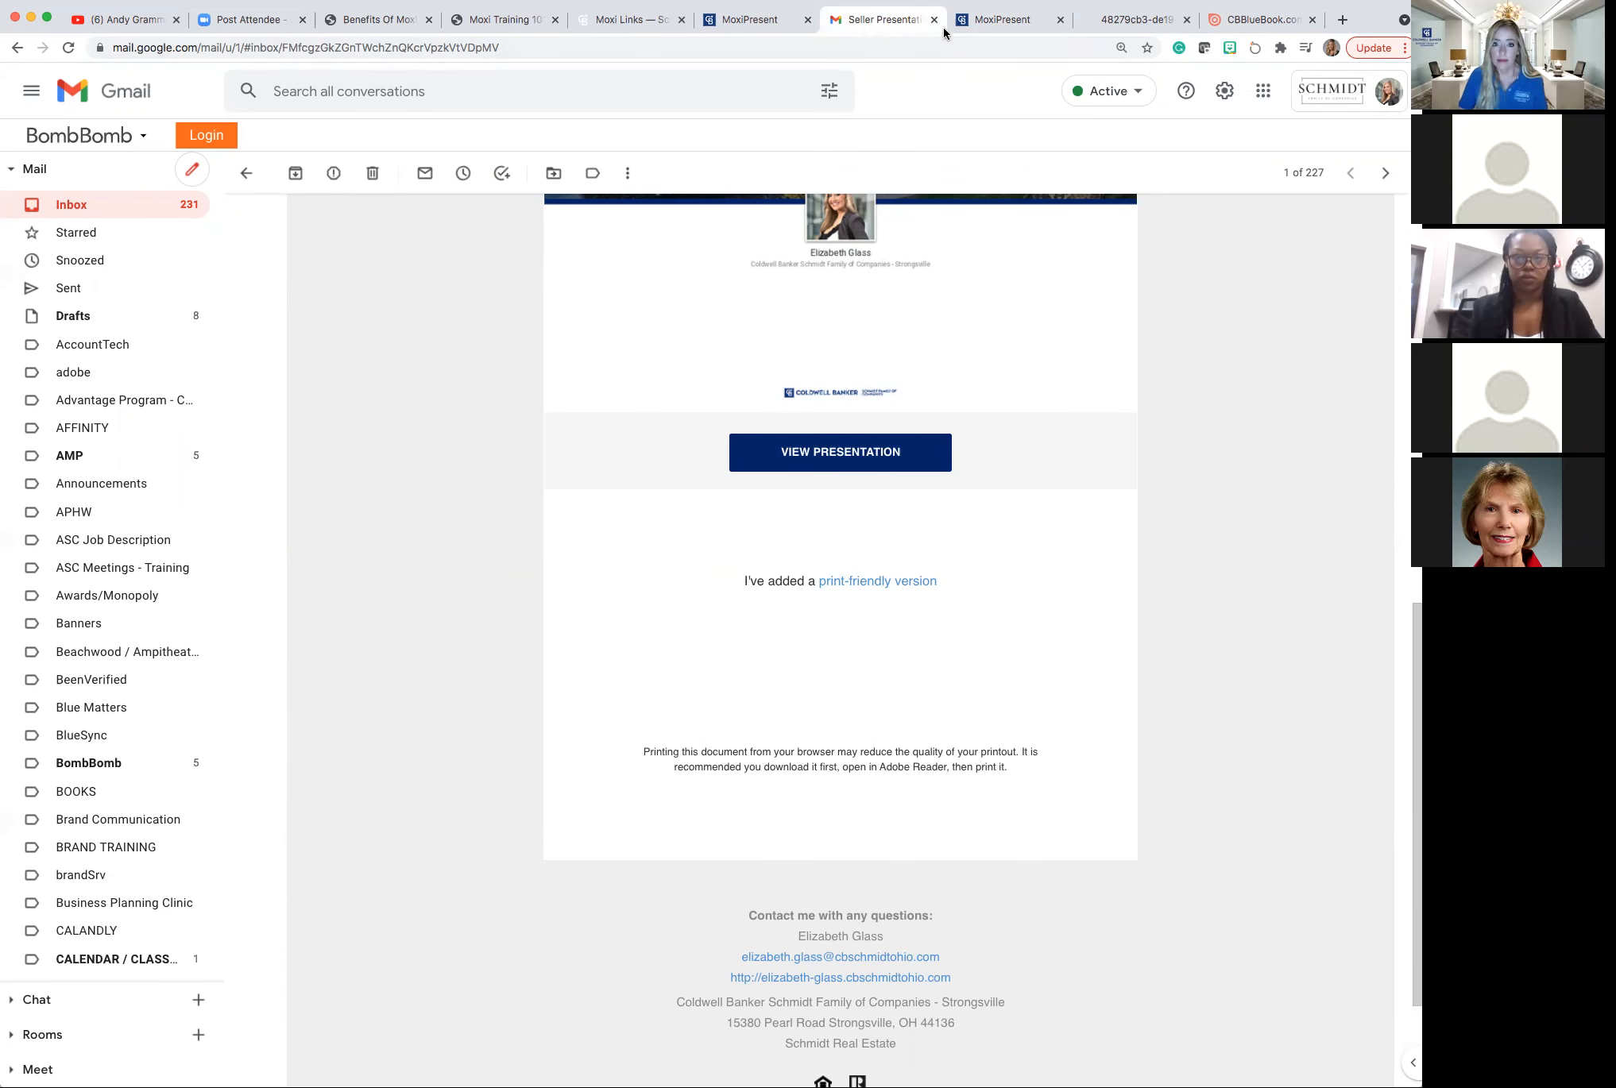
left_click(984, 23)
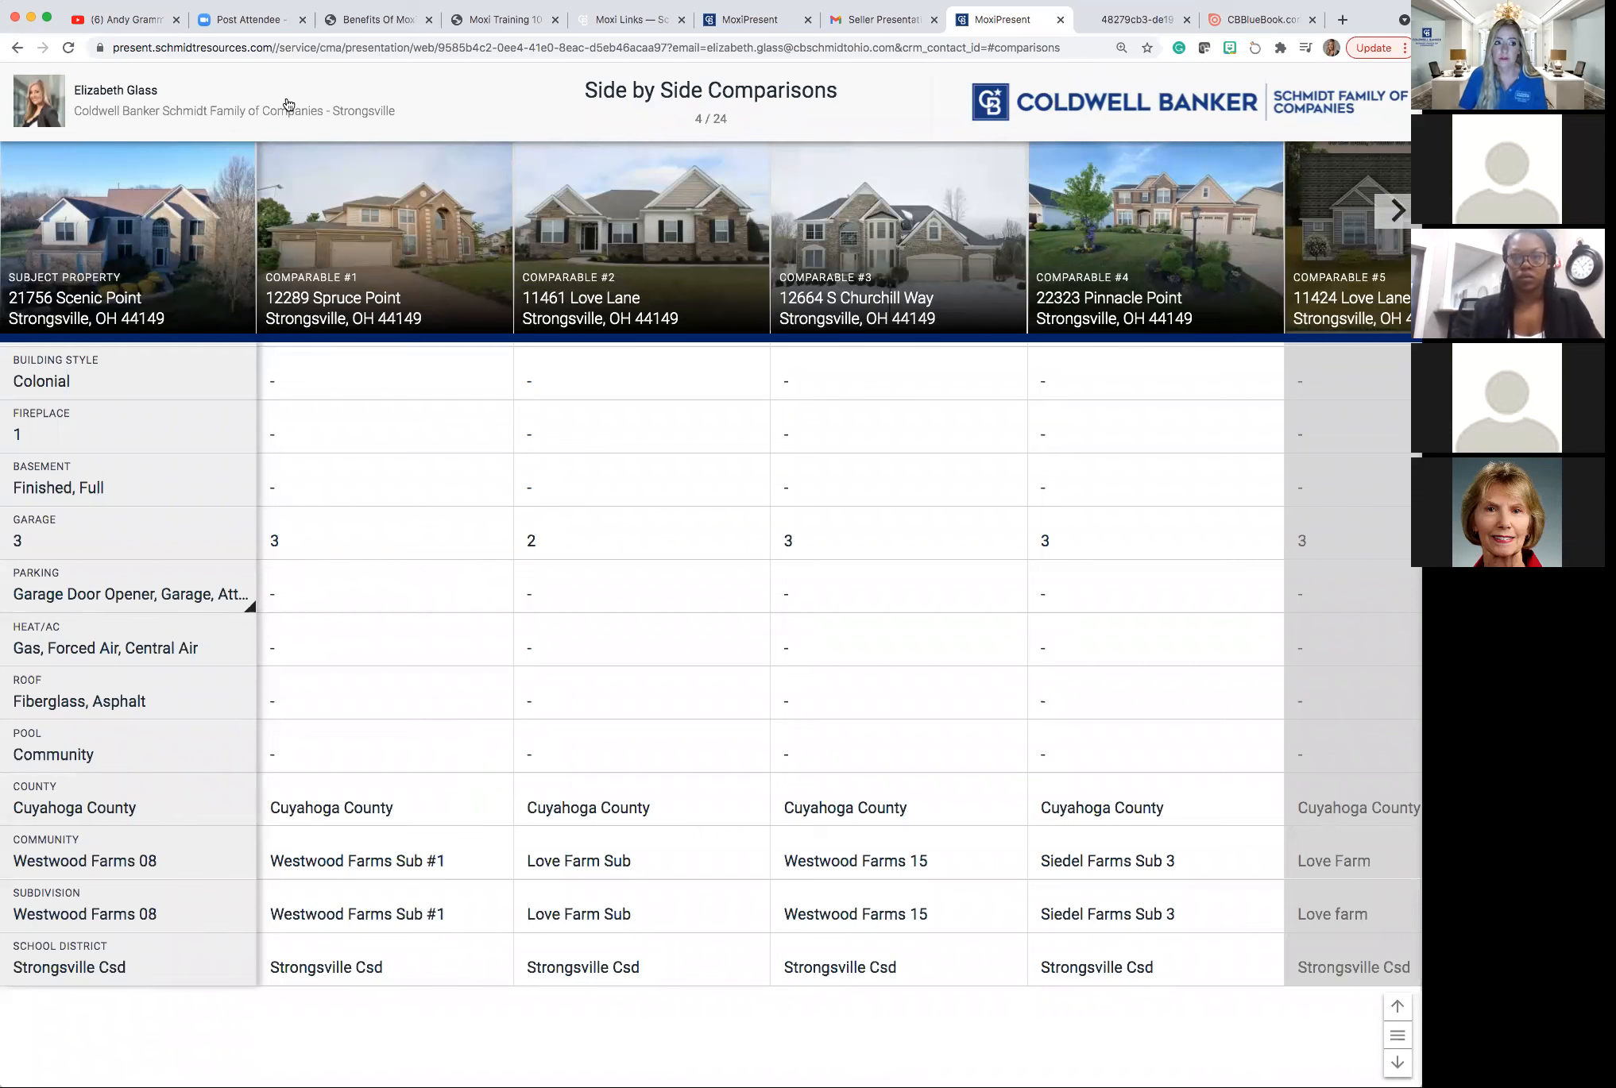
Reload the presentation, checking the email while it rebuilds to the 'Presentation ready!' screen.
left_click(68, 52)
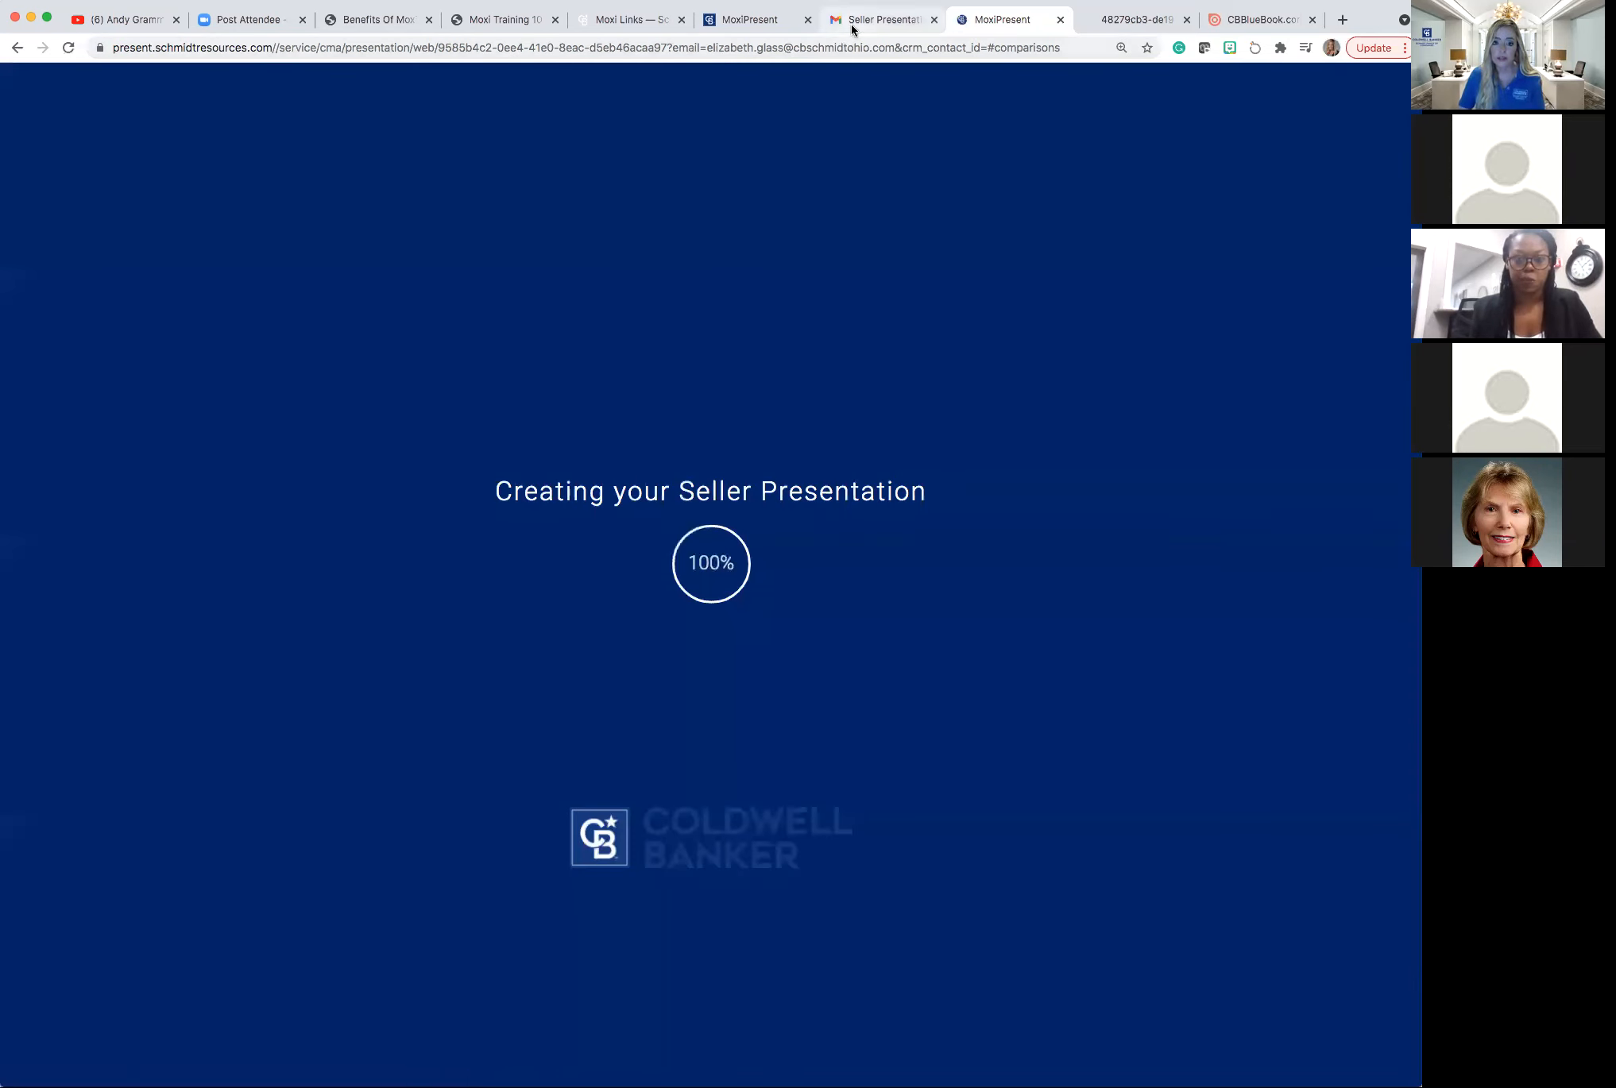
left_click(852, 24)
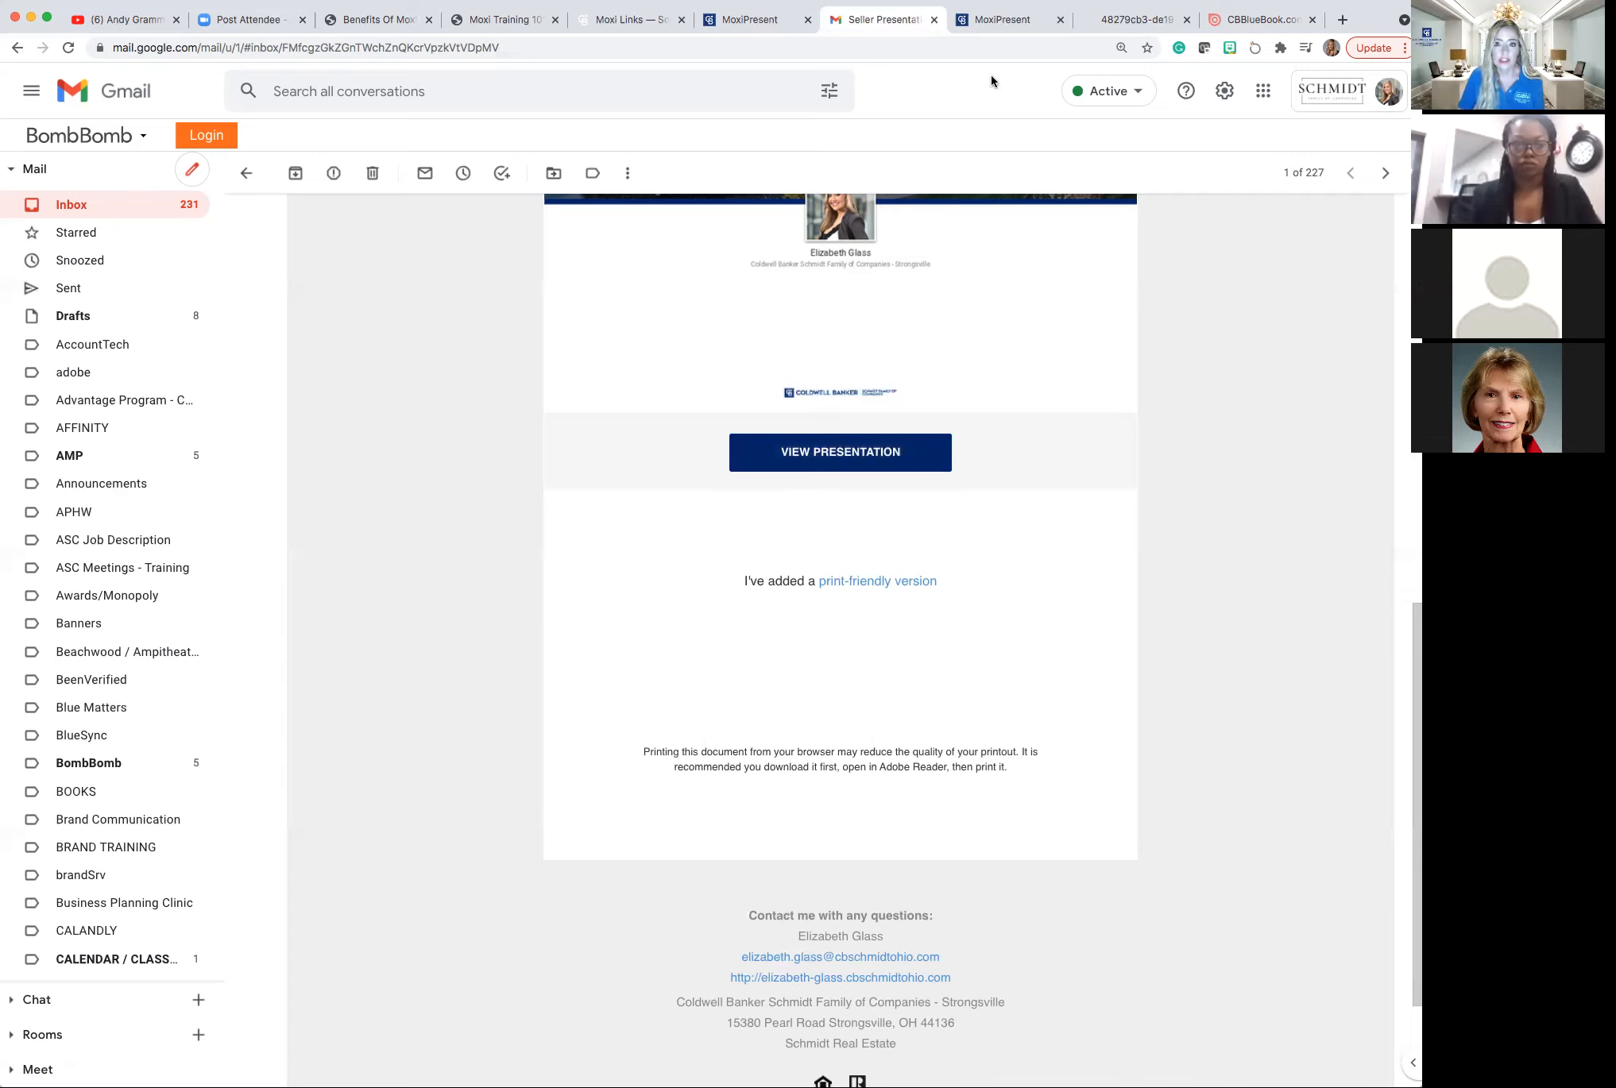
left_click(1003, 26)
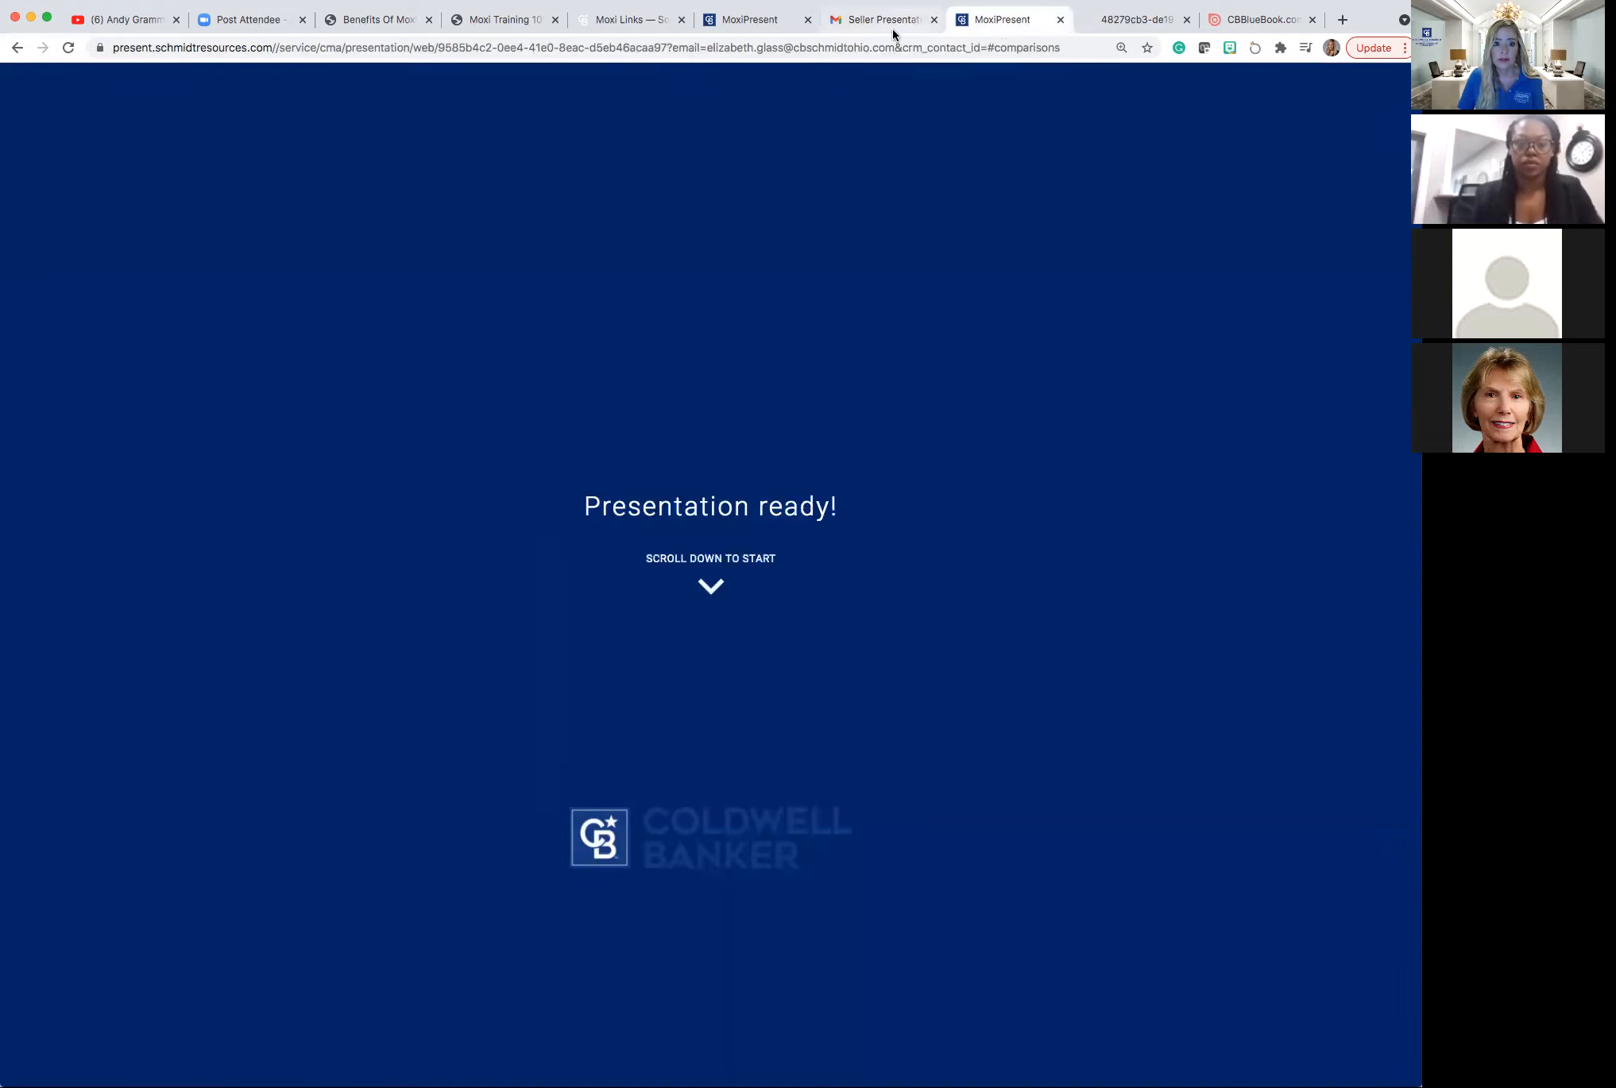
Dismiss the tab's context menu and switch to the My Presentations dashboard.
right_click(747, 22)
key("Escape")
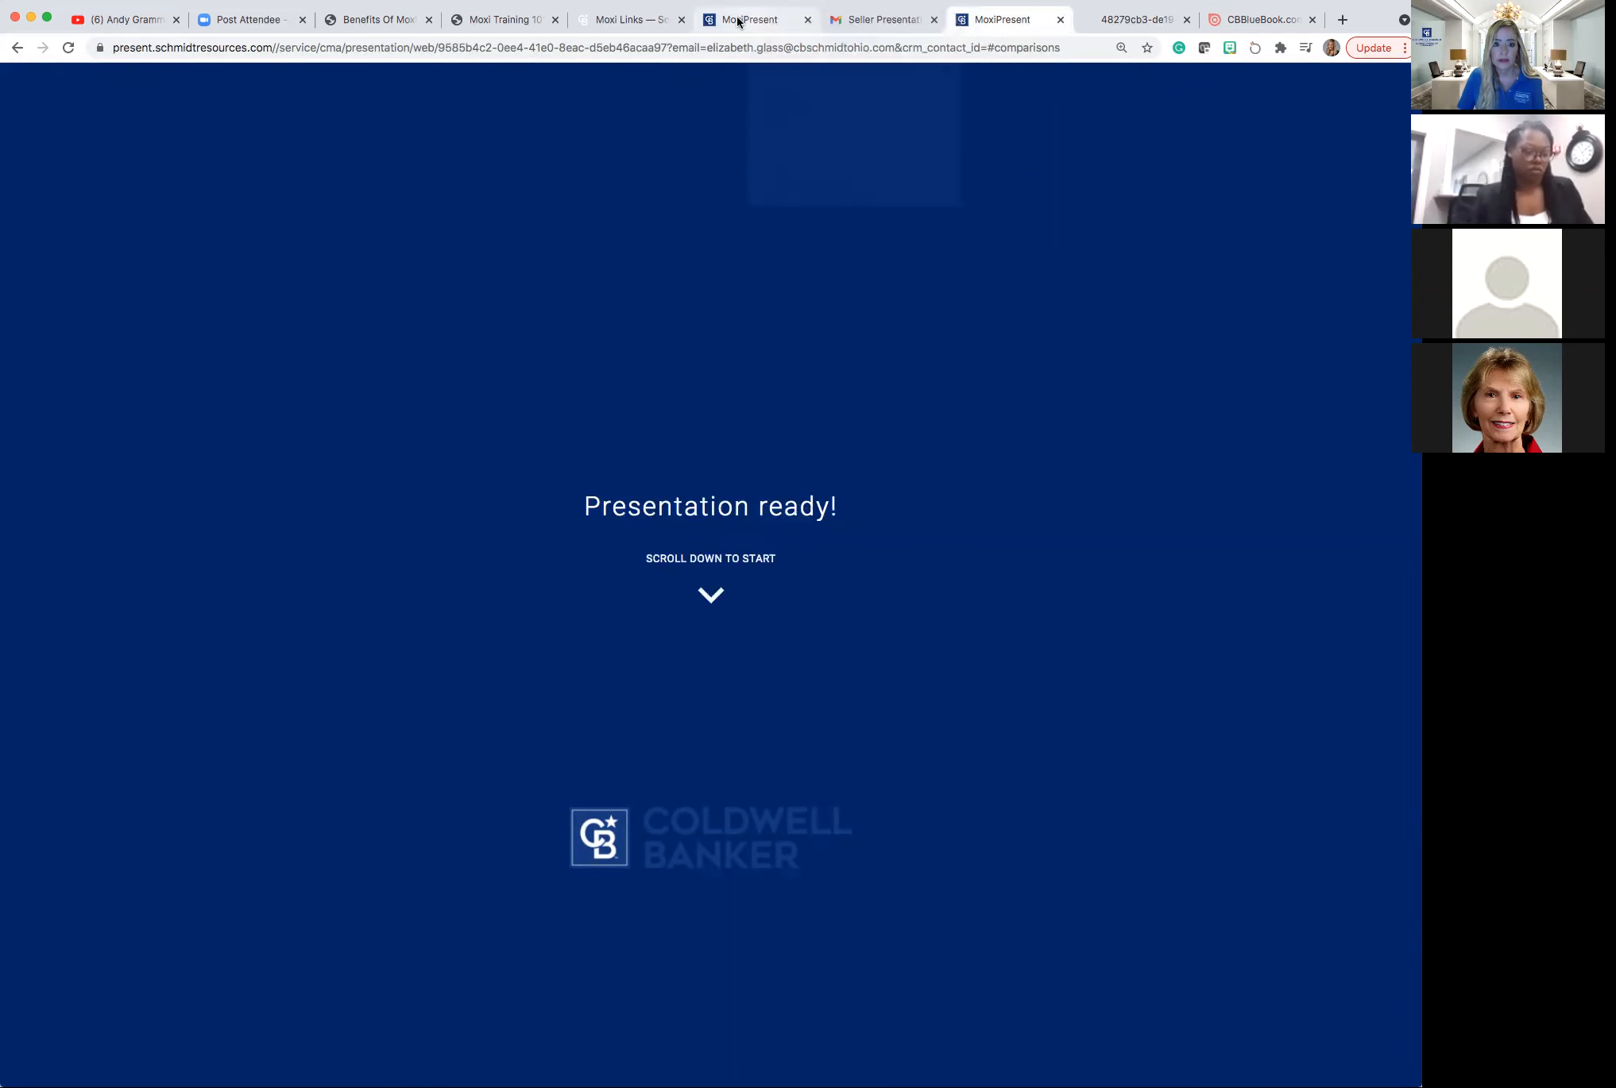
left_click(737, 21)
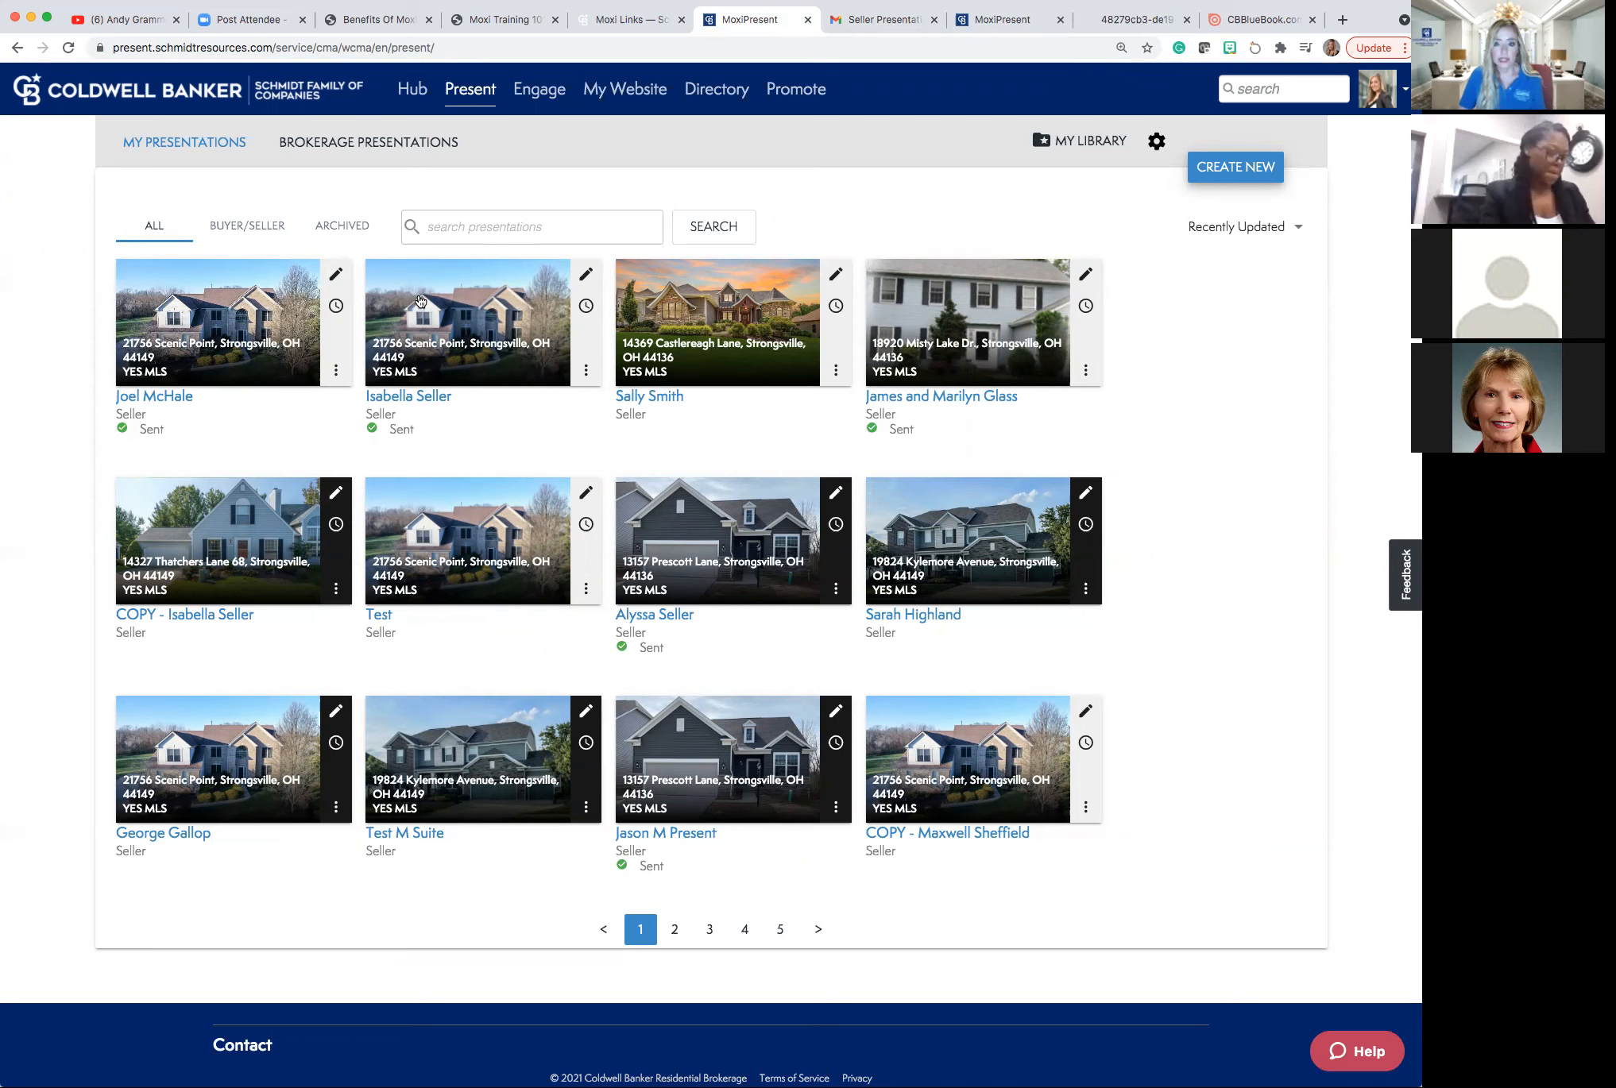
Start a new presentation, choose the Seller (traditional CMA) type, and continue to templates.
left_click(1192, 176)
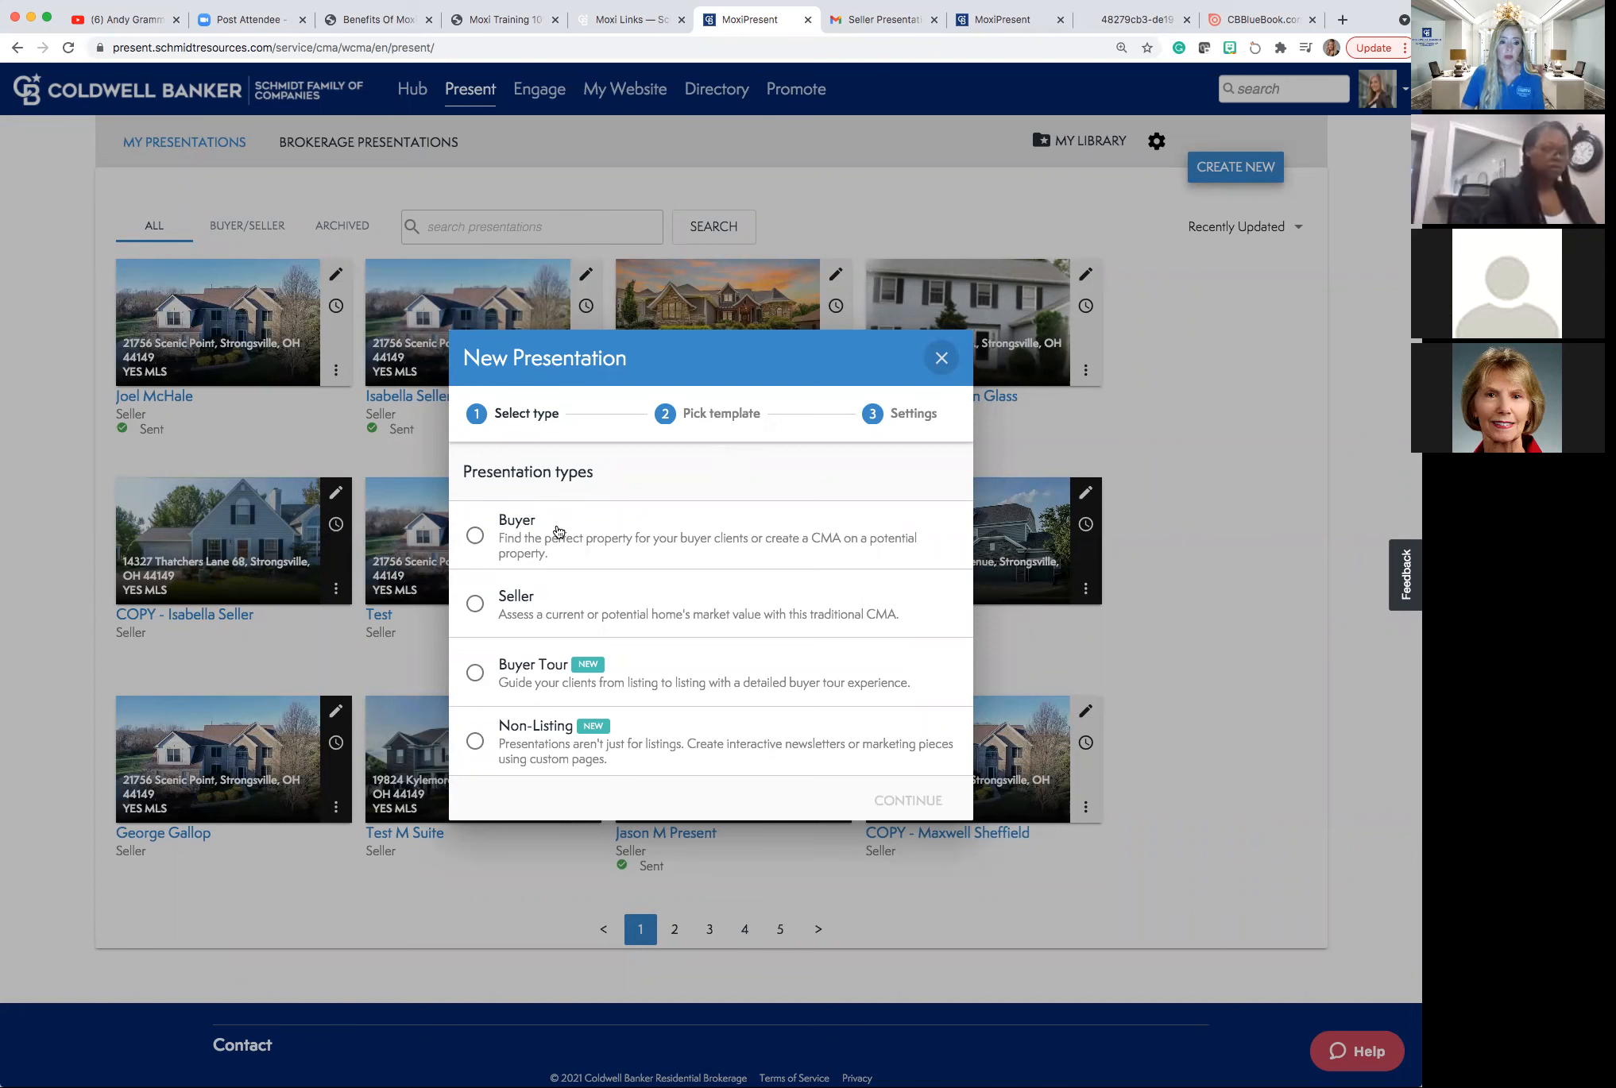
left_click(475, 605)
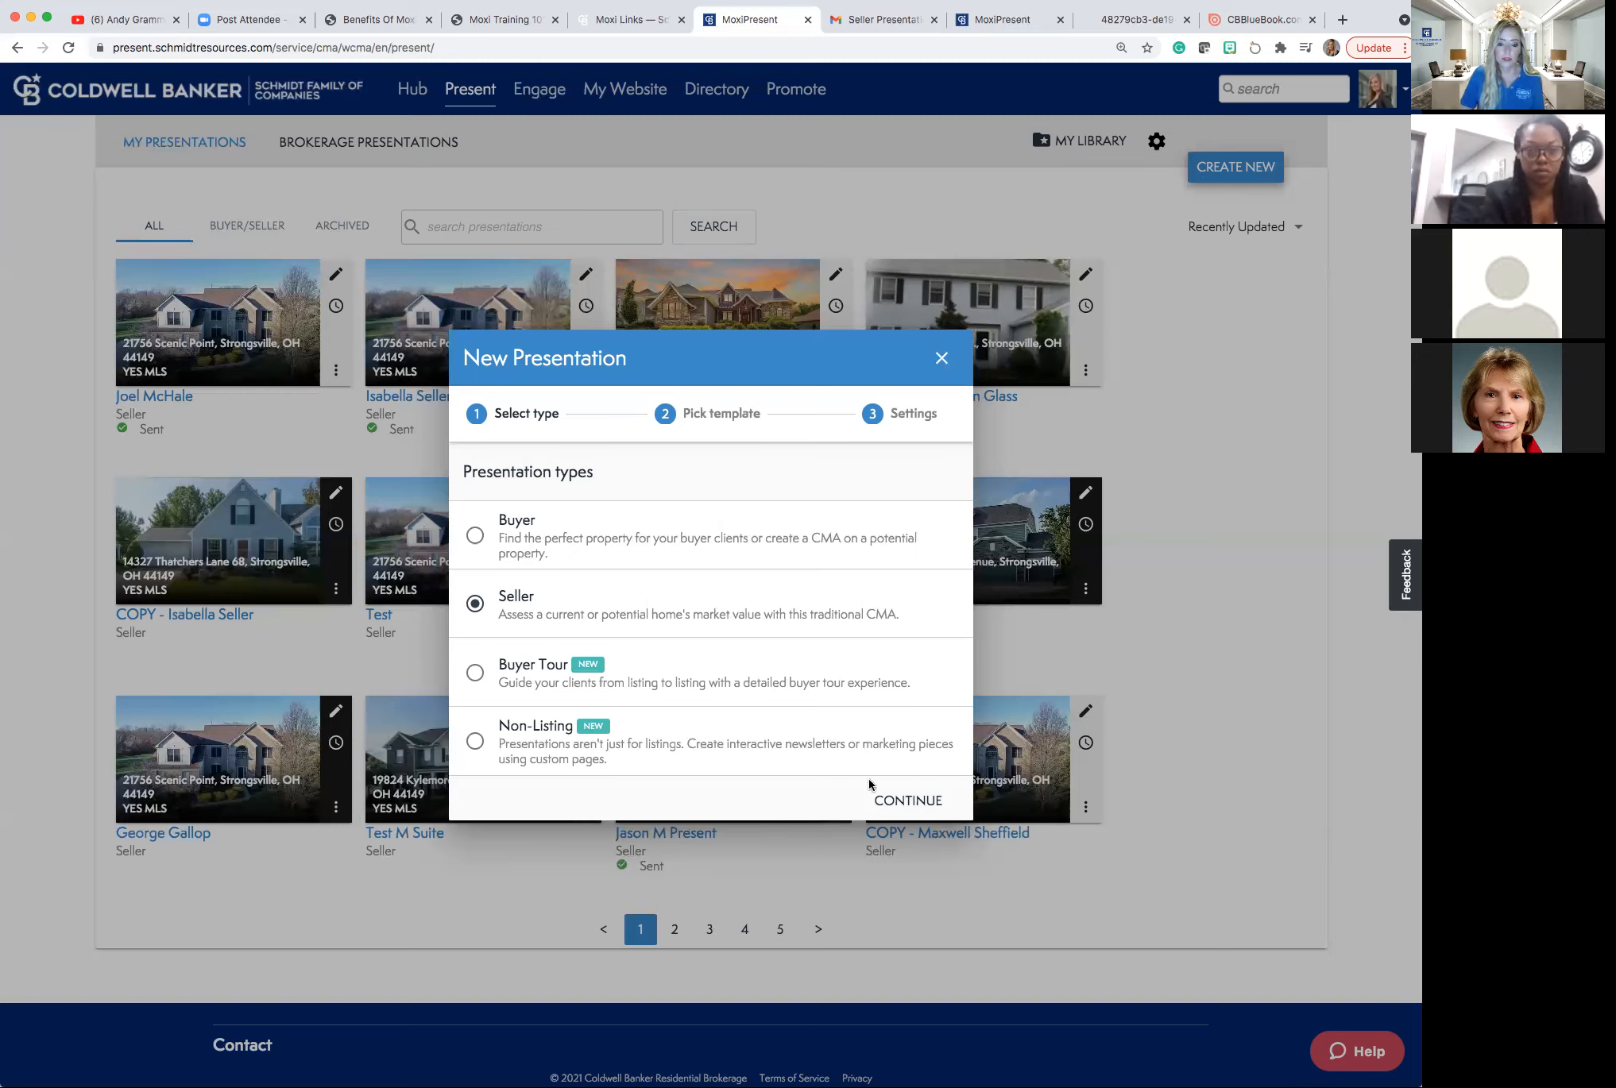
left_click(903, 804)
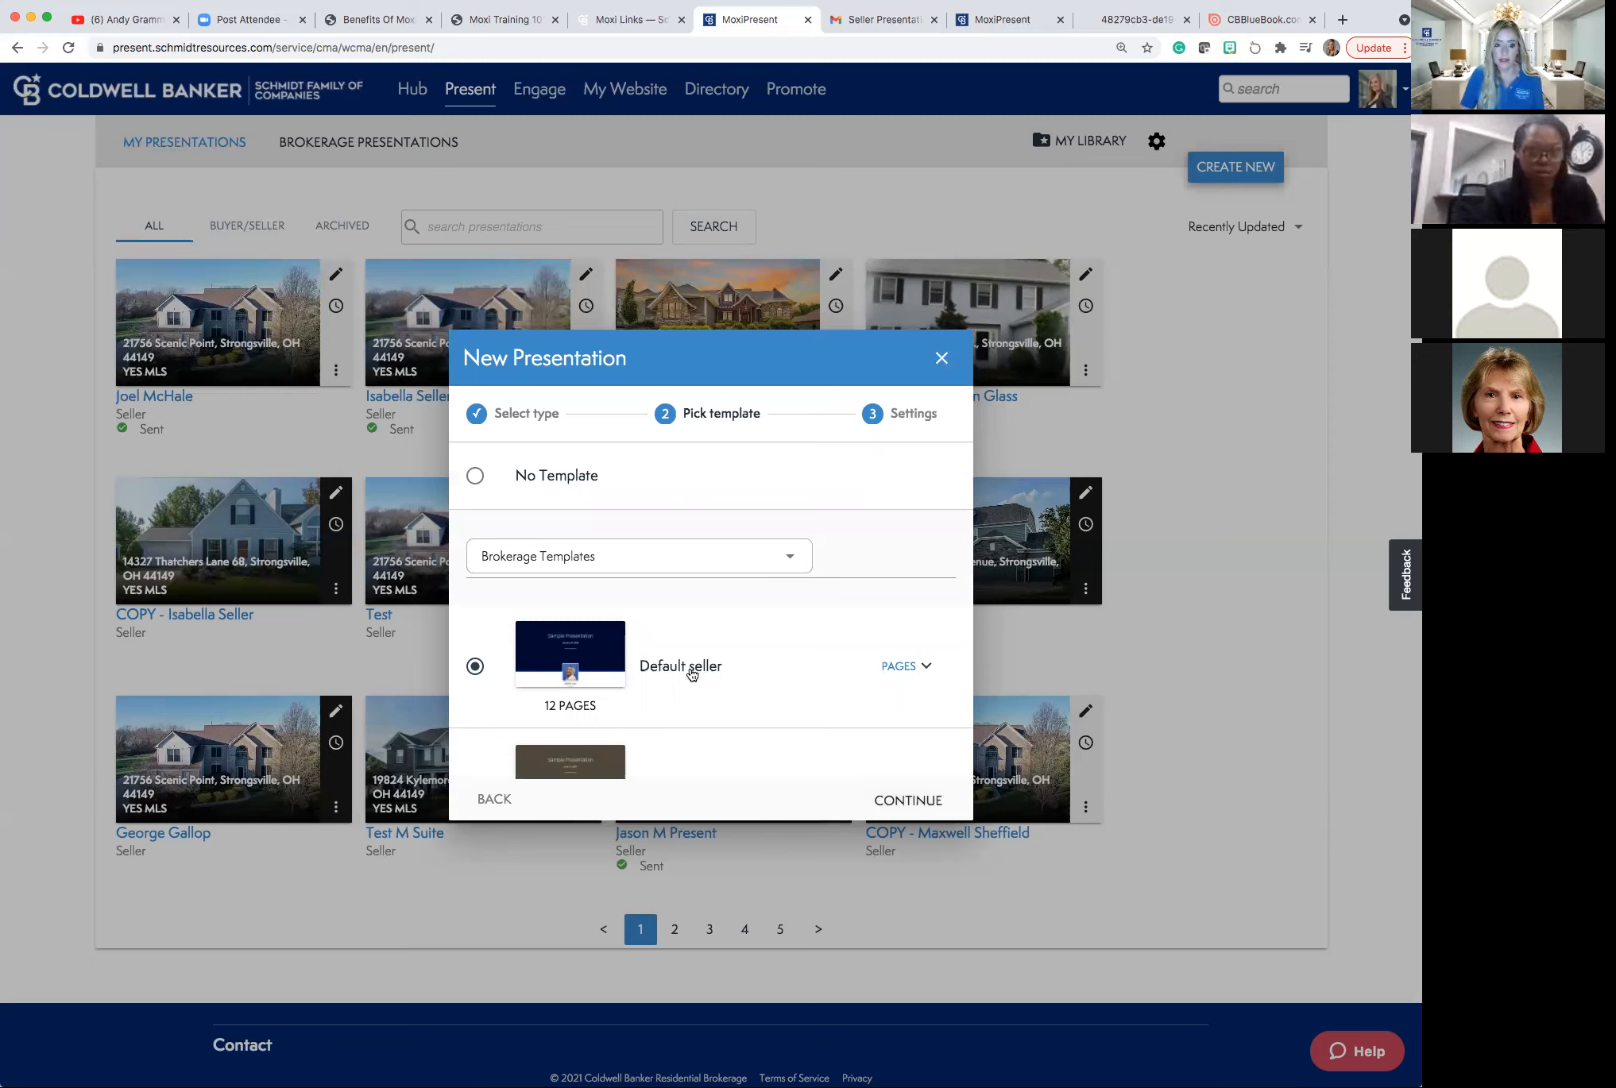
Keep the 12-page Default seller template and continue to the Settings step.
left_click(884, 799)
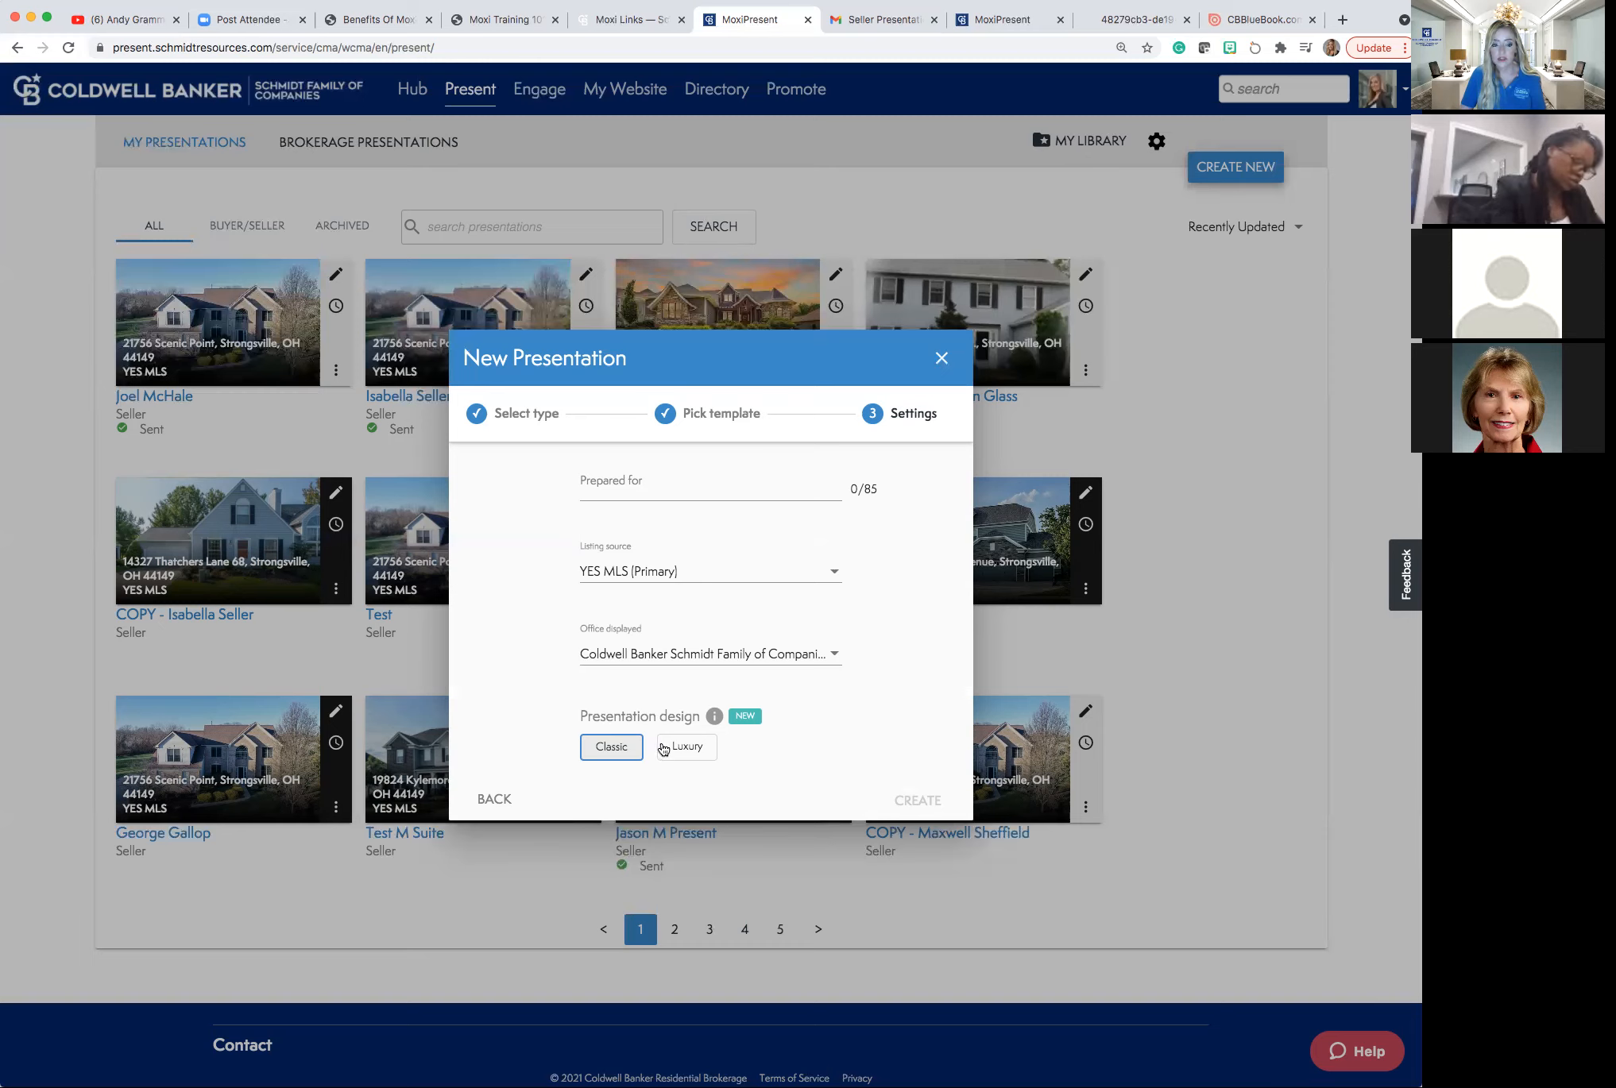
Enter the seller client's full name under Prepared for and create the Classic-design presentation.
left_click(600, 486)
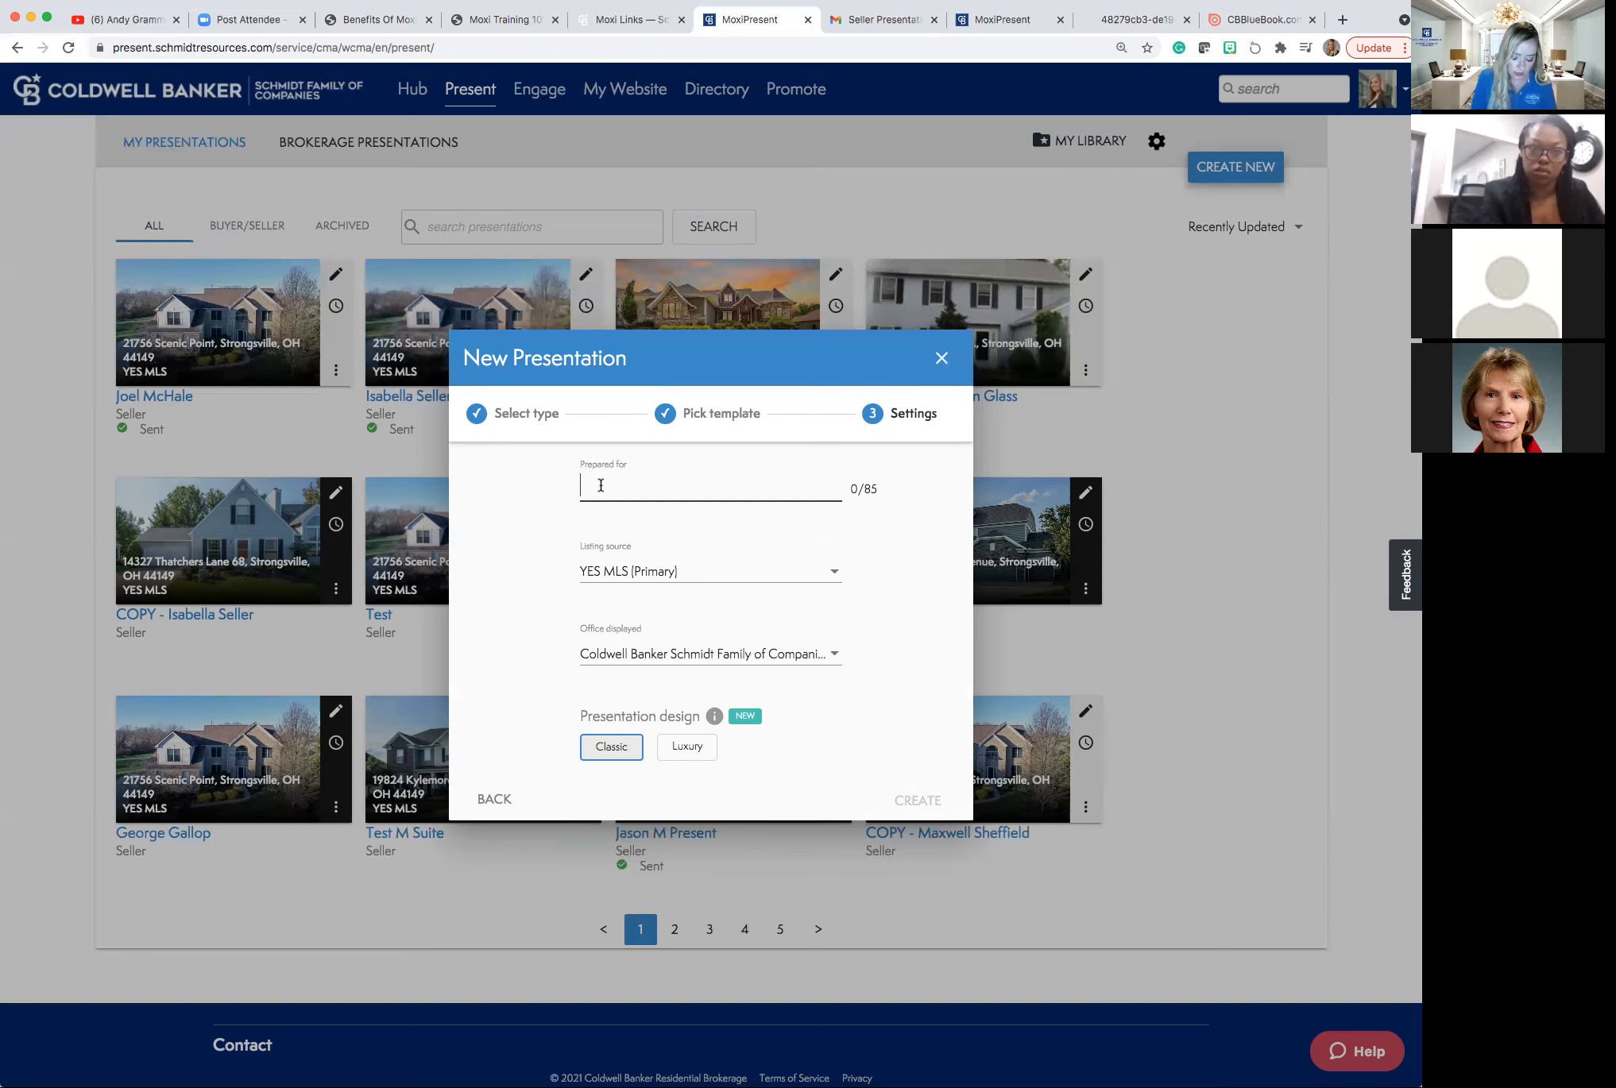
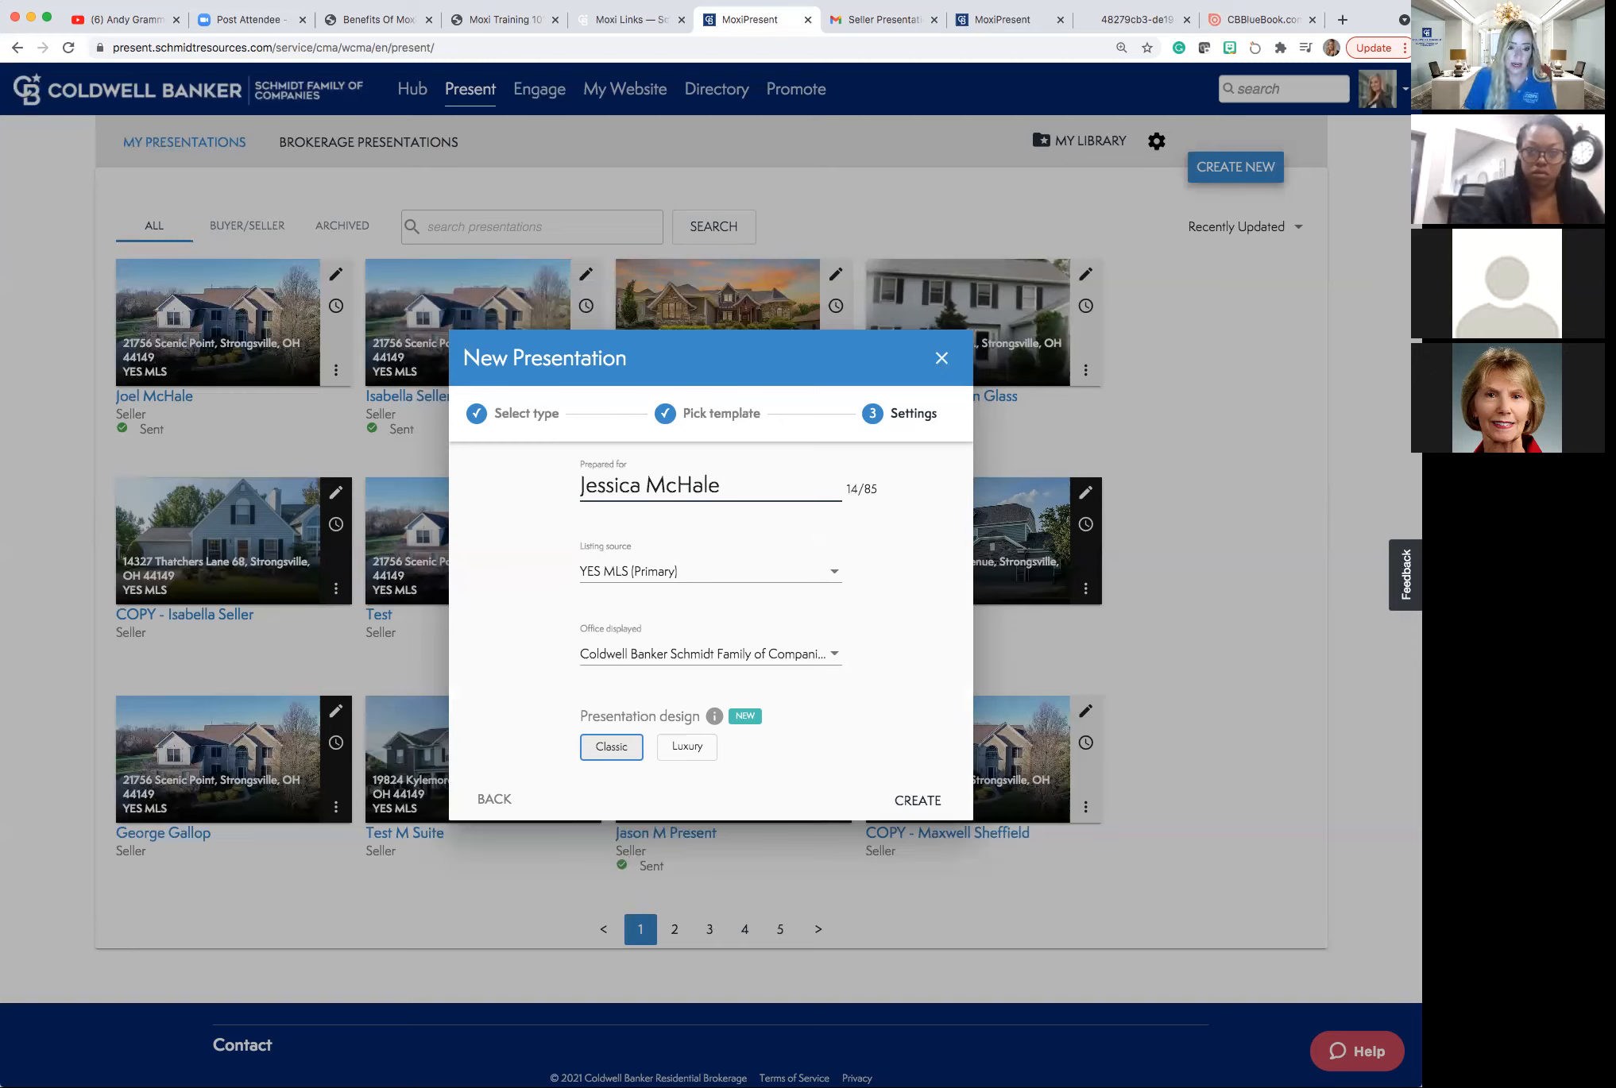
left_click(915, 796)
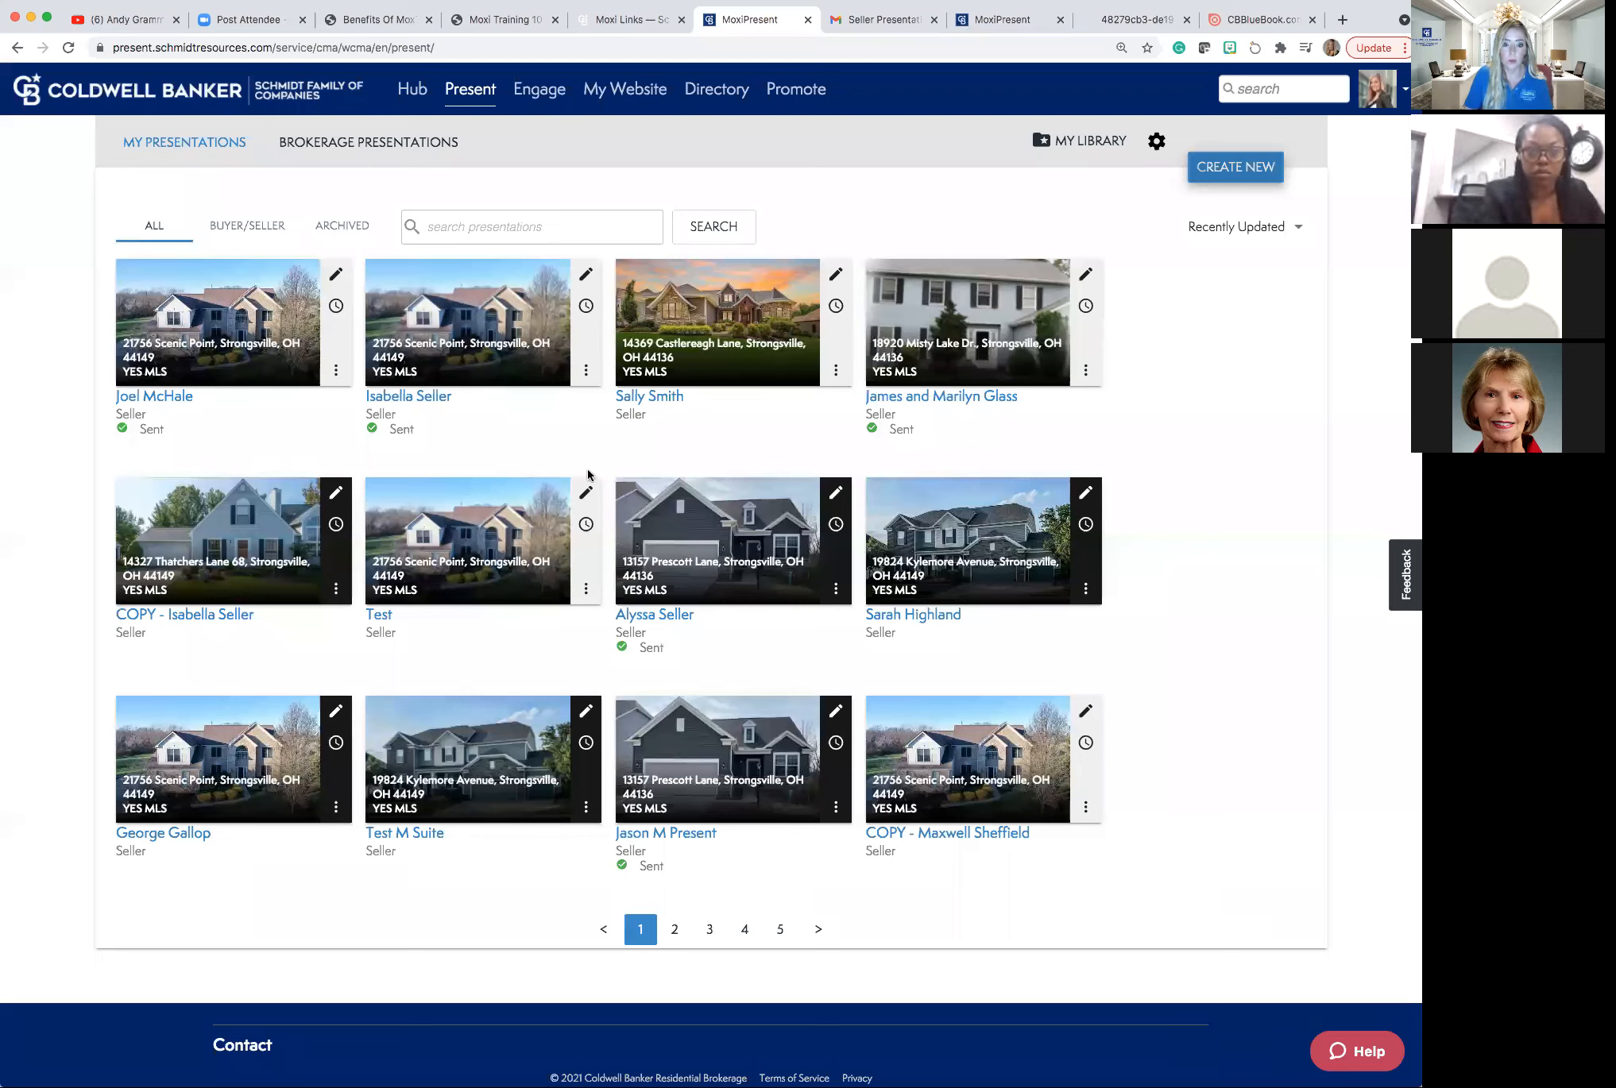
Open the new 12-page presentation on its Subject Property edit page.
left_click(639, 488)
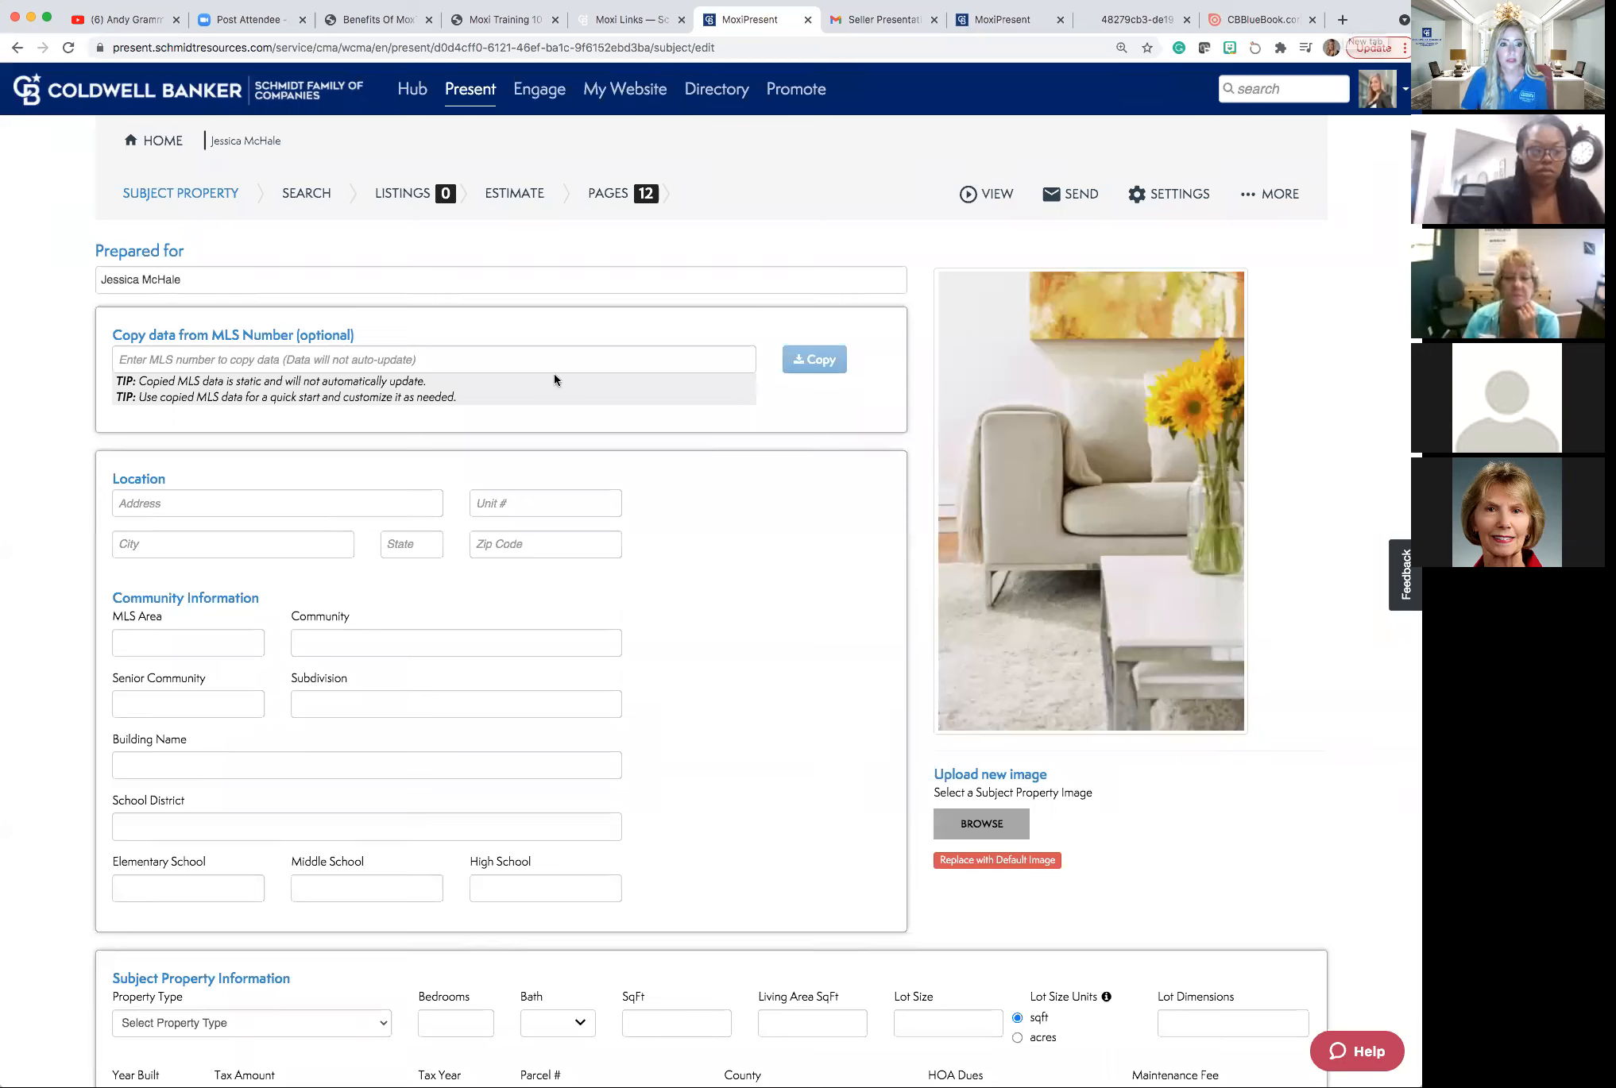
left_click(476, 359)
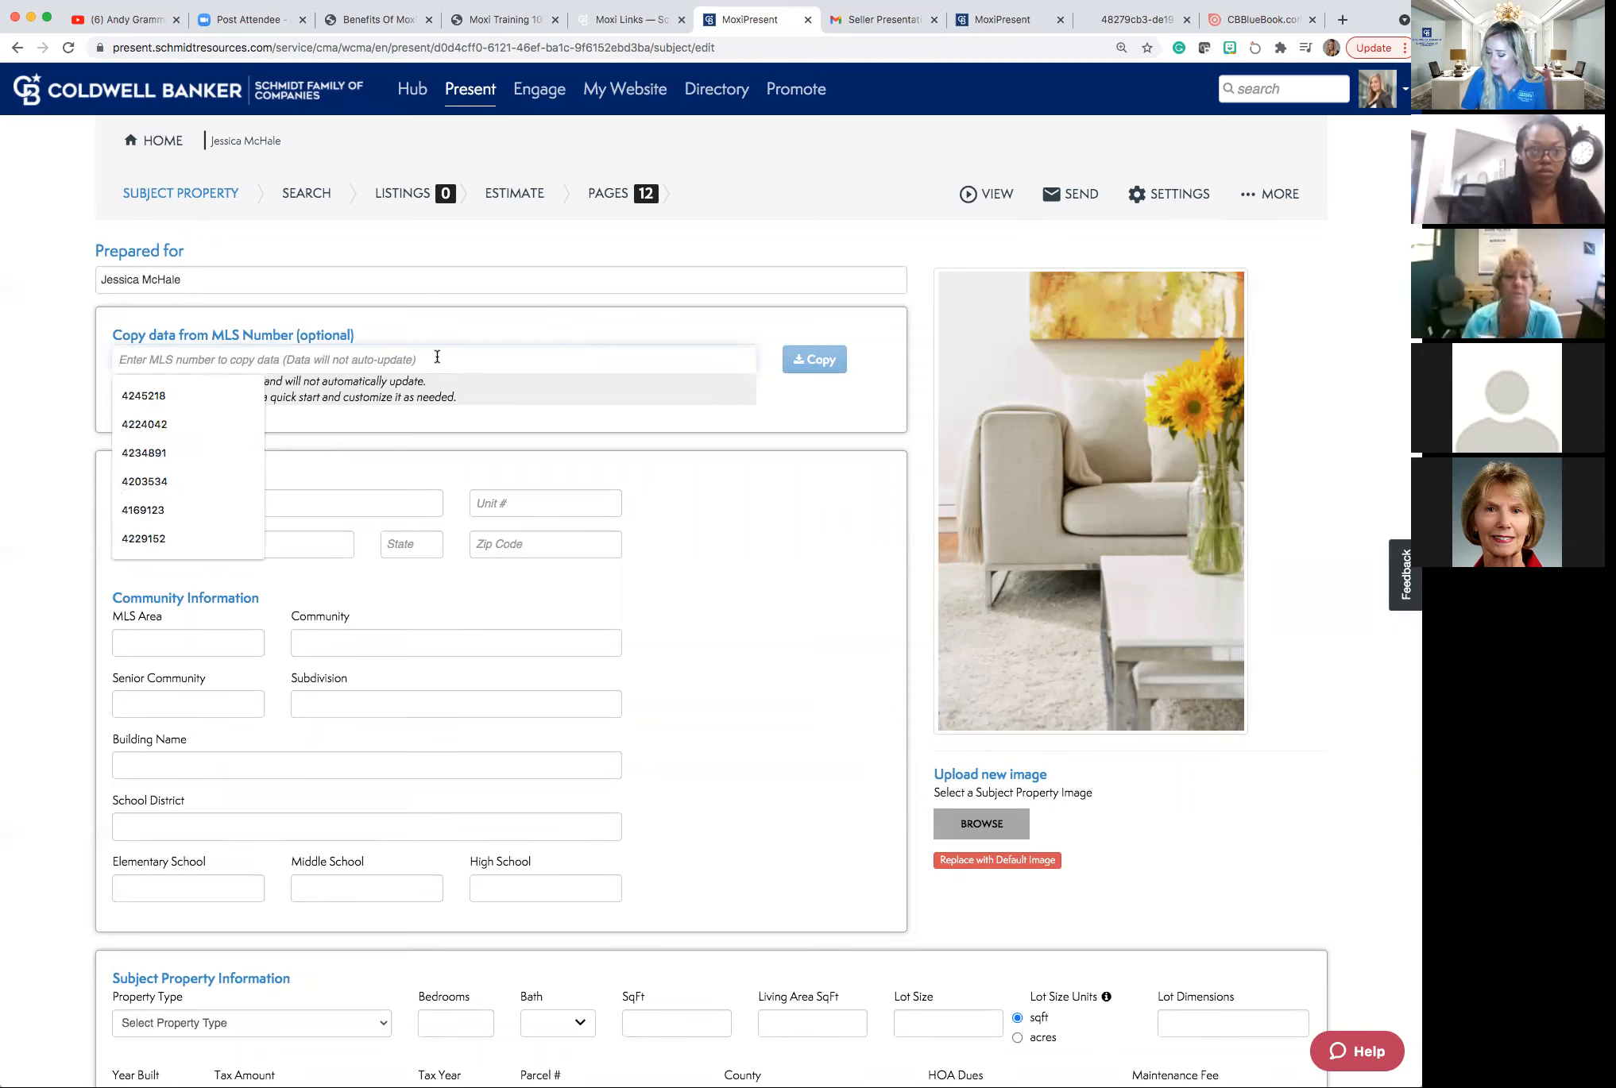
type("424")
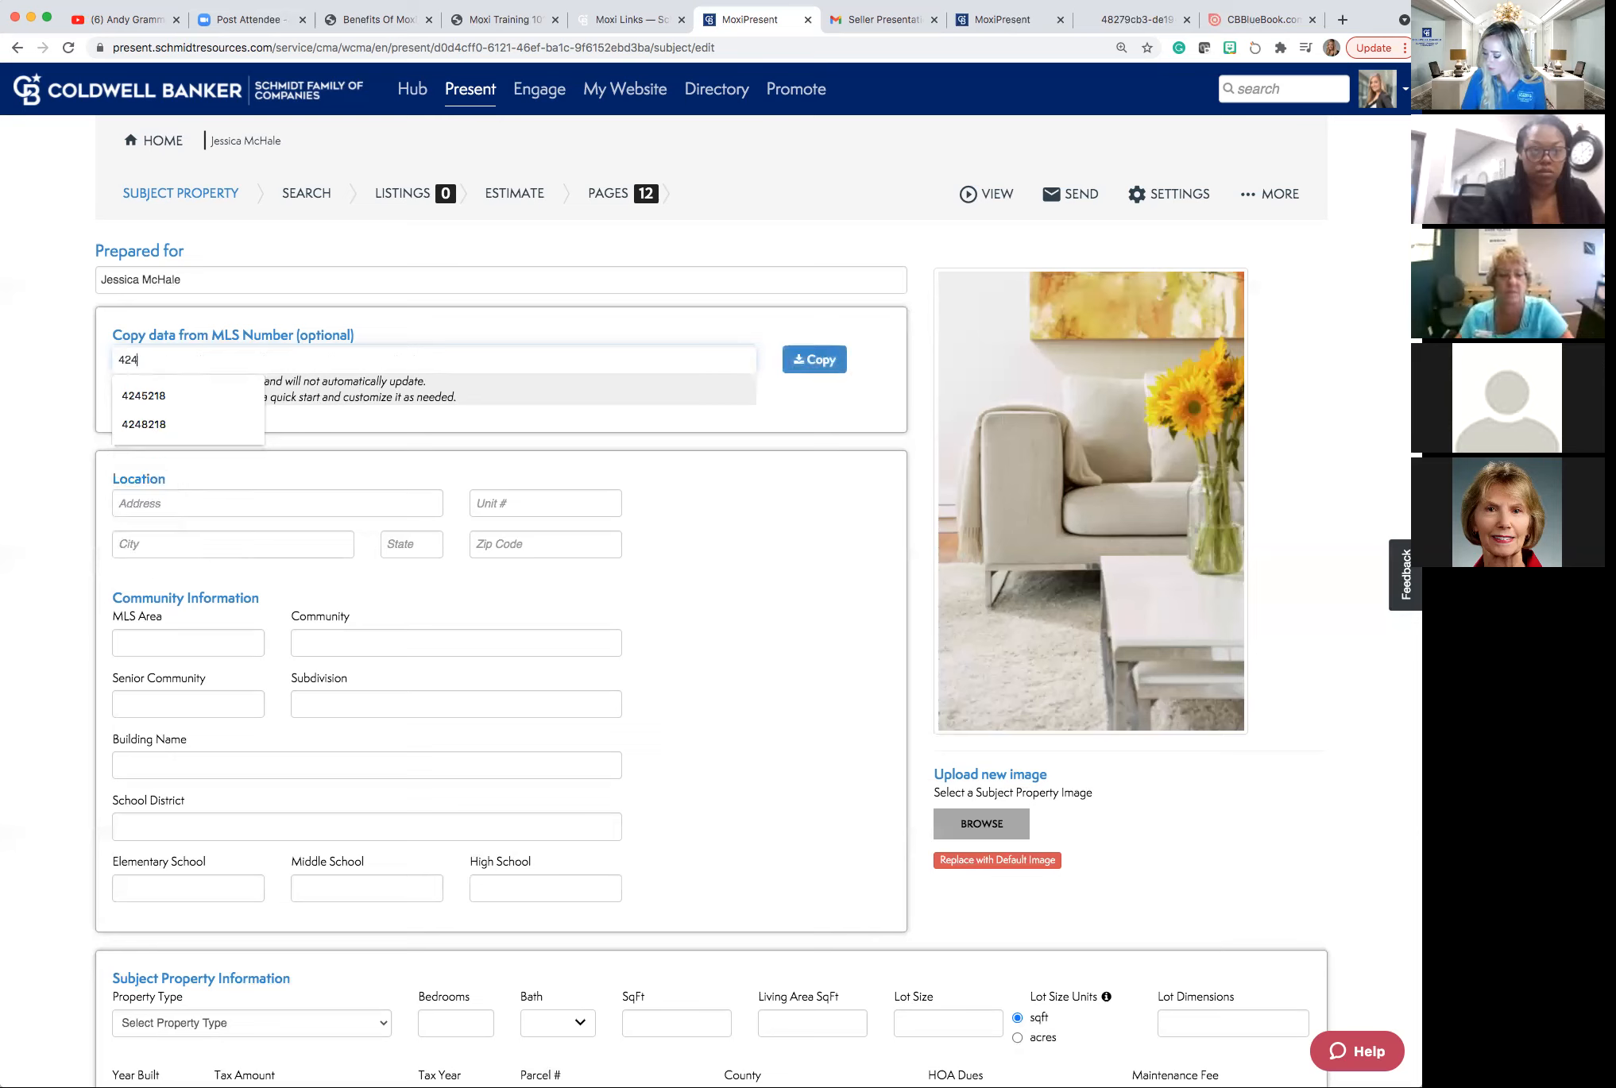
type("5218")
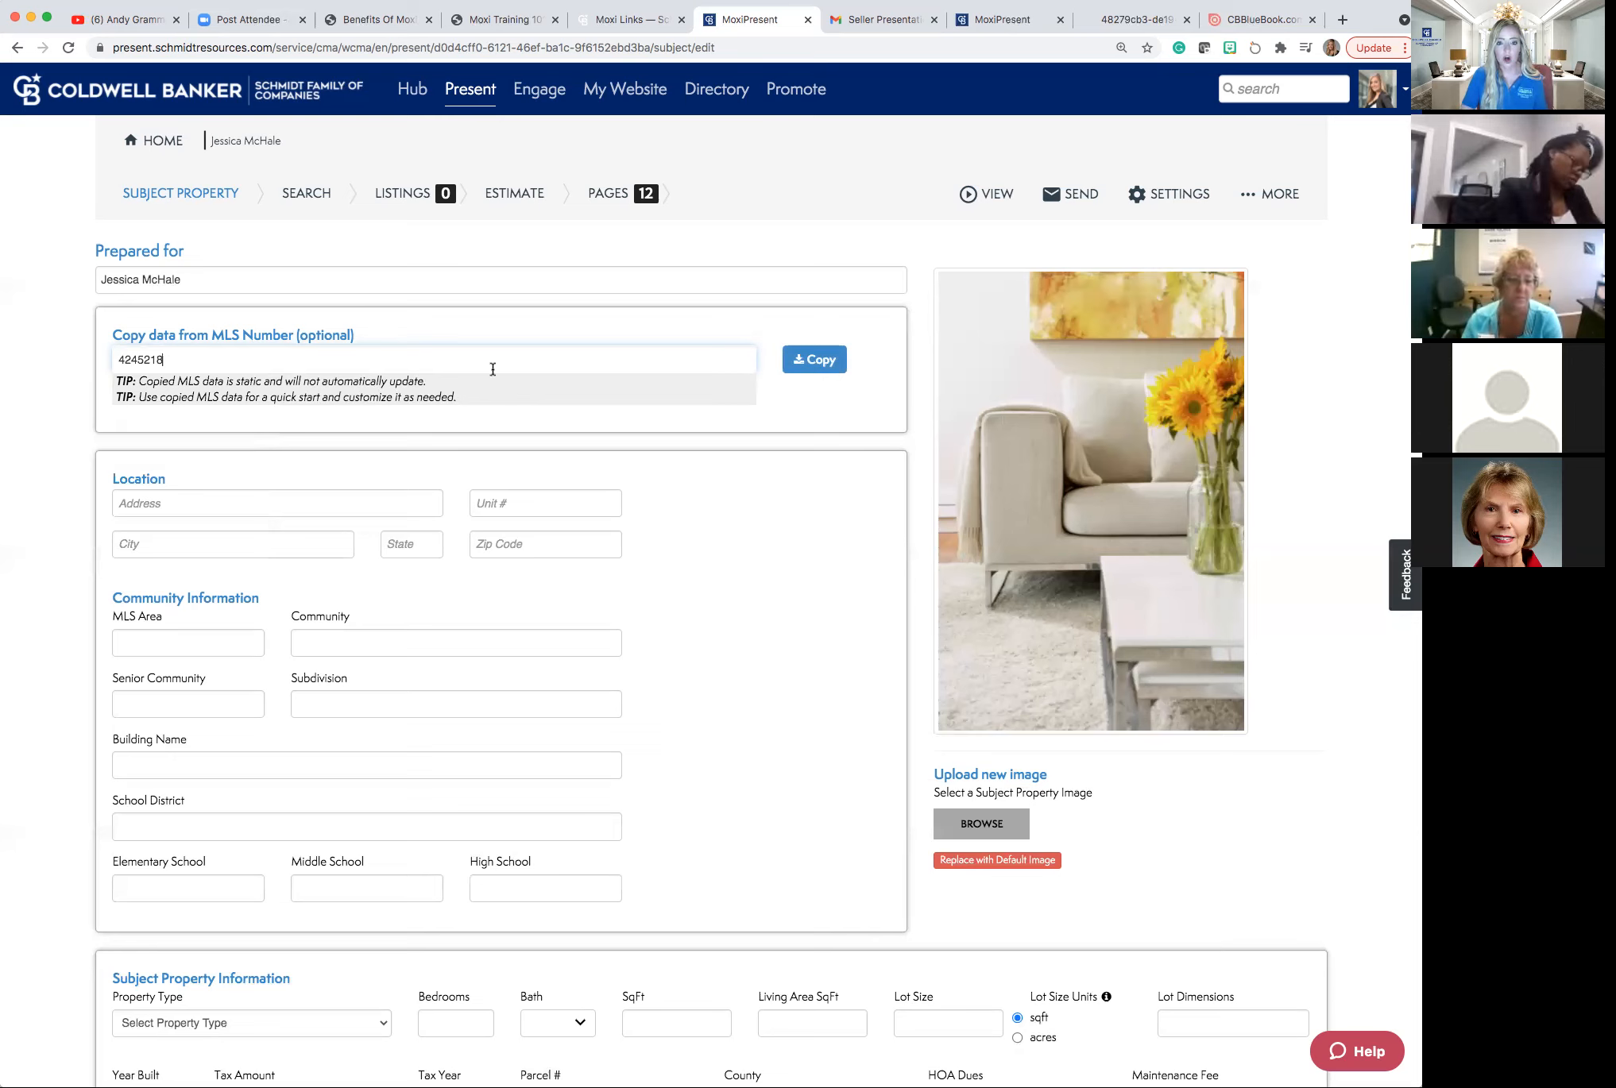
left_click(820, 364)
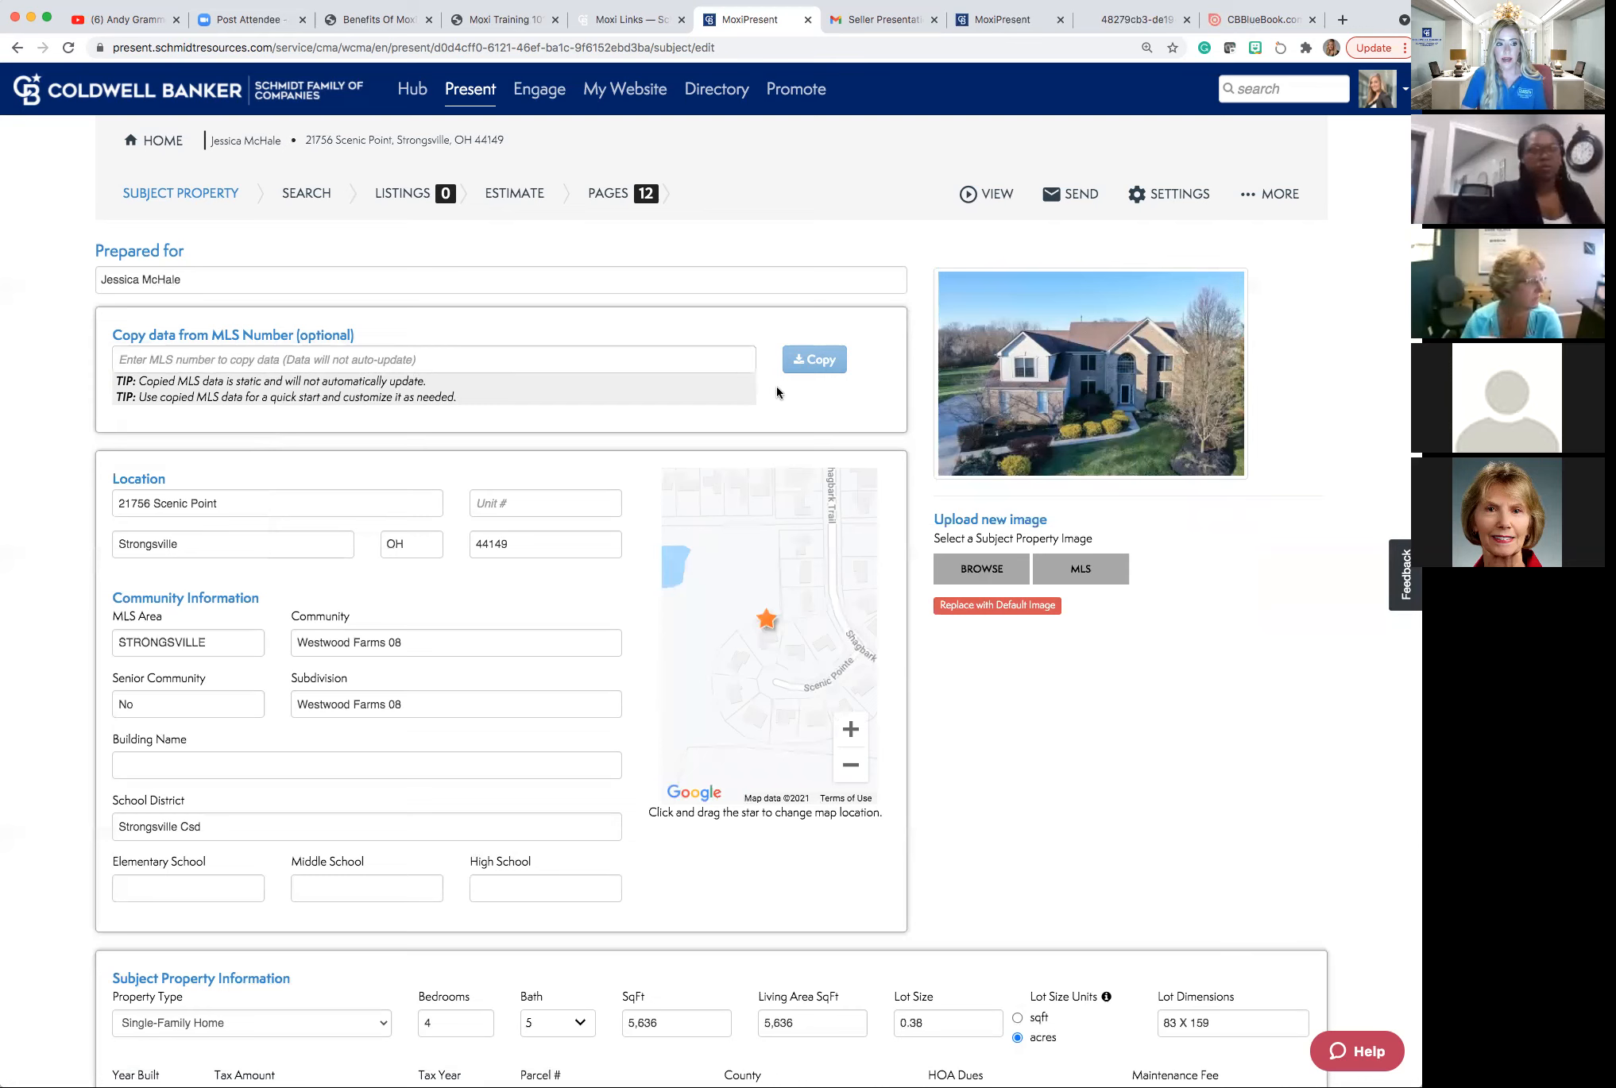
scroll(777, 392, "down", 1)
scroll(776, 386, "down", 2)
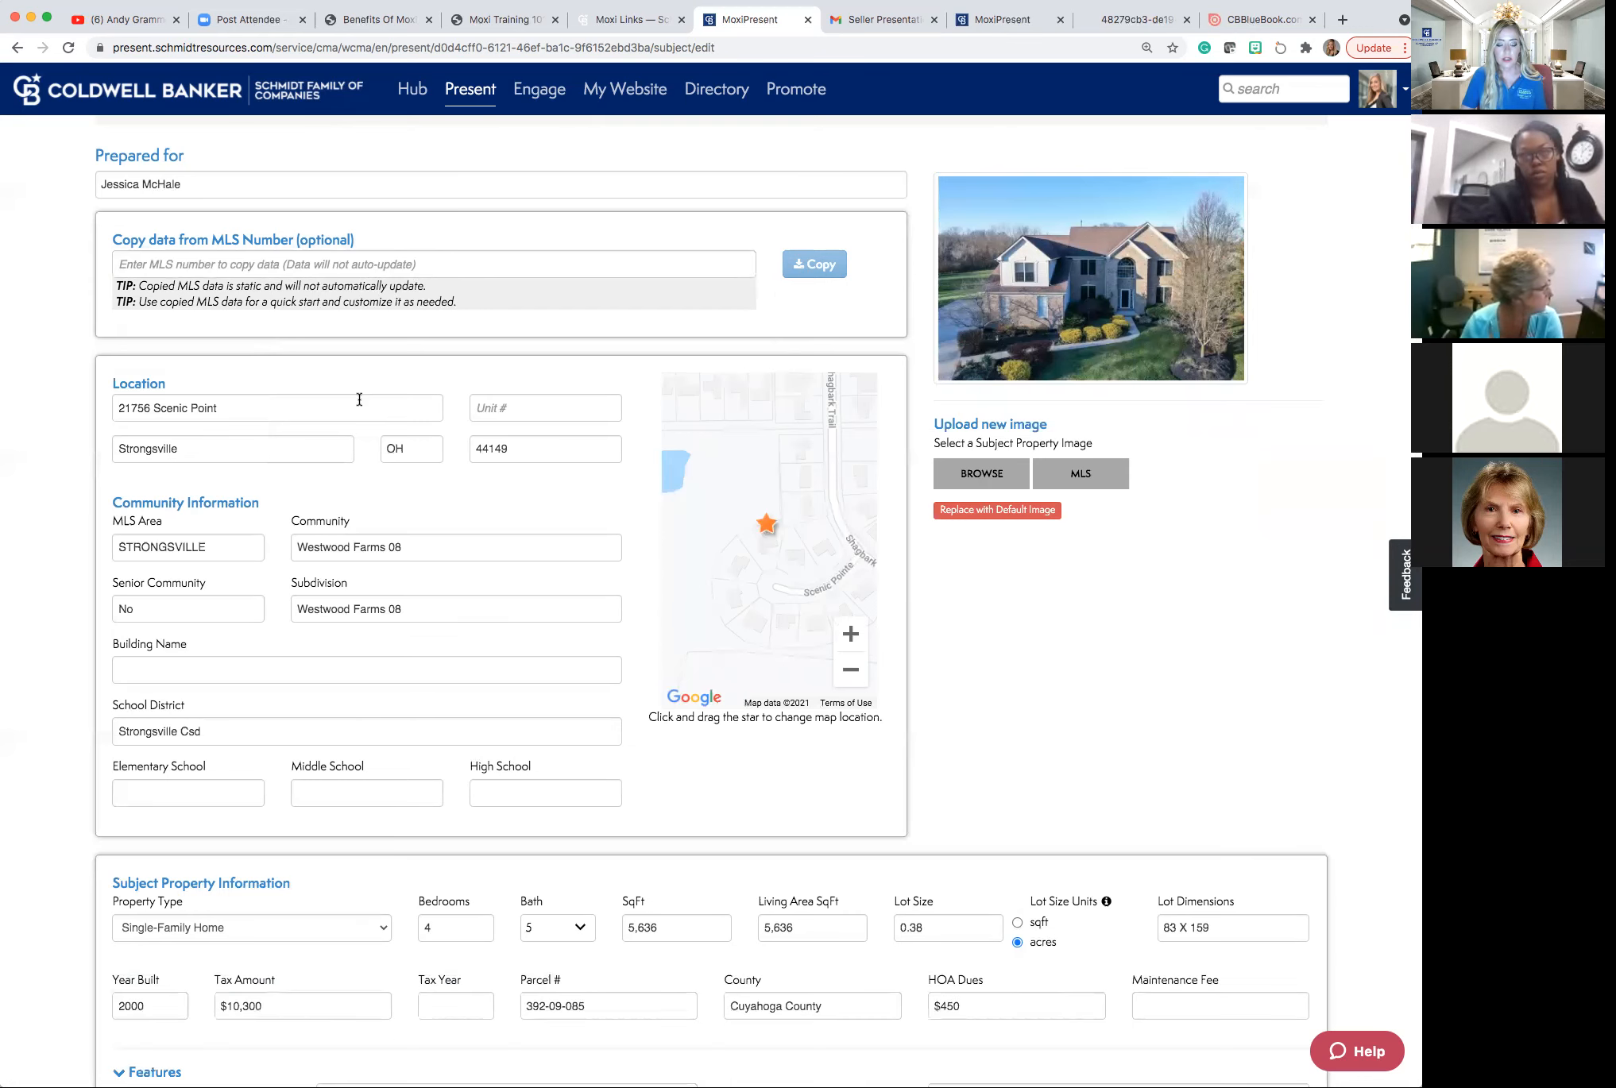
scroll(360, 400, "up", 1)
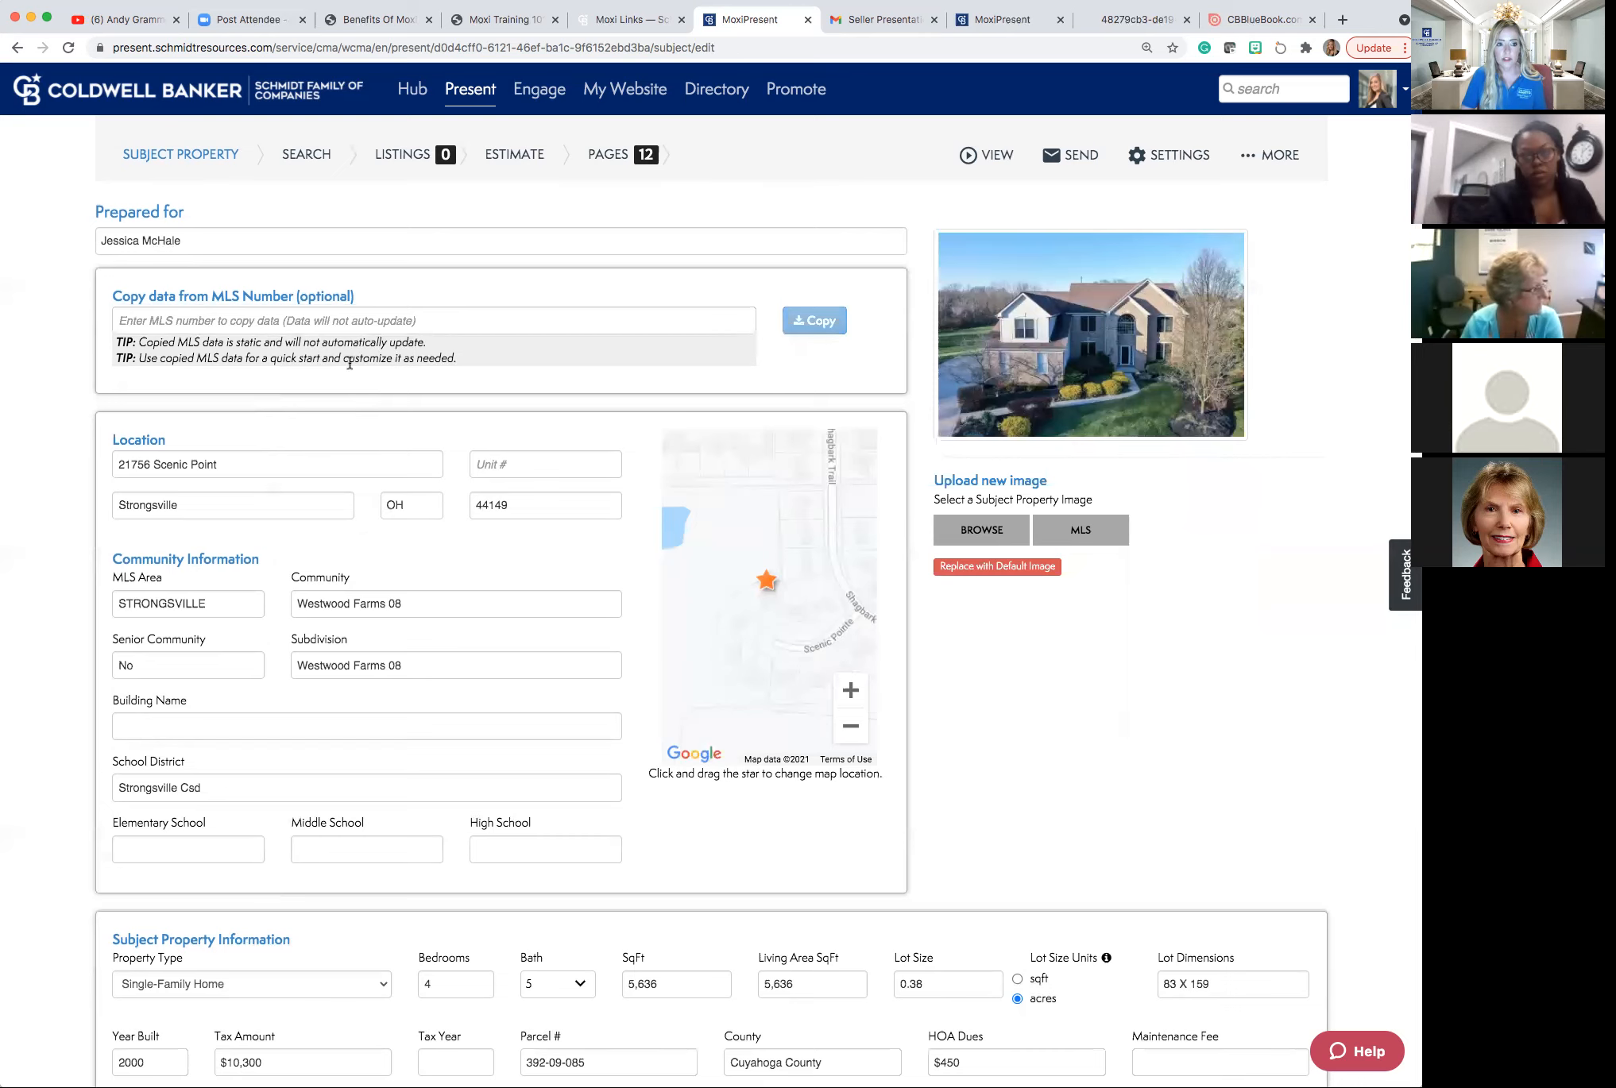
left_click(297, 155)
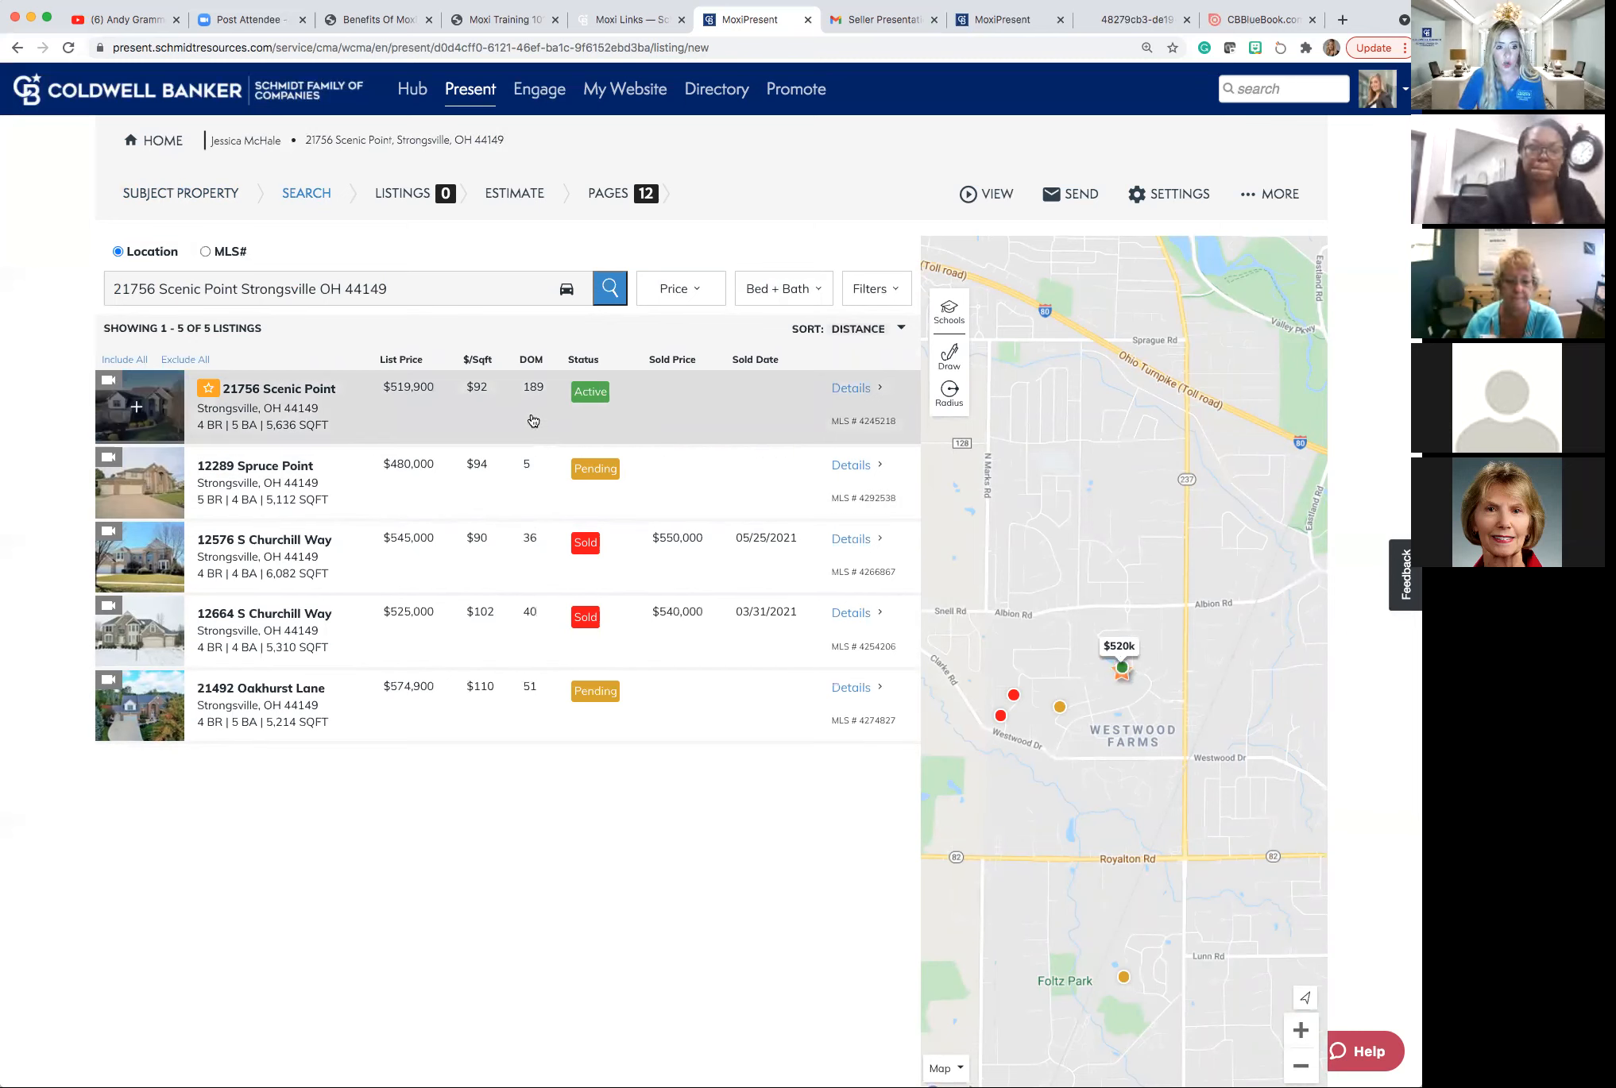
left_click(138, 484)
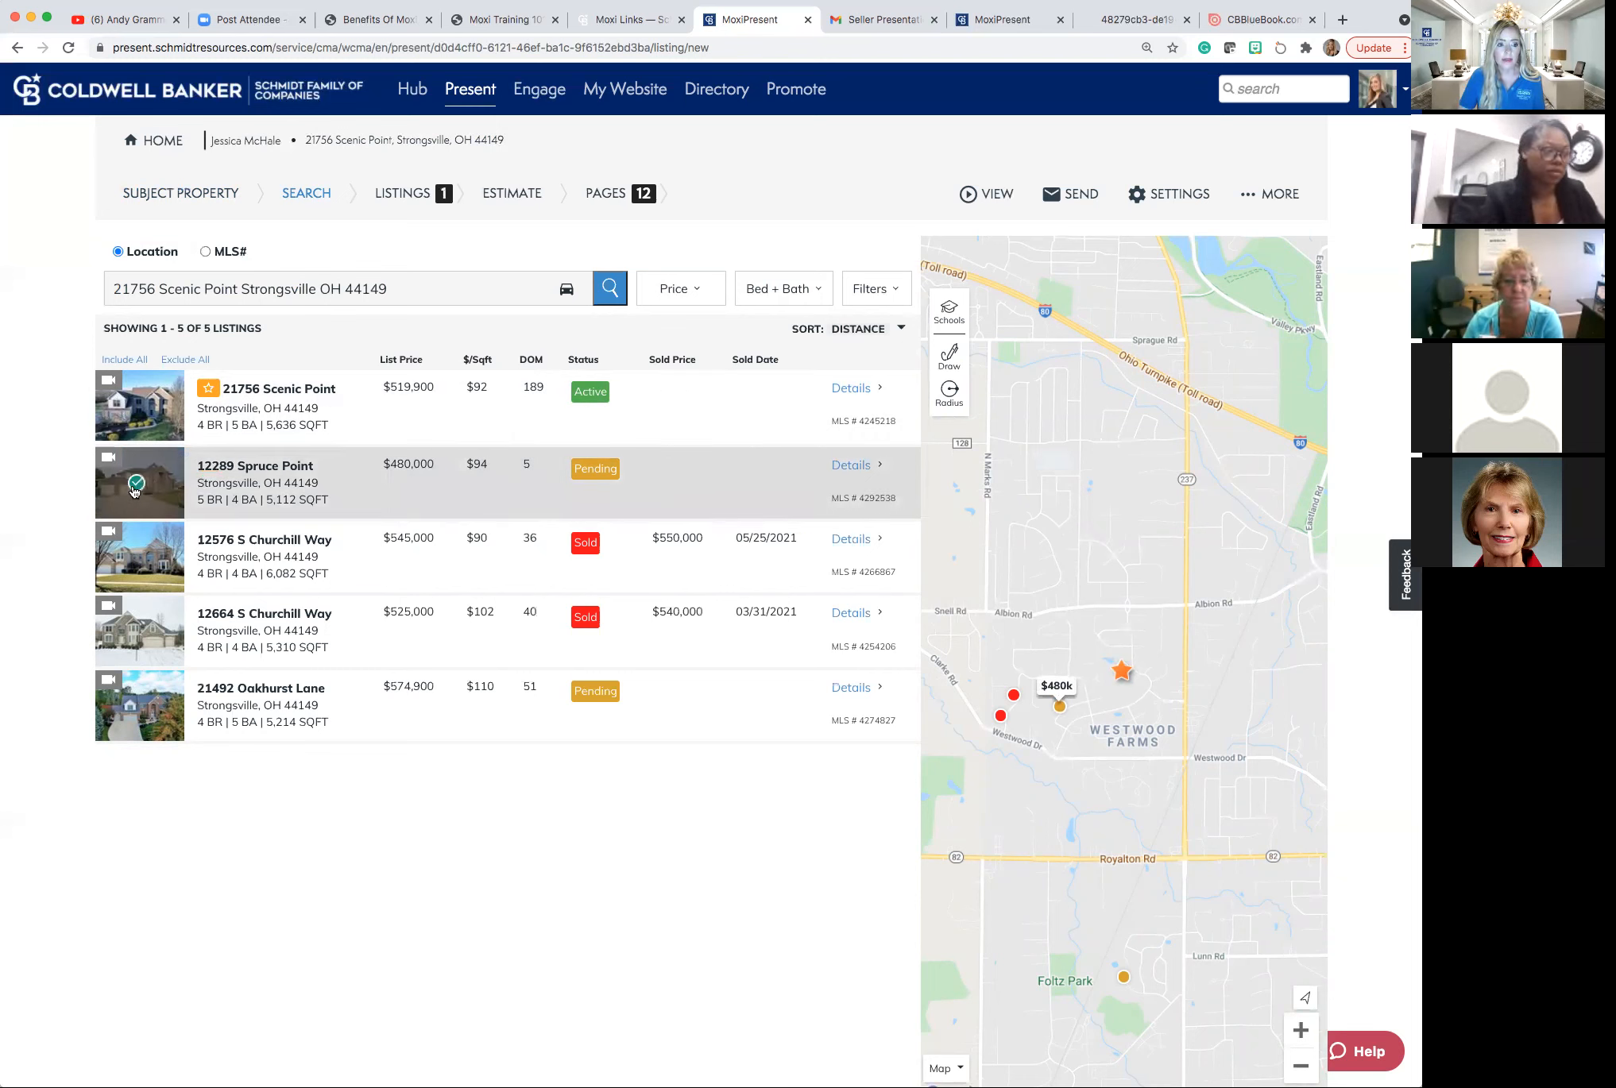
left_click(137, 558)
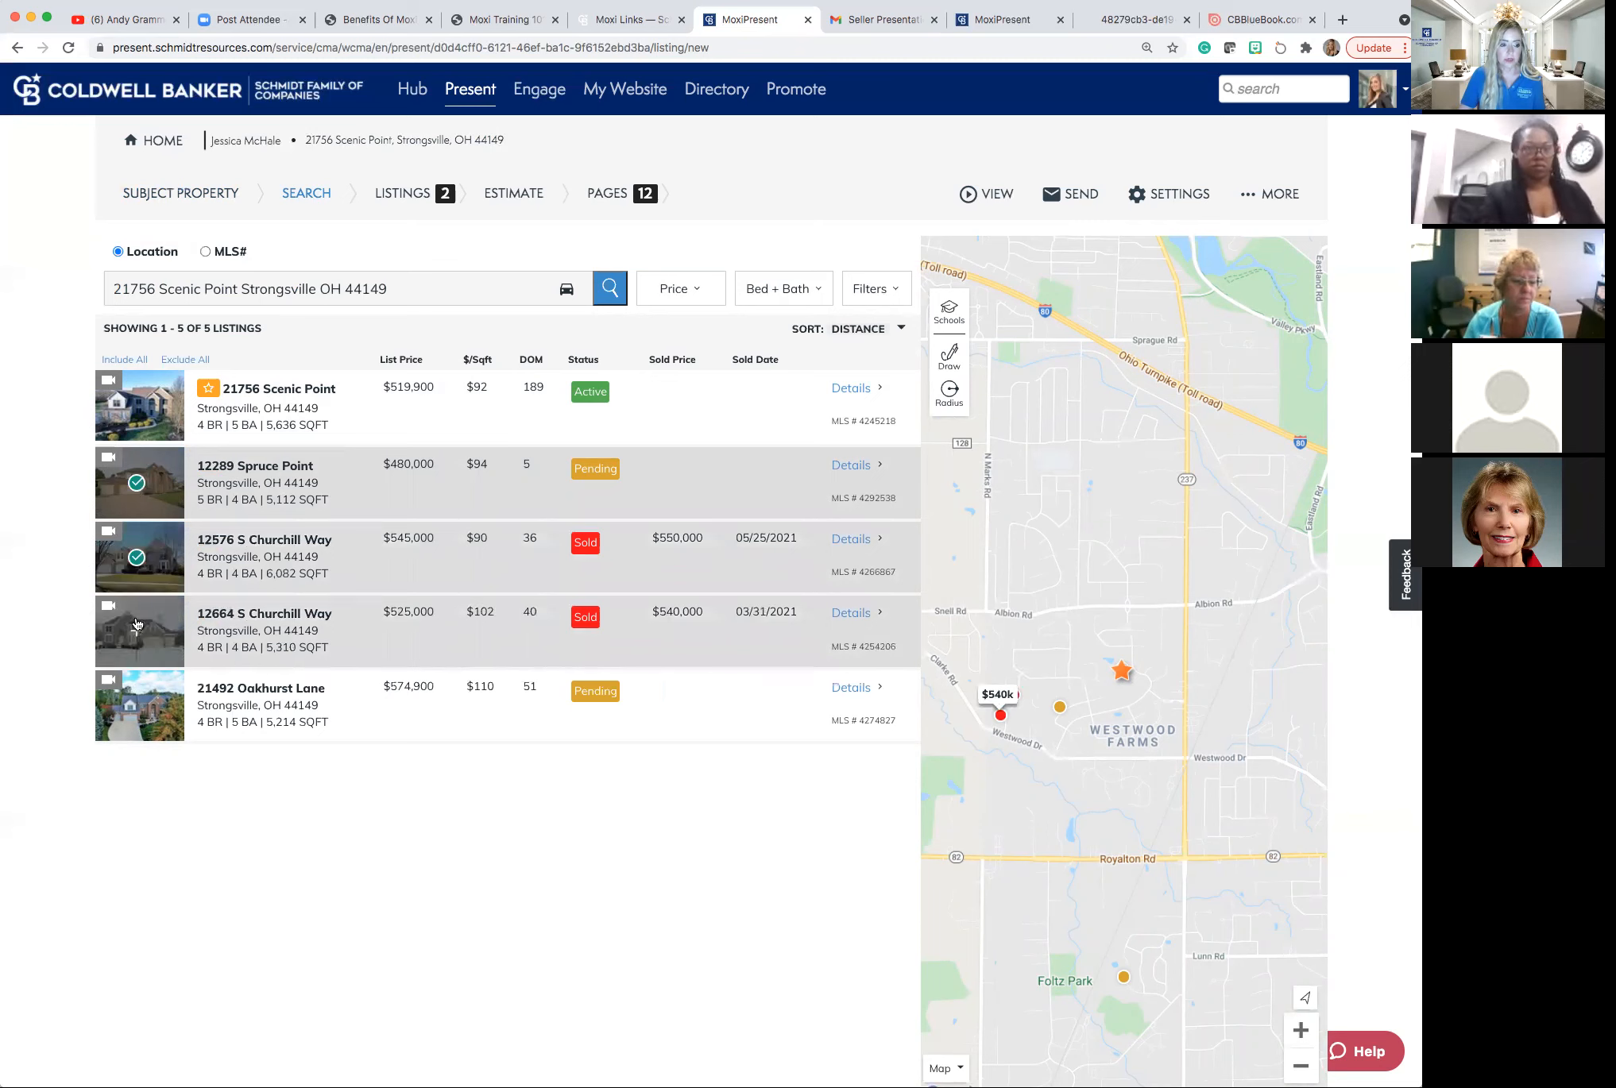
left_click(135, 635)
left_click(152, 704)
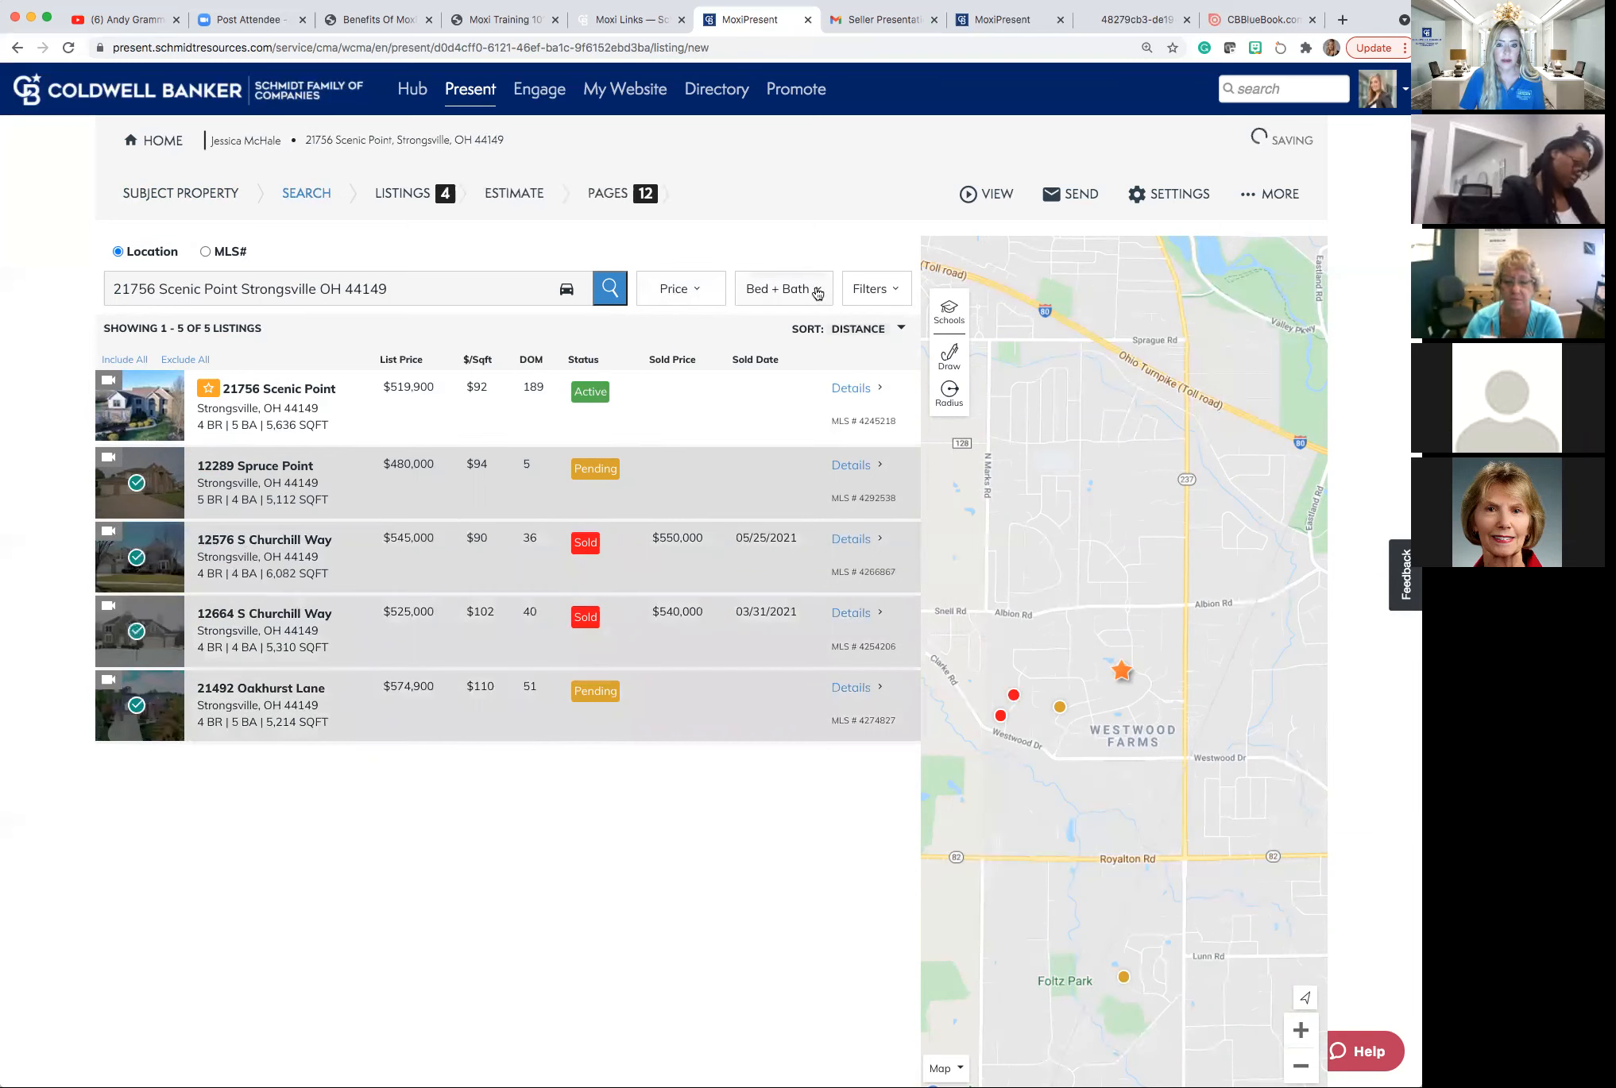
left_click(877, 295)
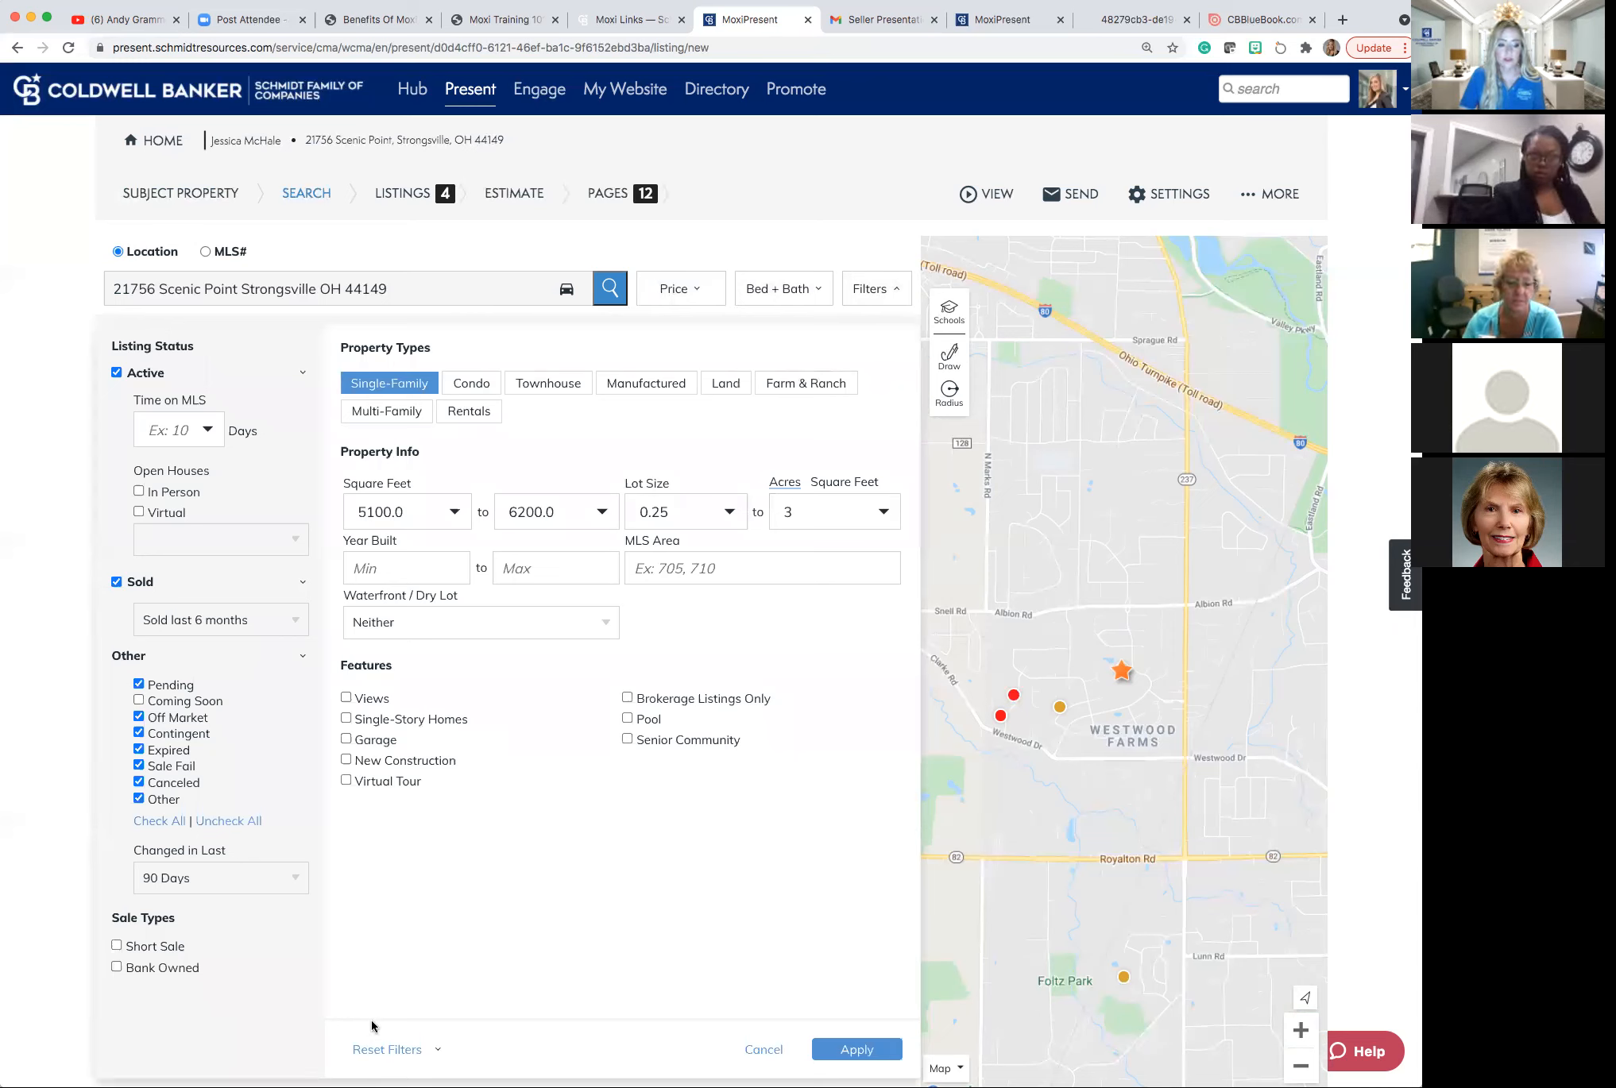
left_click(756, 1050)
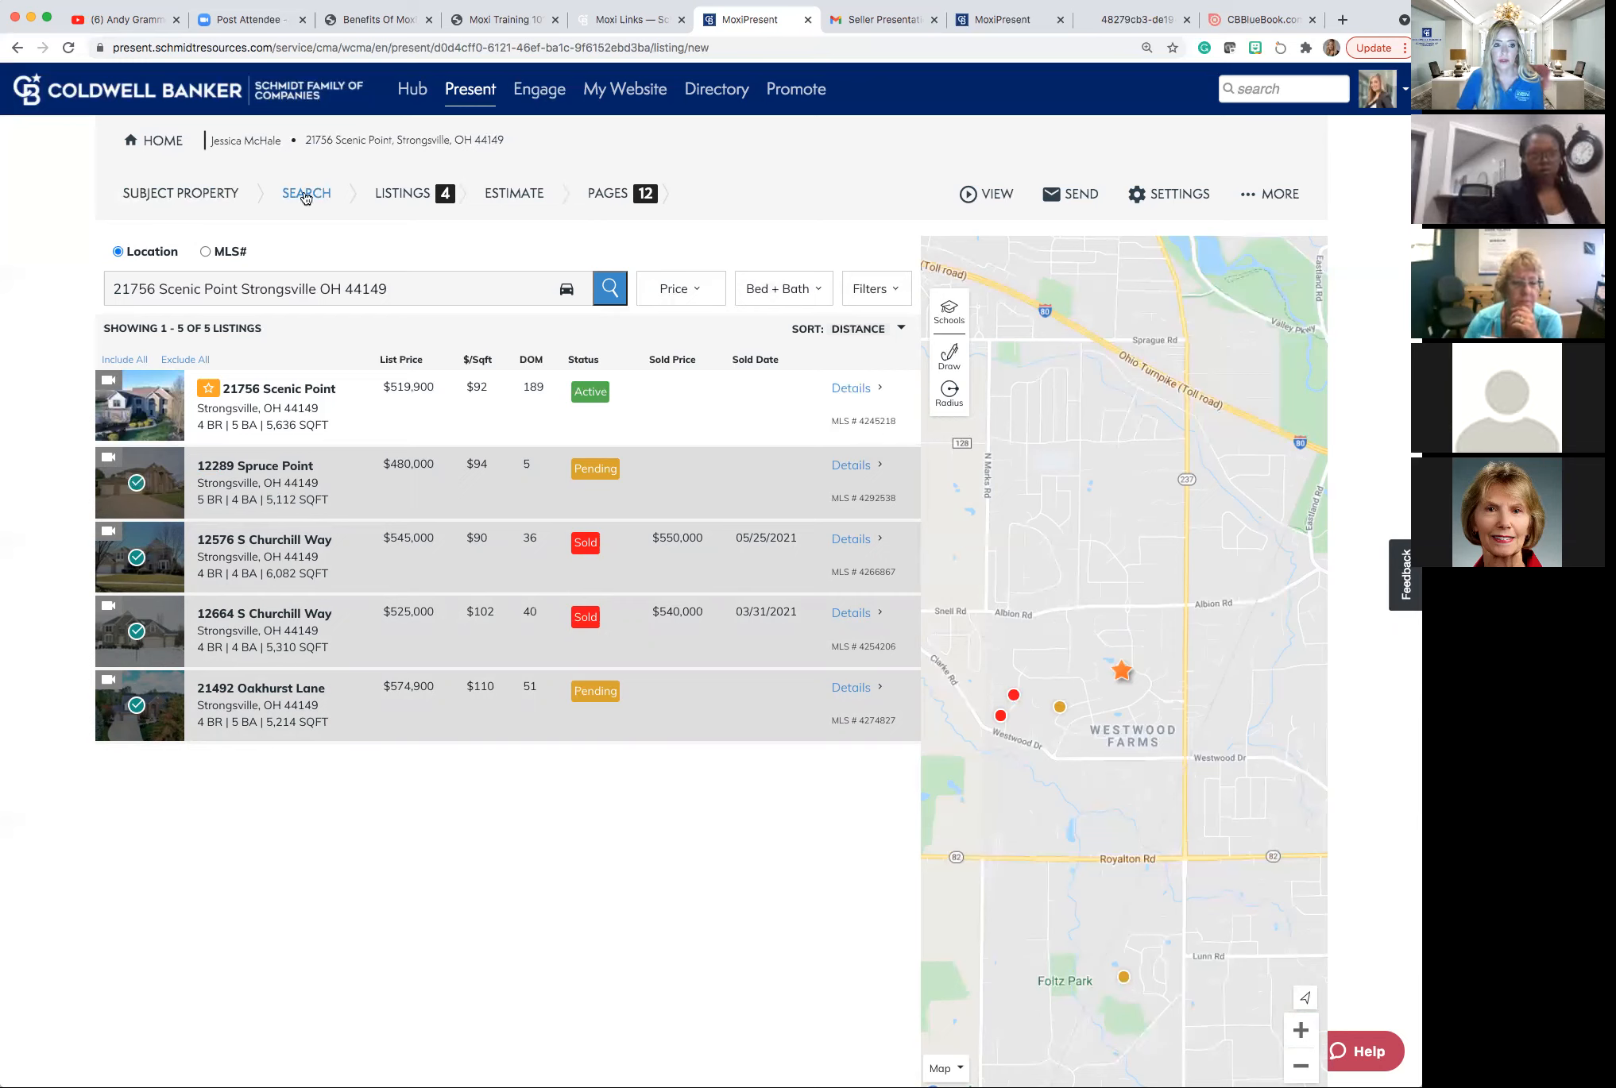
Sort the comparable listings by Price (Low to High), then go to the Estimate step.
left_click(401, 197)
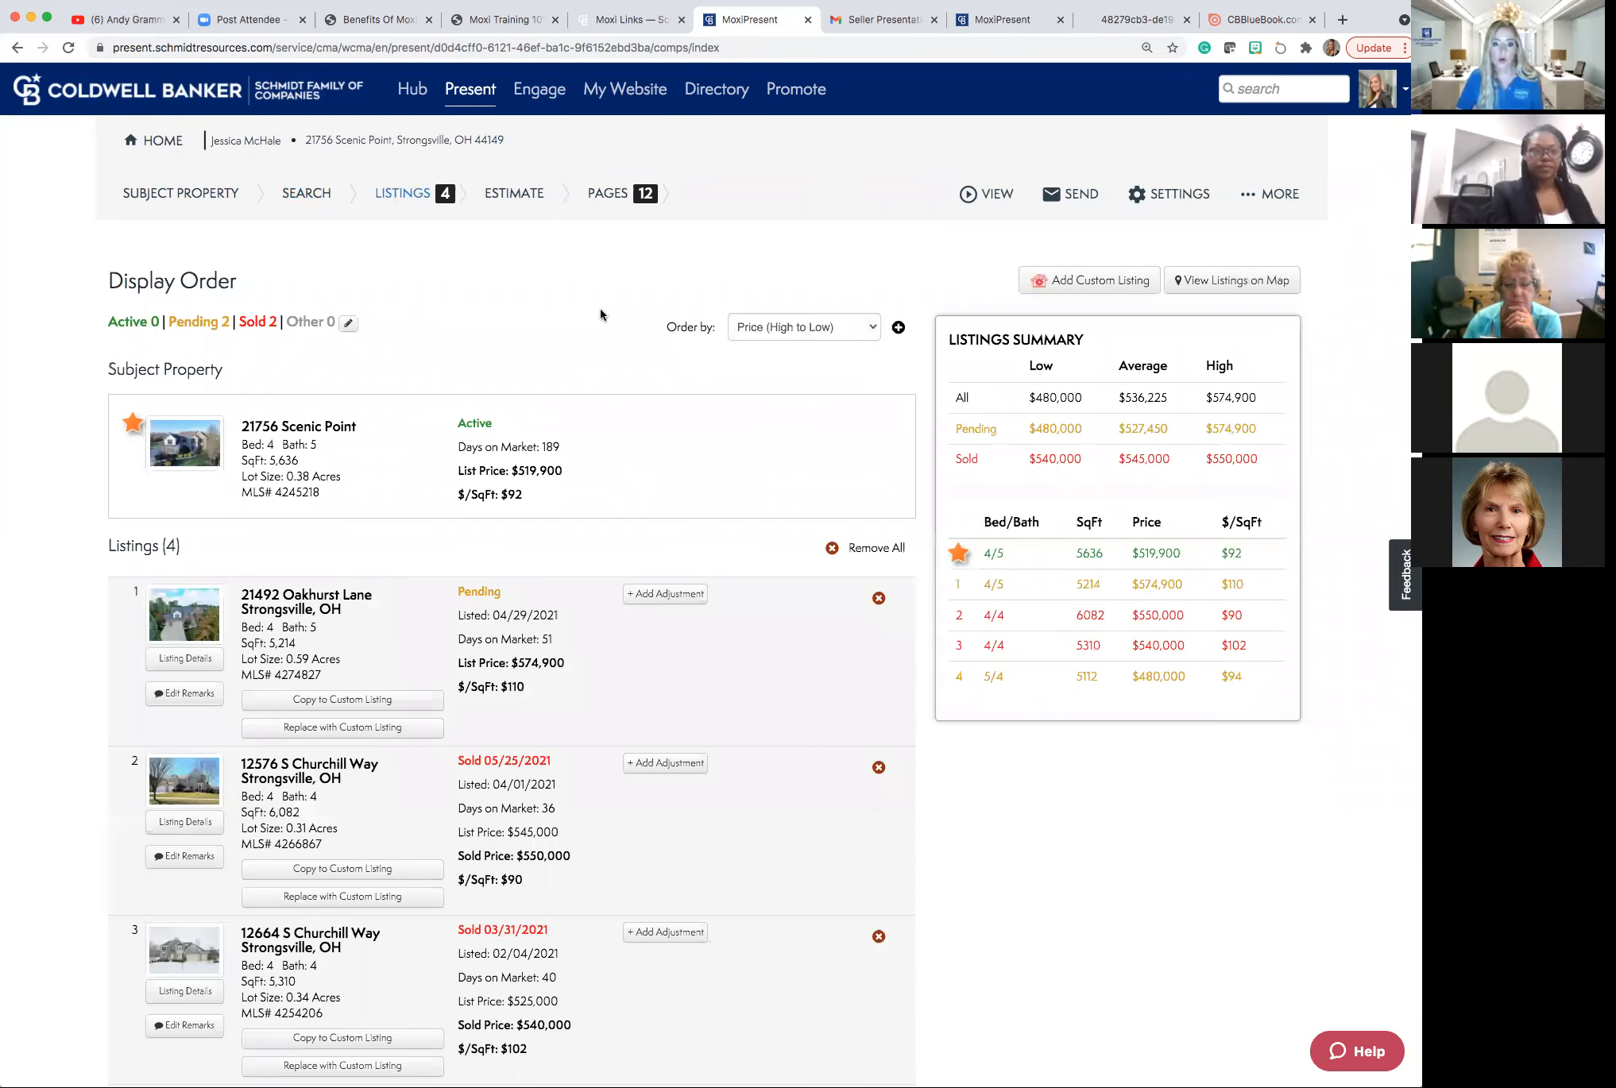
left_click(773, 333)
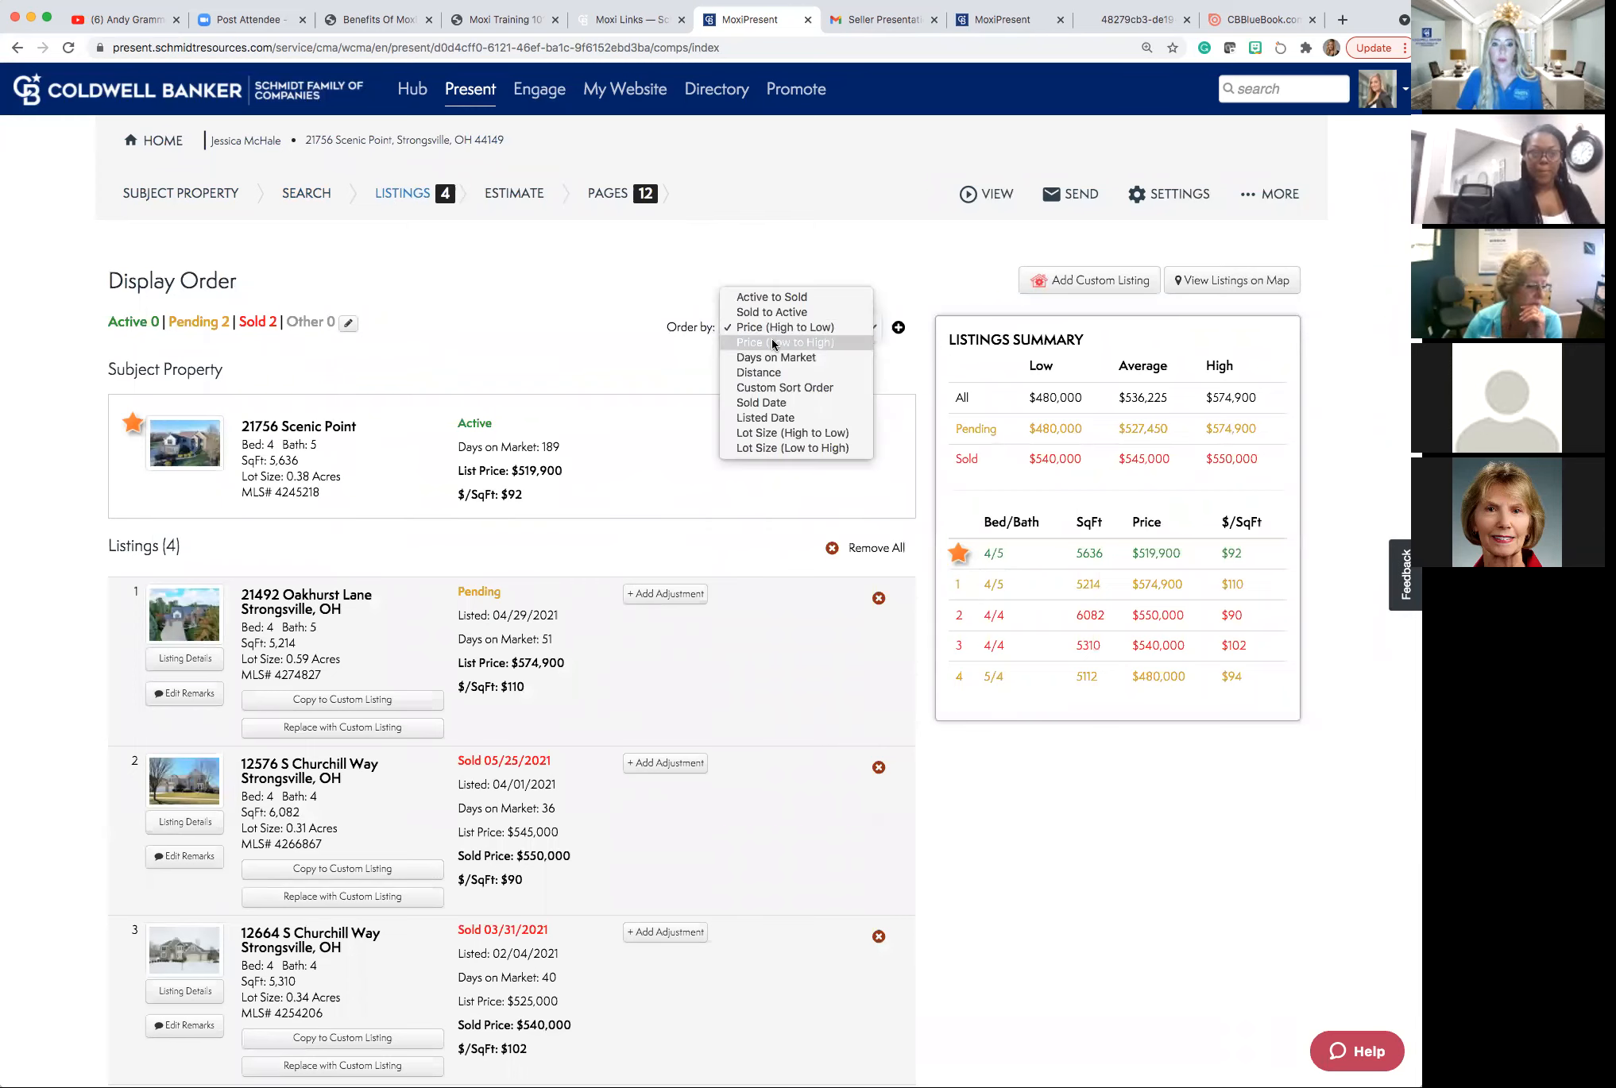
left_click(772, 342)
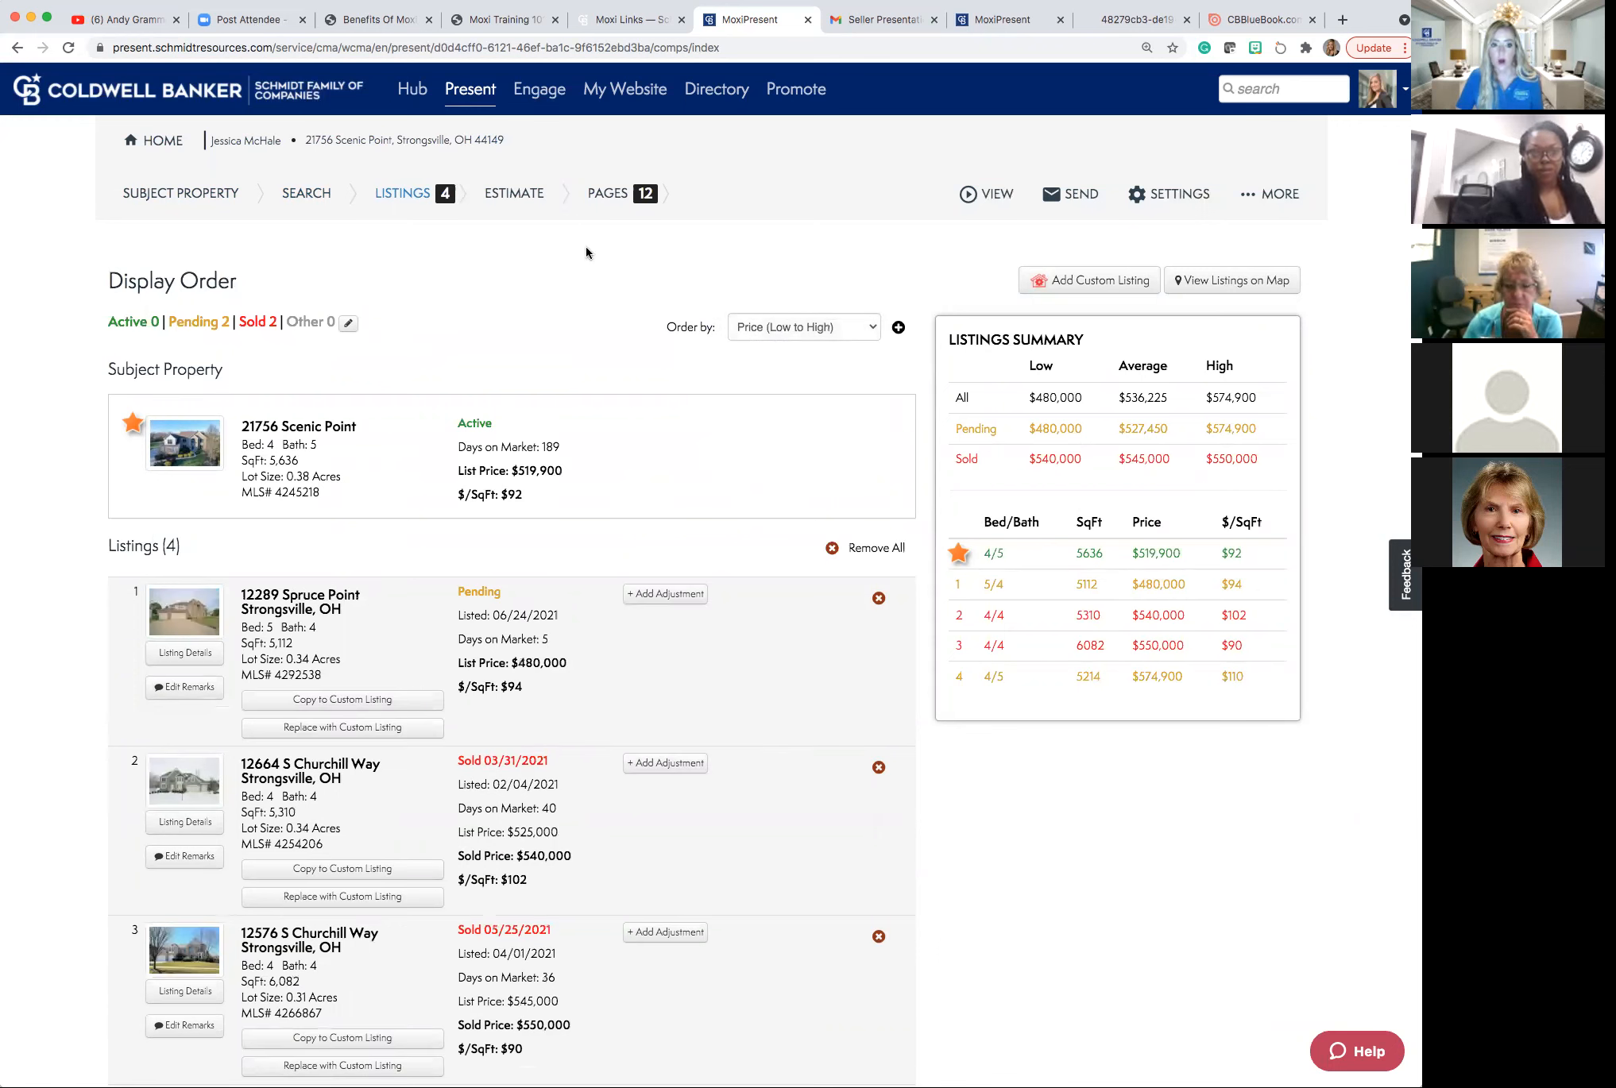
left_click(515, 194)
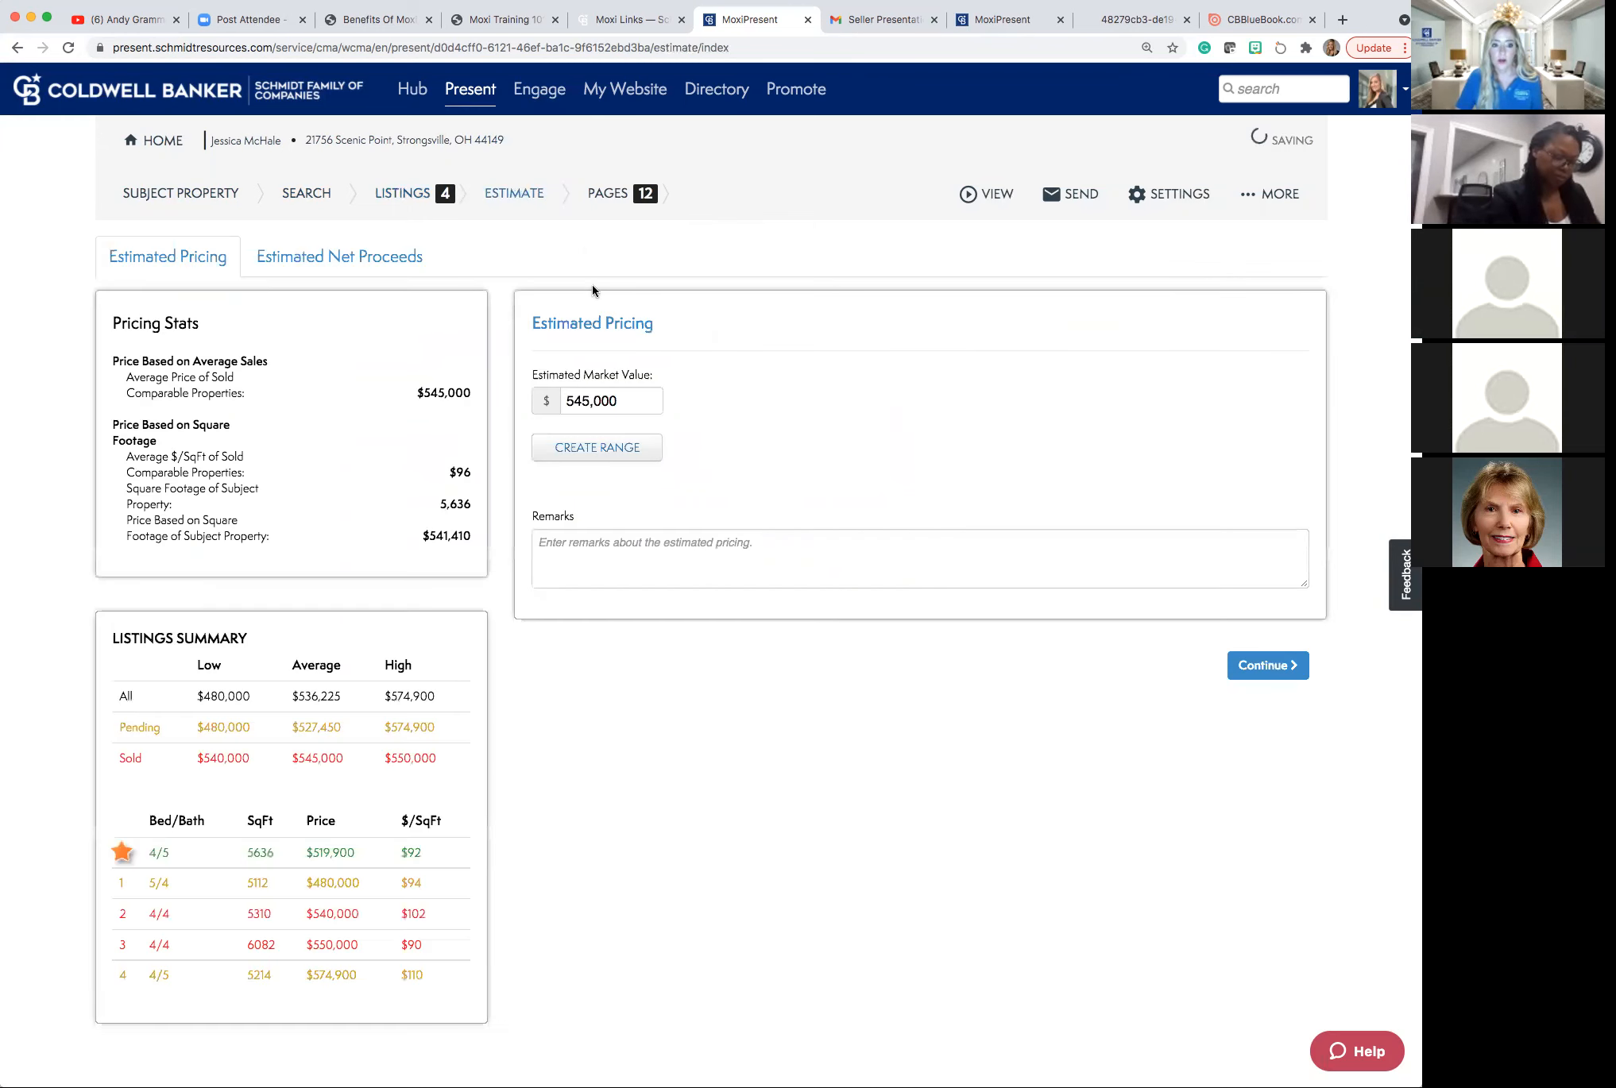
Open the Pages step to preview the cover page dated July 8, 2021.
left_click(577, 548)
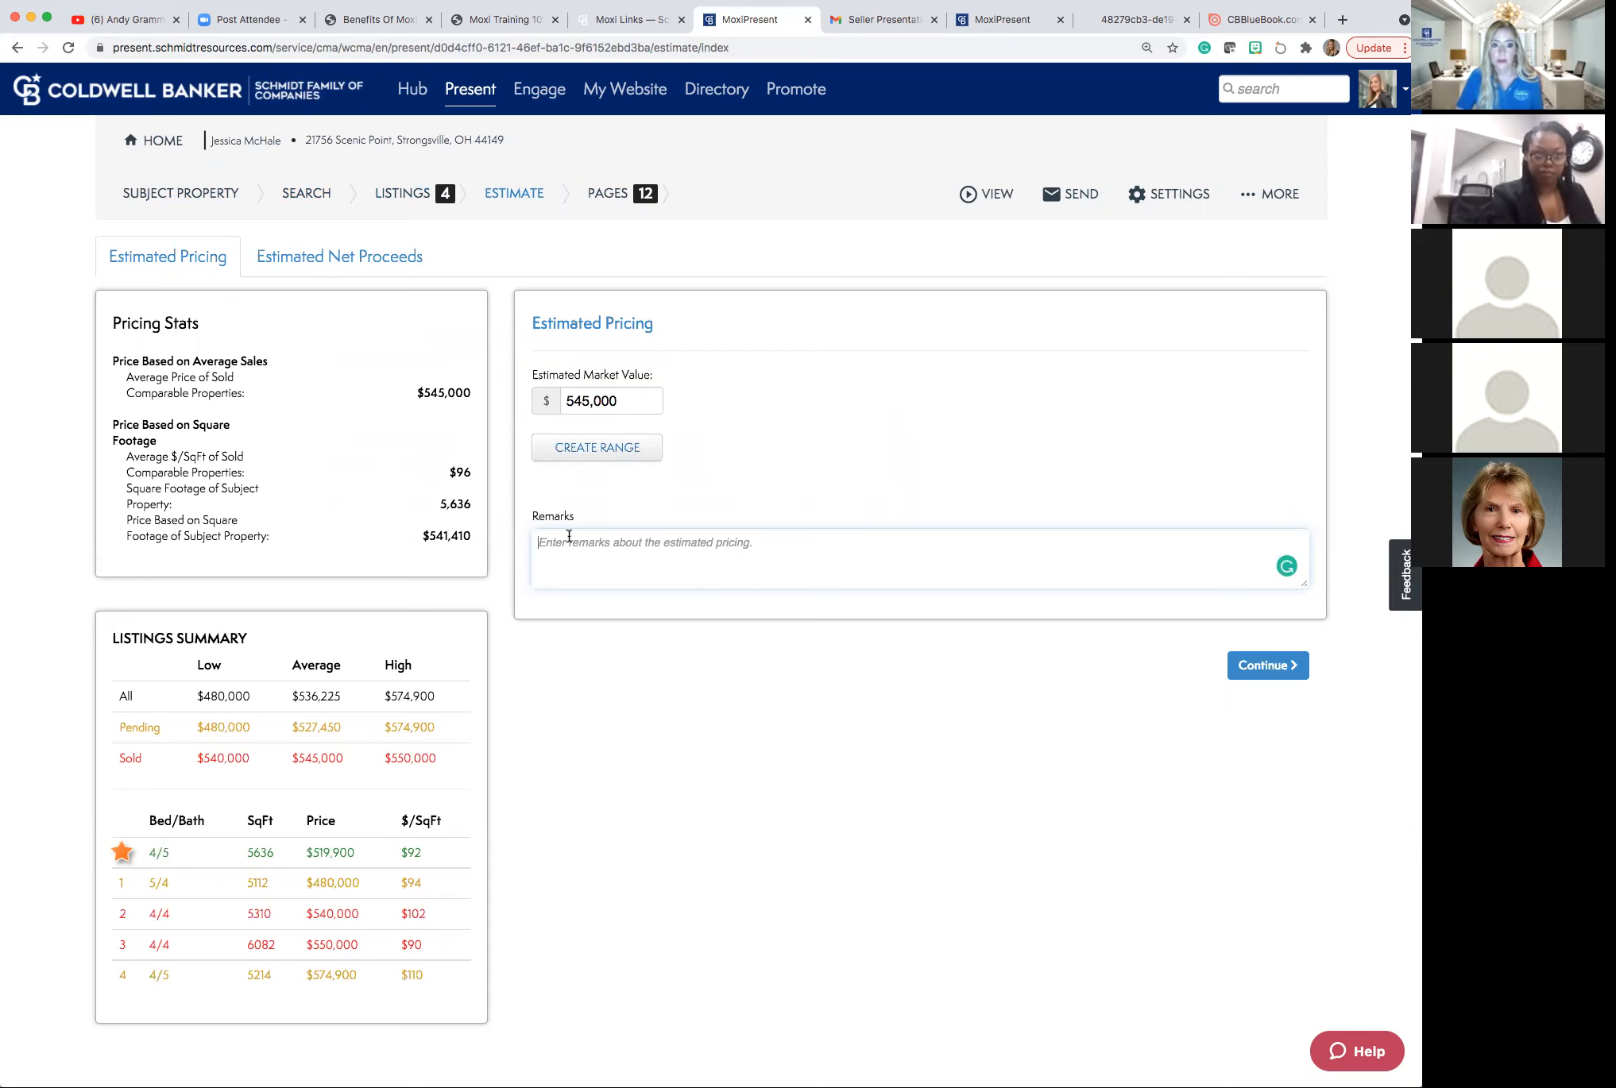
left_click(602, 198)
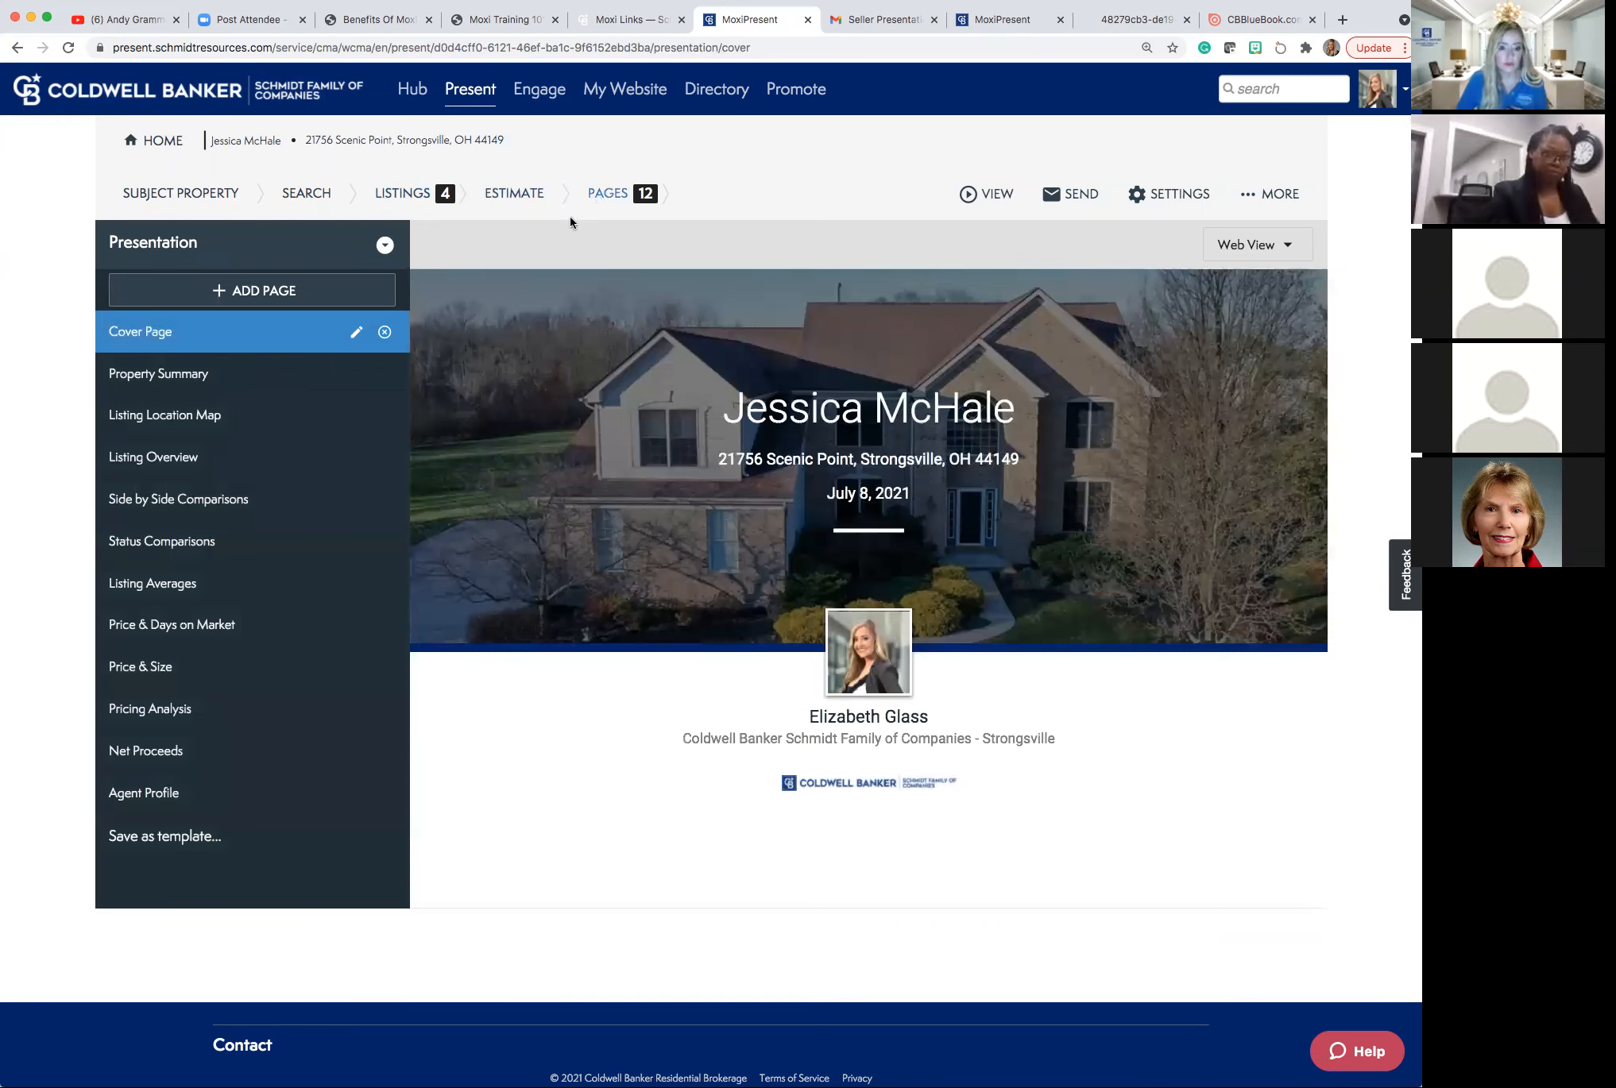
Drag the Listing Overview page above Listing Location Map in the page order.
left_click(161, 413)
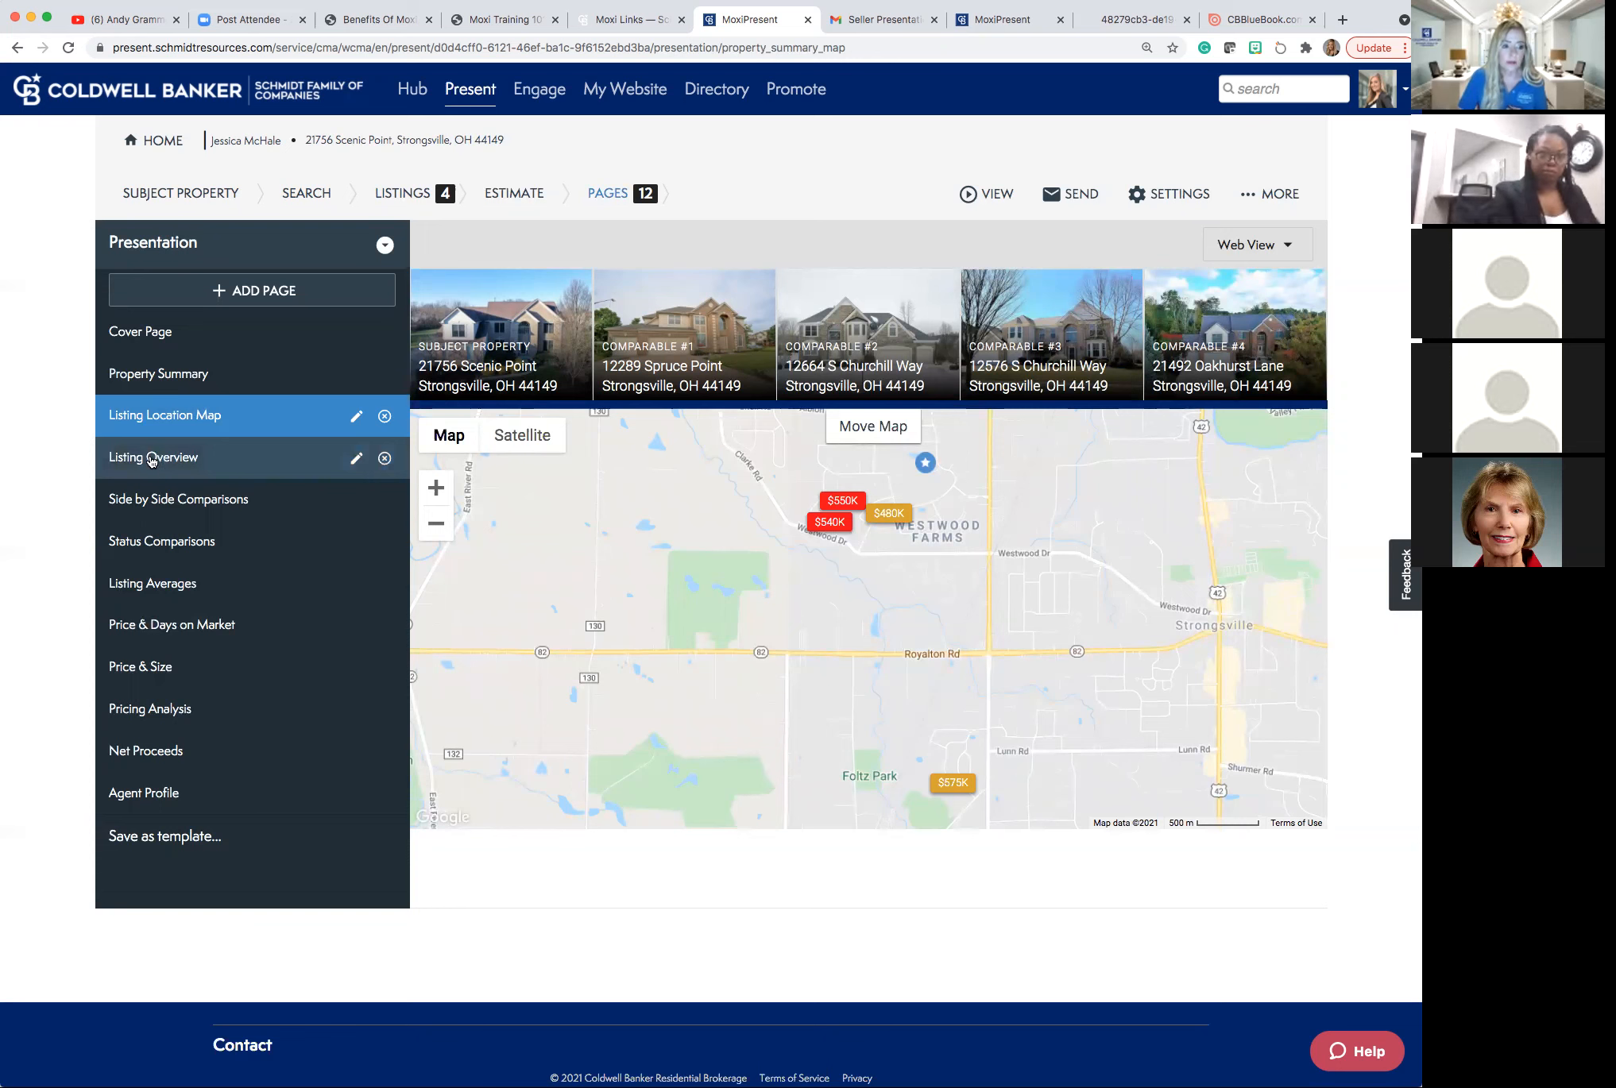
left_click_drag(152, 445, 150, 412)
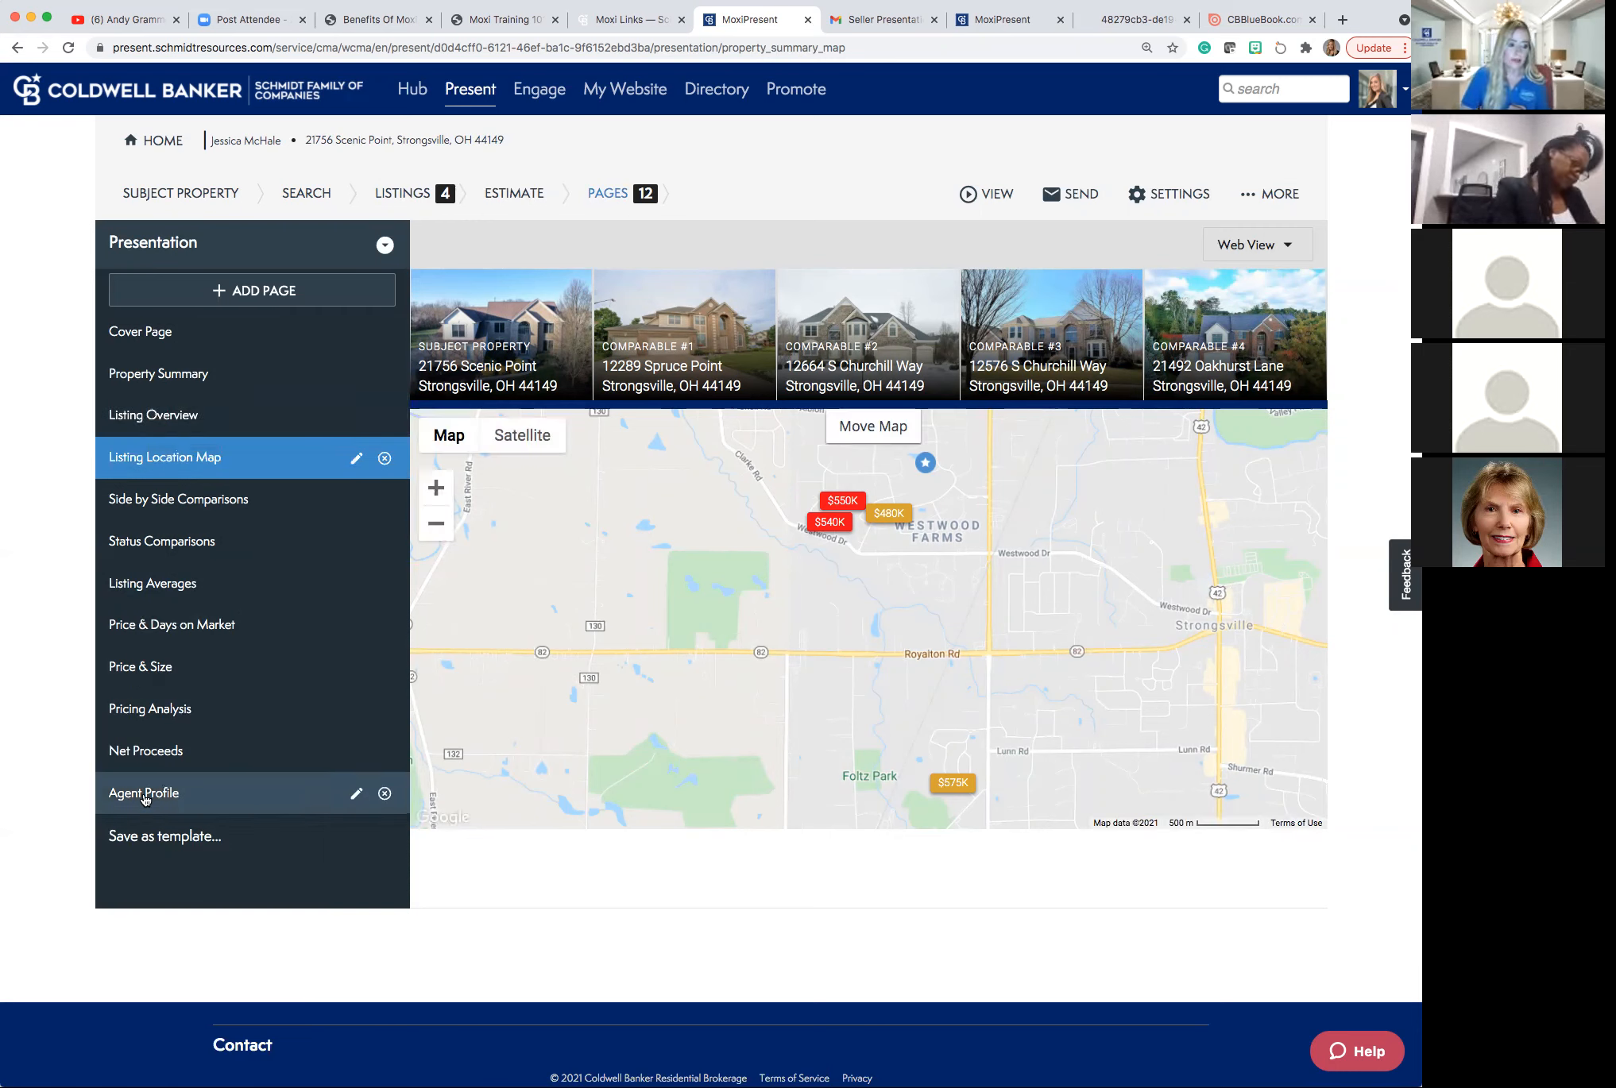
Turn on Zillow Rating & Reviews for both Web and PDF on the Agent Profile page.
left_click(356, 793)
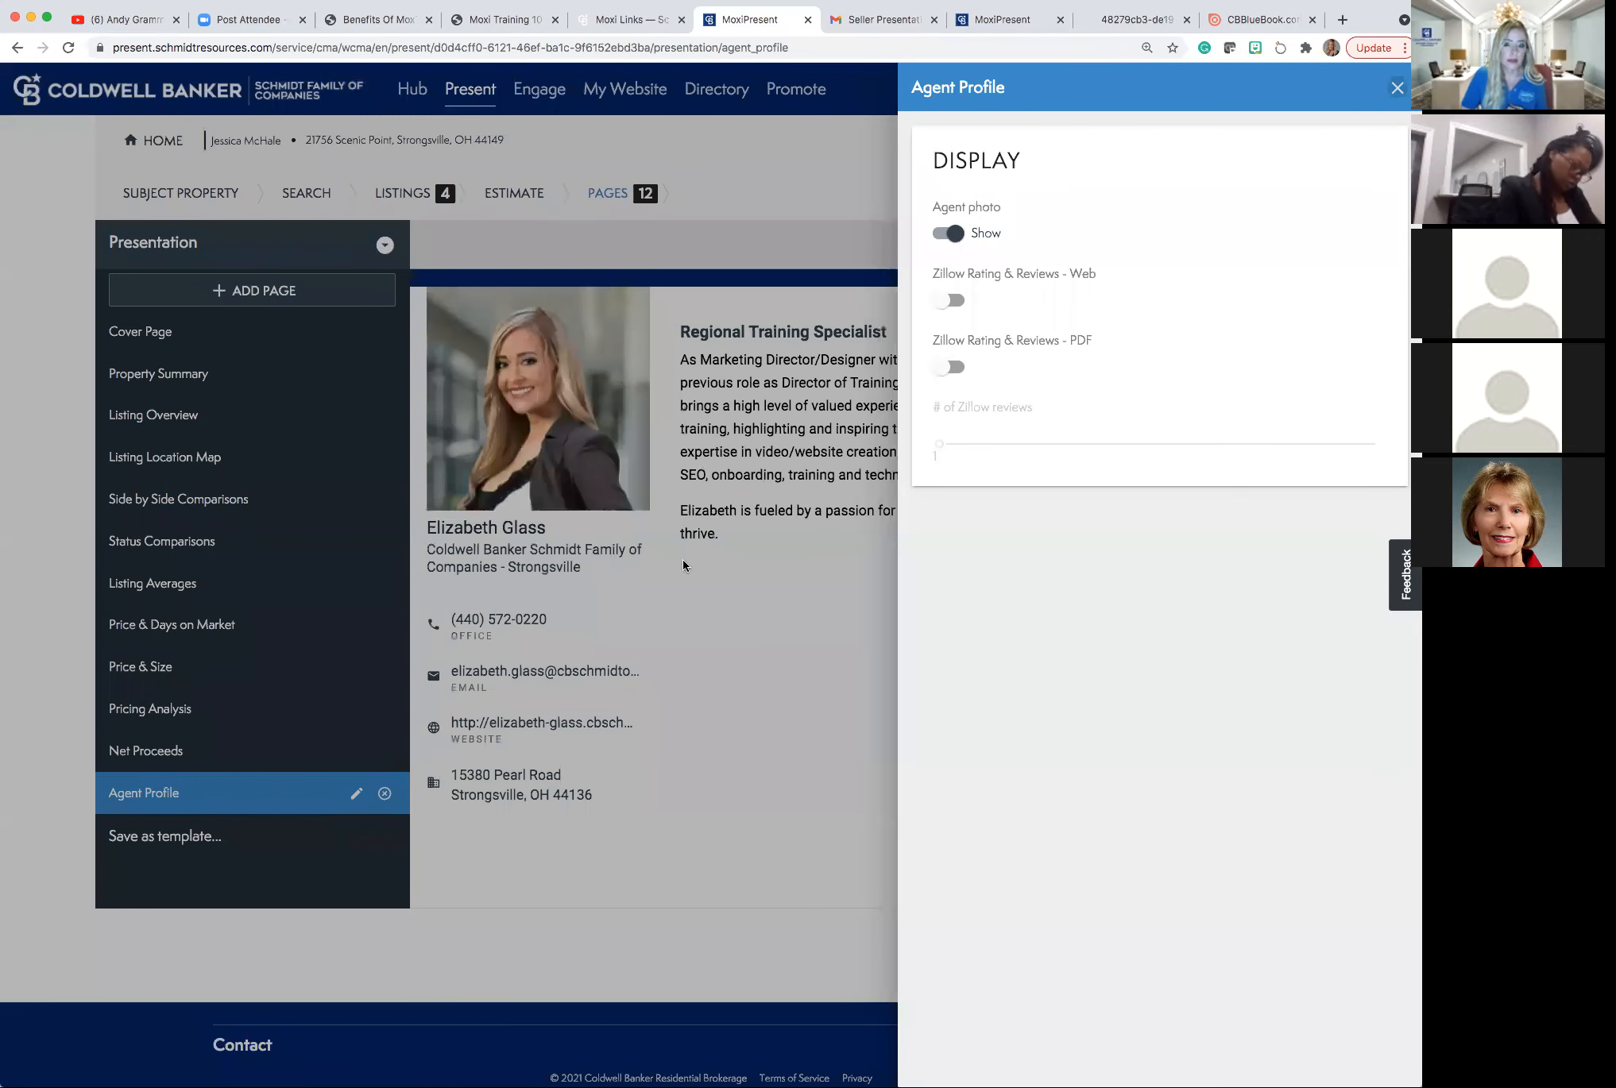
left_click(953, 301)
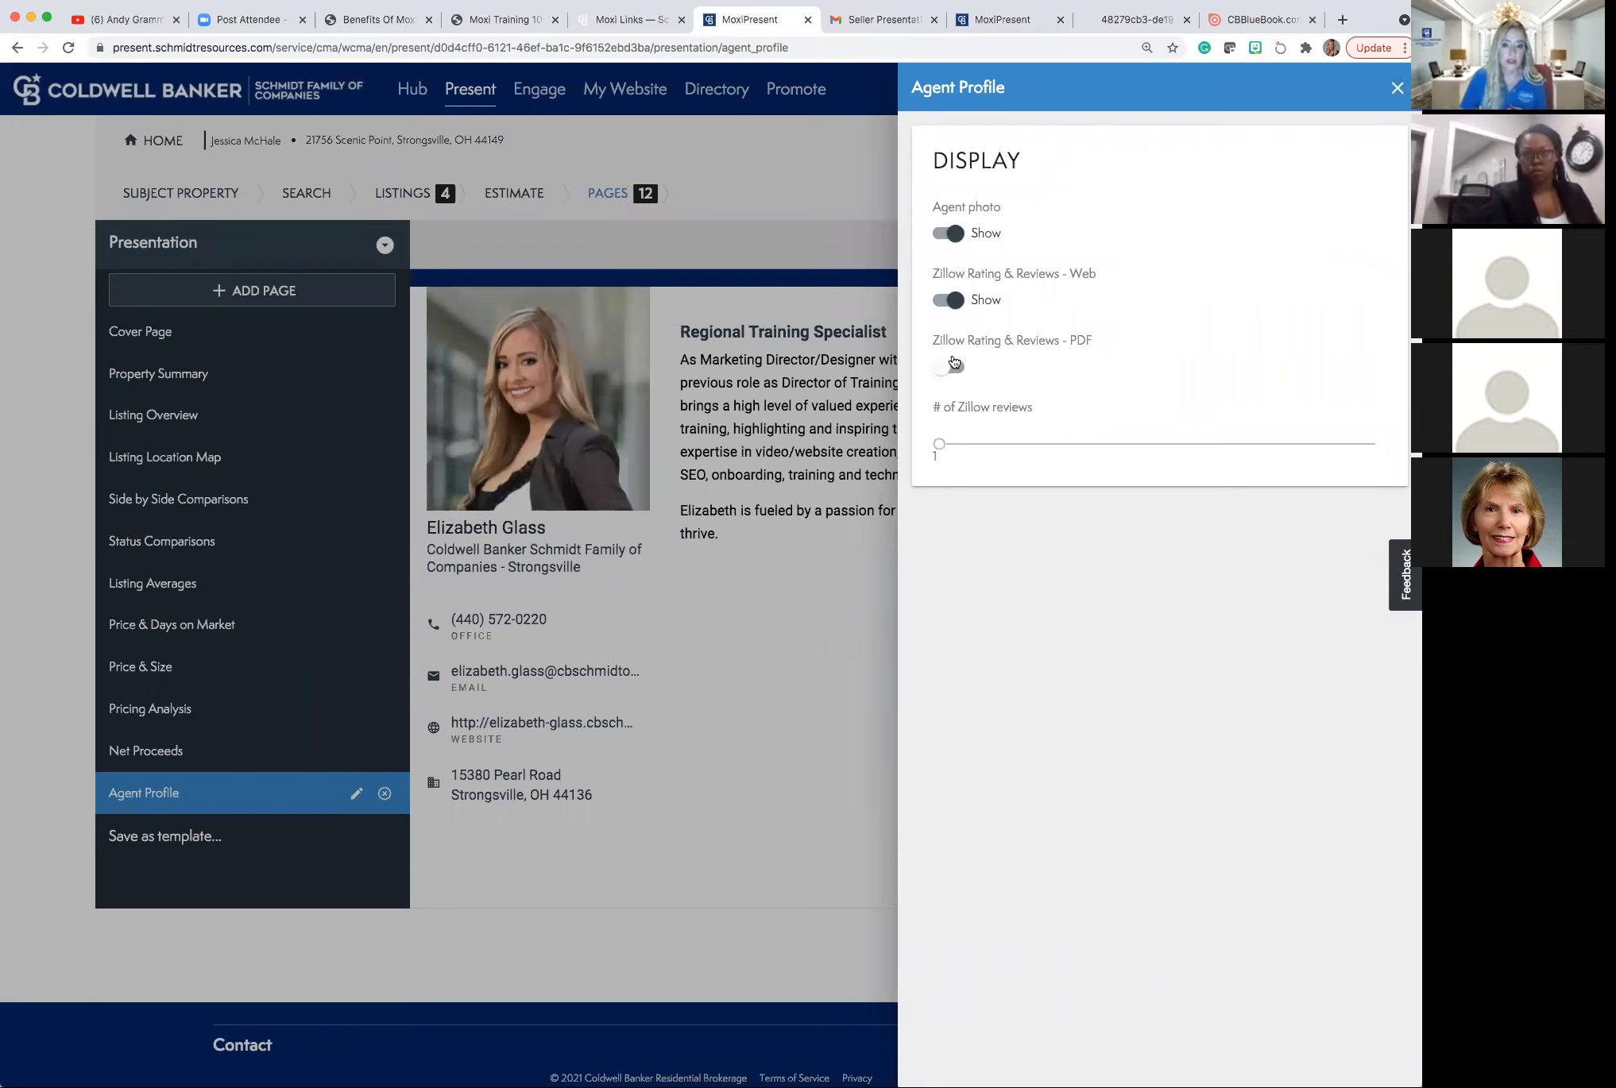
left_click(956, 370)
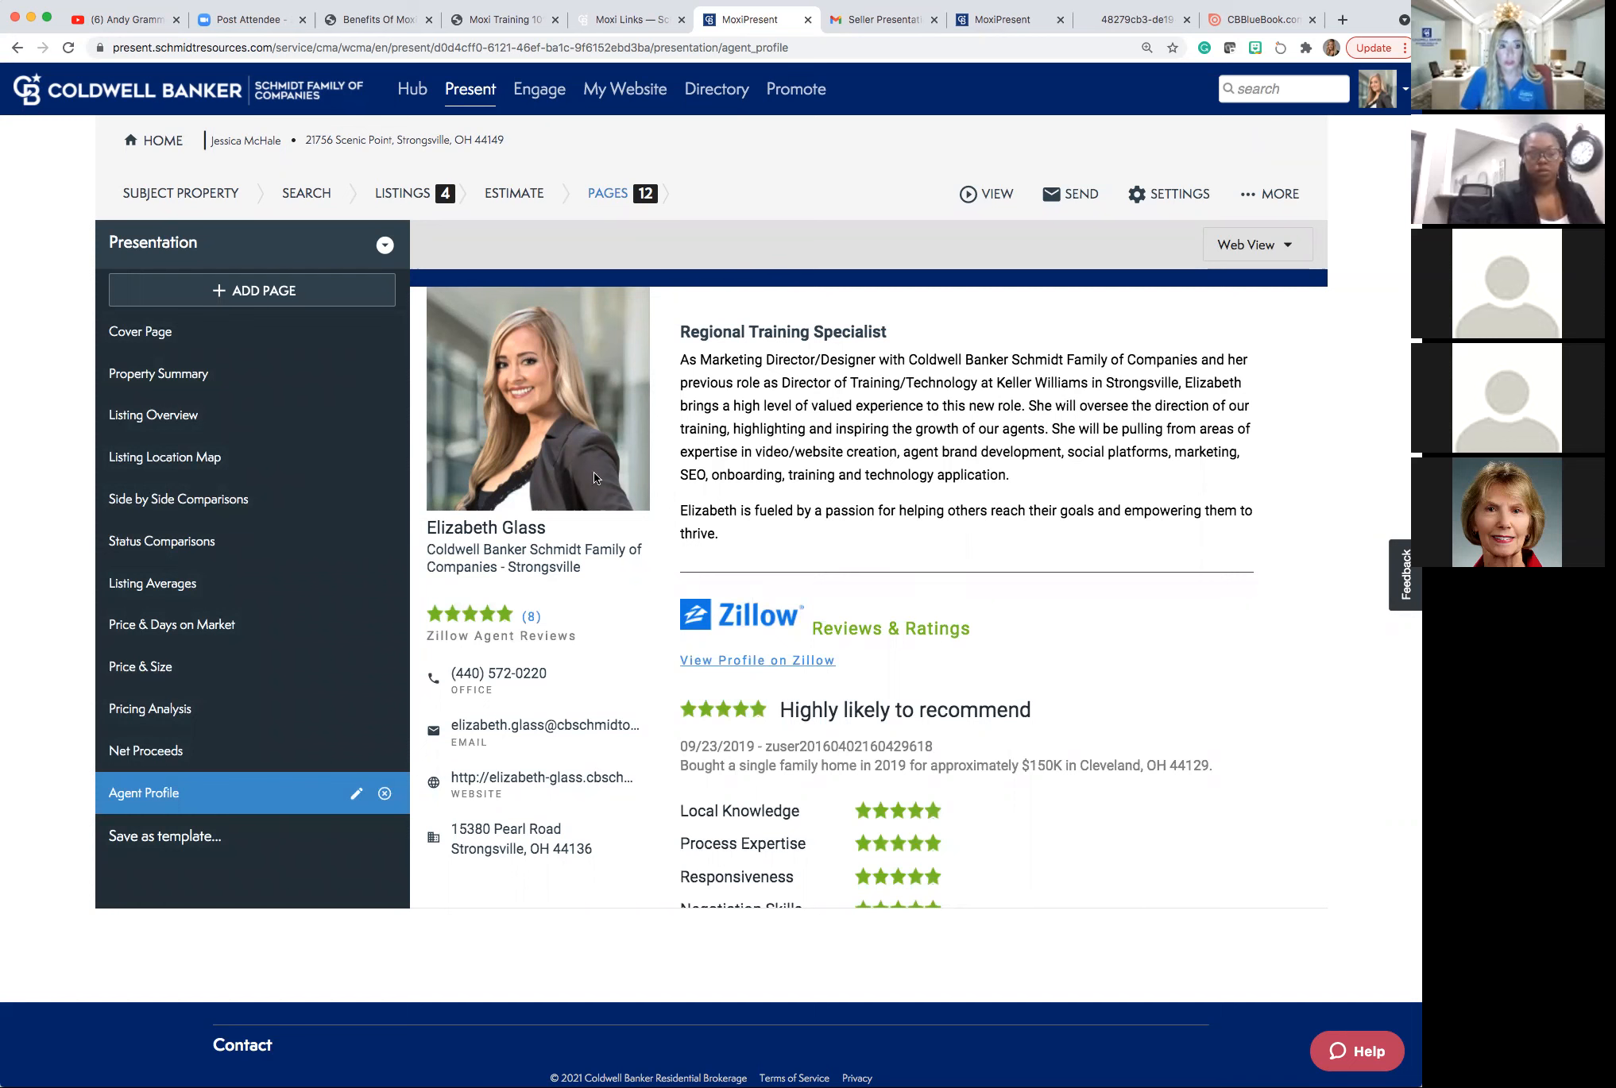
Add Buyer Profile Intelligence and Buyer Profile Map from the CBx library pages, then view Brokerage Pages.
left_click(268, 299)
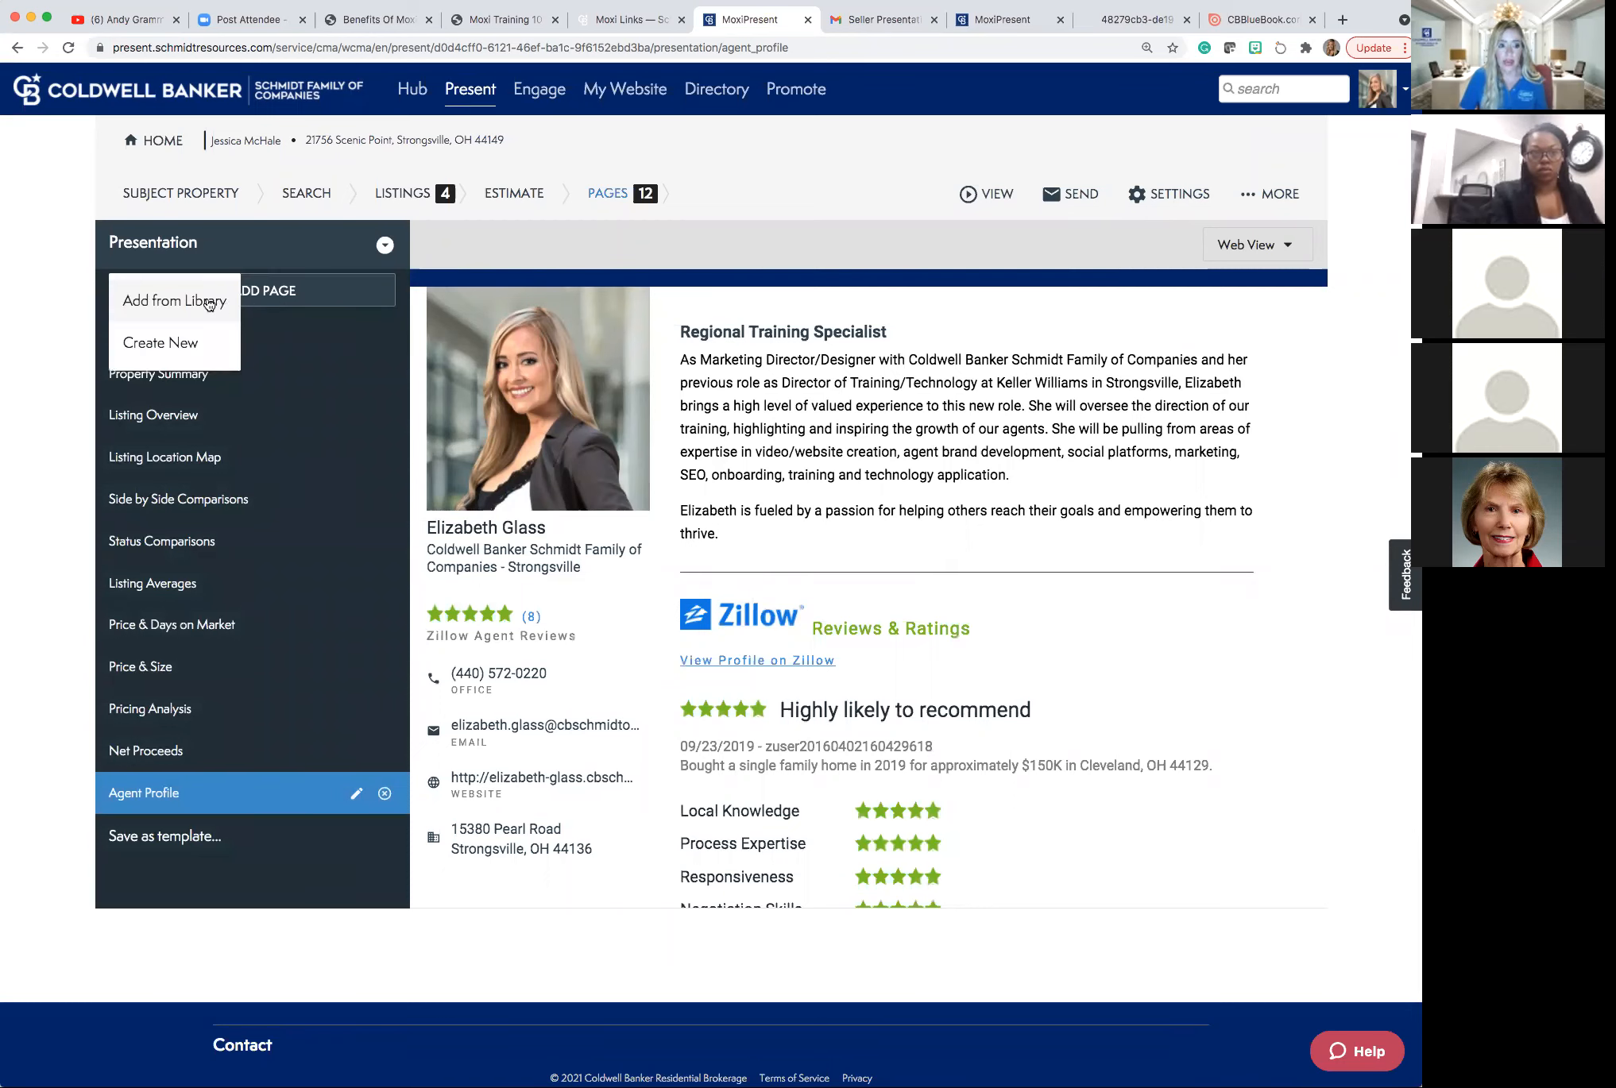
left_click(208, 302)
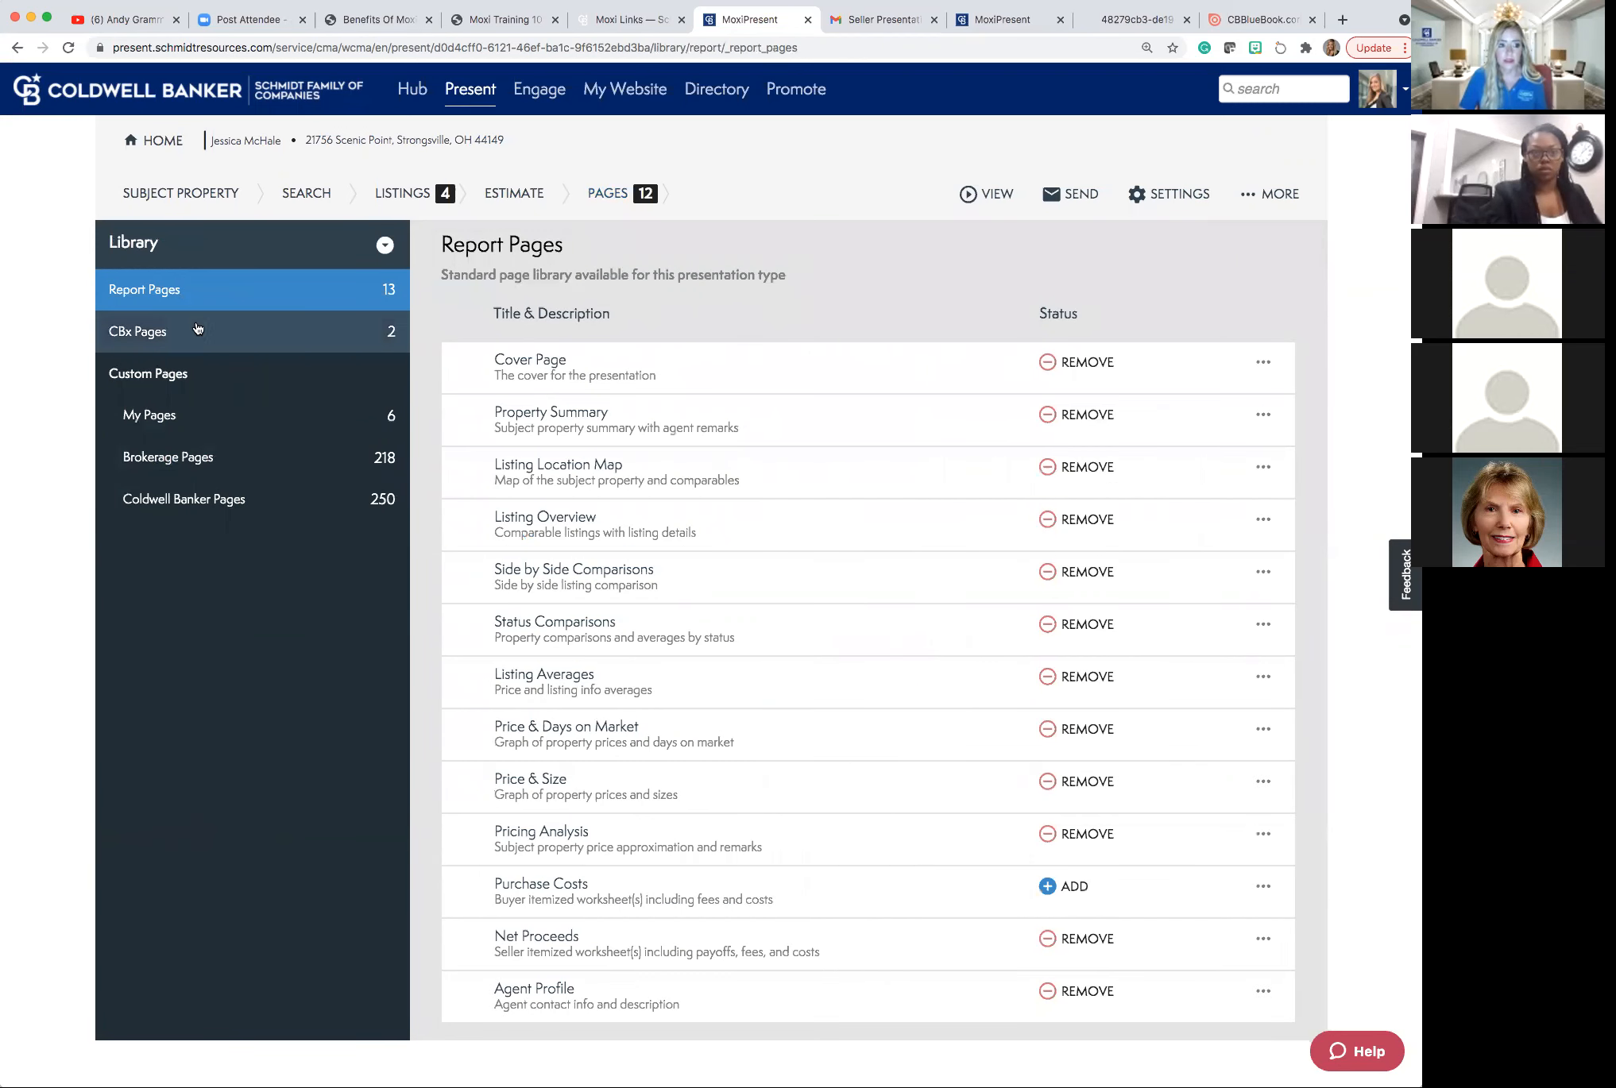
left_click(193, 335)
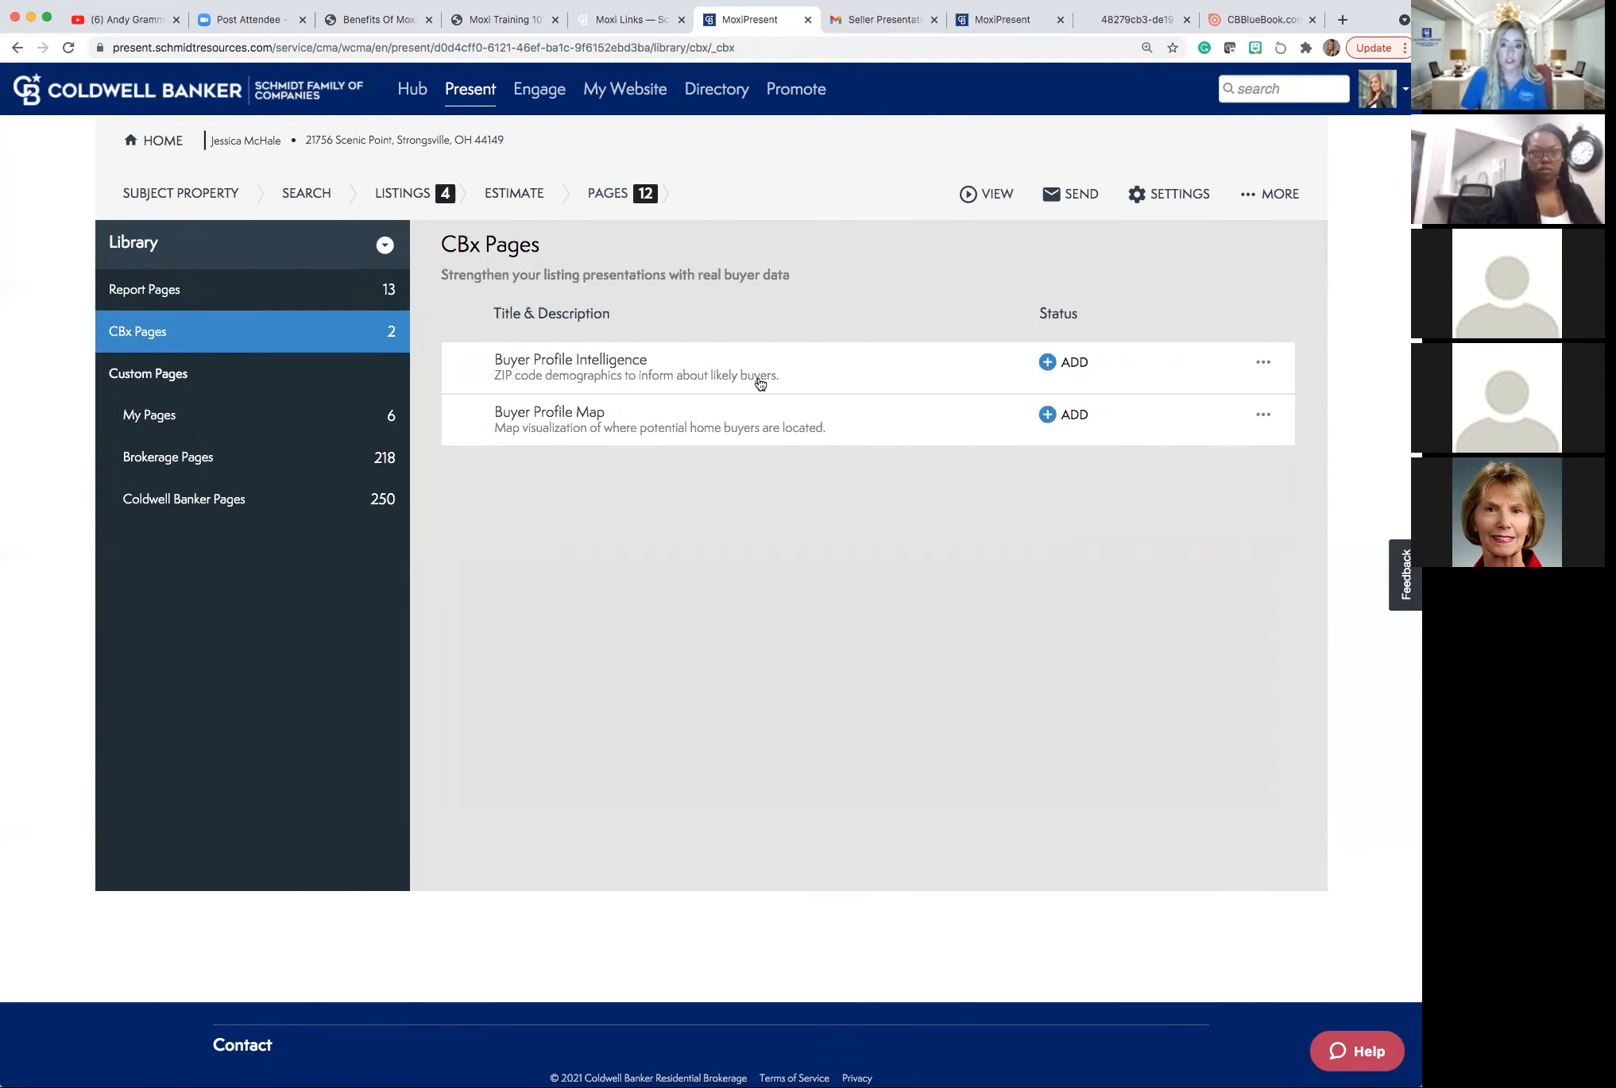
left_click(1047, 364)
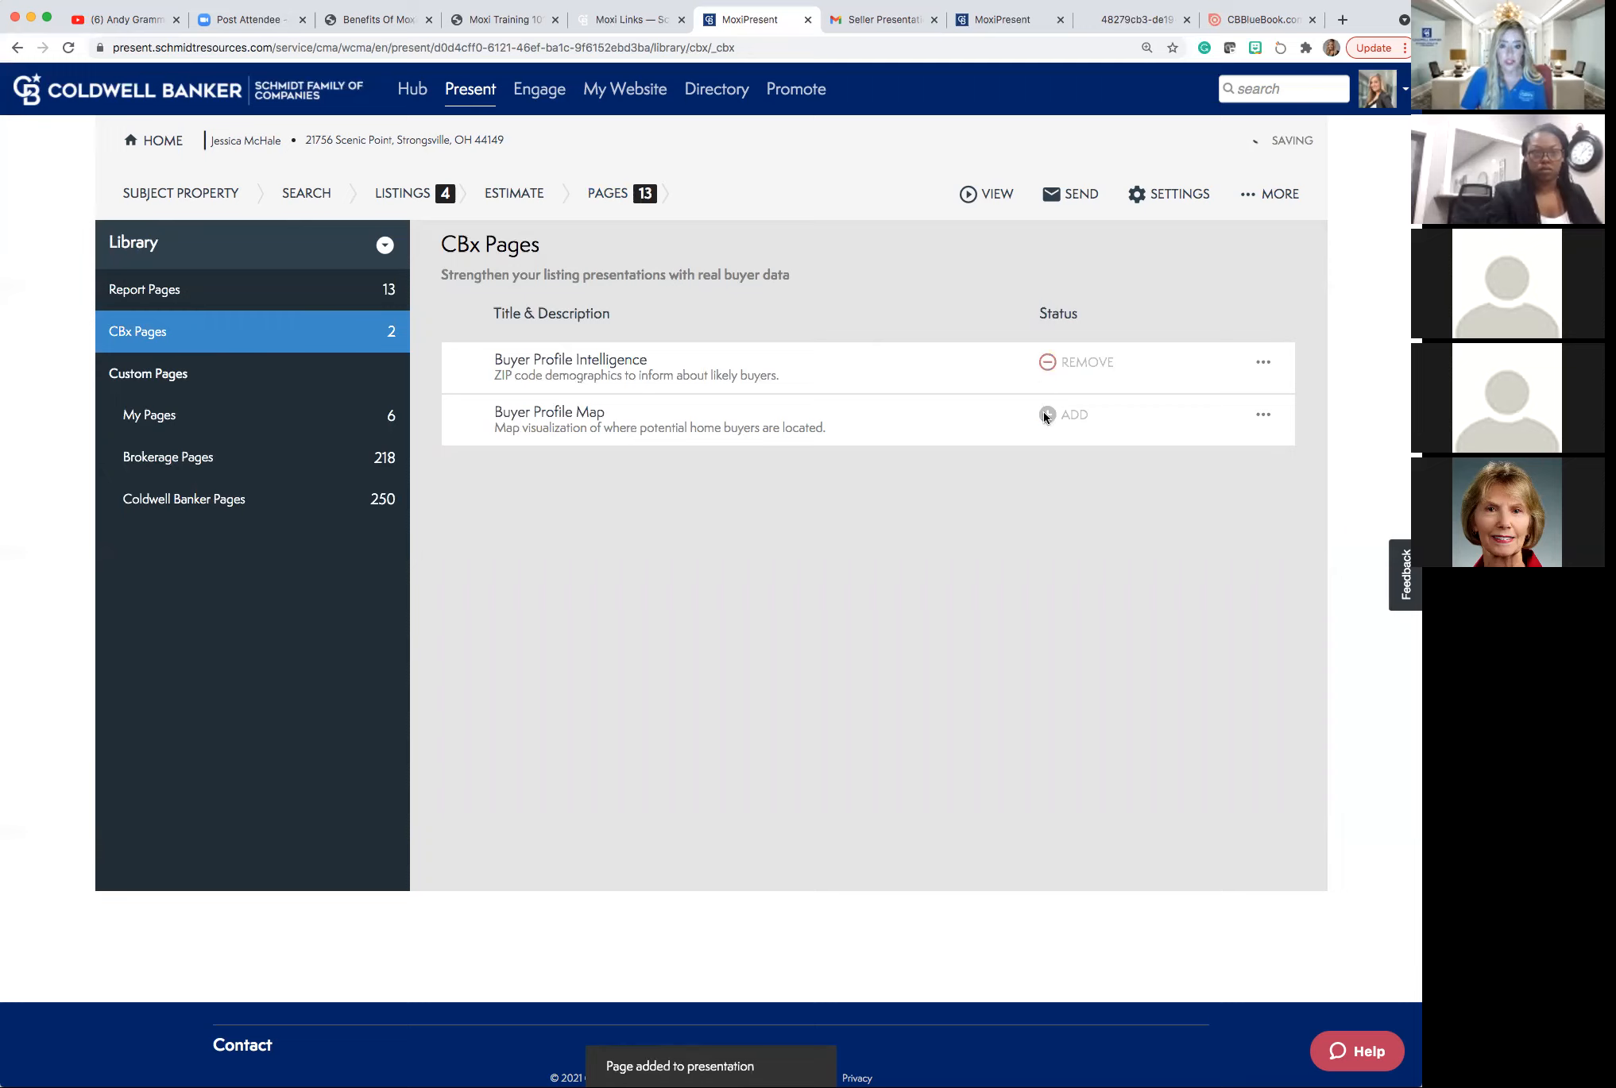
left_click(1047, 416)
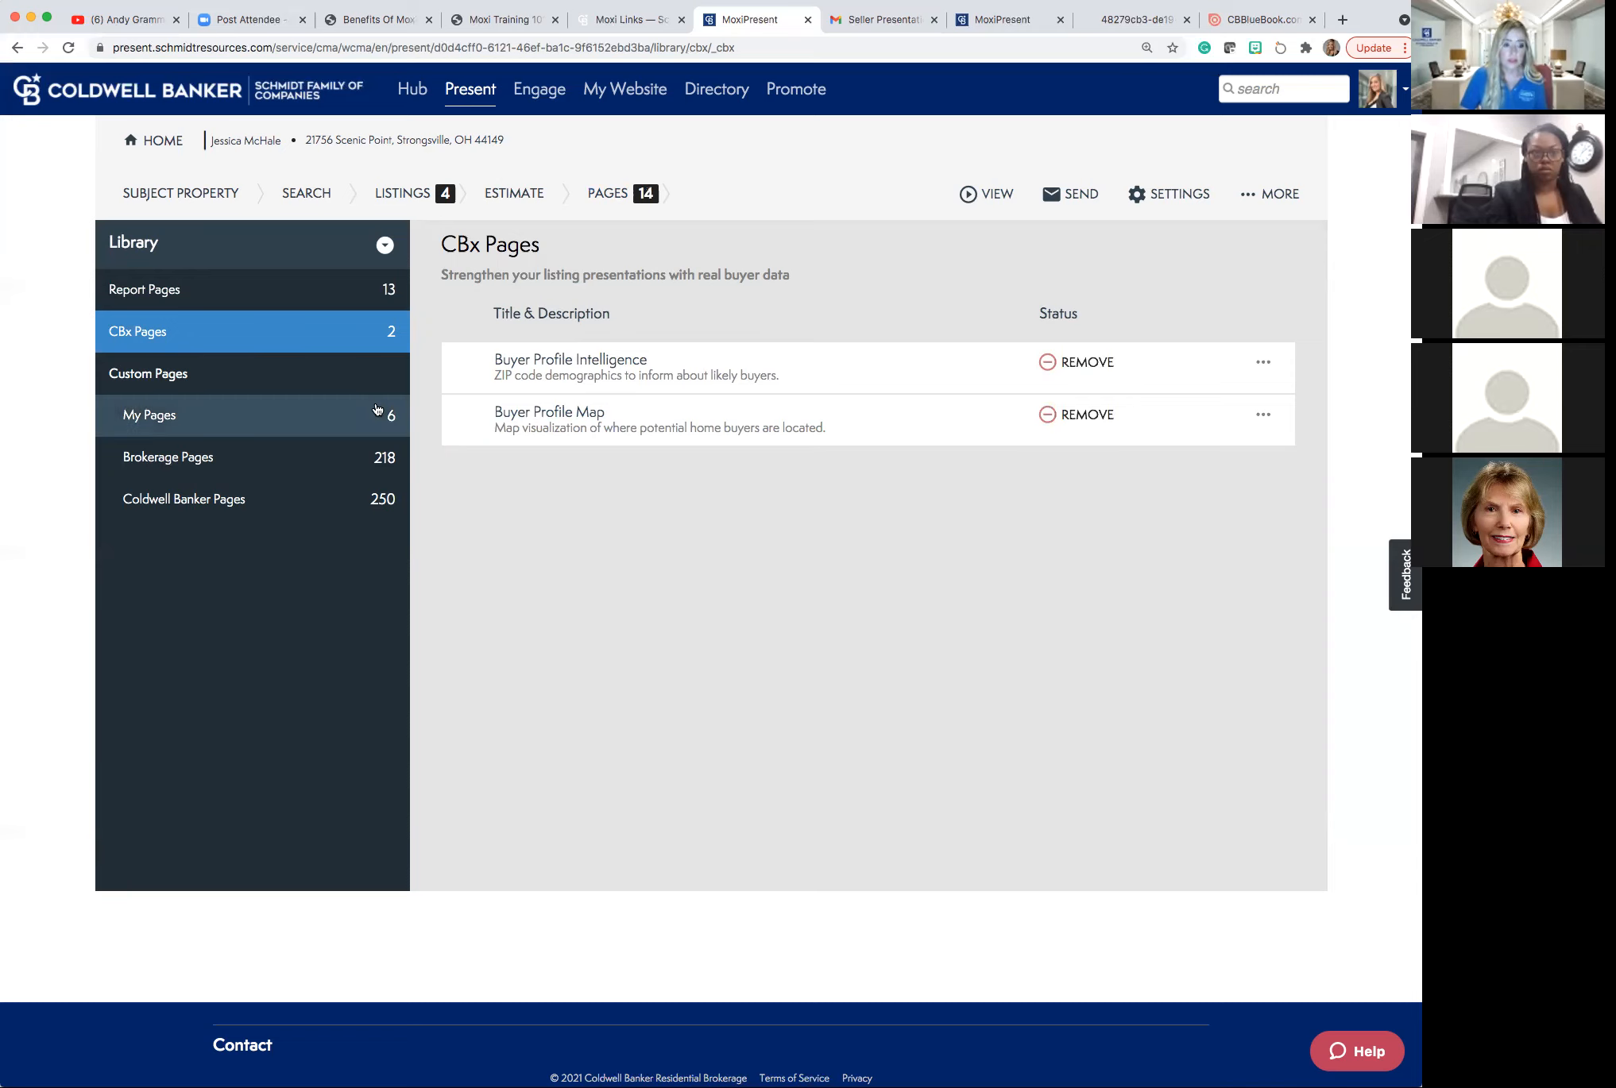
left_click(282, 469)
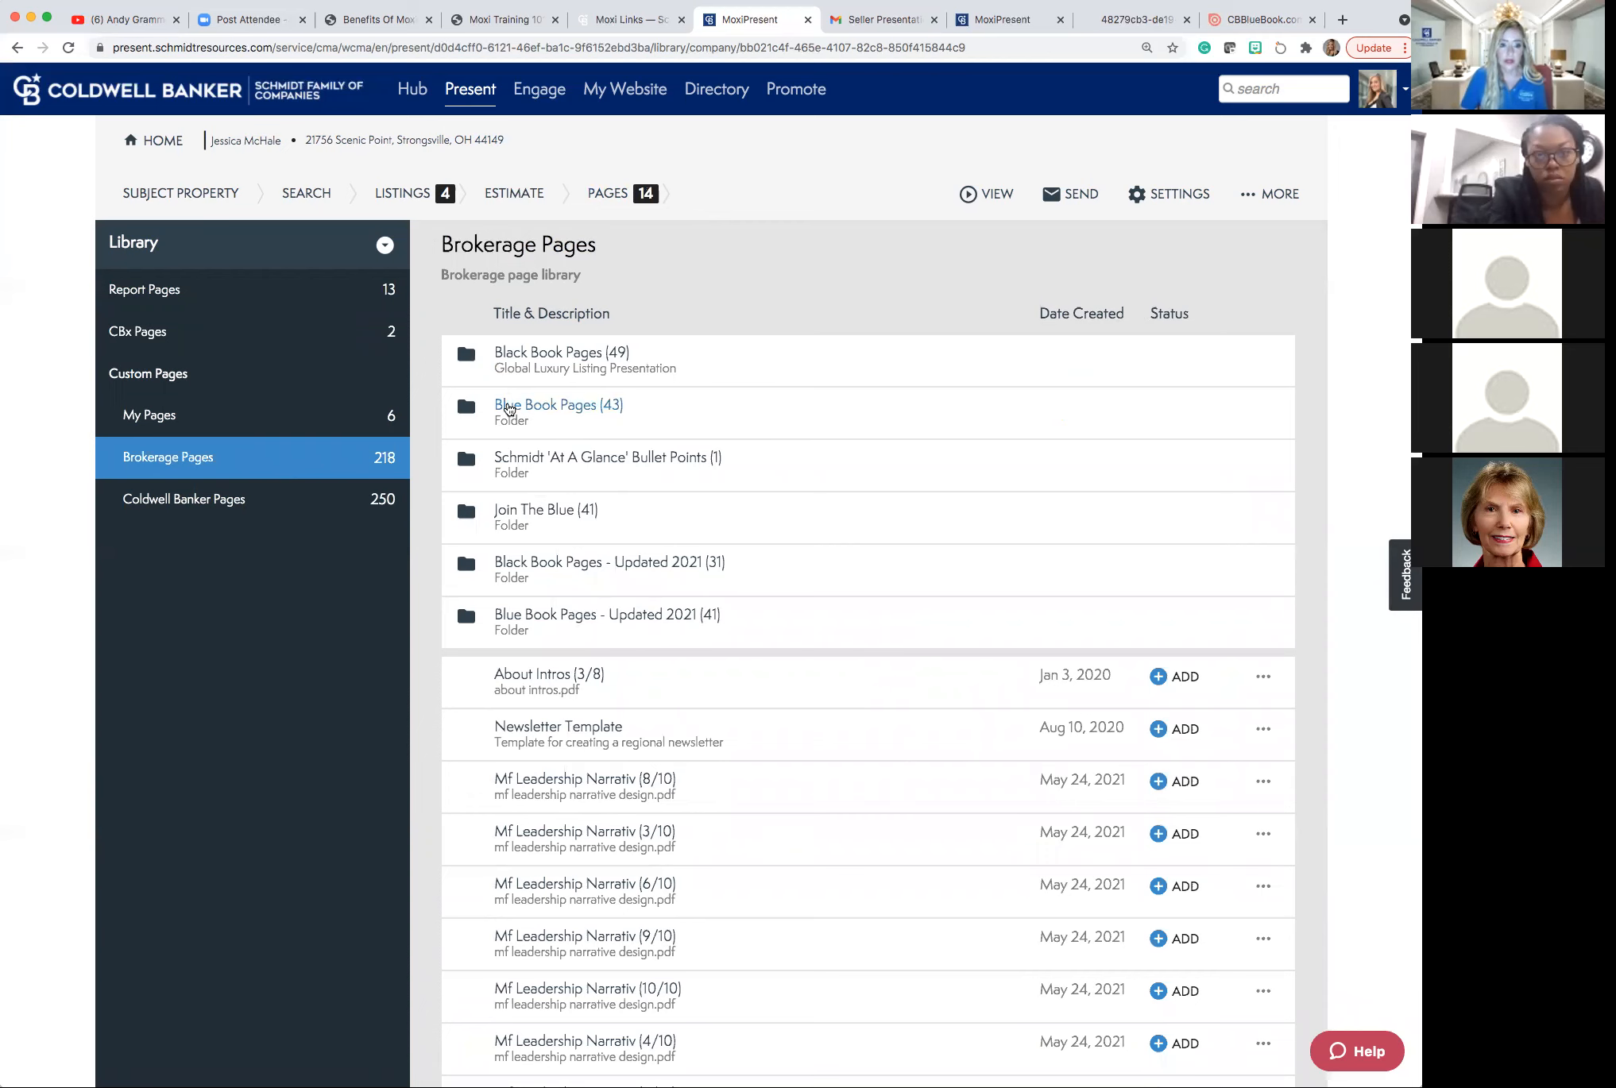
Open the Blue Book Pages folder in the Brokerage Pages library and browse its contents.
left_click(509, 409)
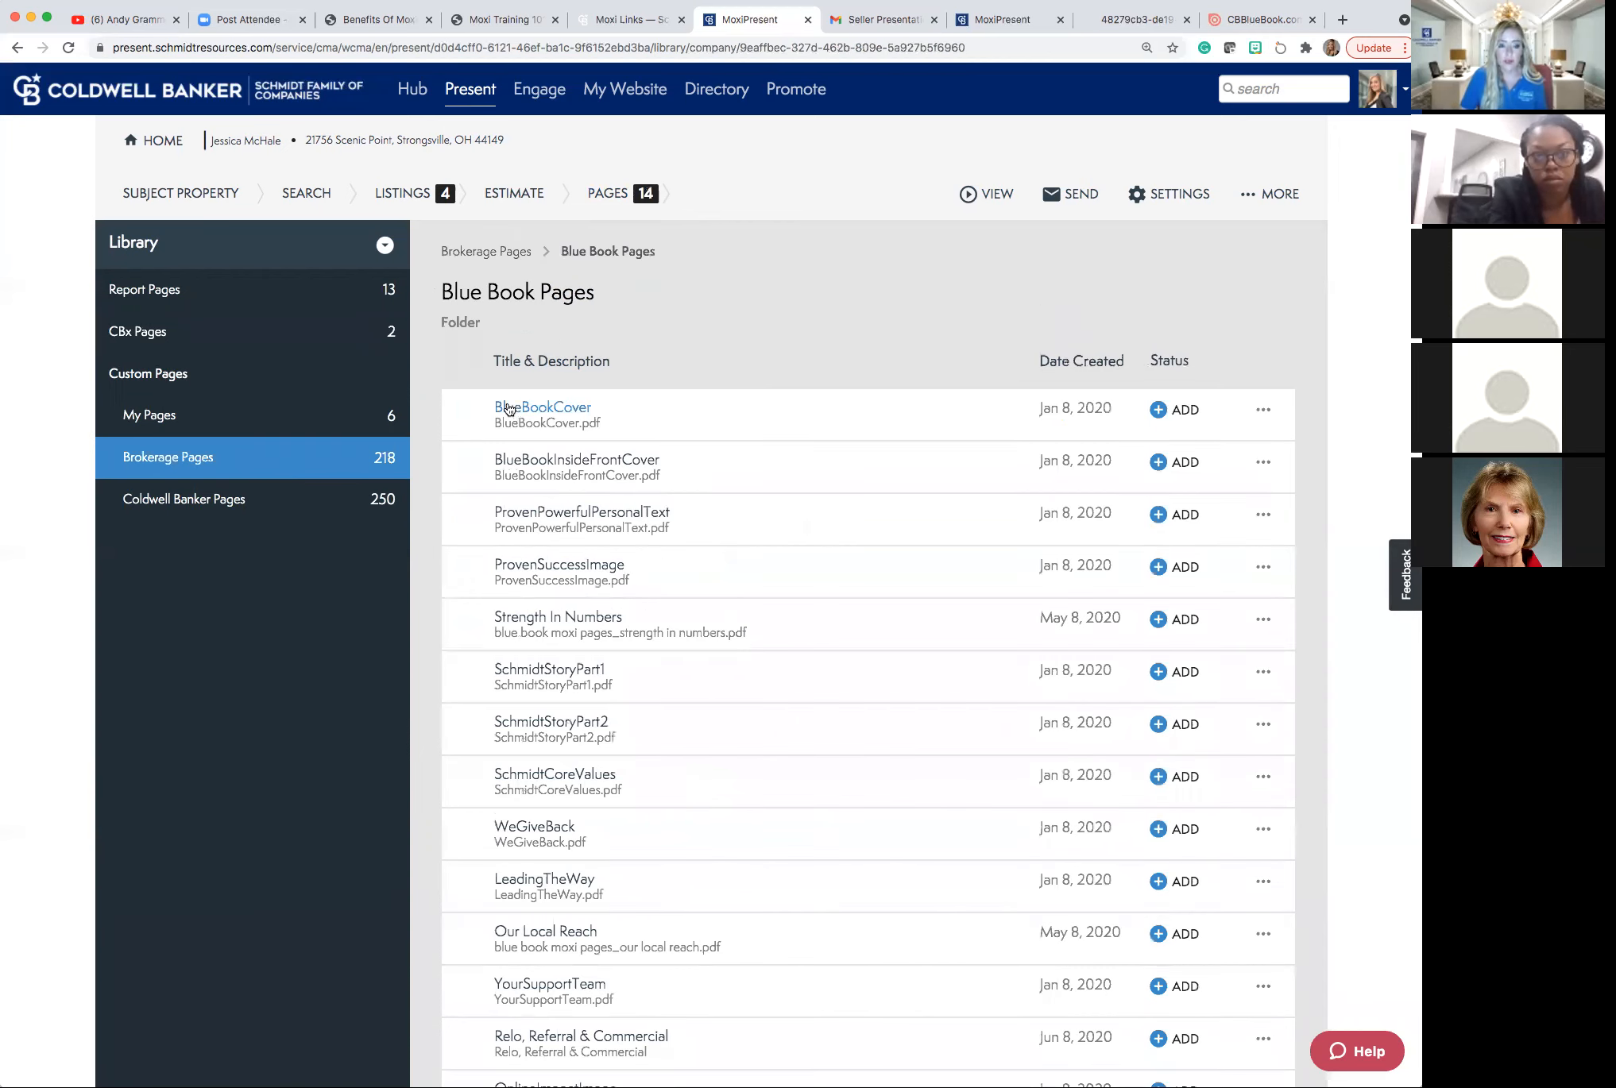
scroll(505, 409, "down", 1)
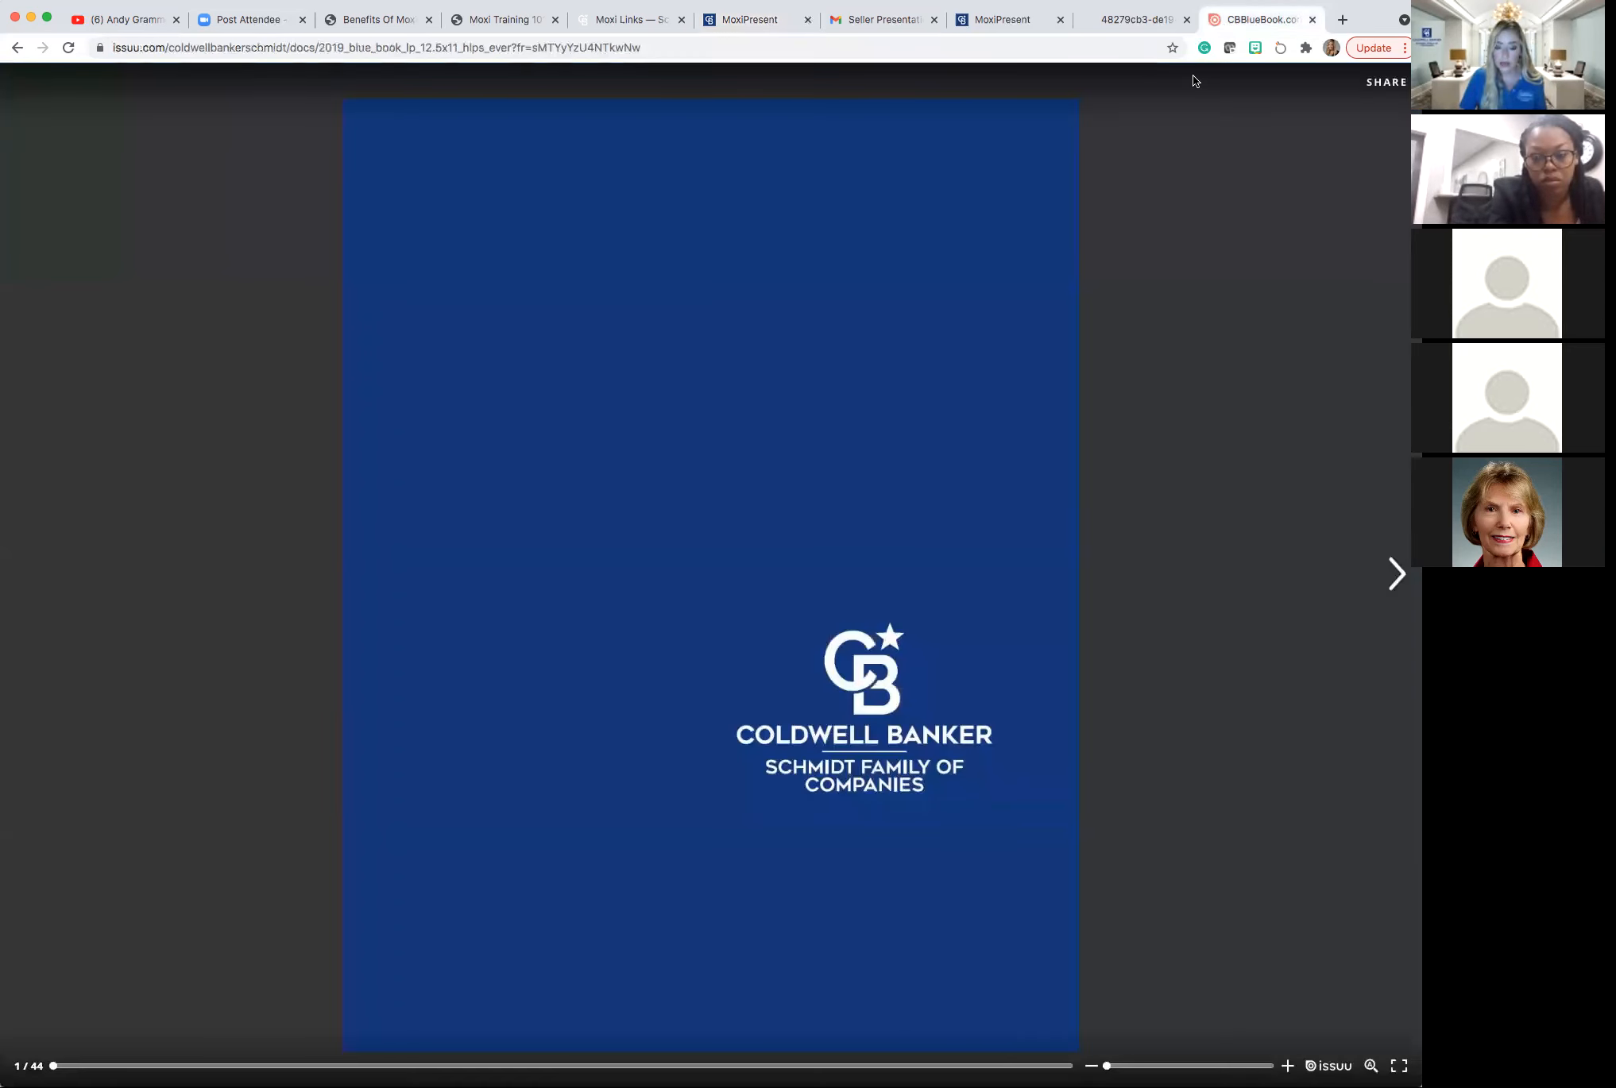
Page through the Issuu Blue Book to the Core Values spread, then return to MoxiPresent.
key("Right")
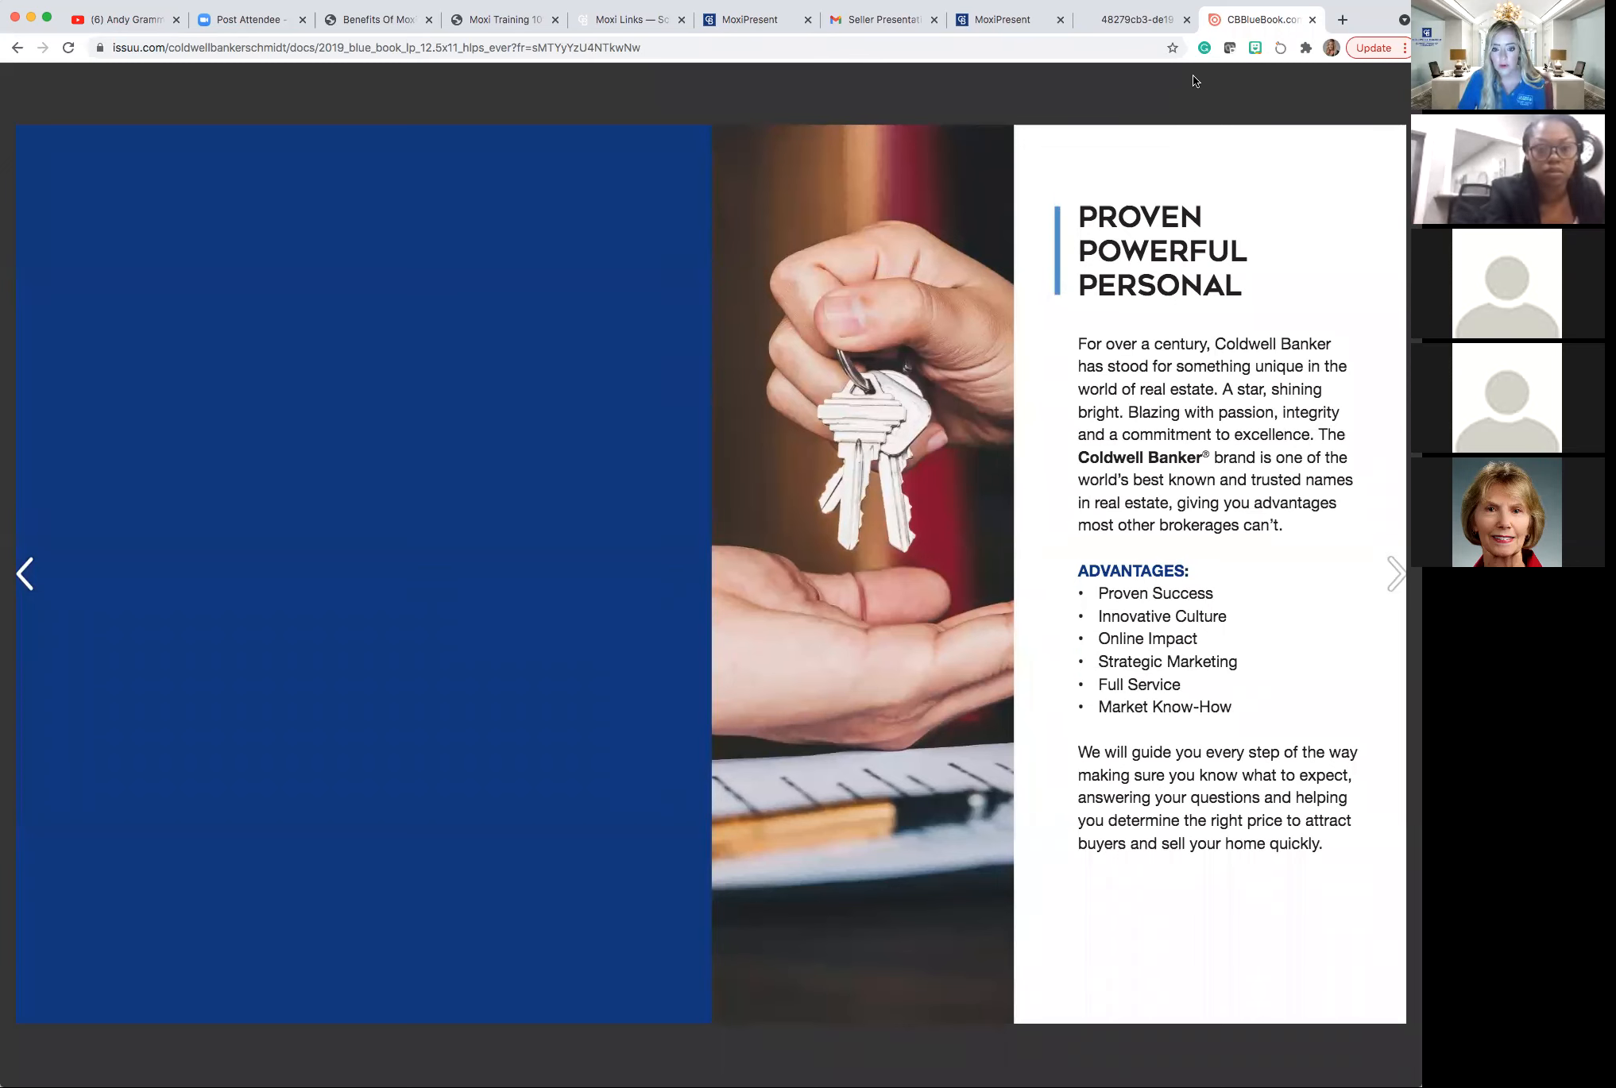
key("Right")
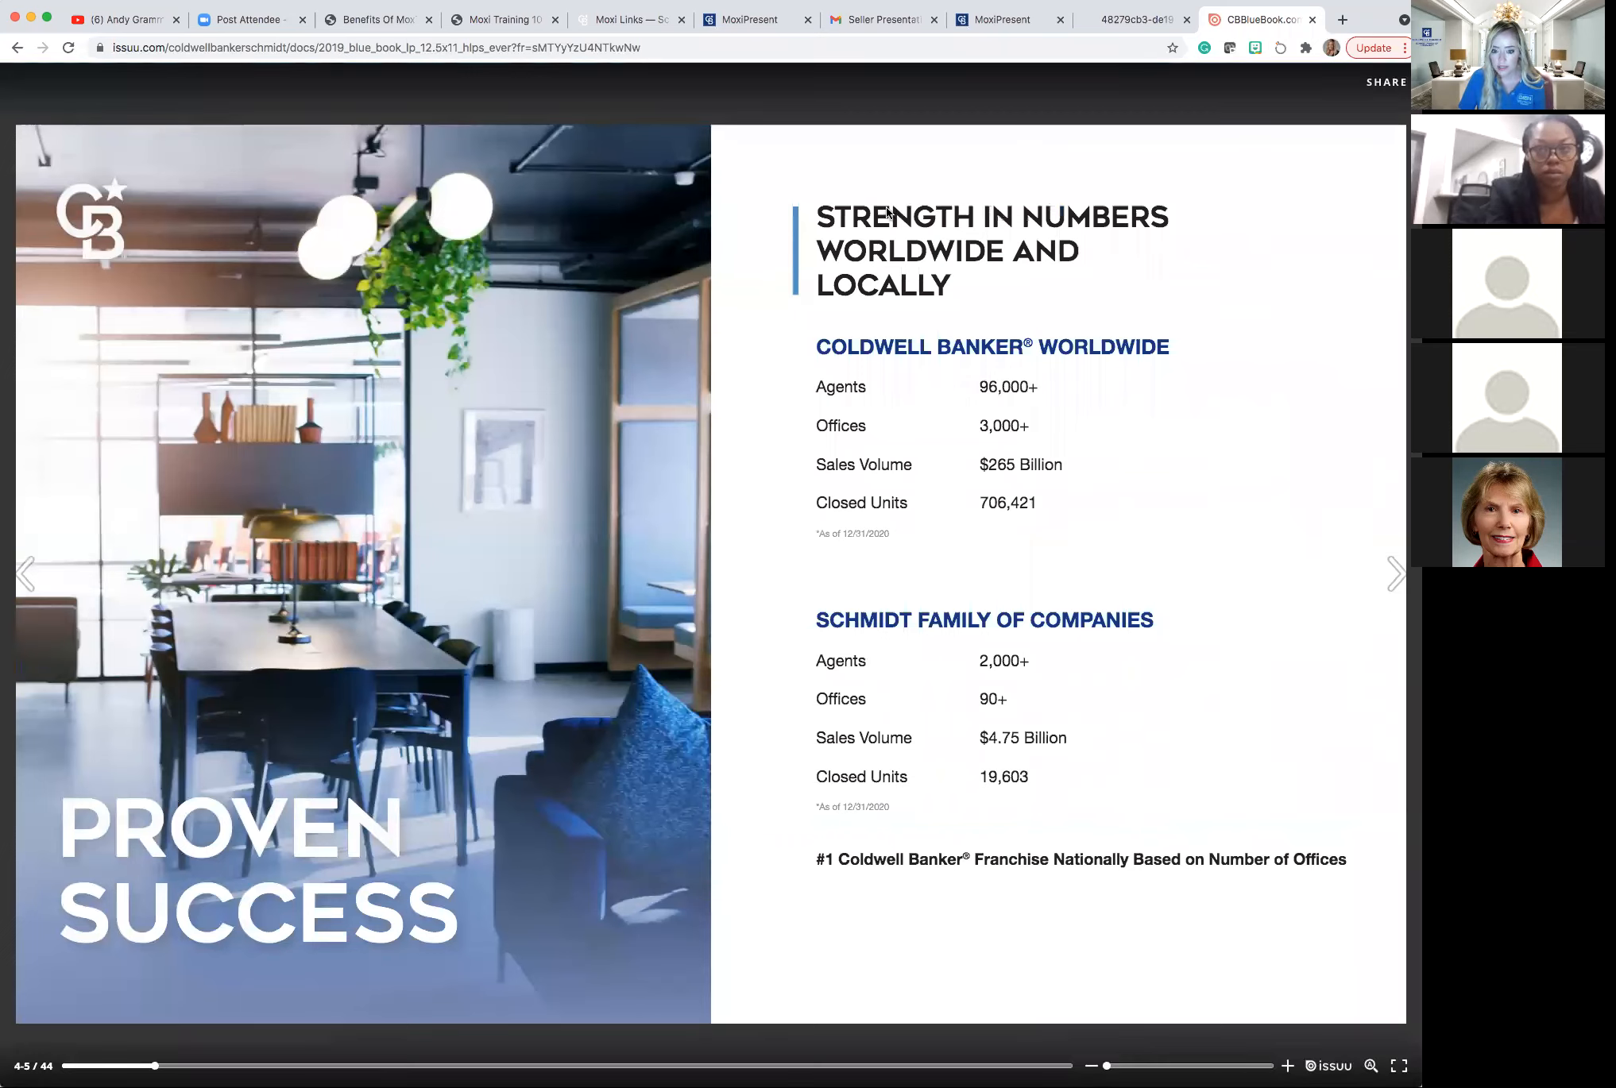
key("Right")
key("Right")
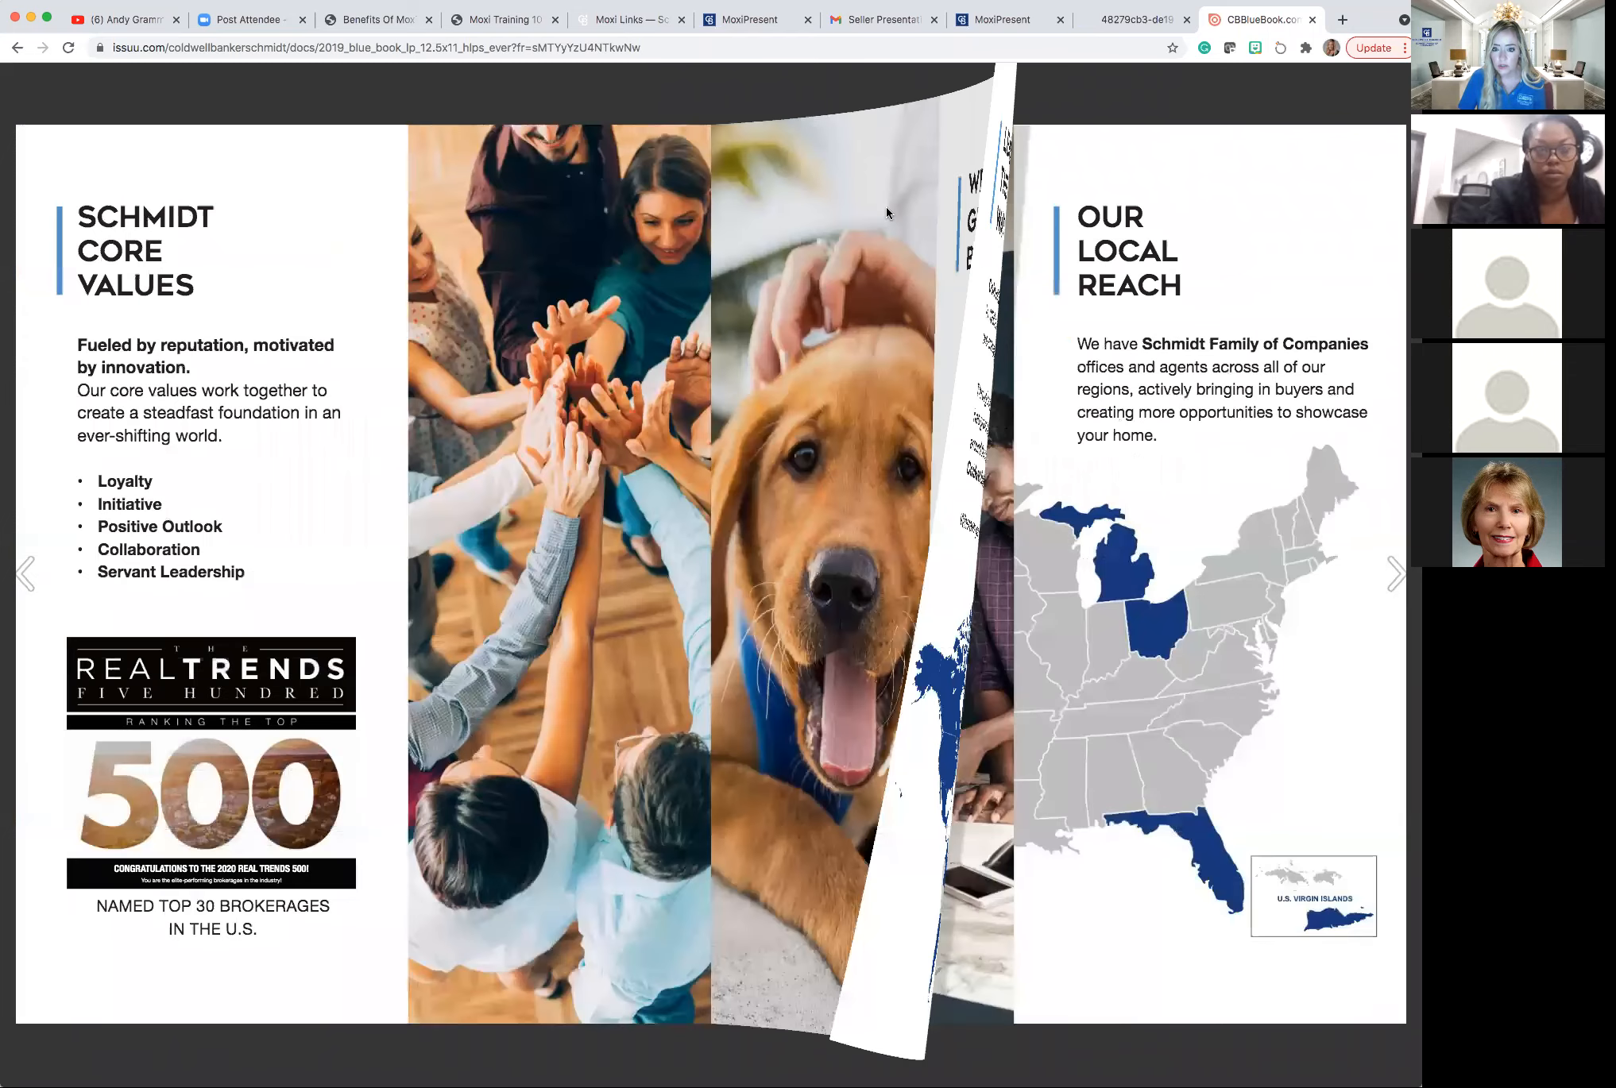
key("Right")
key("Right")
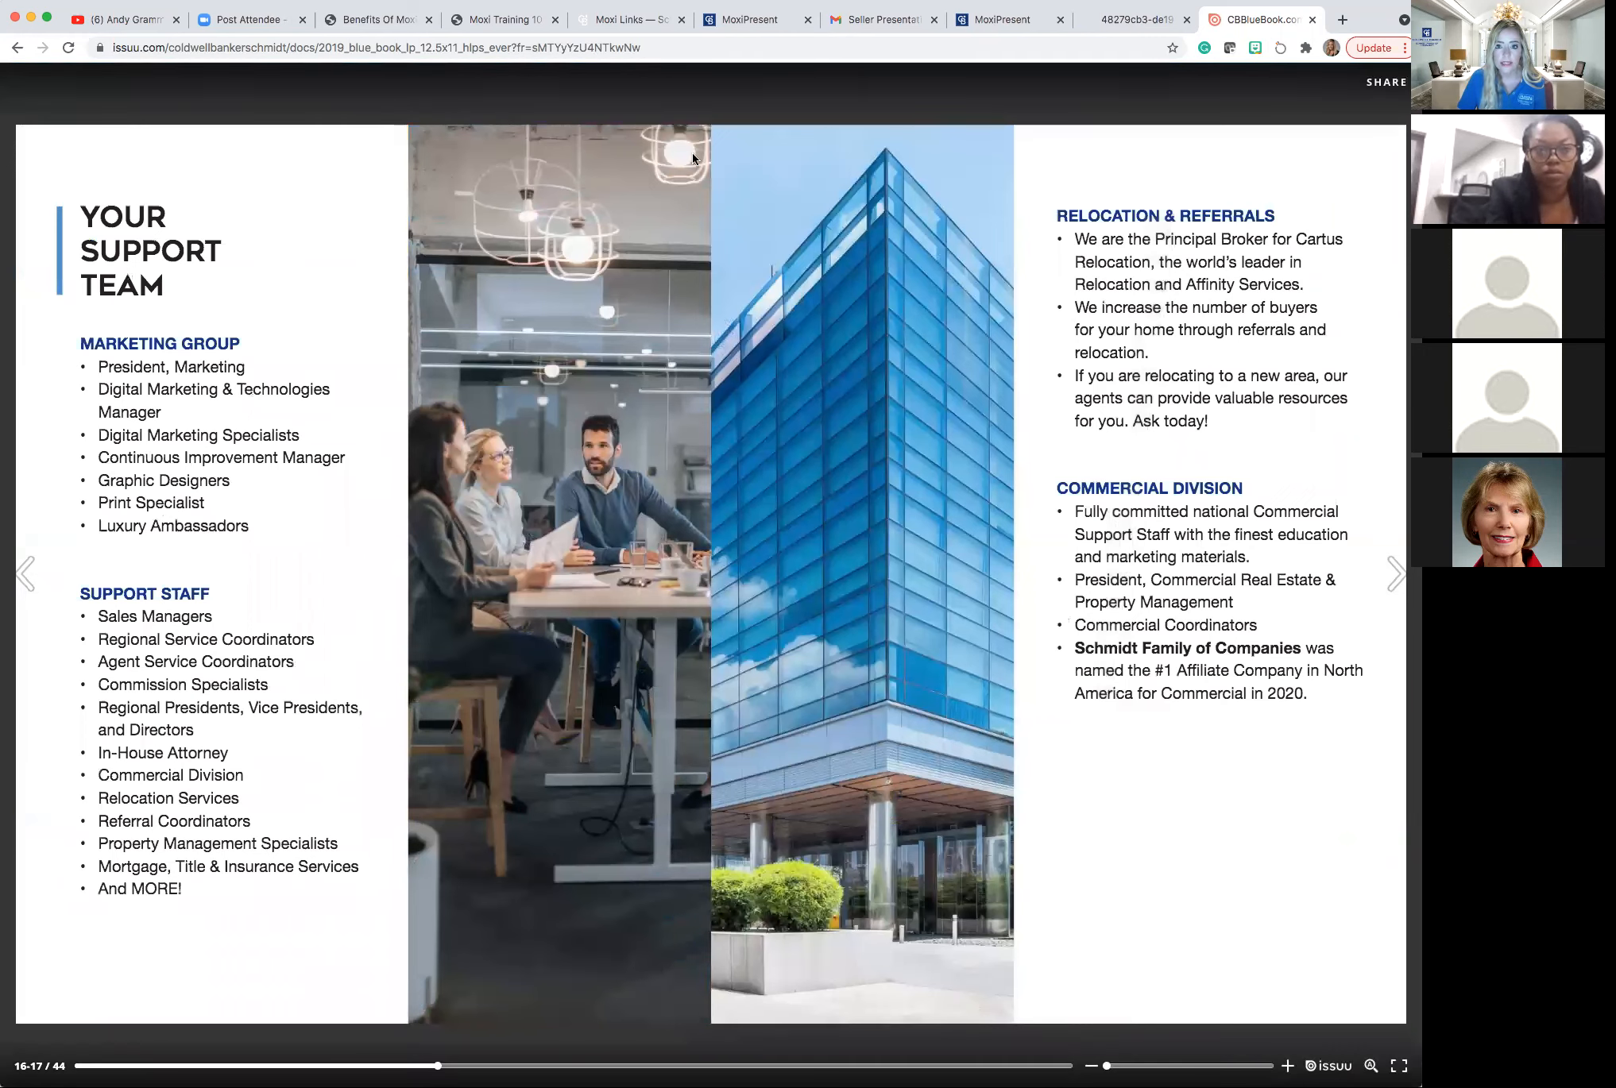
left_click(997, 20)
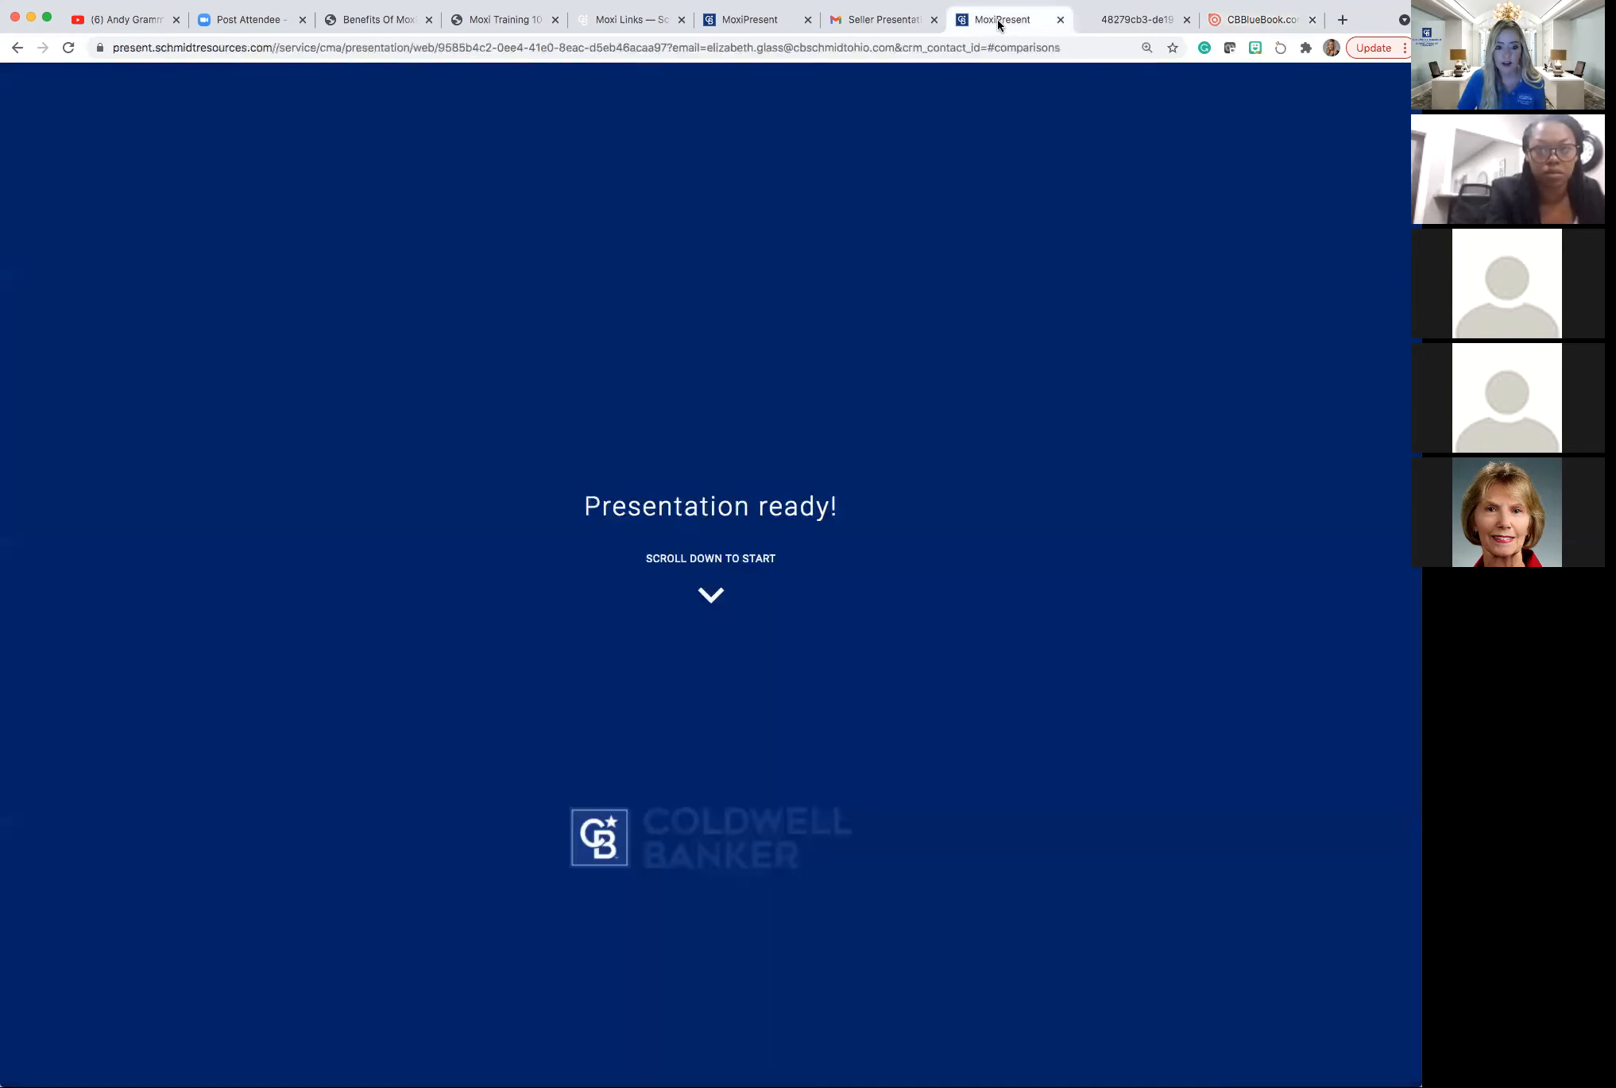
Add the StagingToSell Blue Book page to the presentation, bringing it to 15 pages.
left_click(761, 19)
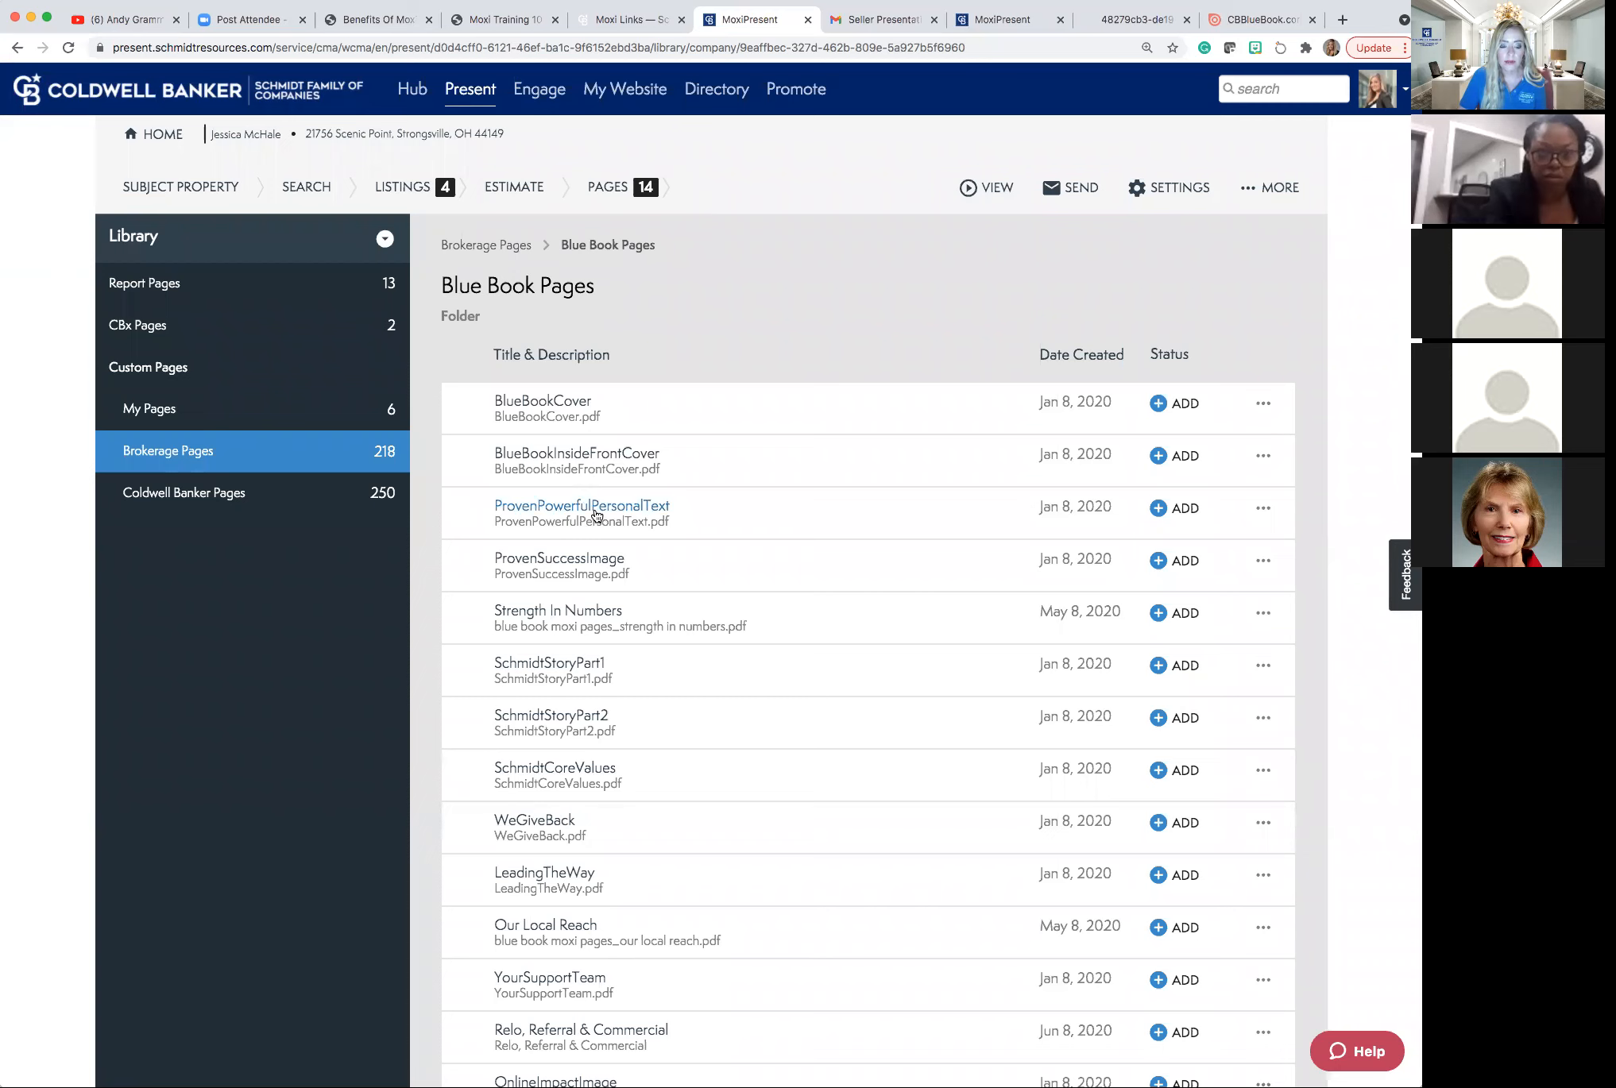
scroll(597, 516, "down", 1)
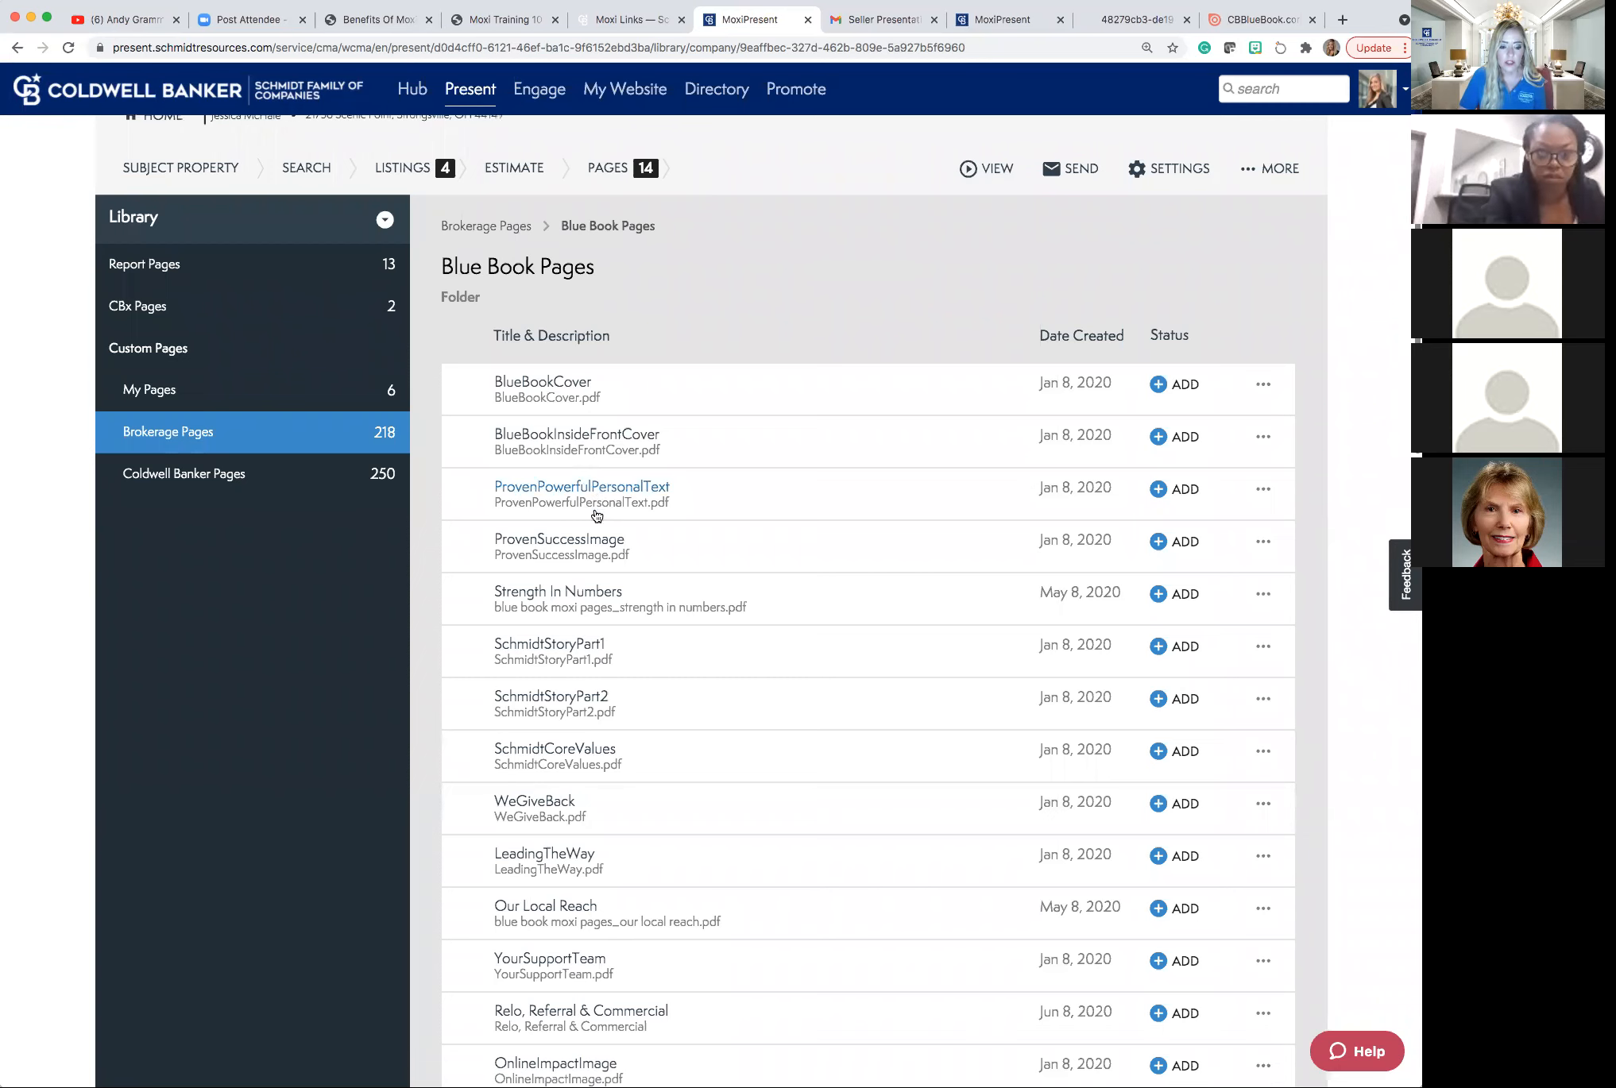
scroll(596, 514, "down", 5)
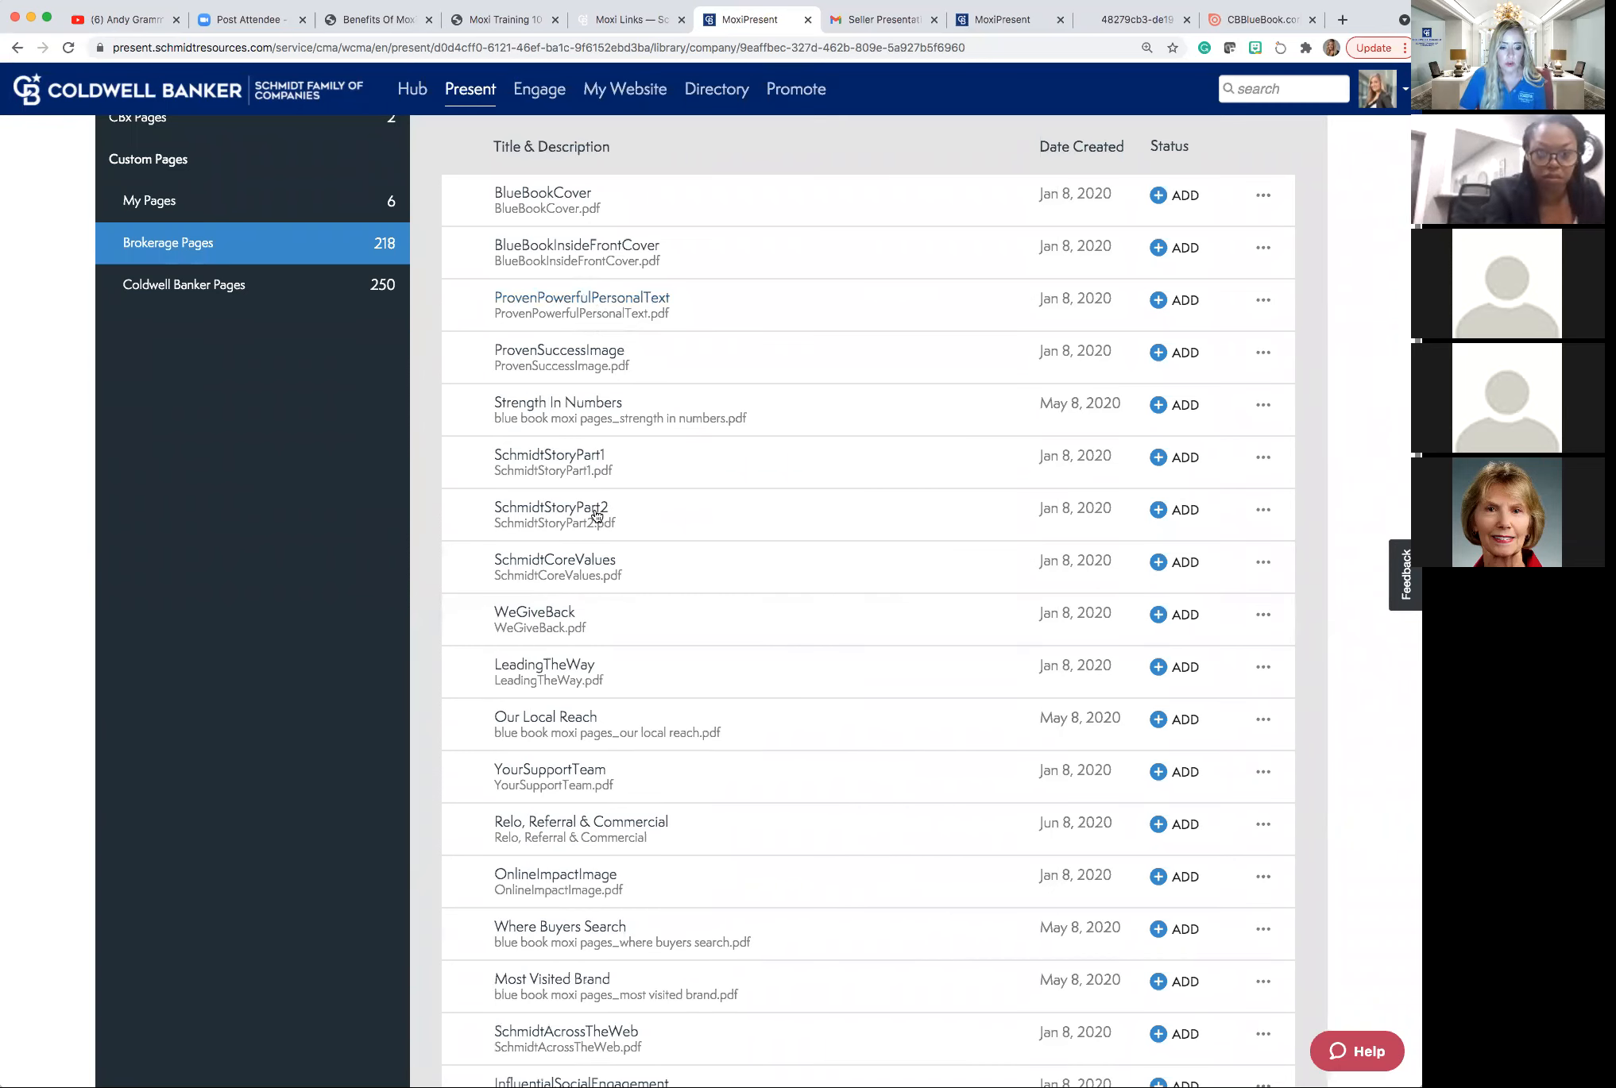
scroll(597, 515, "down", 10)
scroll(596, 516, "down", 4)
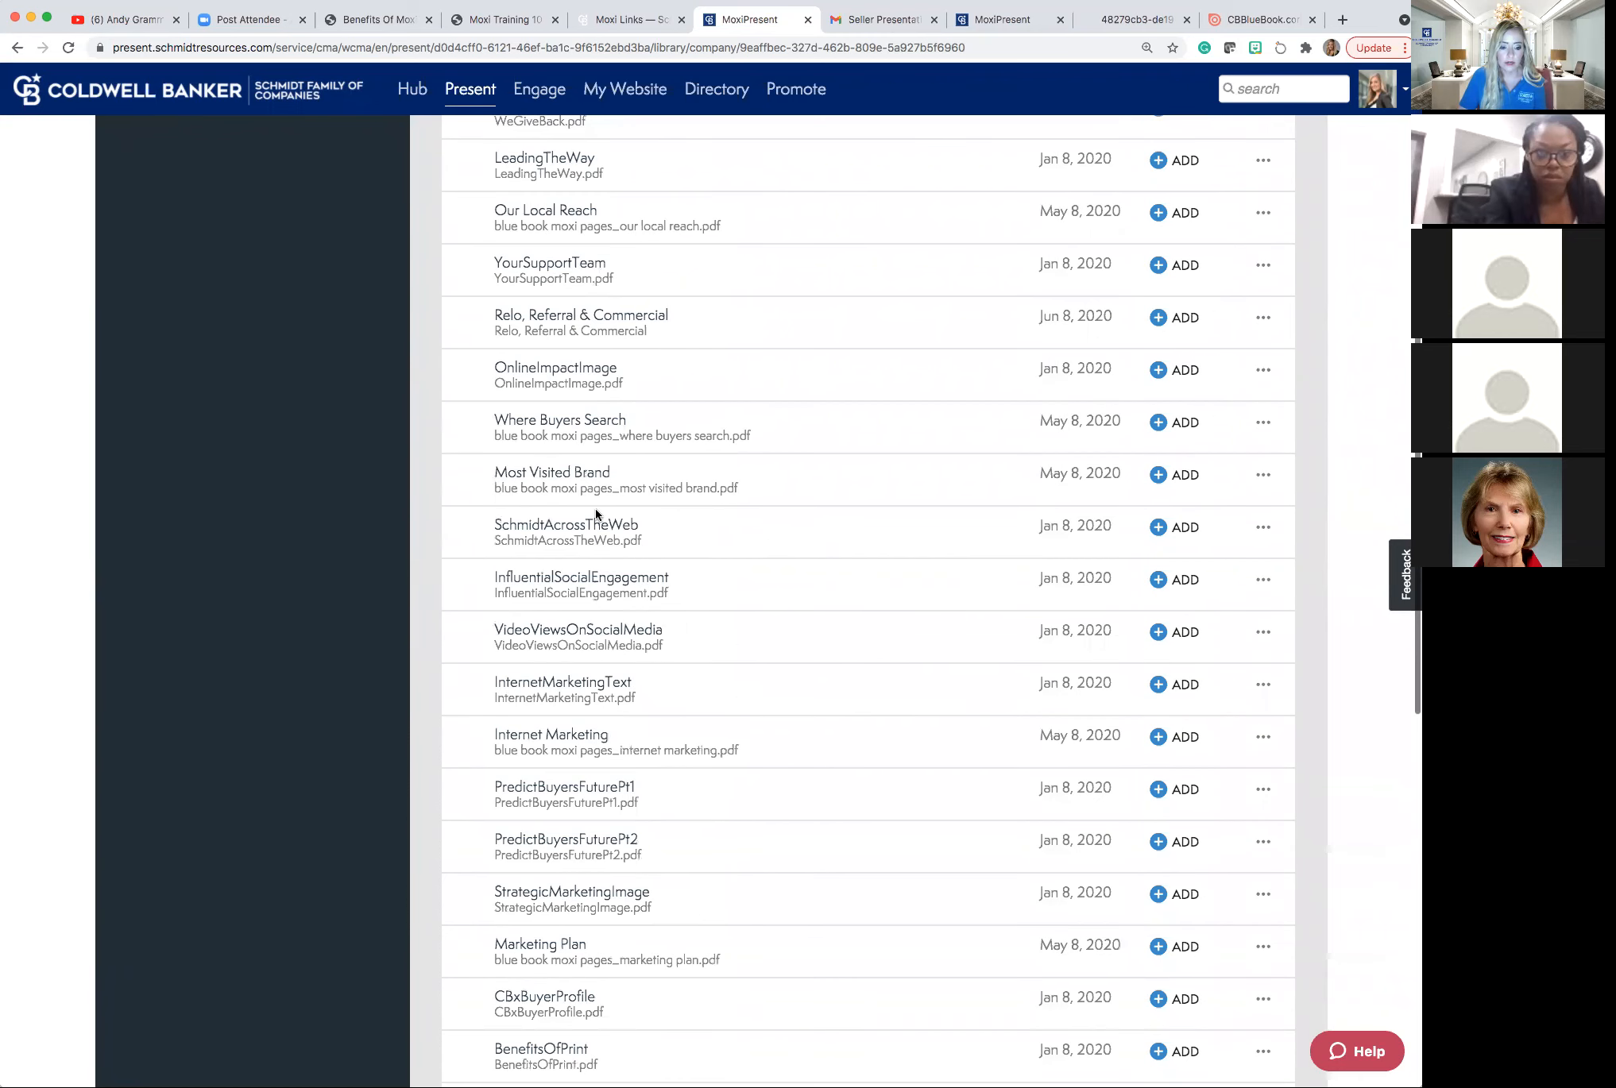
scroll(597, 516, "down", 3)
scroll(596, 515, "down", 1)
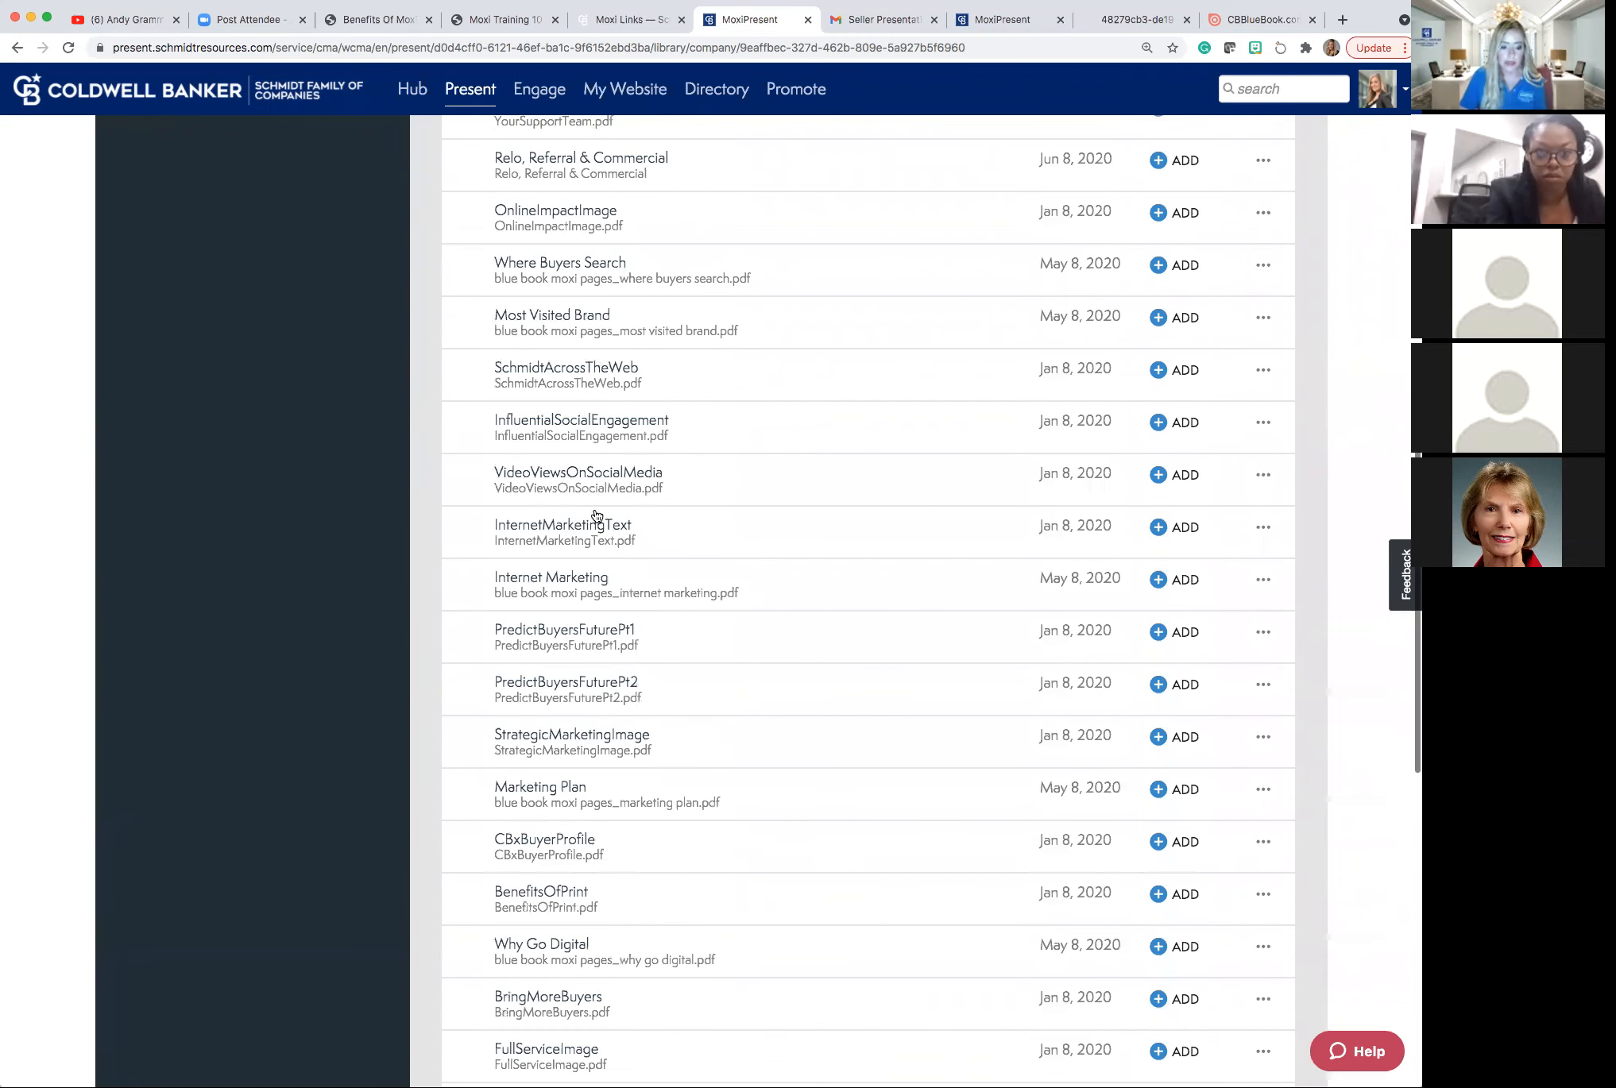
scroll(597, 515, "down", 5)
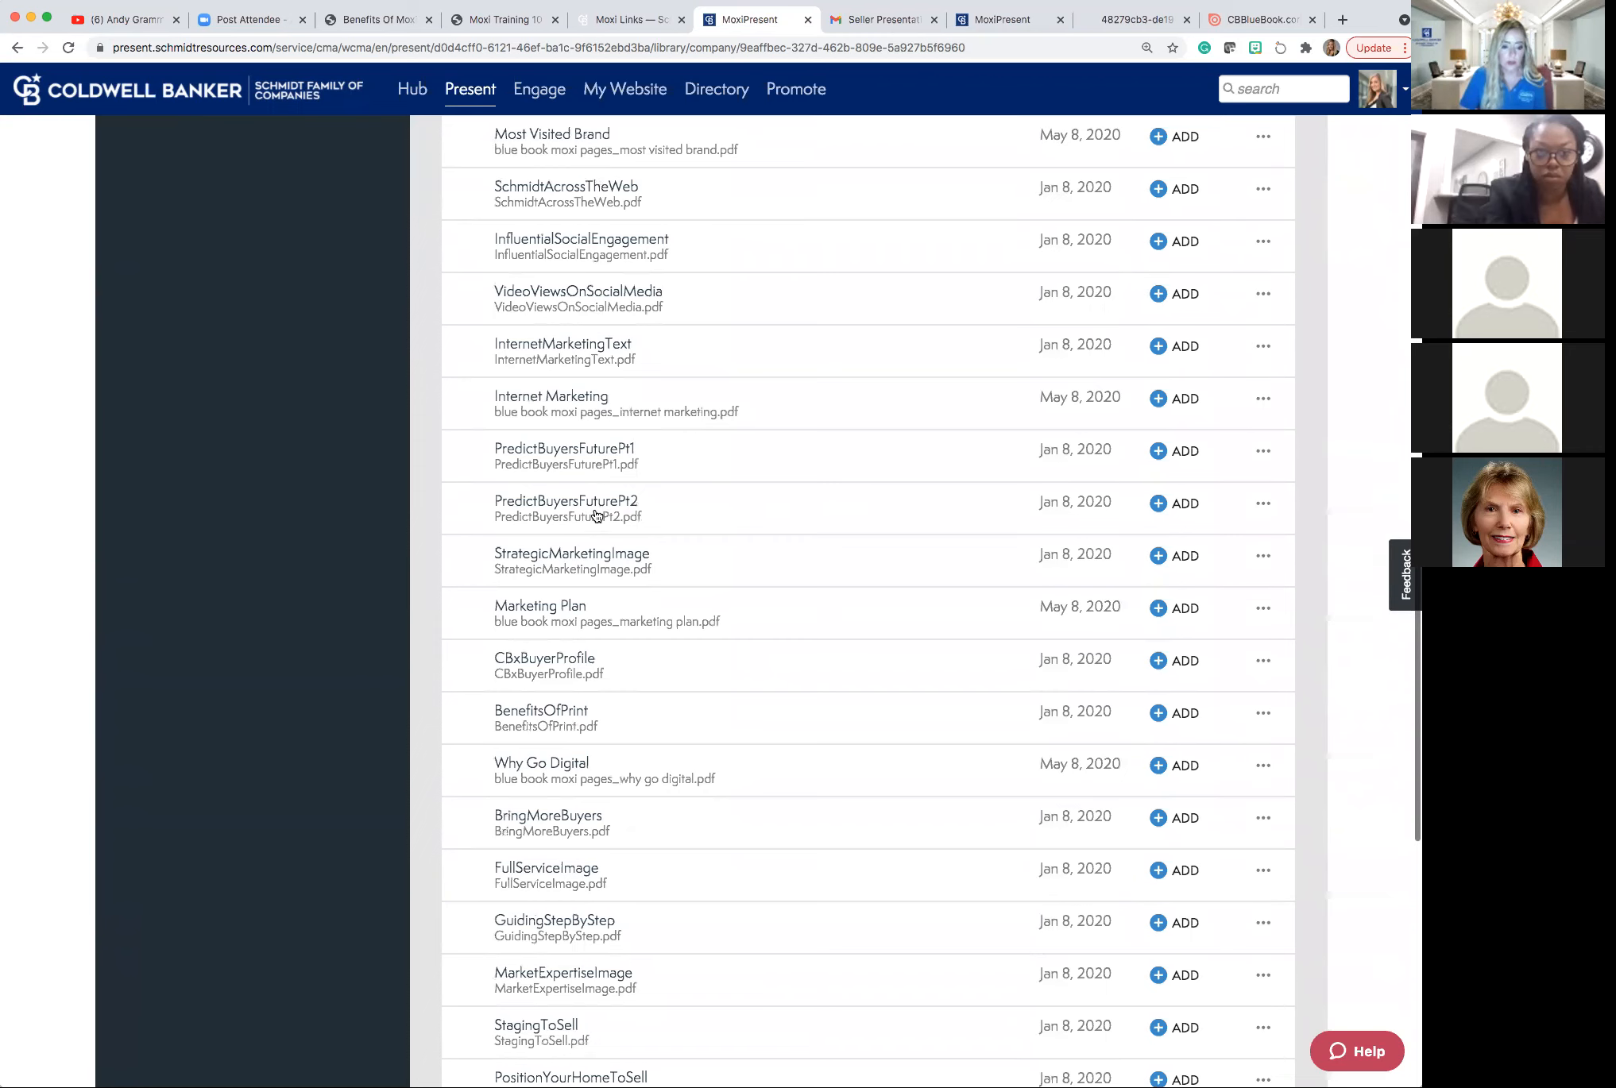
scroll(597, 516, "down", 1)
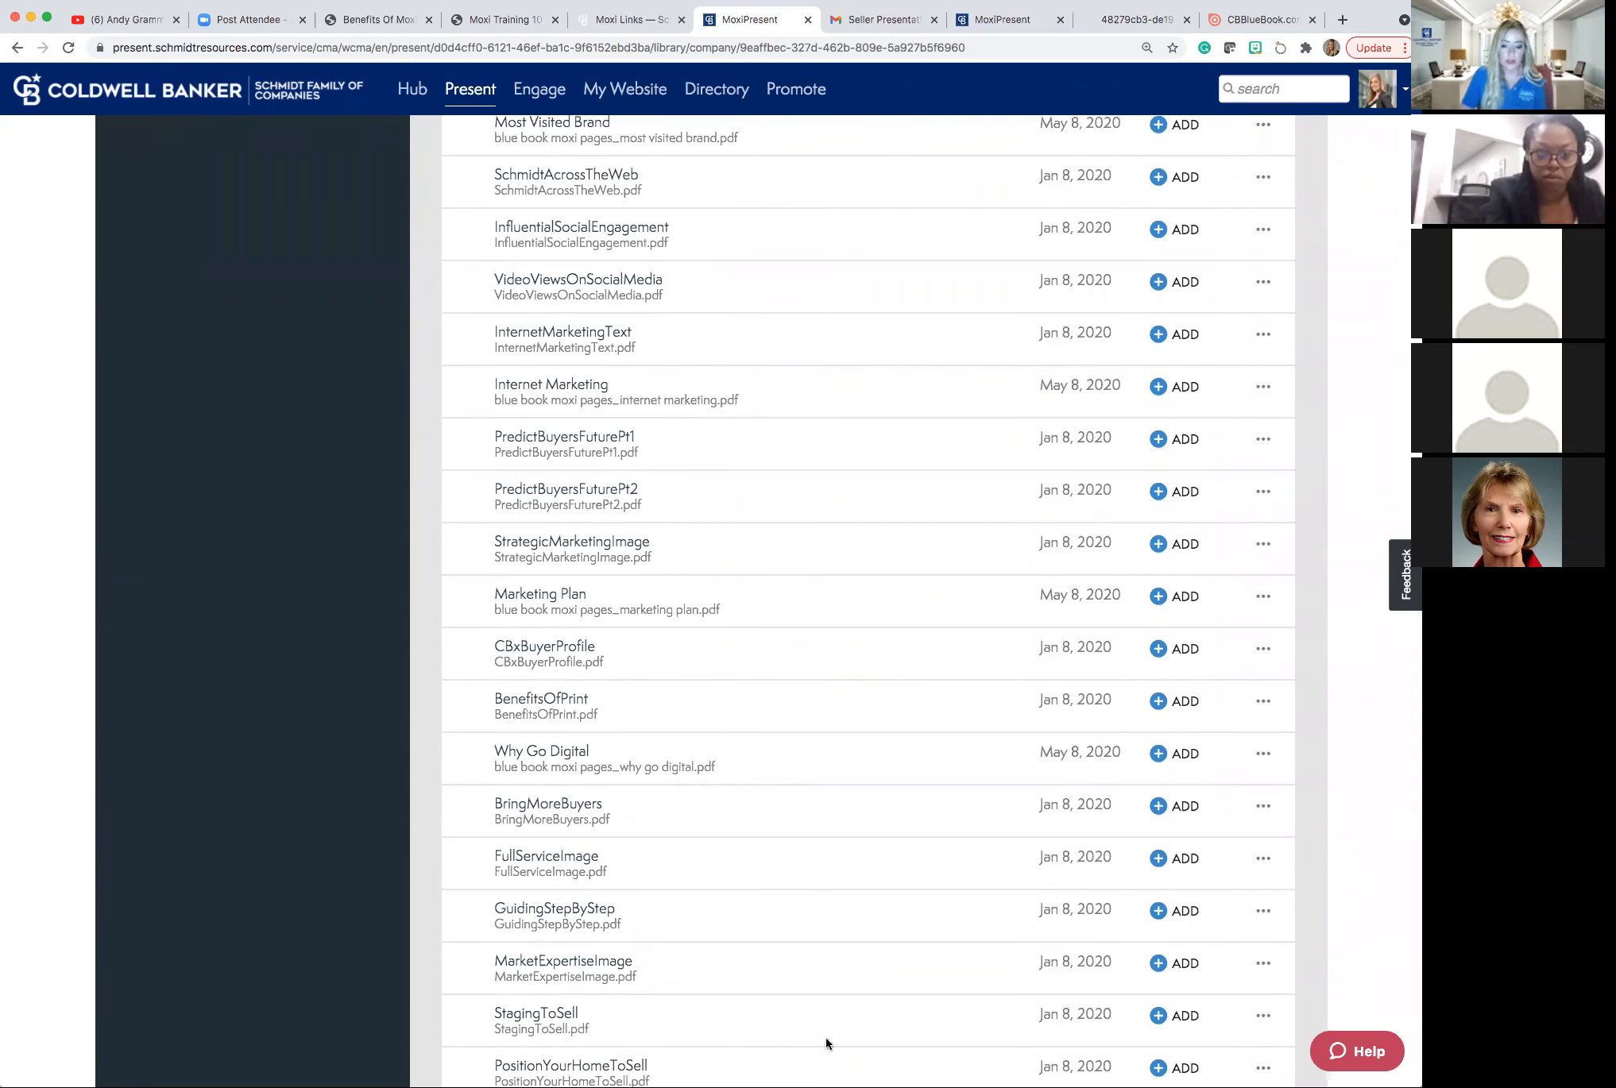
left_click(1157, 1018)
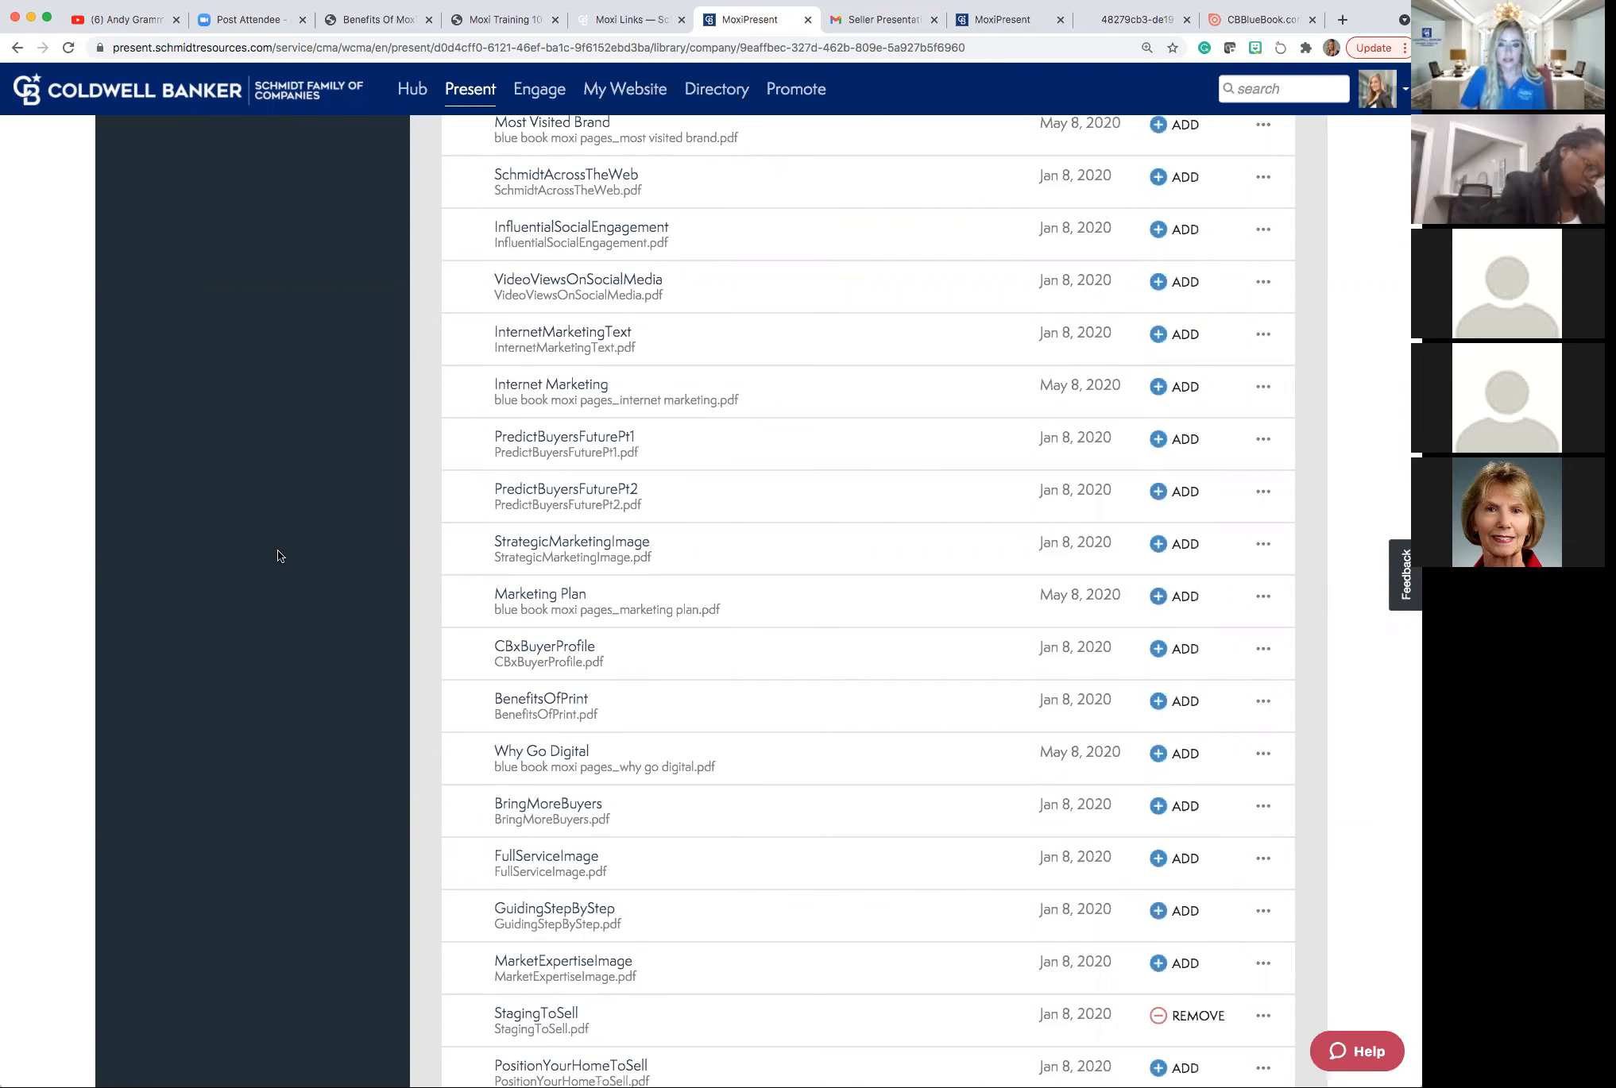
Scroll the Blue Book Pages list back up to the Pages step bar.
scroll(278, 549, "up", 3)
scroll(279, 549, "up", 3)
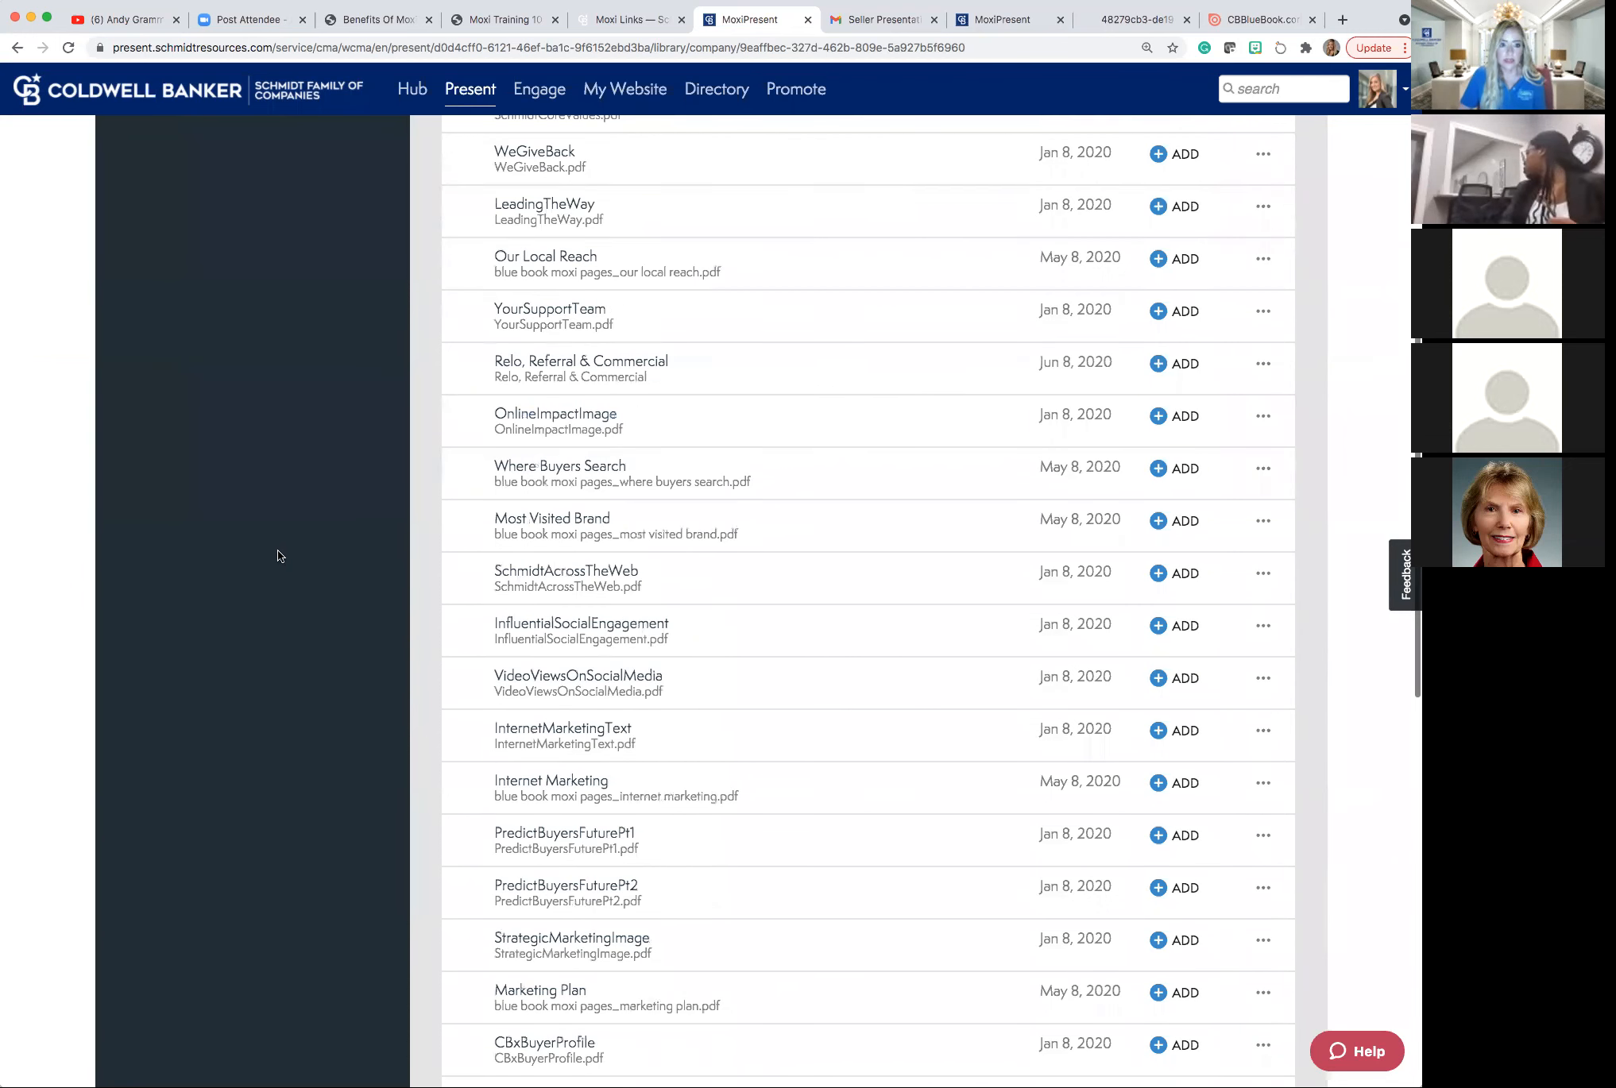
scroll(278, 549, "up", 3)
scroll(278, 549, "up", 3)
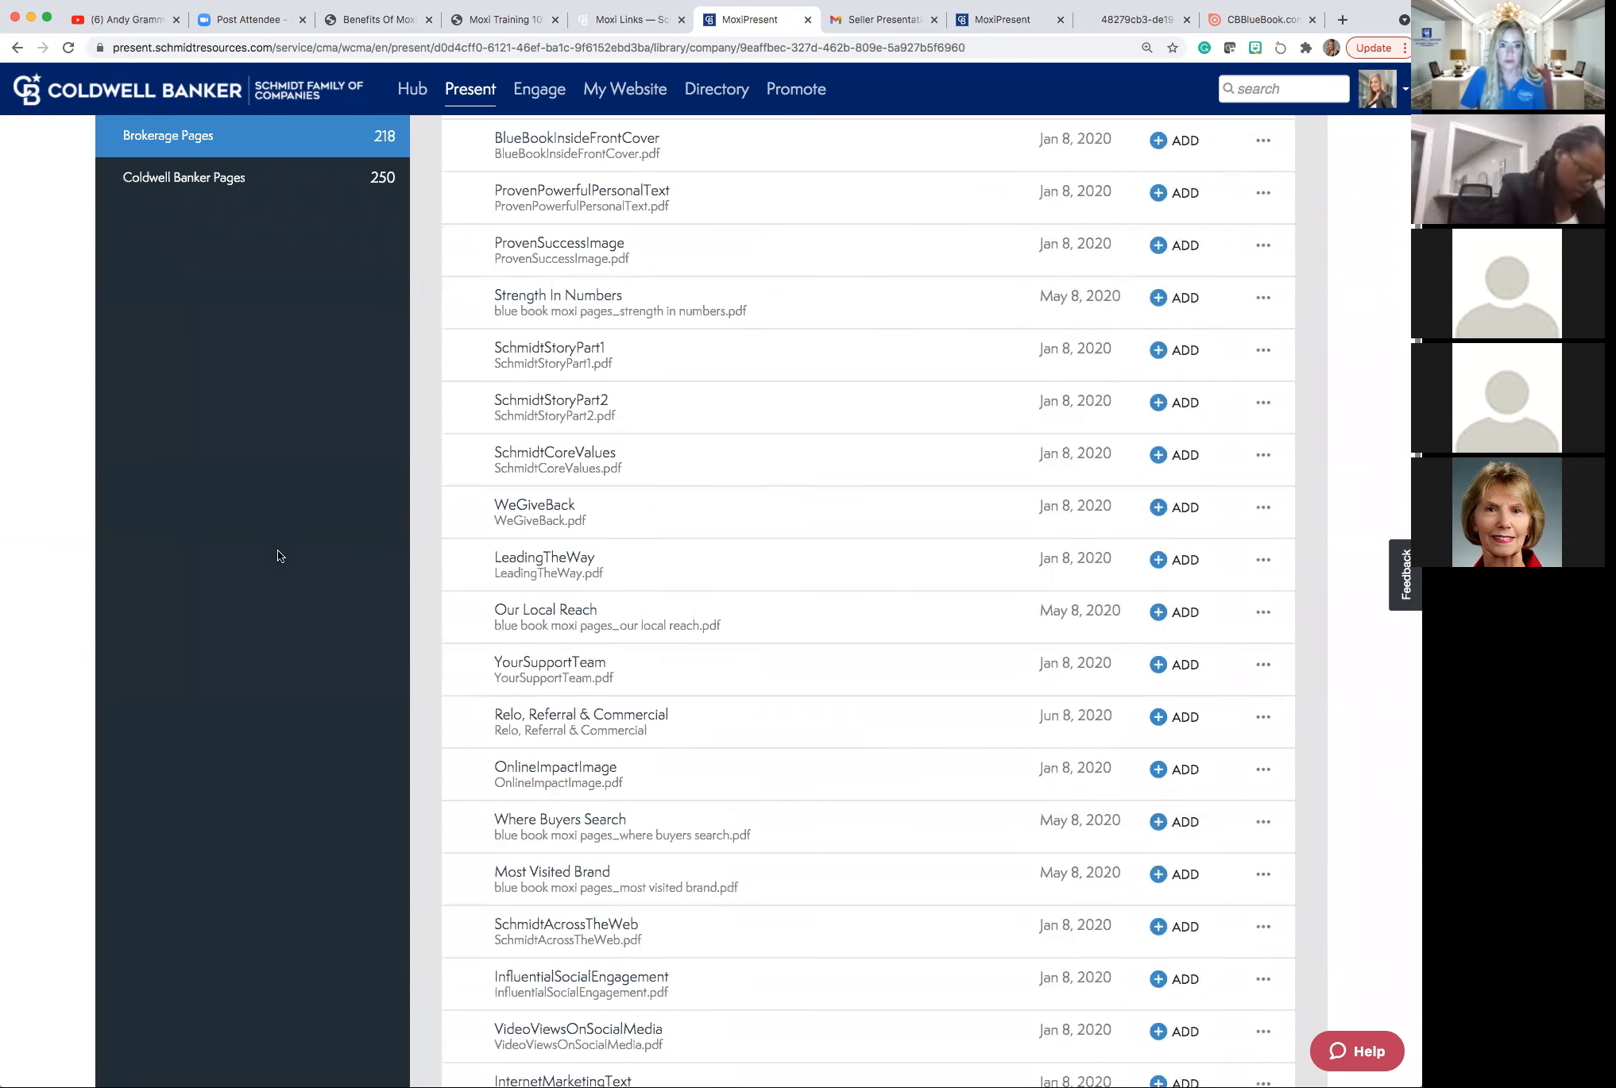
scroll(278, 549, "up", 3)
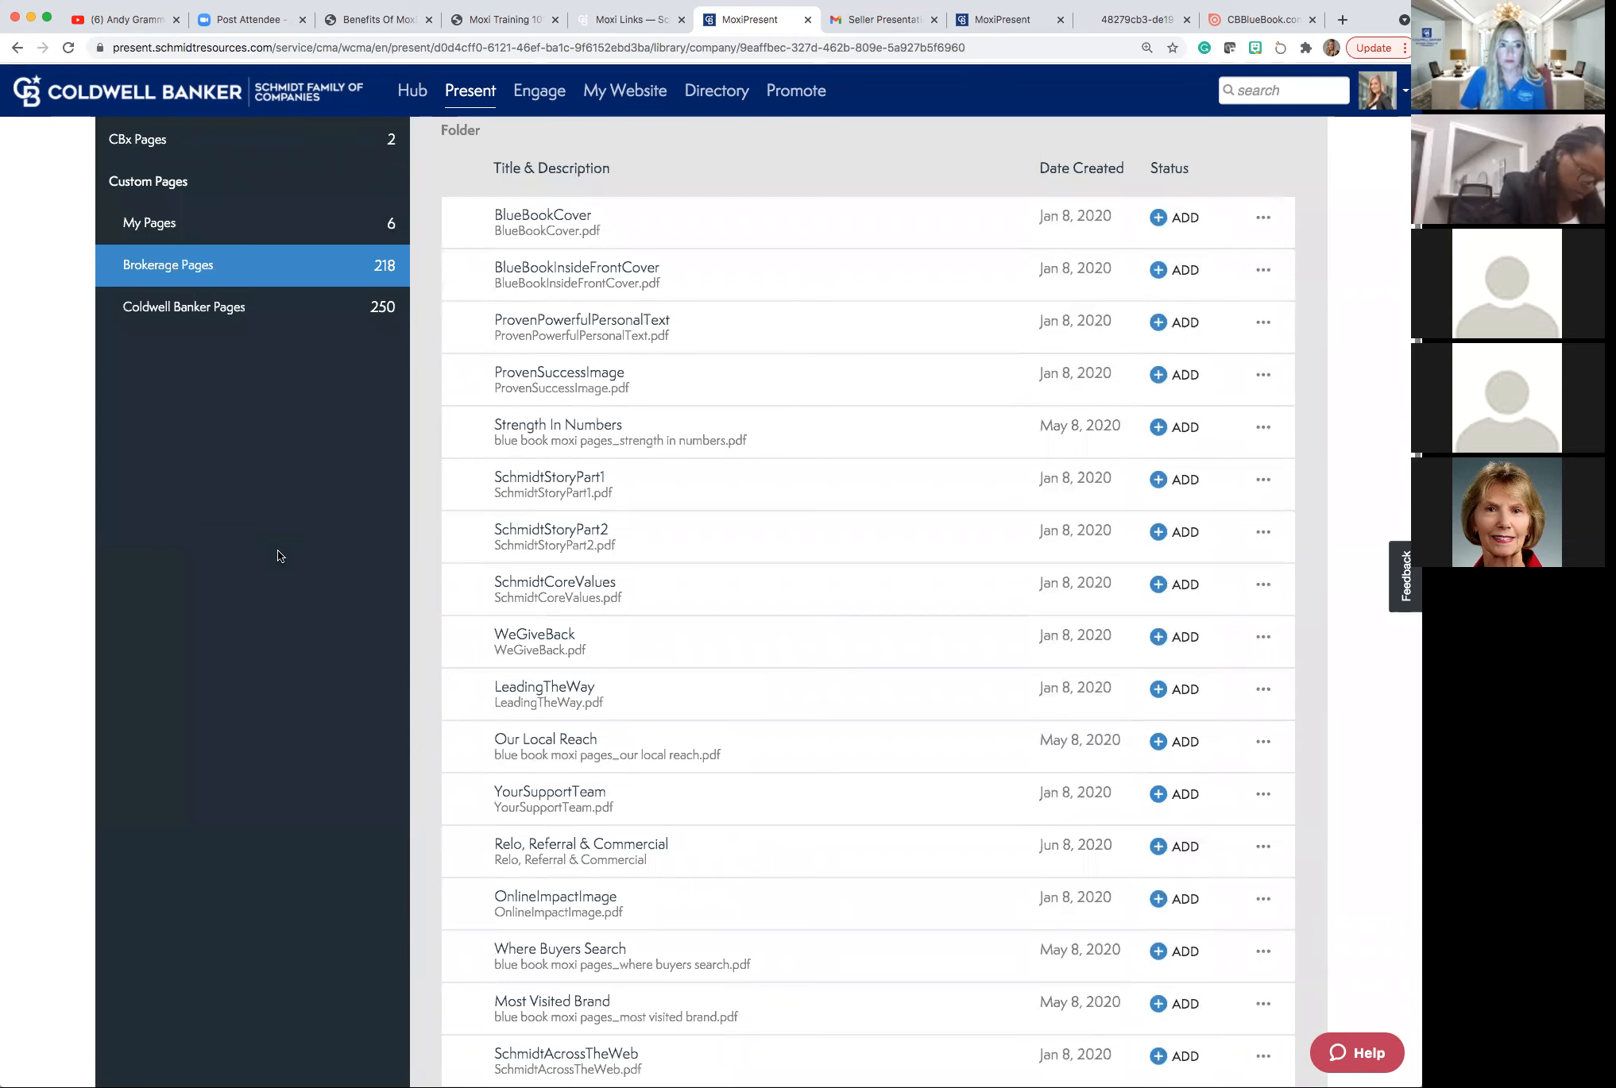
scroll(278, 555, "up", 1)
scroll(278, 549, "up", 2)
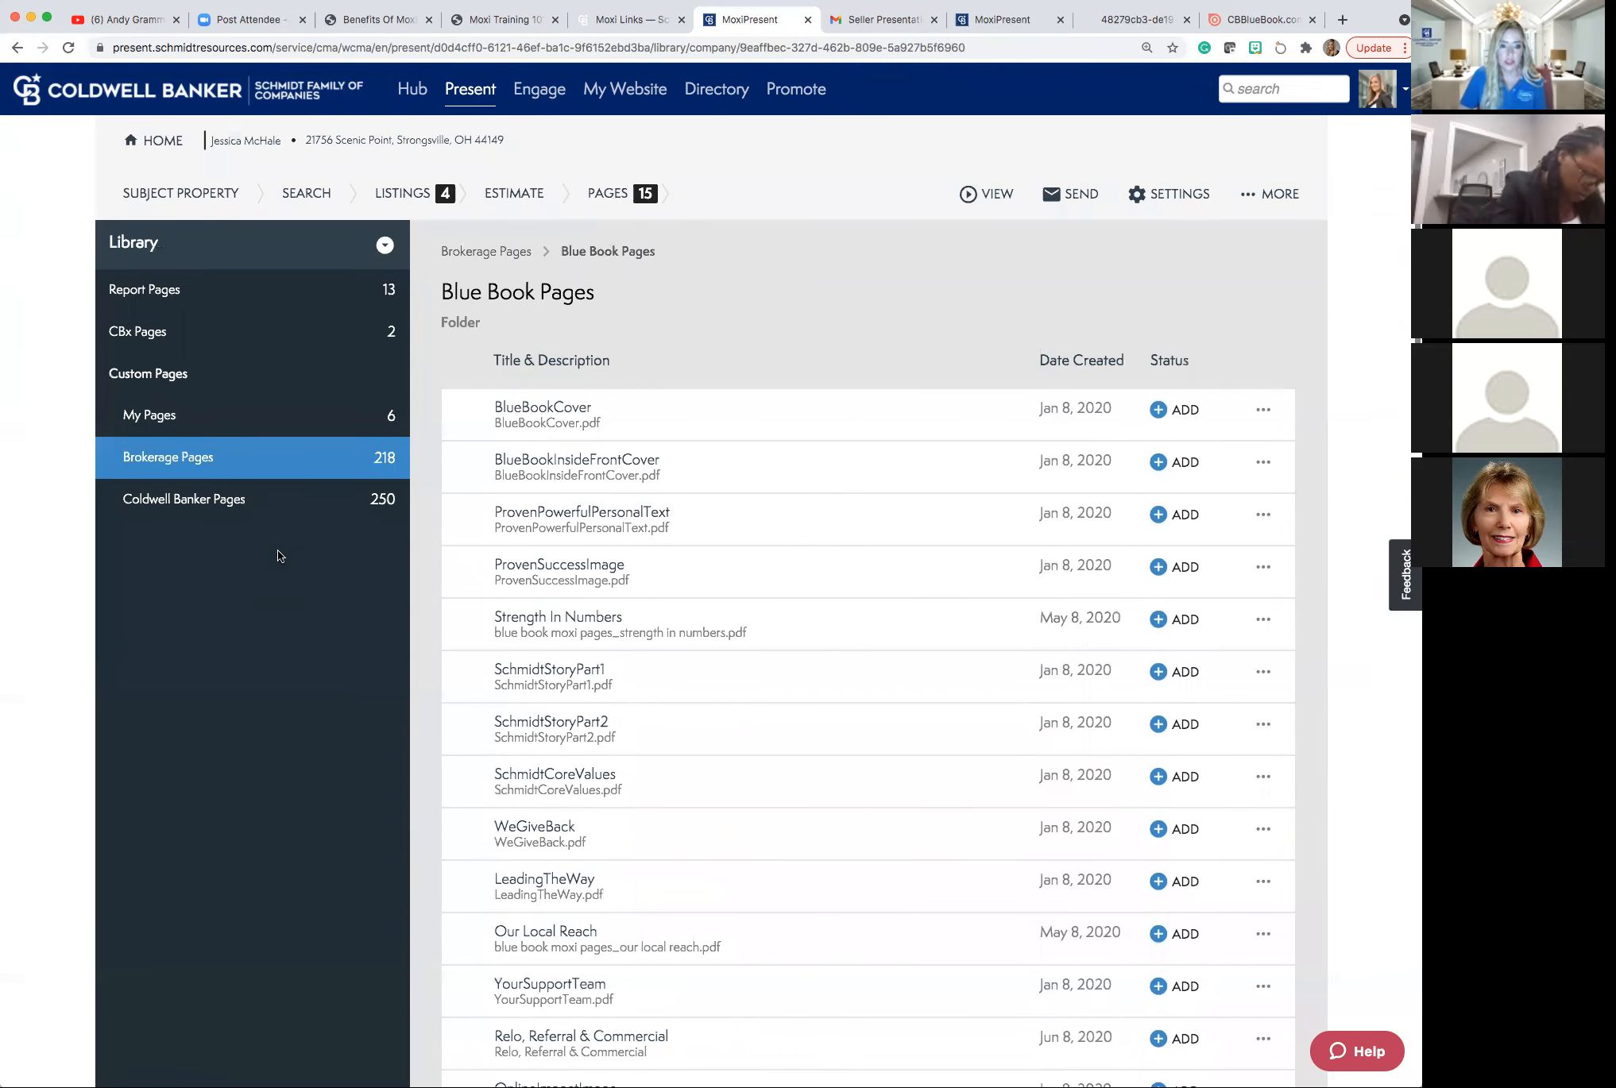
Drag Buyer Profile Map above Buyer Profile Intelligence, right after Agent Profile.
left_click(606, 195)
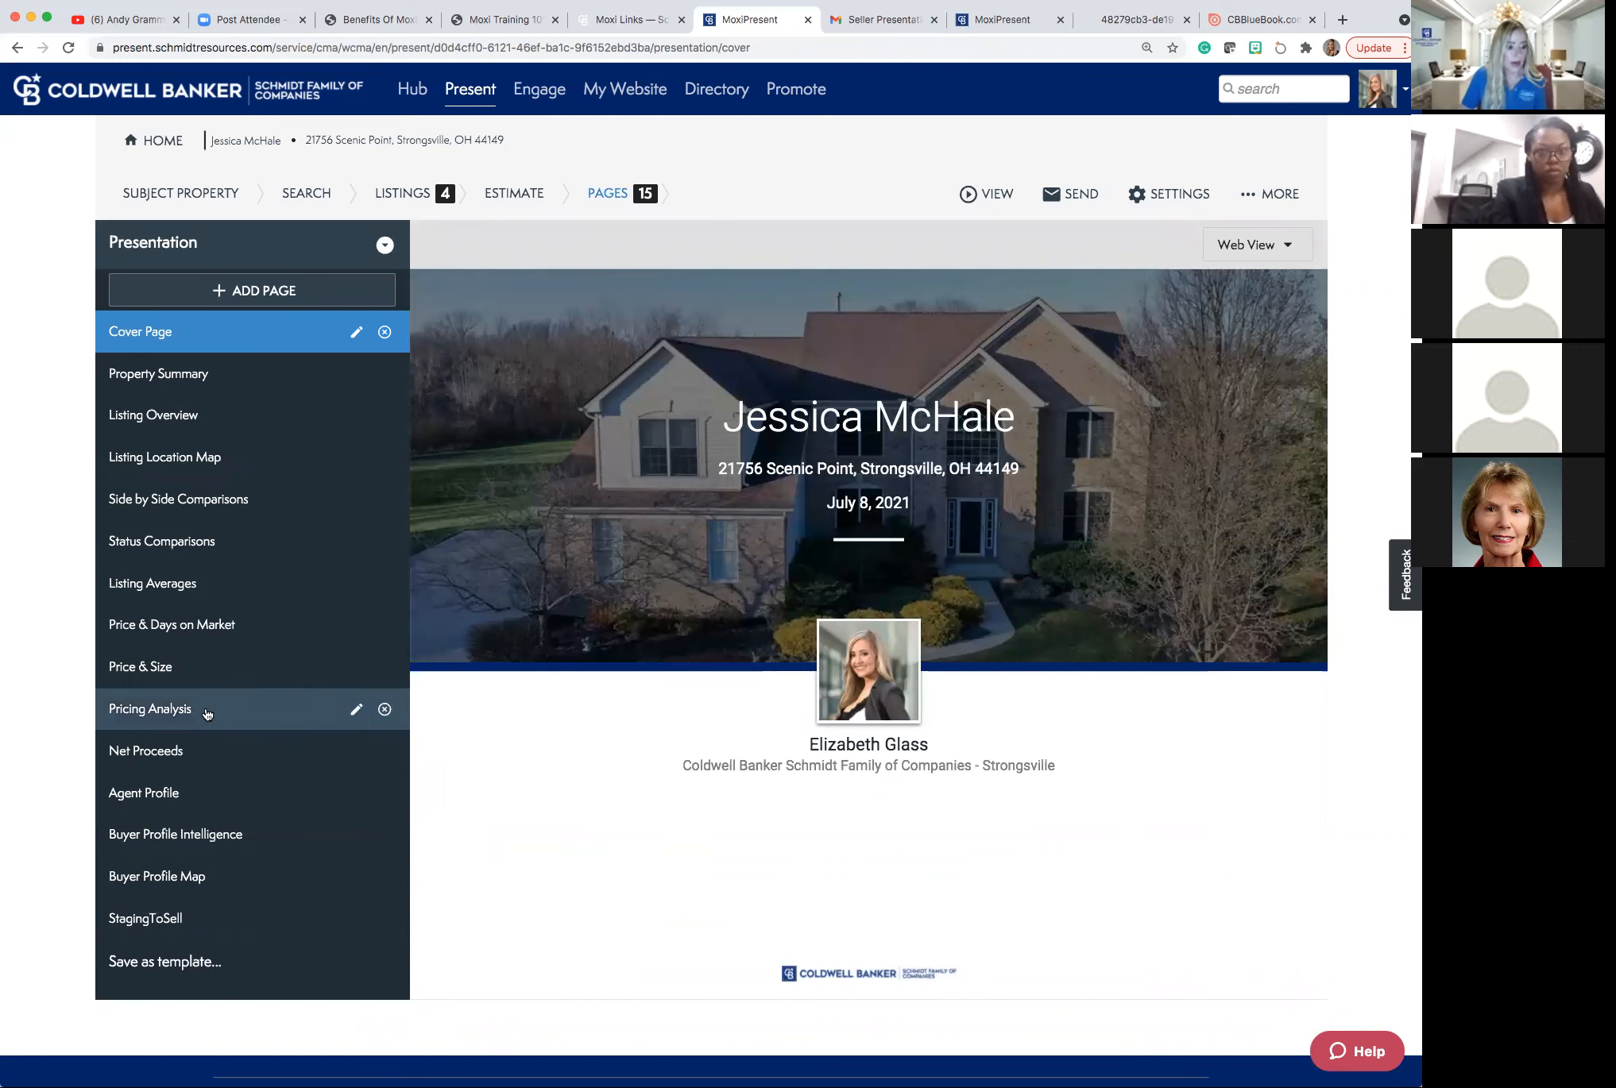
left_click(192, 881)
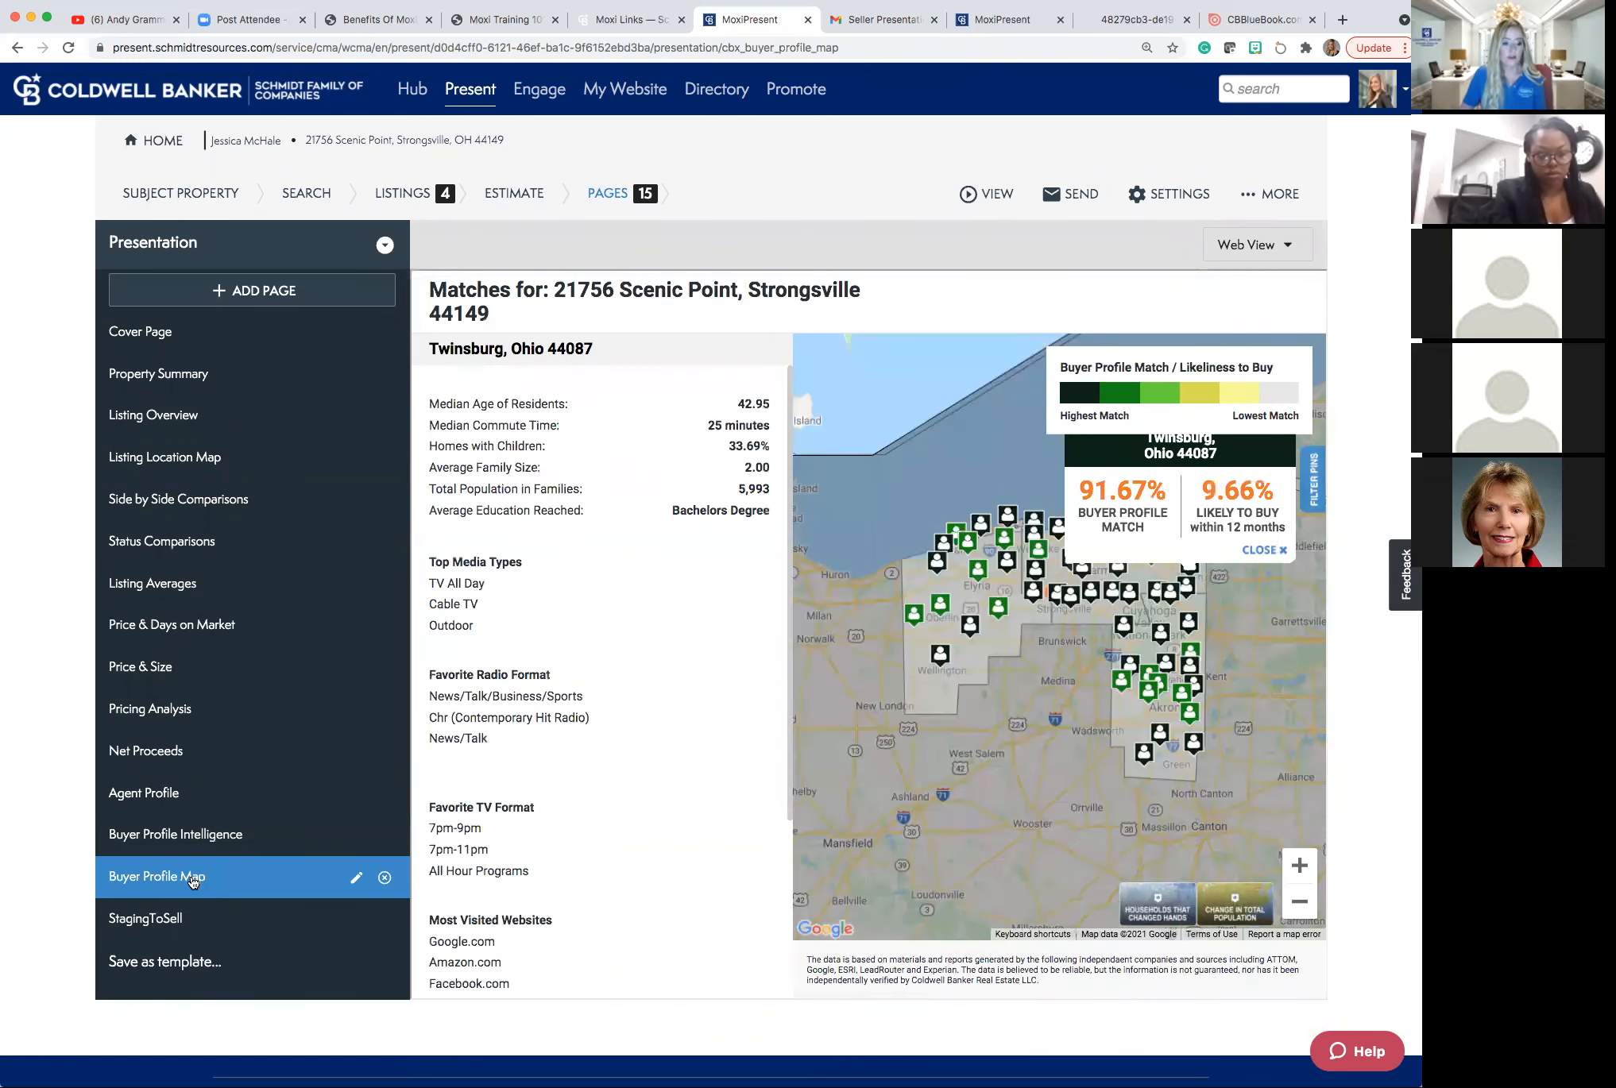
left_click_drag(189, 879, 184, 811)
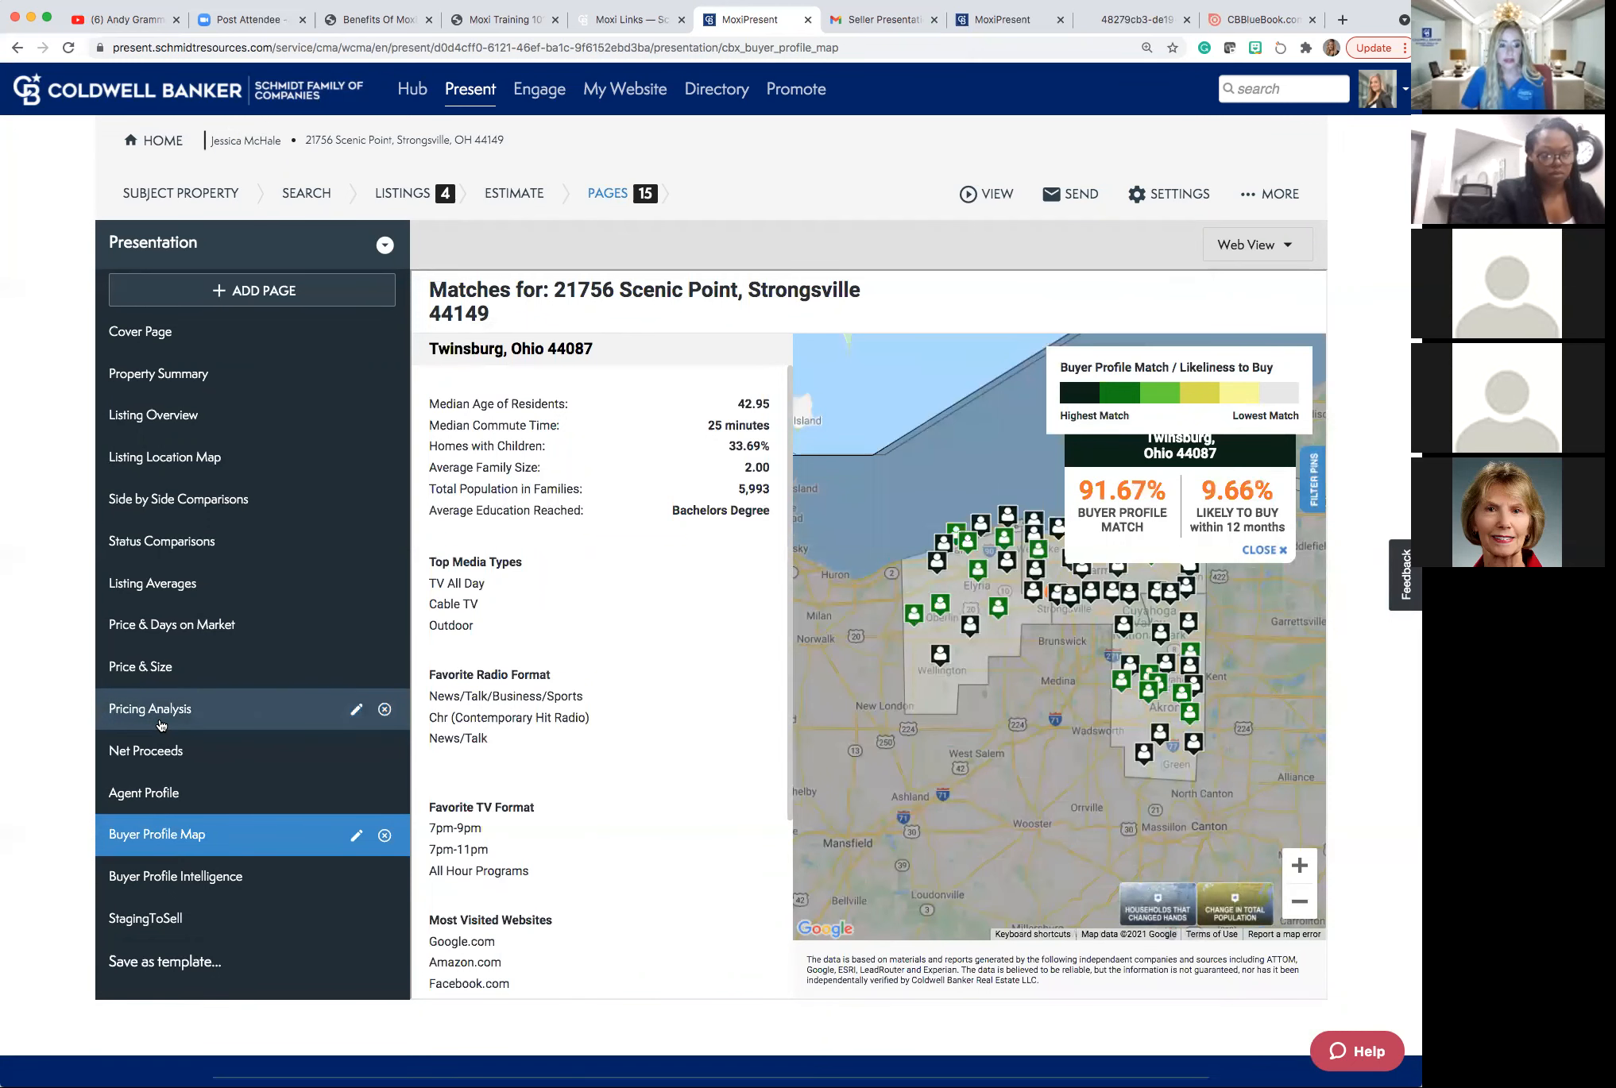
left_click(159, 723)
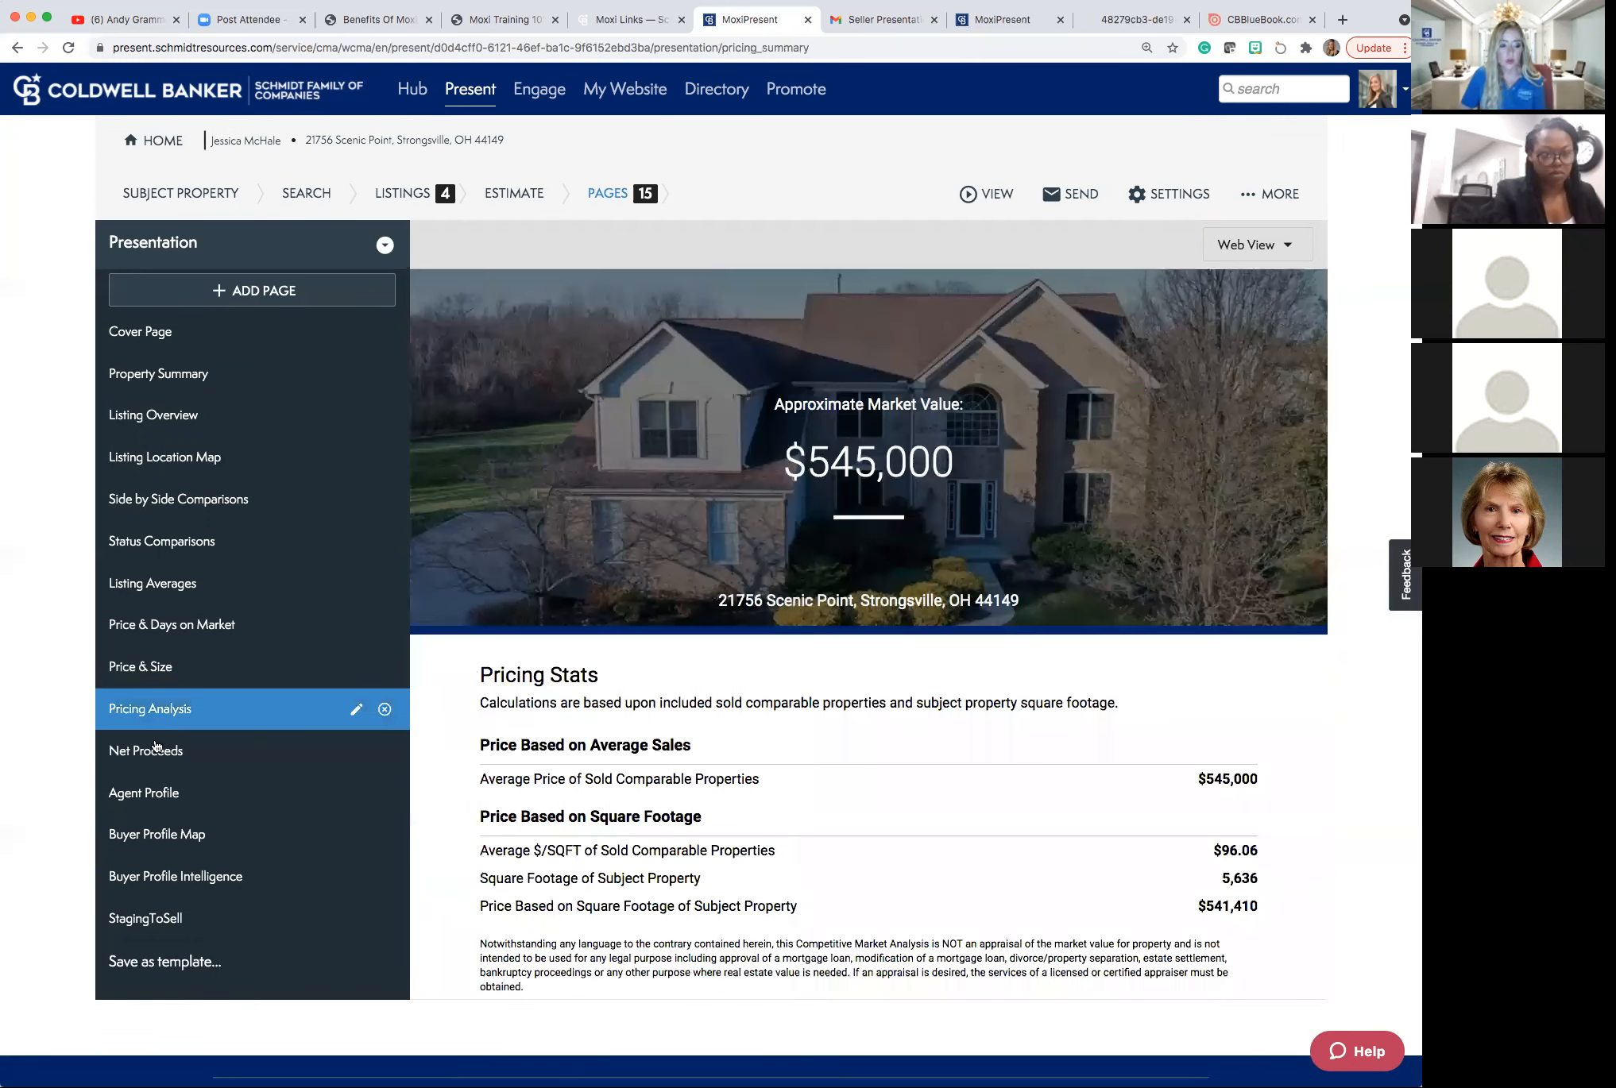
left_click(137, 941)
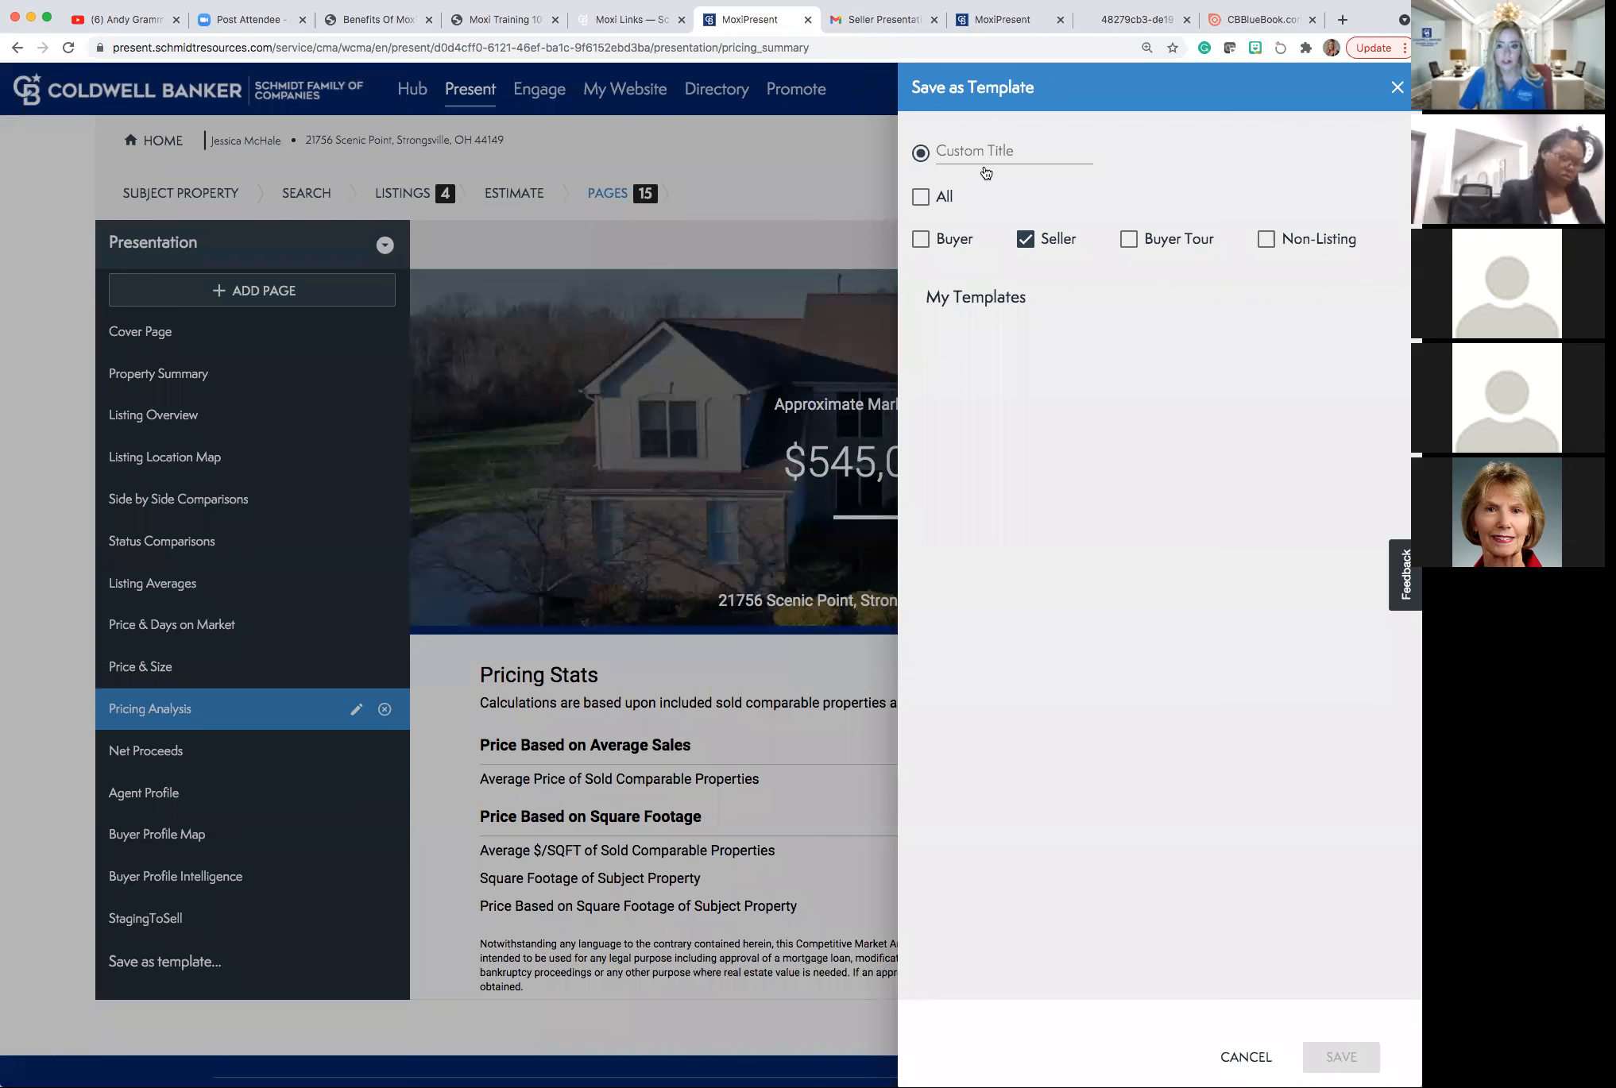
left_click(955, 151)
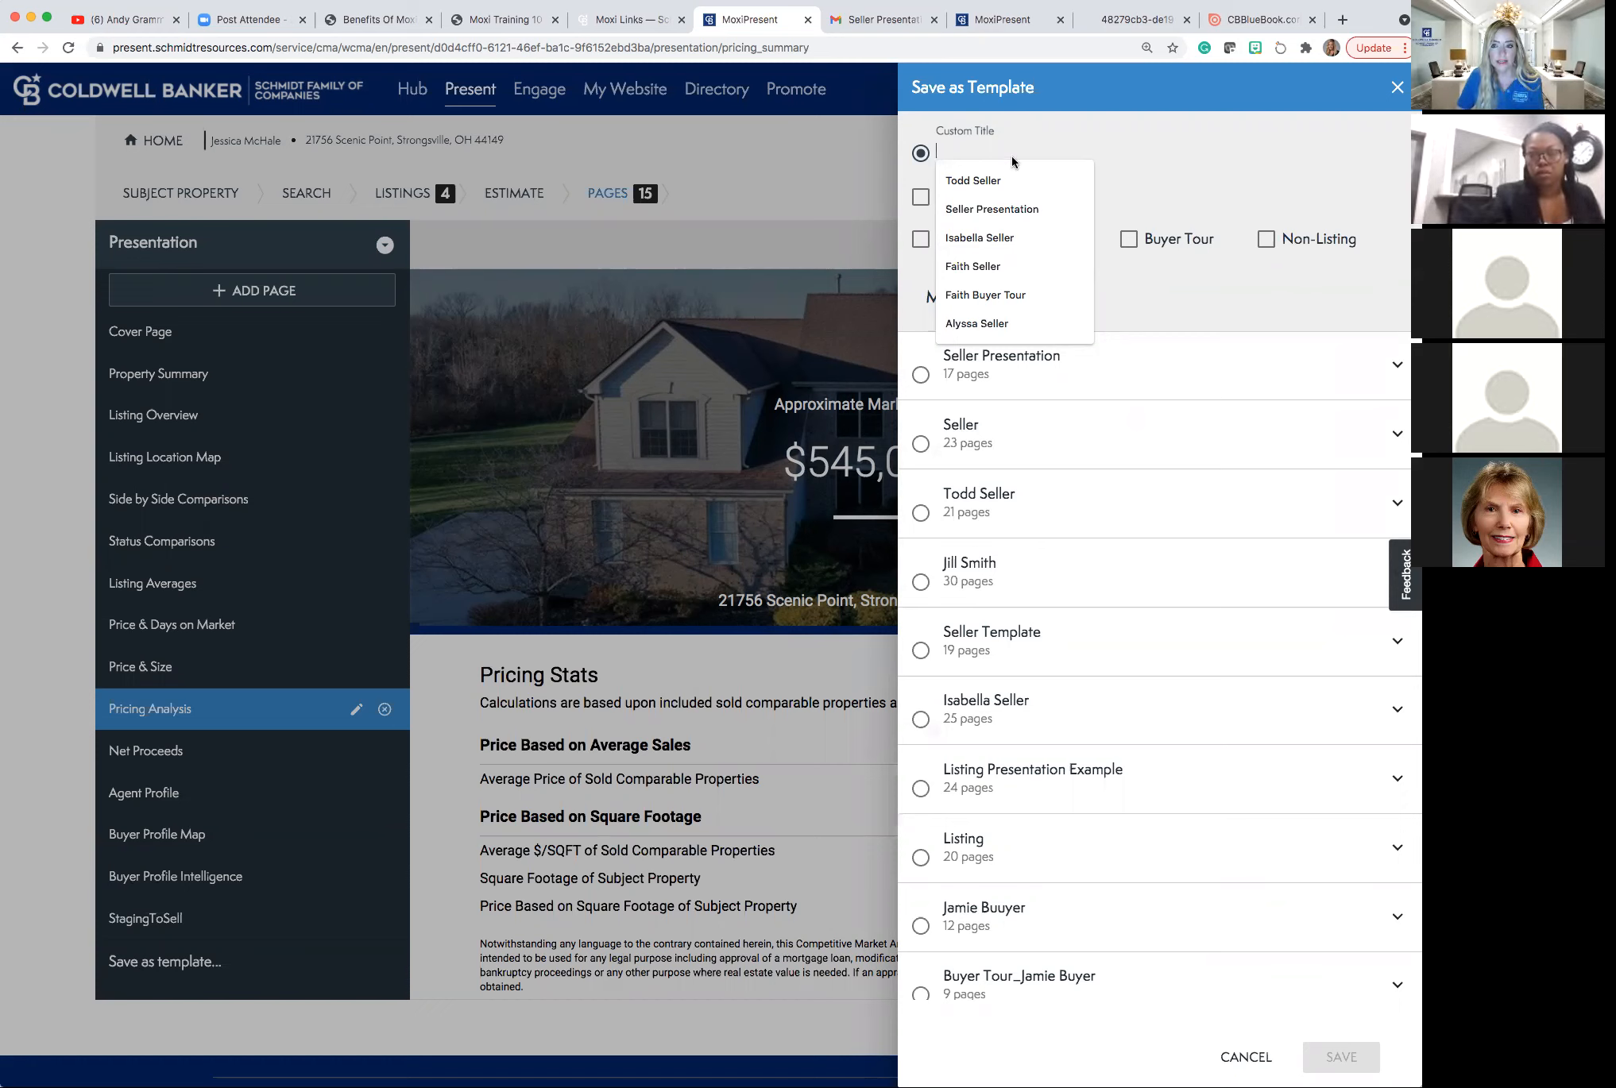
left_click(1396, 90)
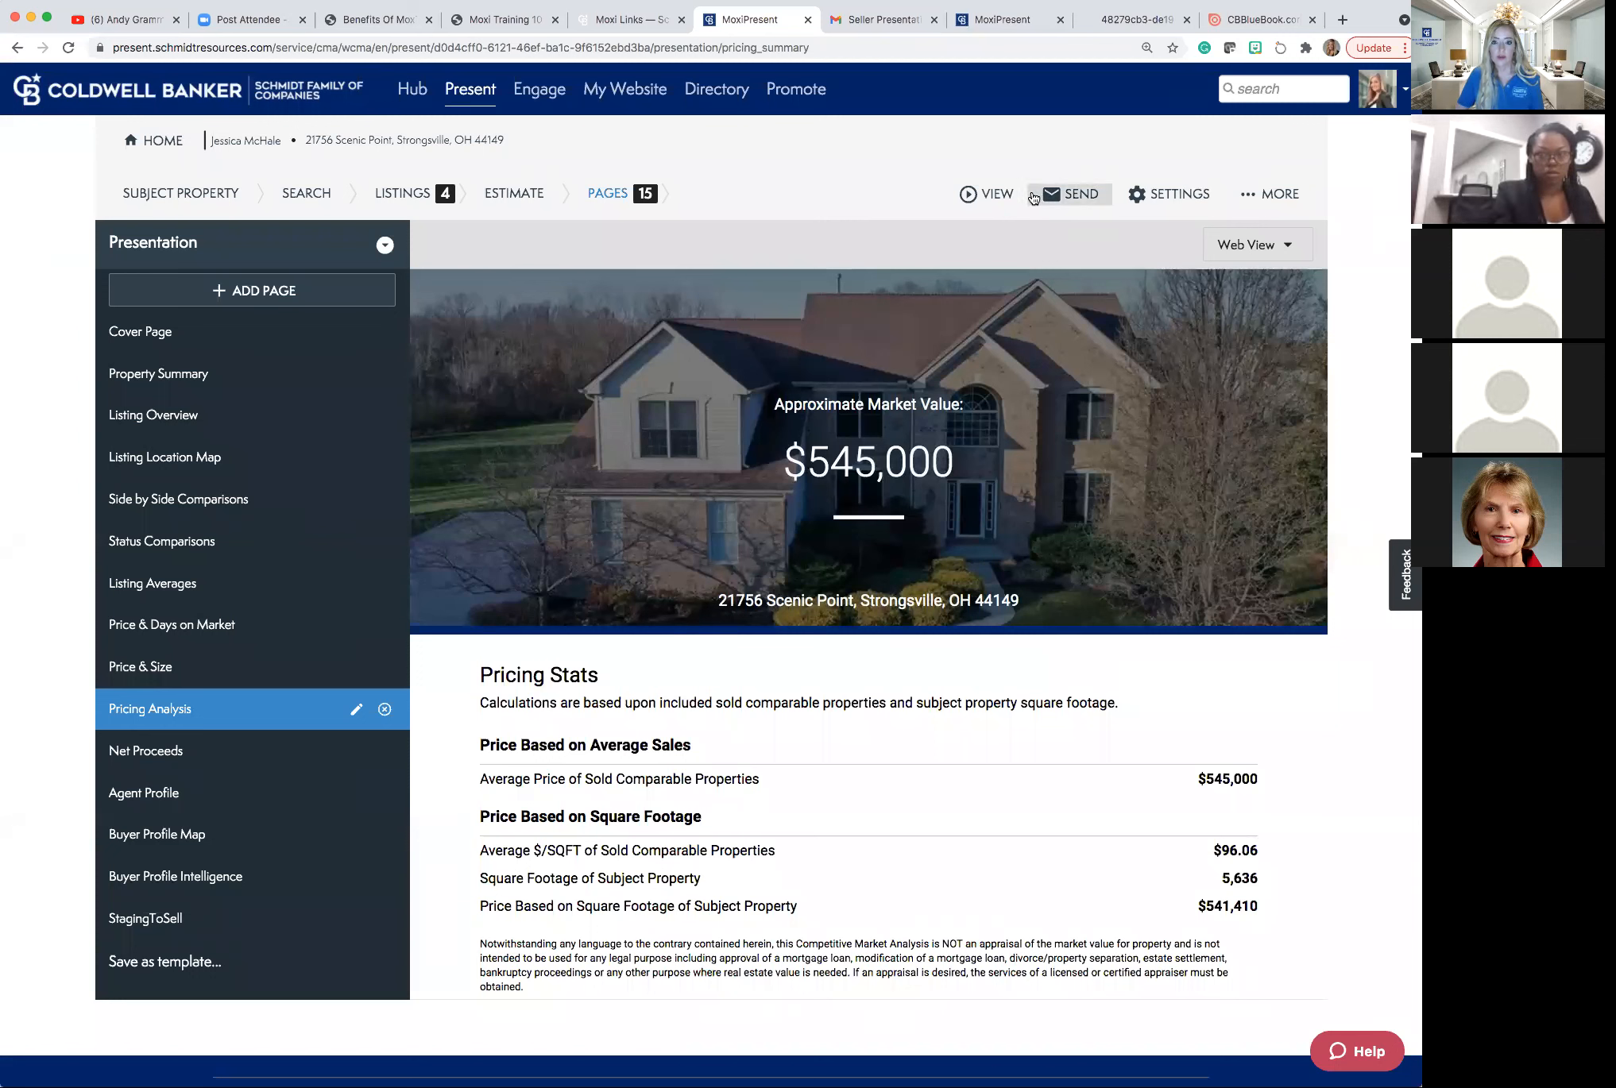
left_click(991, 197)
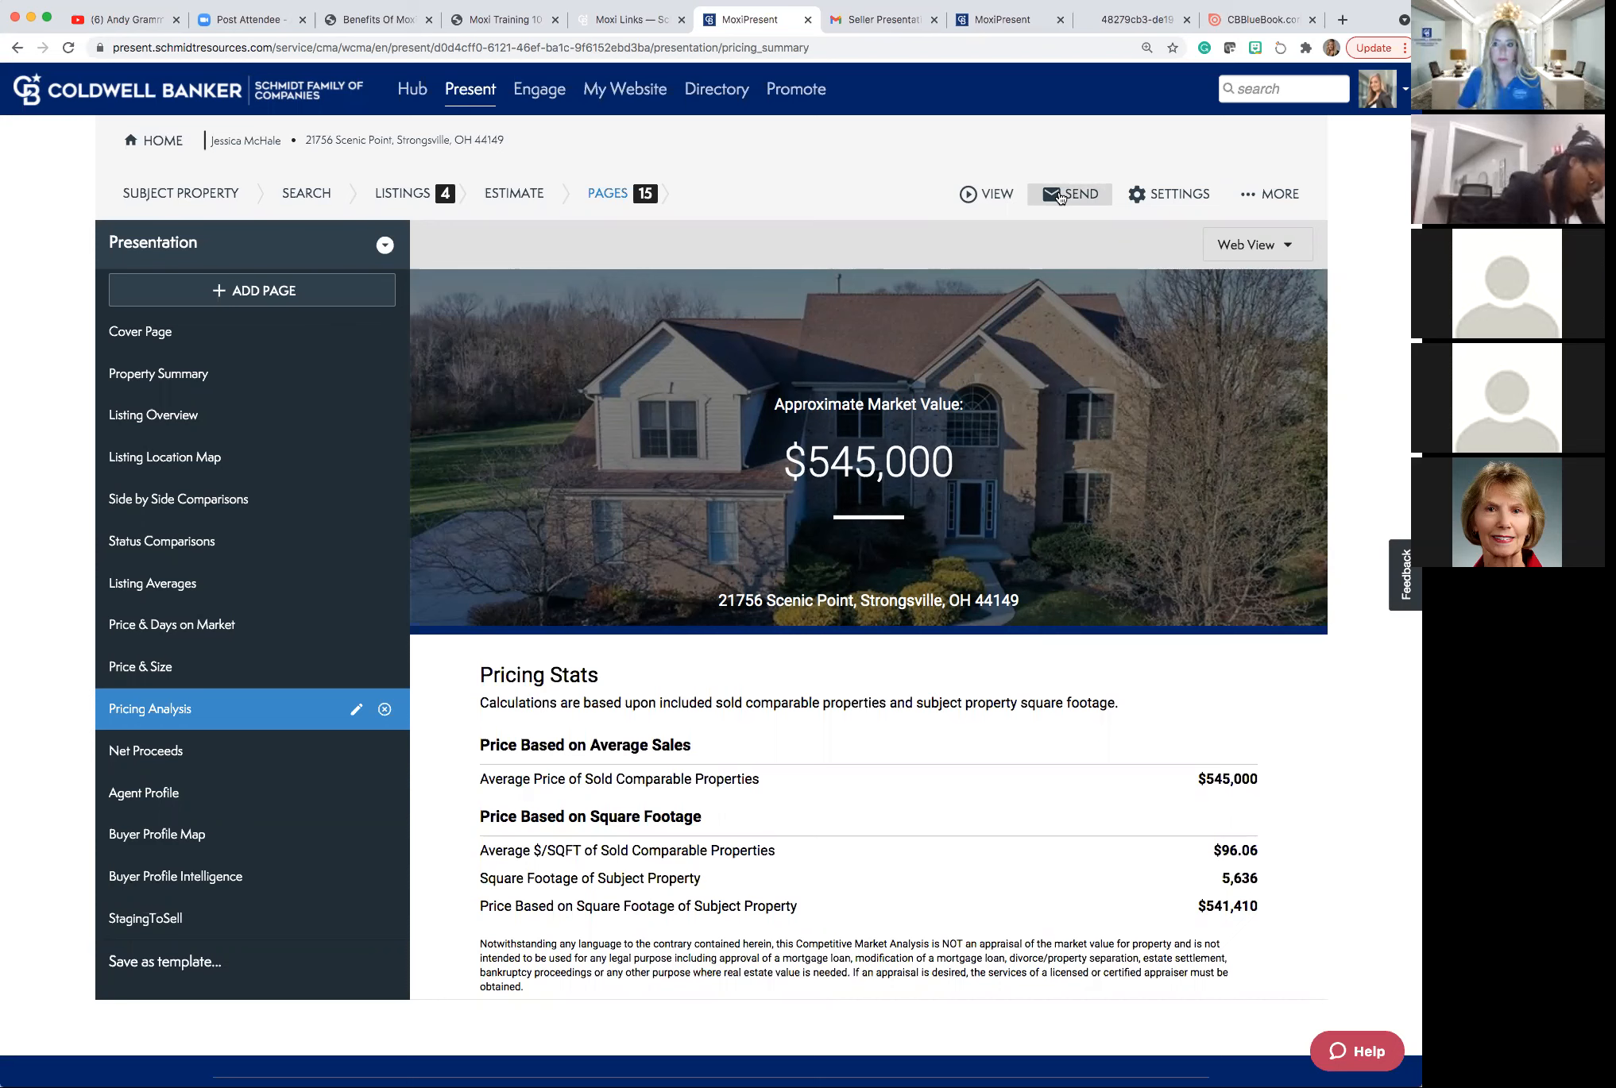
Address the presentation email to the client's saved contact, removing the stray incomplete recipient.
left_click(1060, 198)
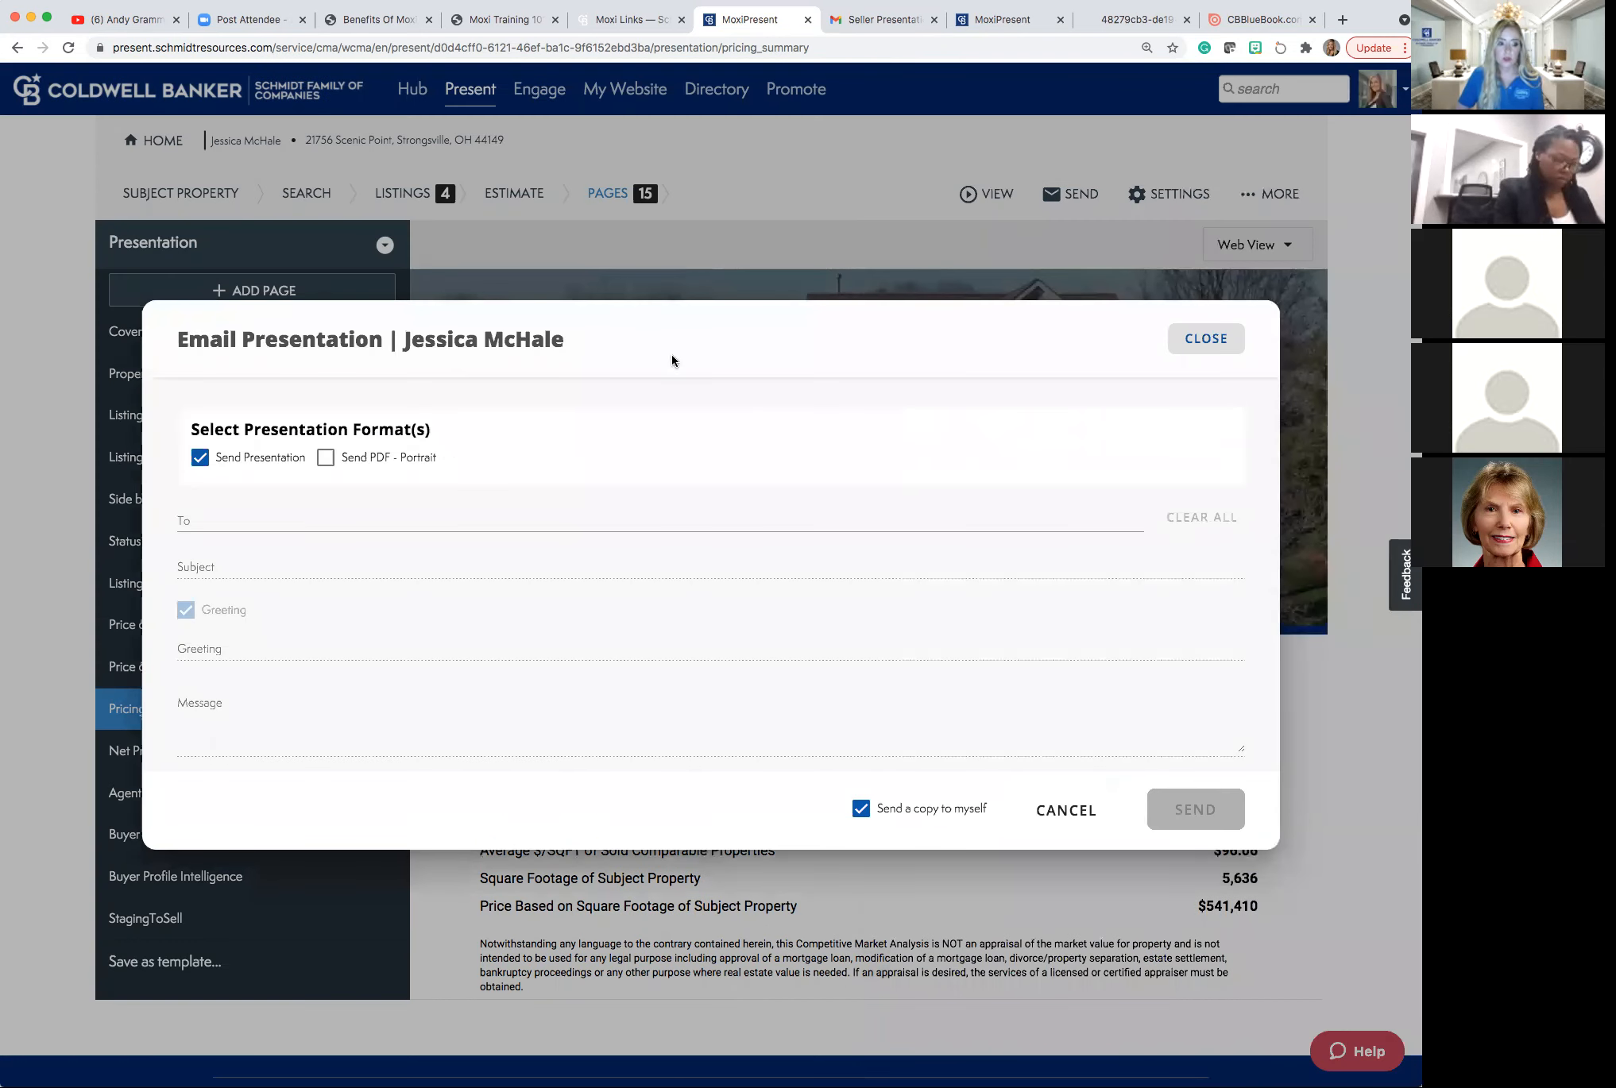
left_click(460, 520)
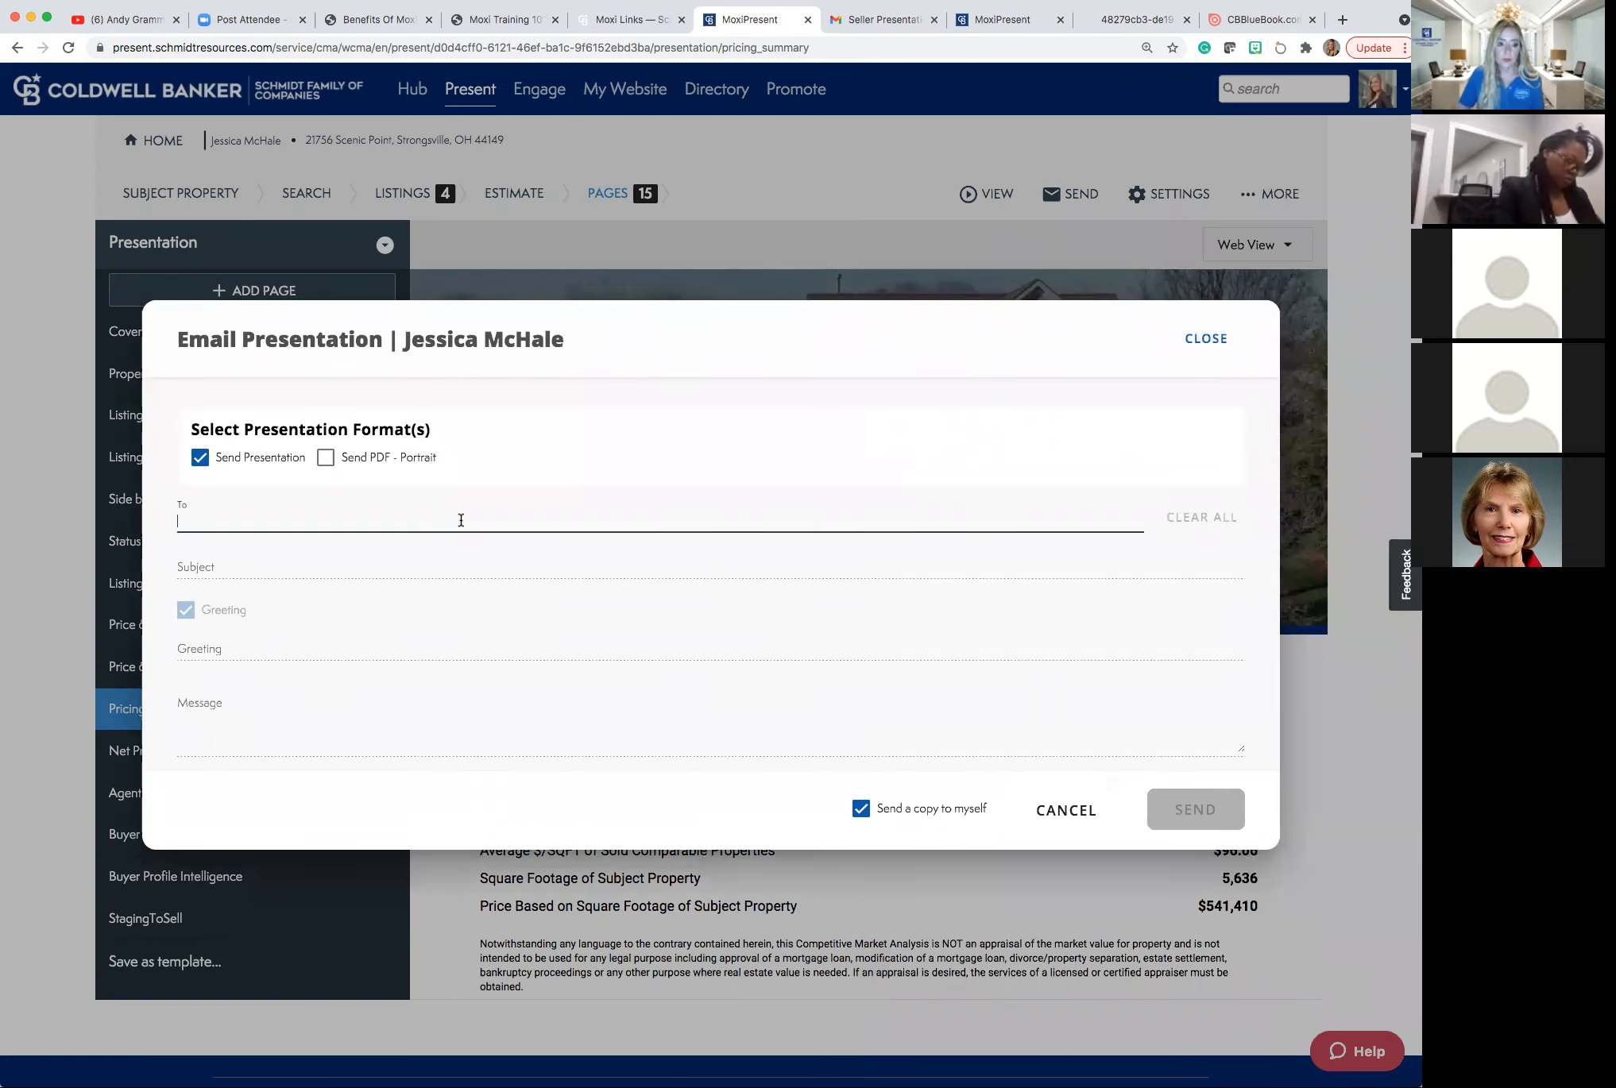
type("e")
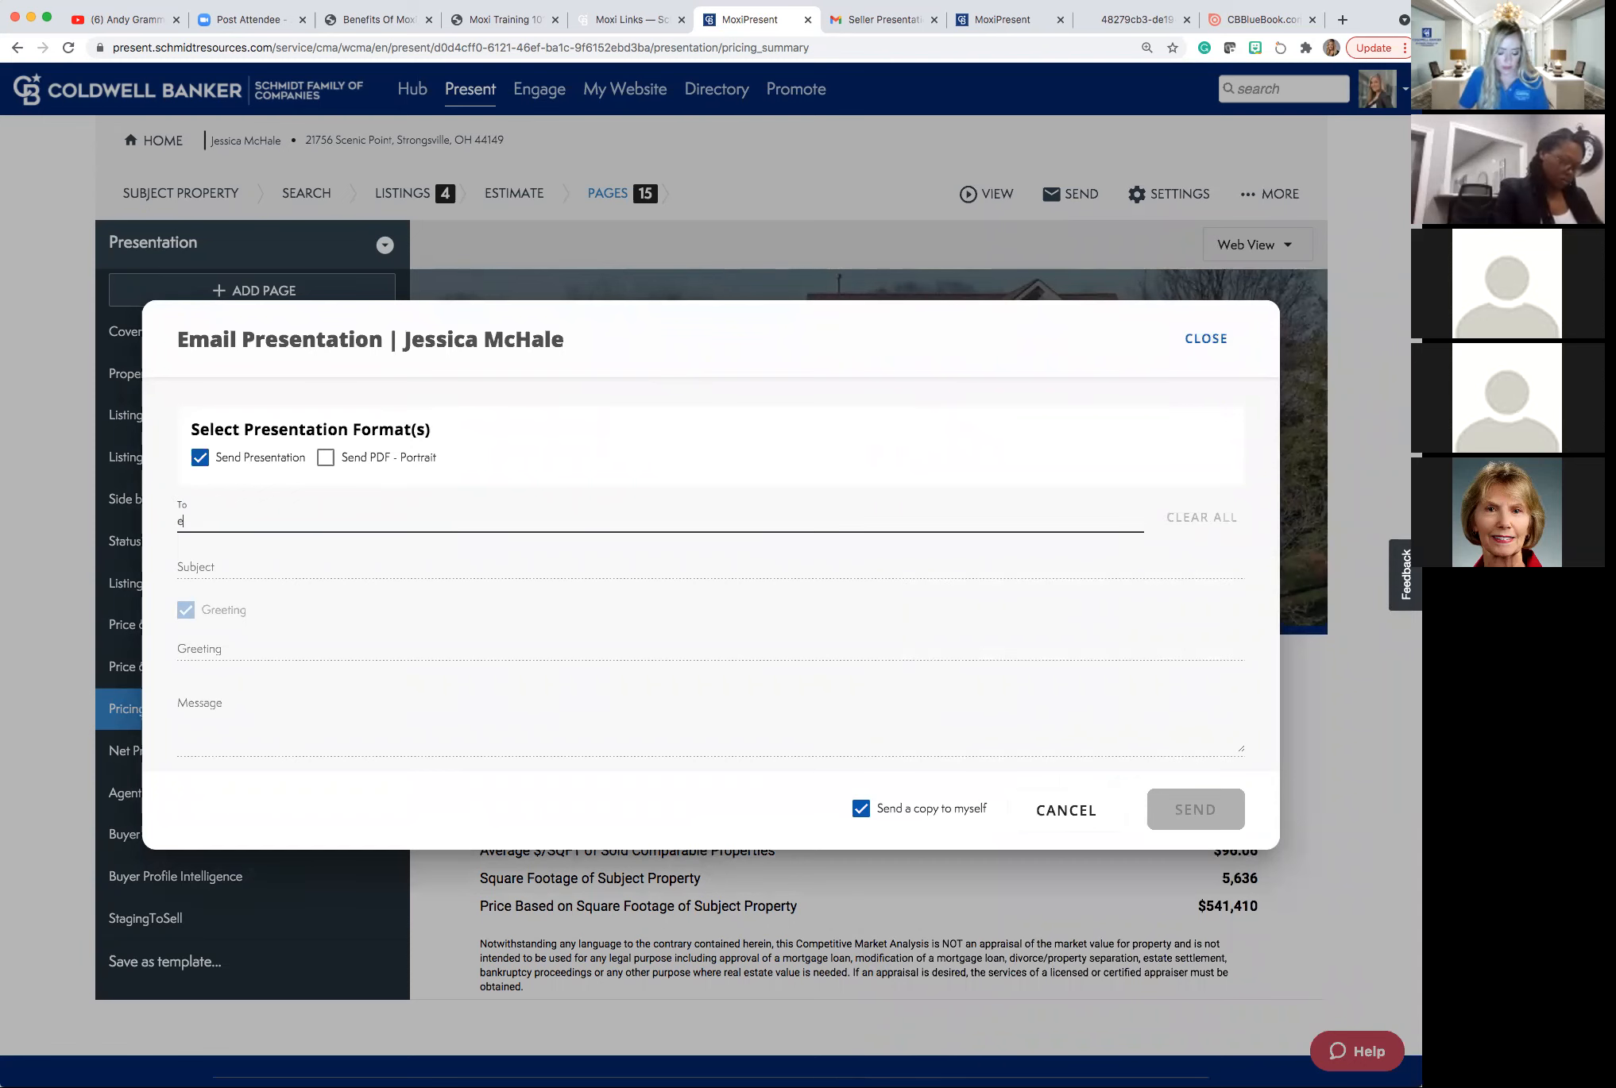
type("li")
key("Return")
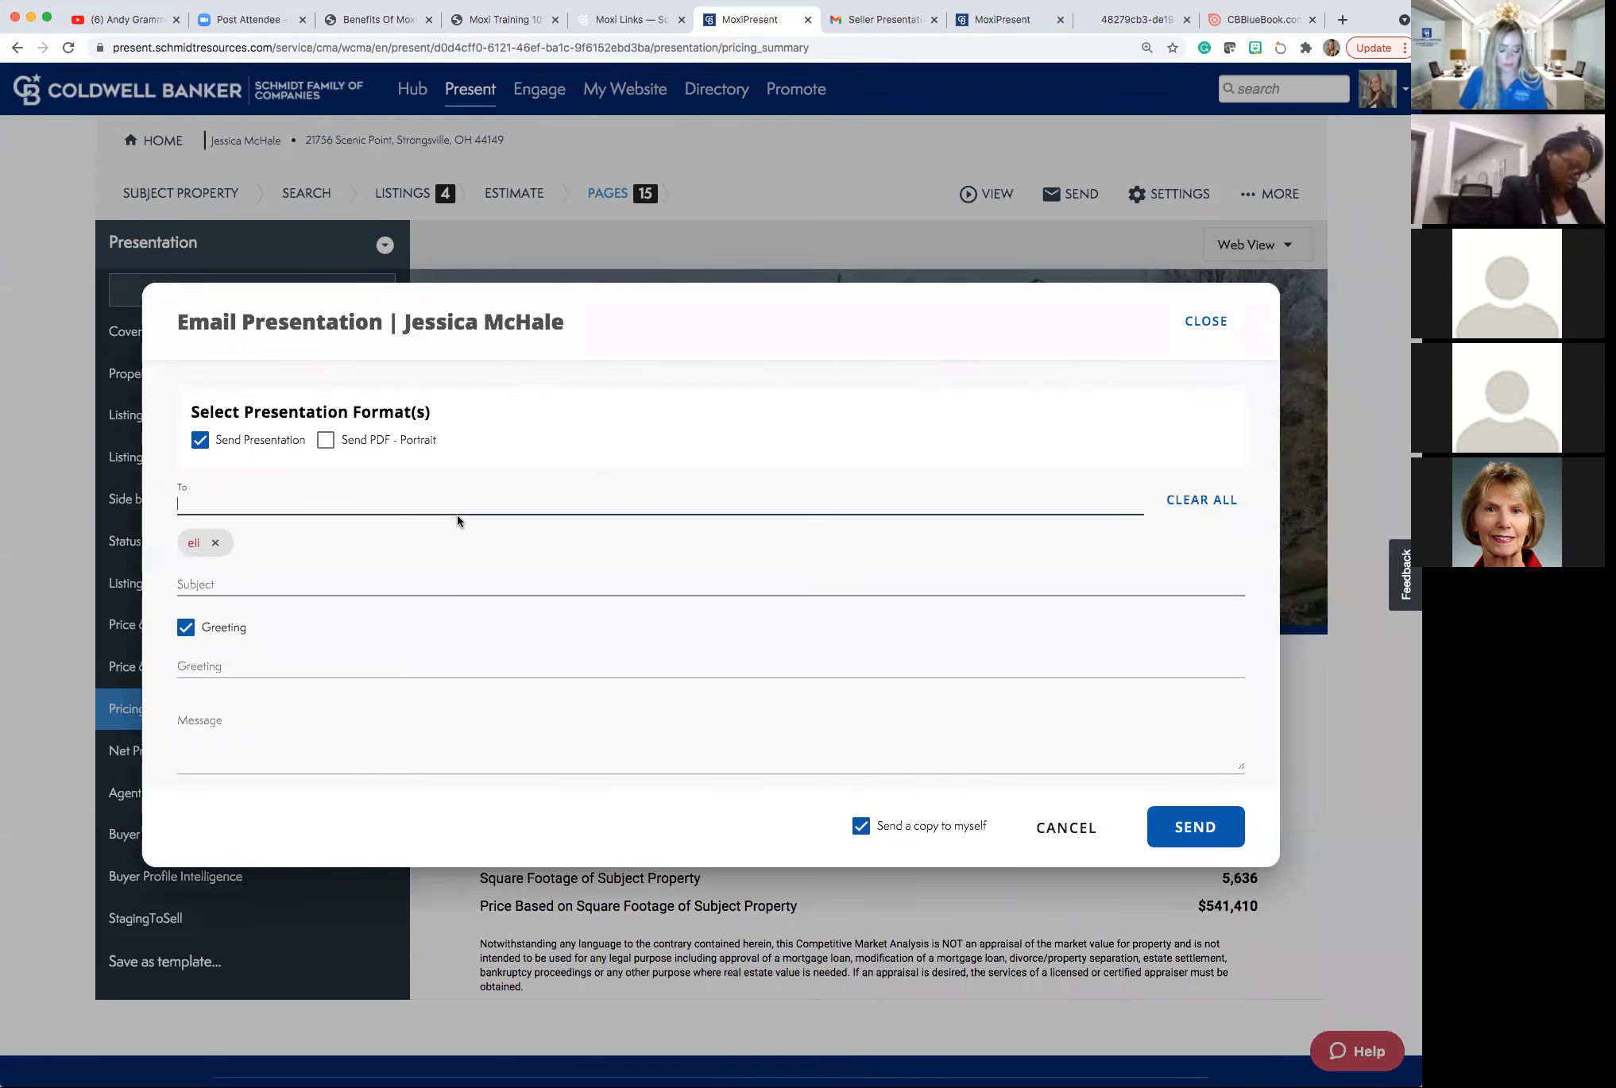
type("e")
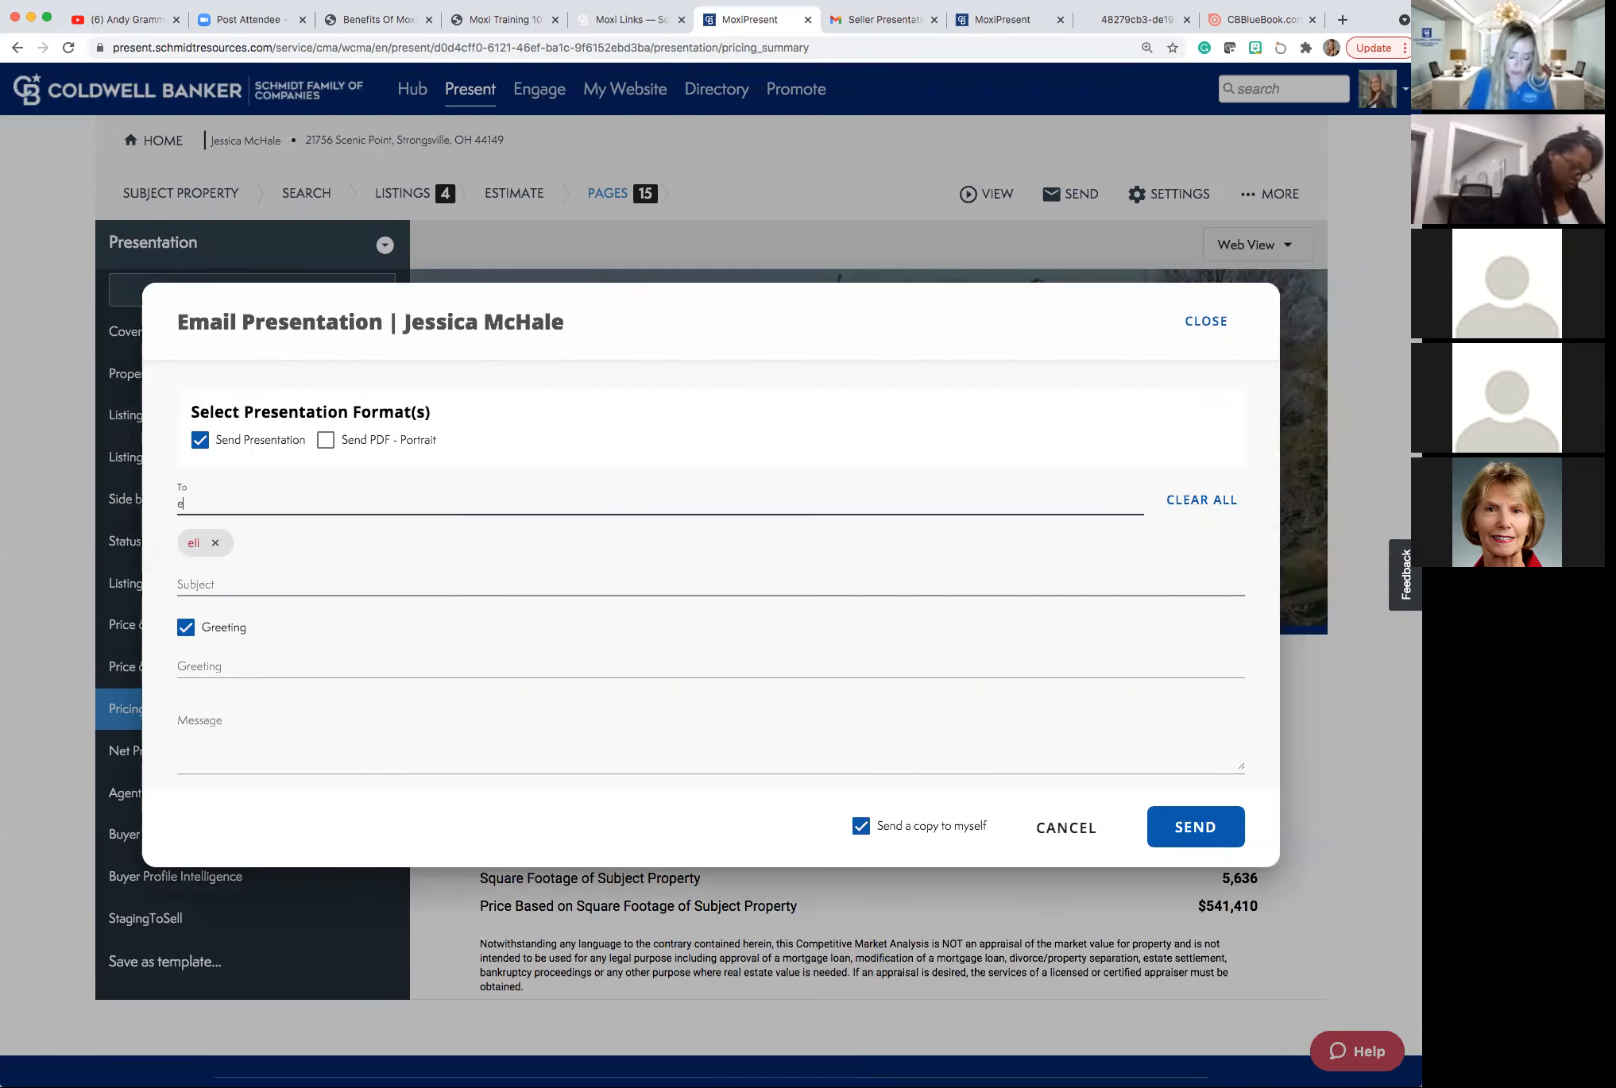
type("lizabe")
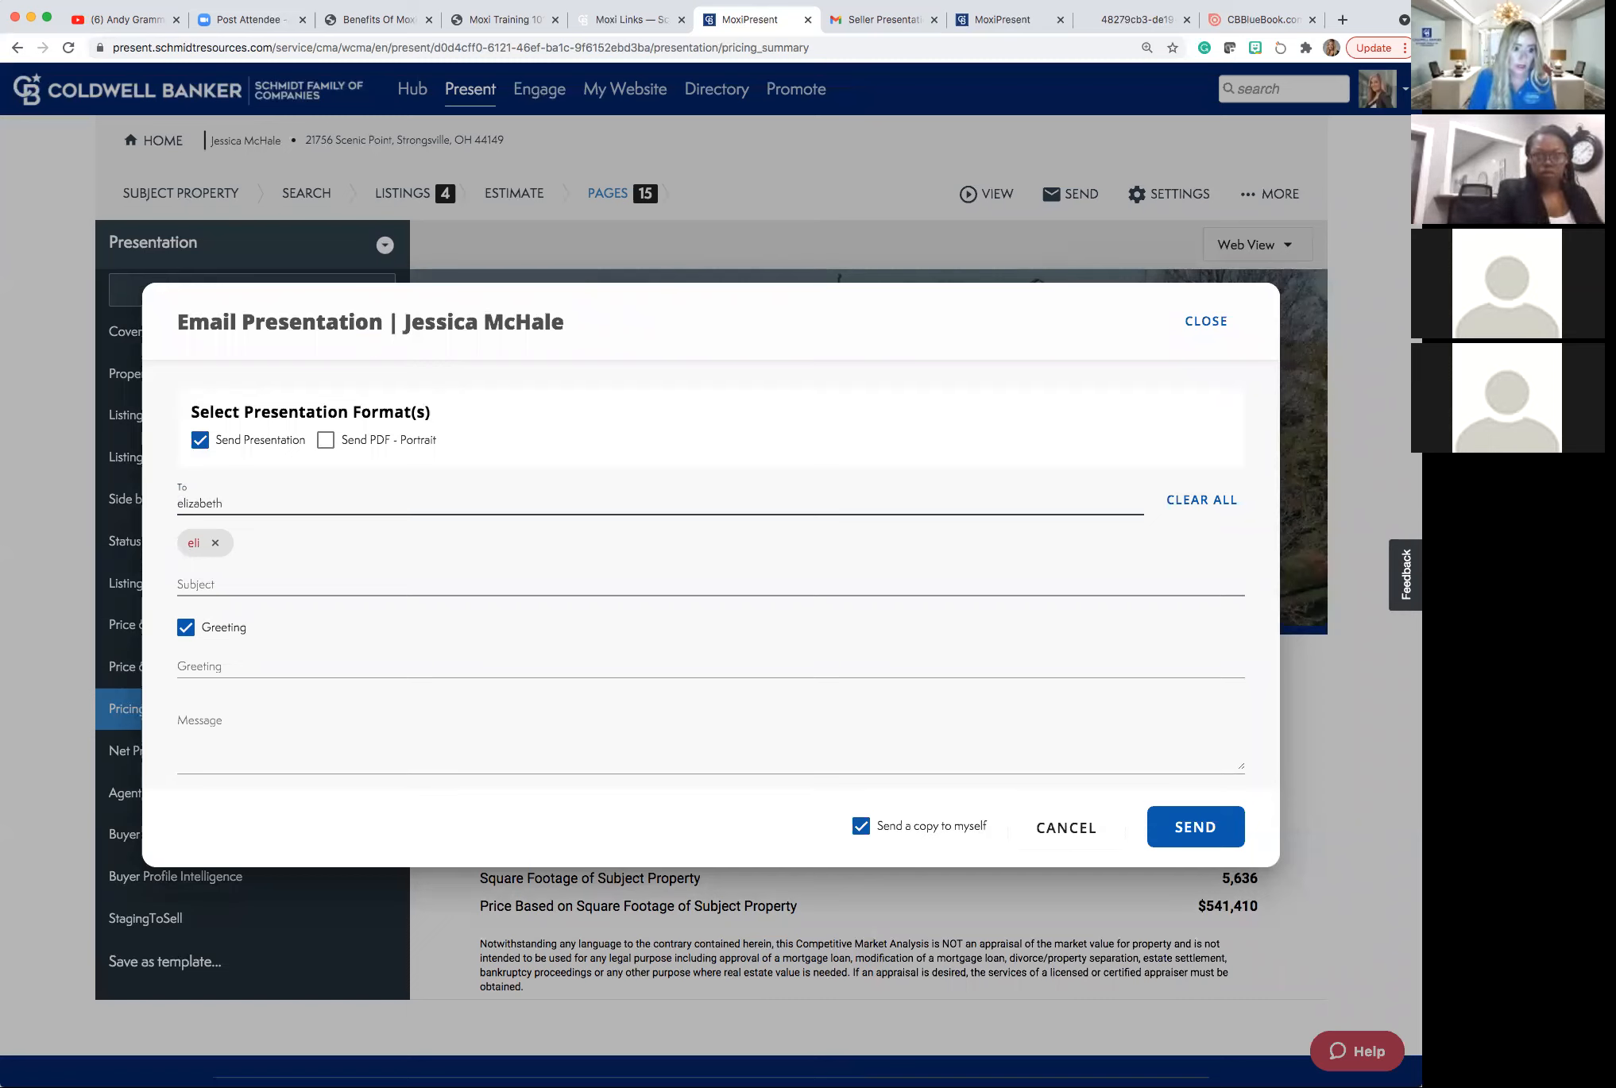
type("th")
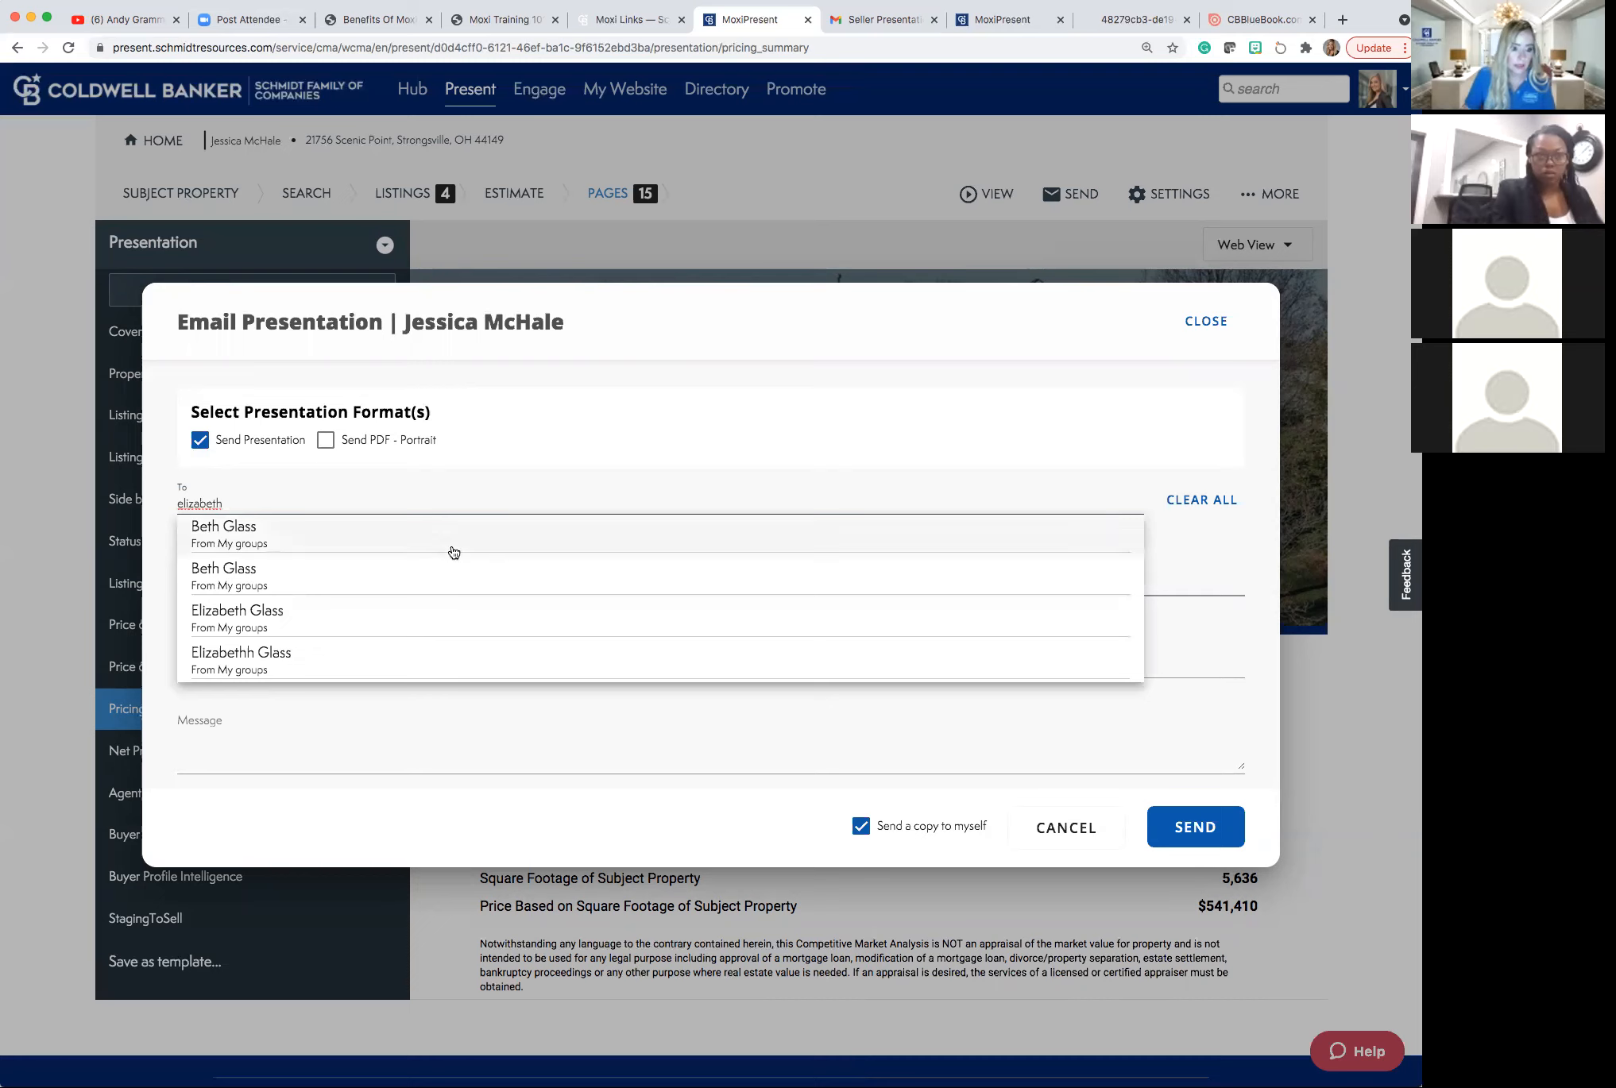
left_click(421, 533)
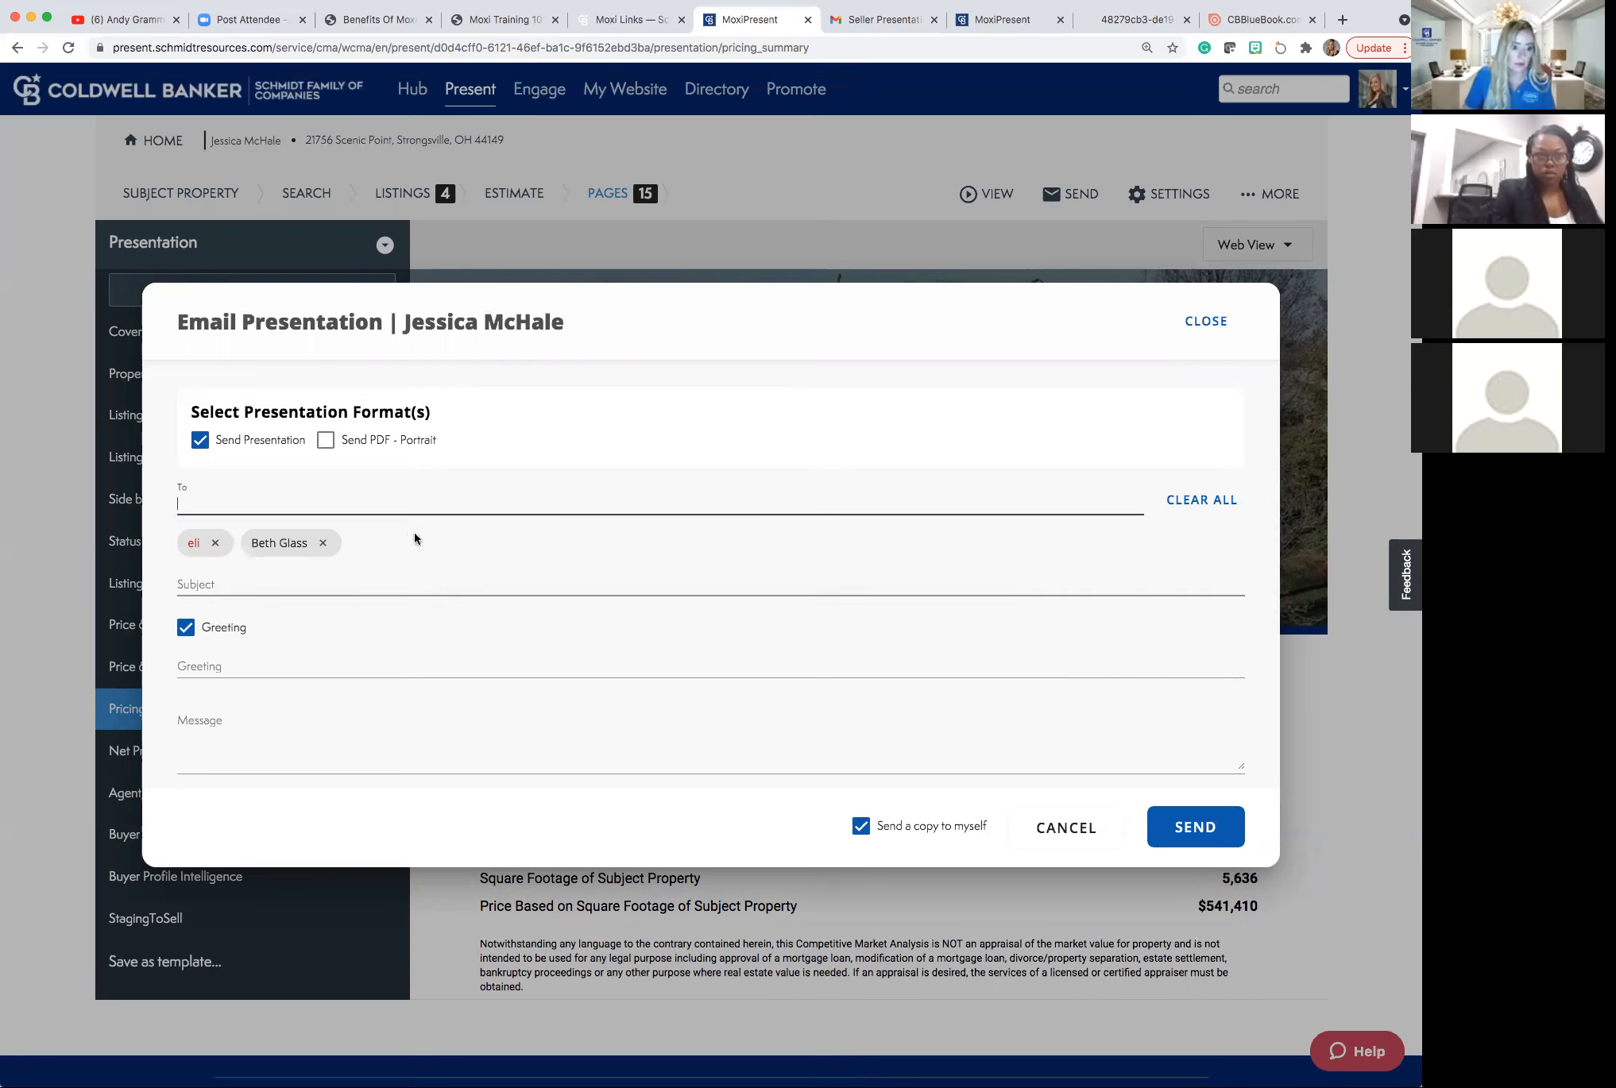
left_click(214, 542)
Include a Send PDF - Portrait copy and send the email.
left_click(195, 581)
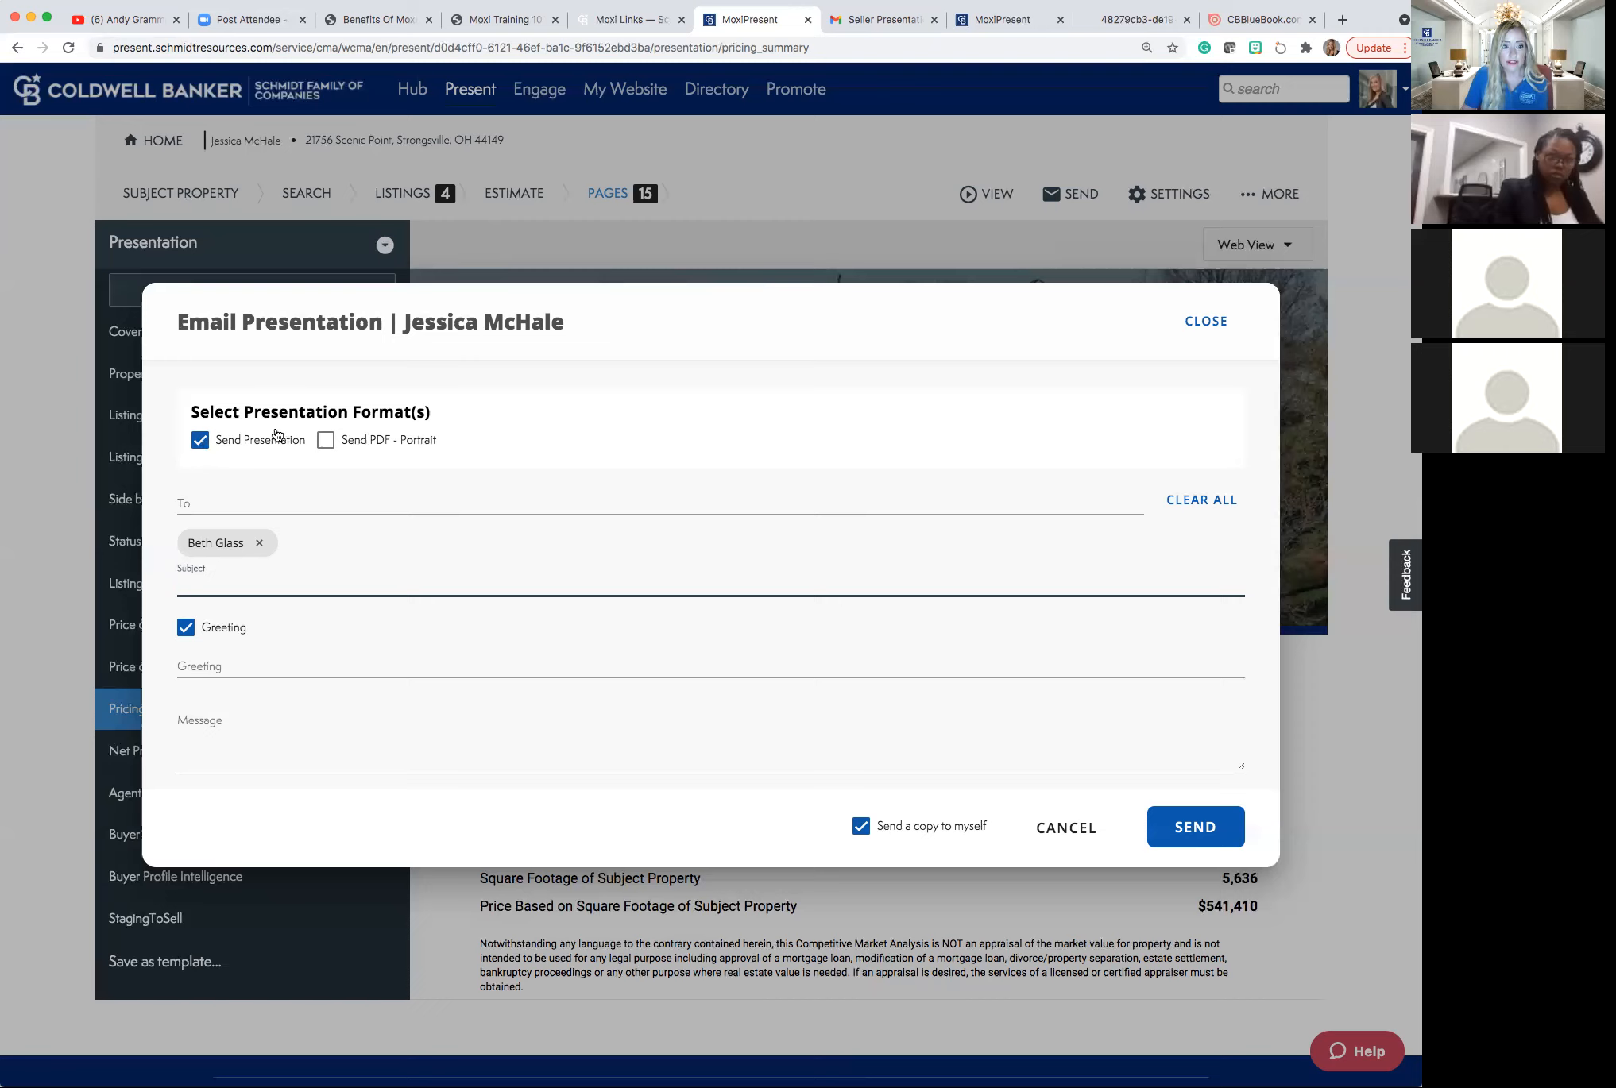
left_click(325, 441)
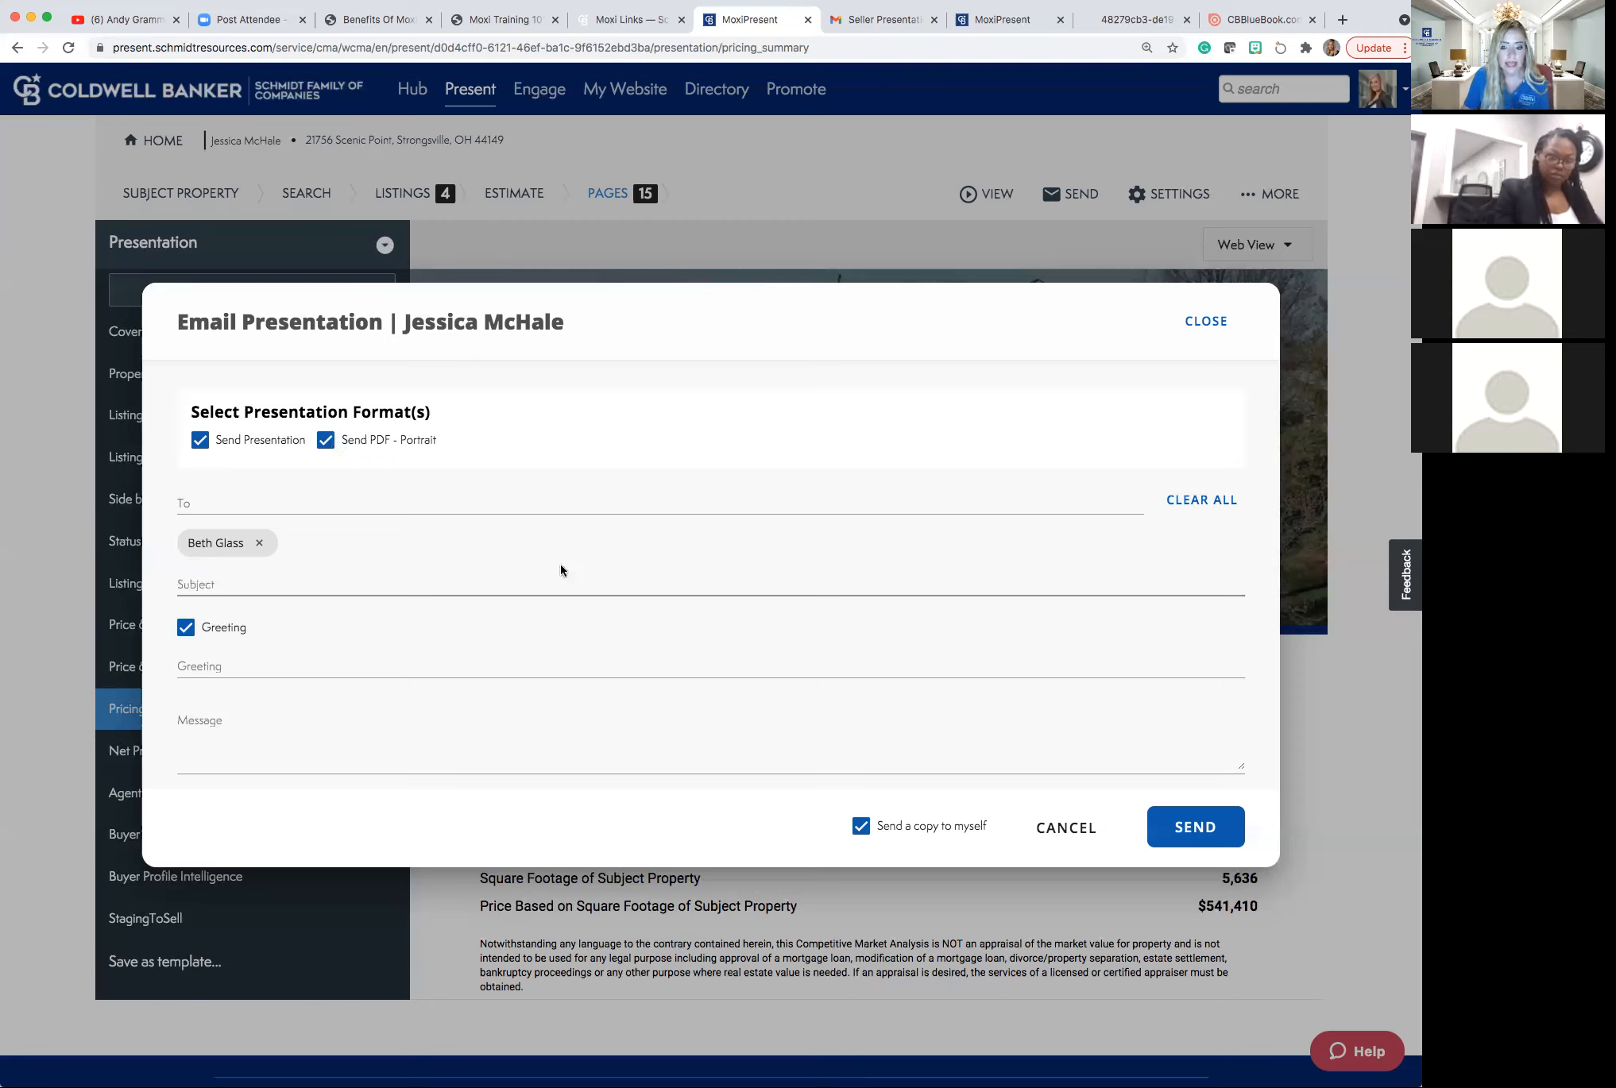
left_click(1175, 829)
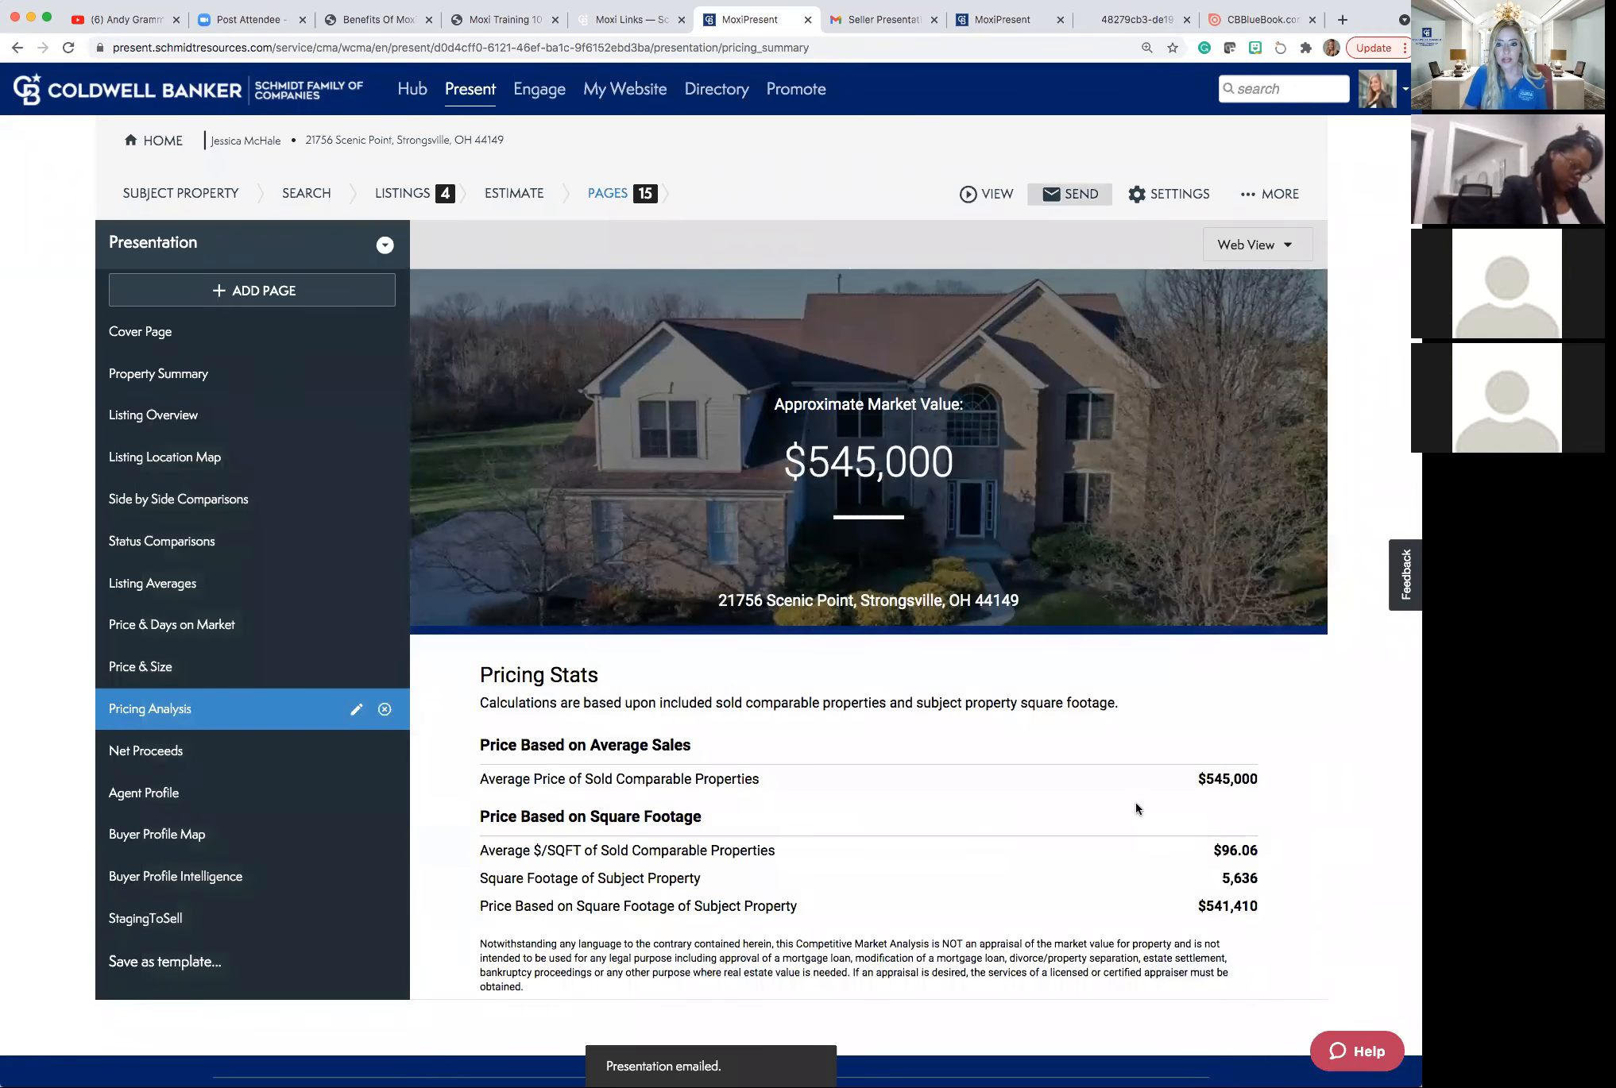